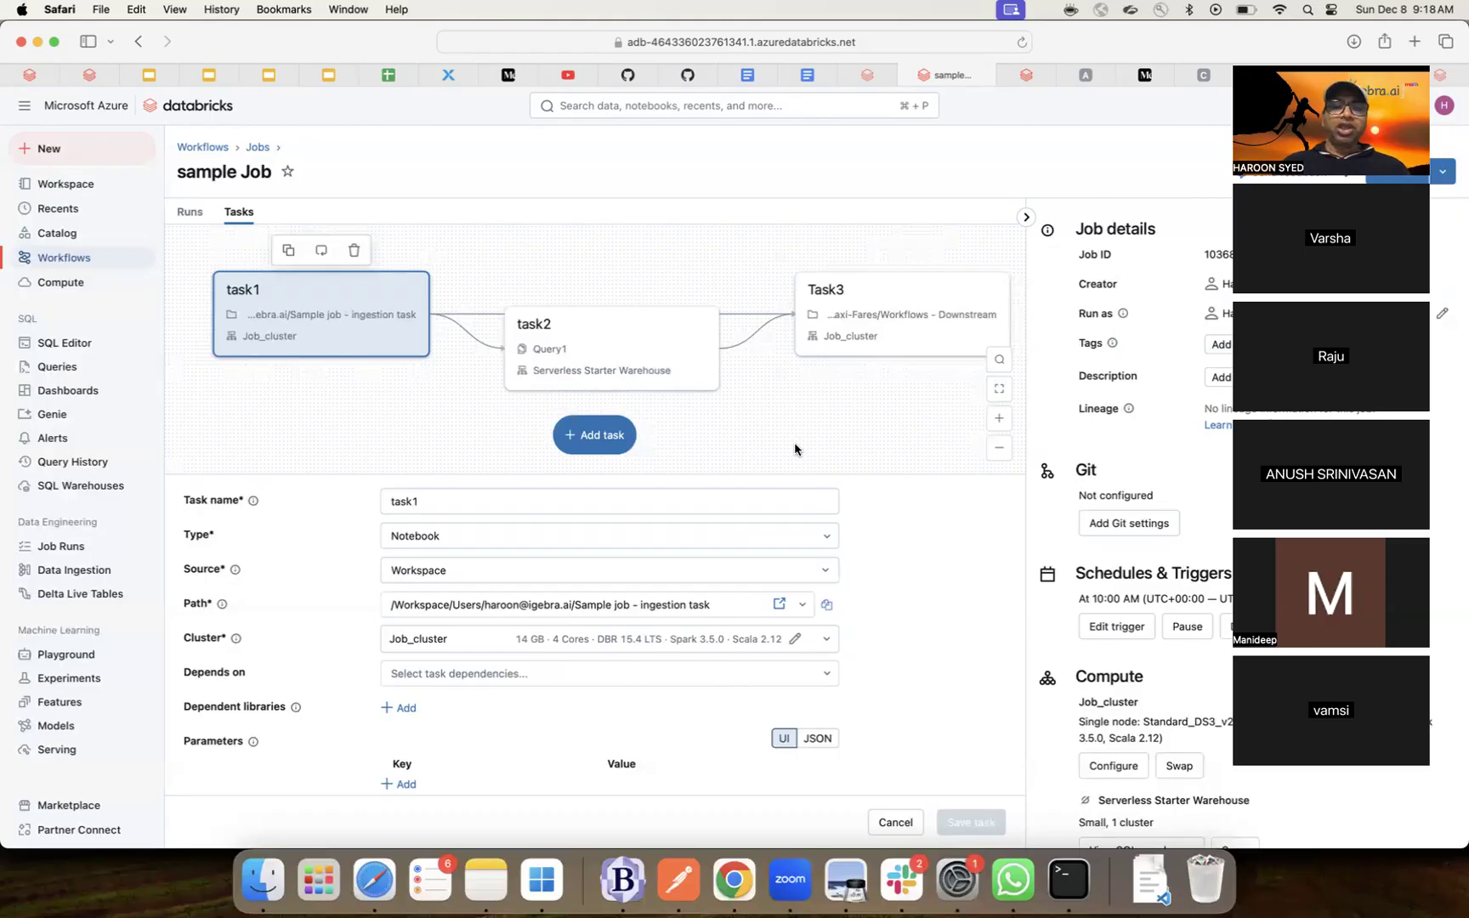
- Review task2's SQL settings and task1's notebook settings, briefly viewing task1's notebook in a new tab
left_click(573, 333)
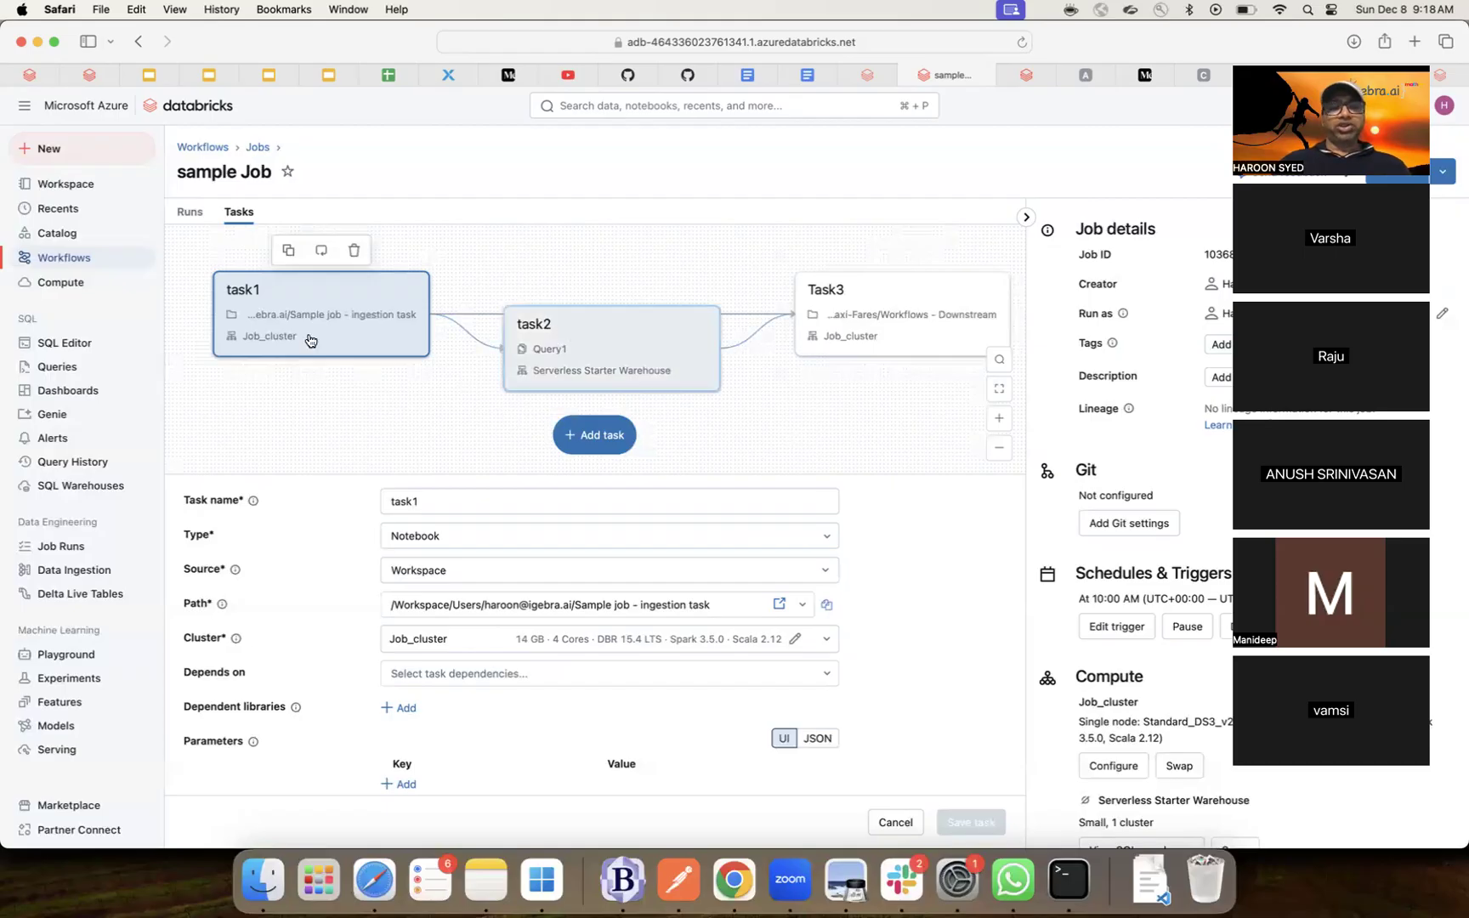
left_click(617, 364)
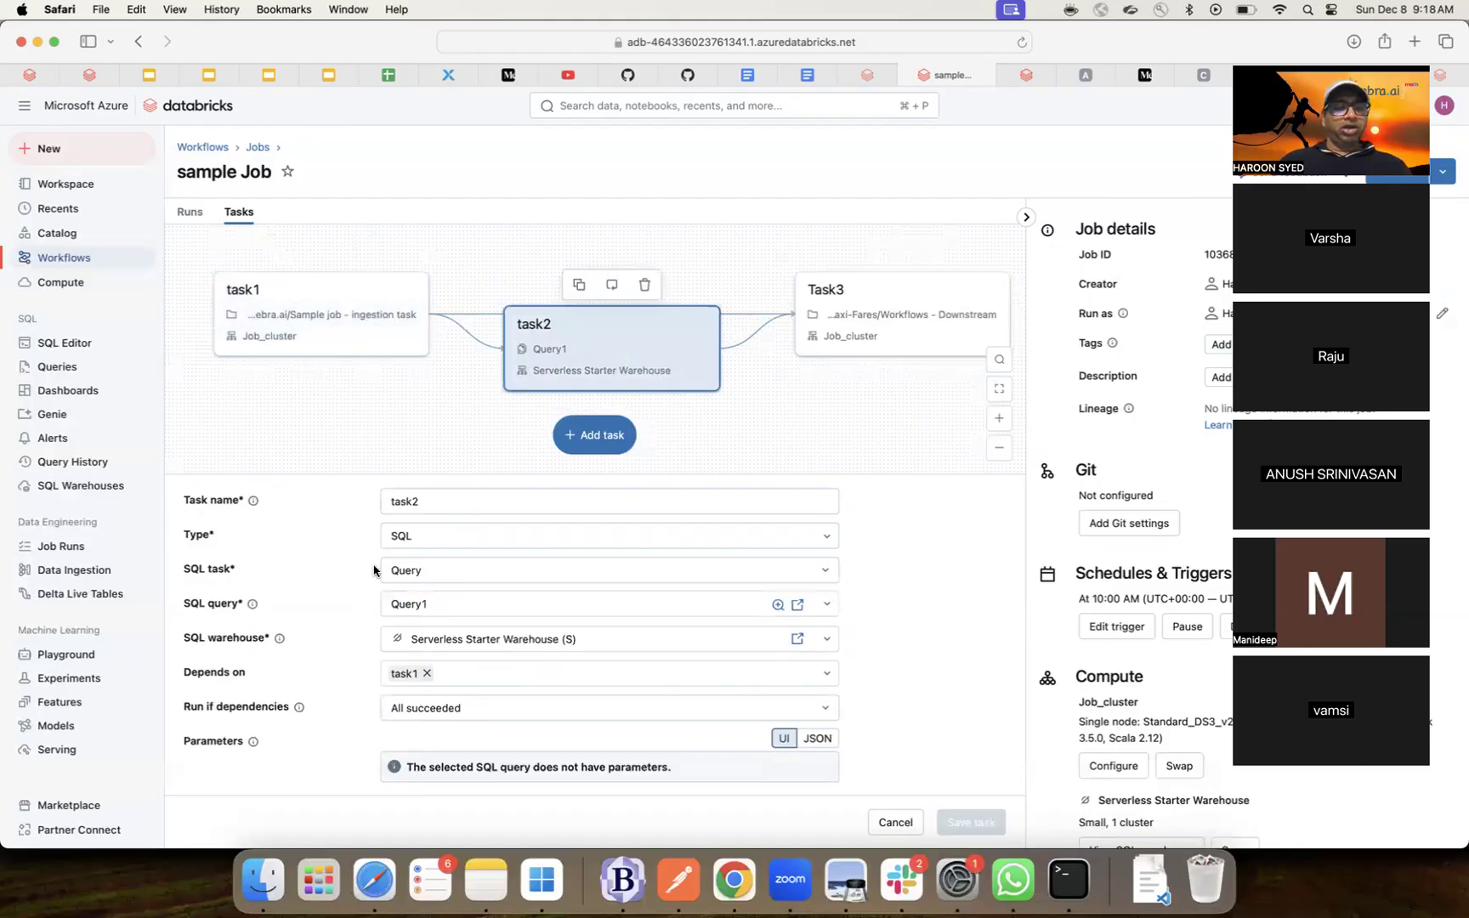
left_click(387, 319)
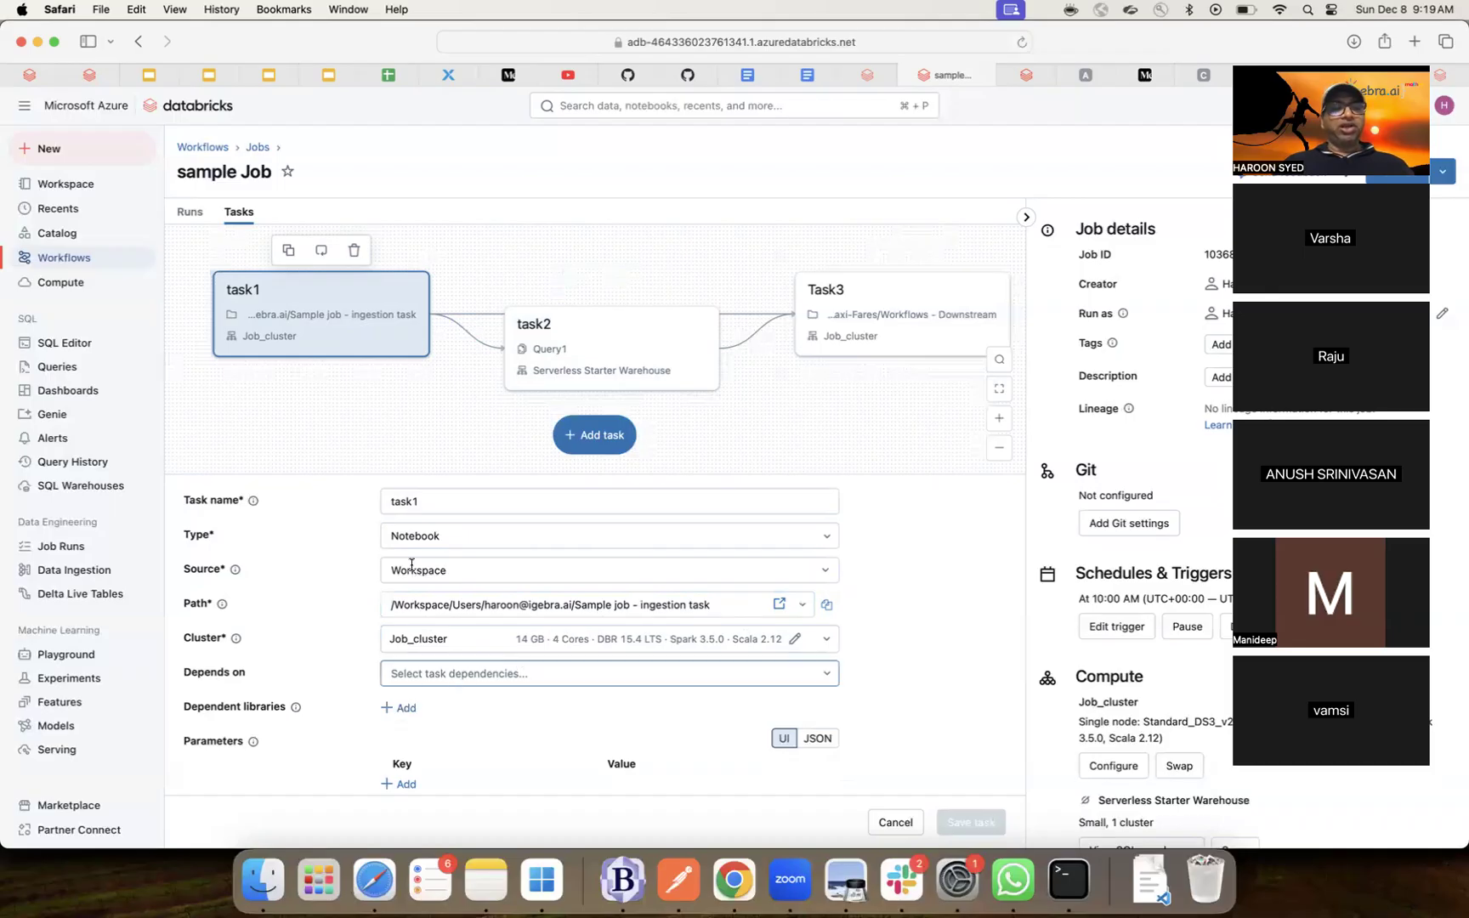
left_click(596, 343)
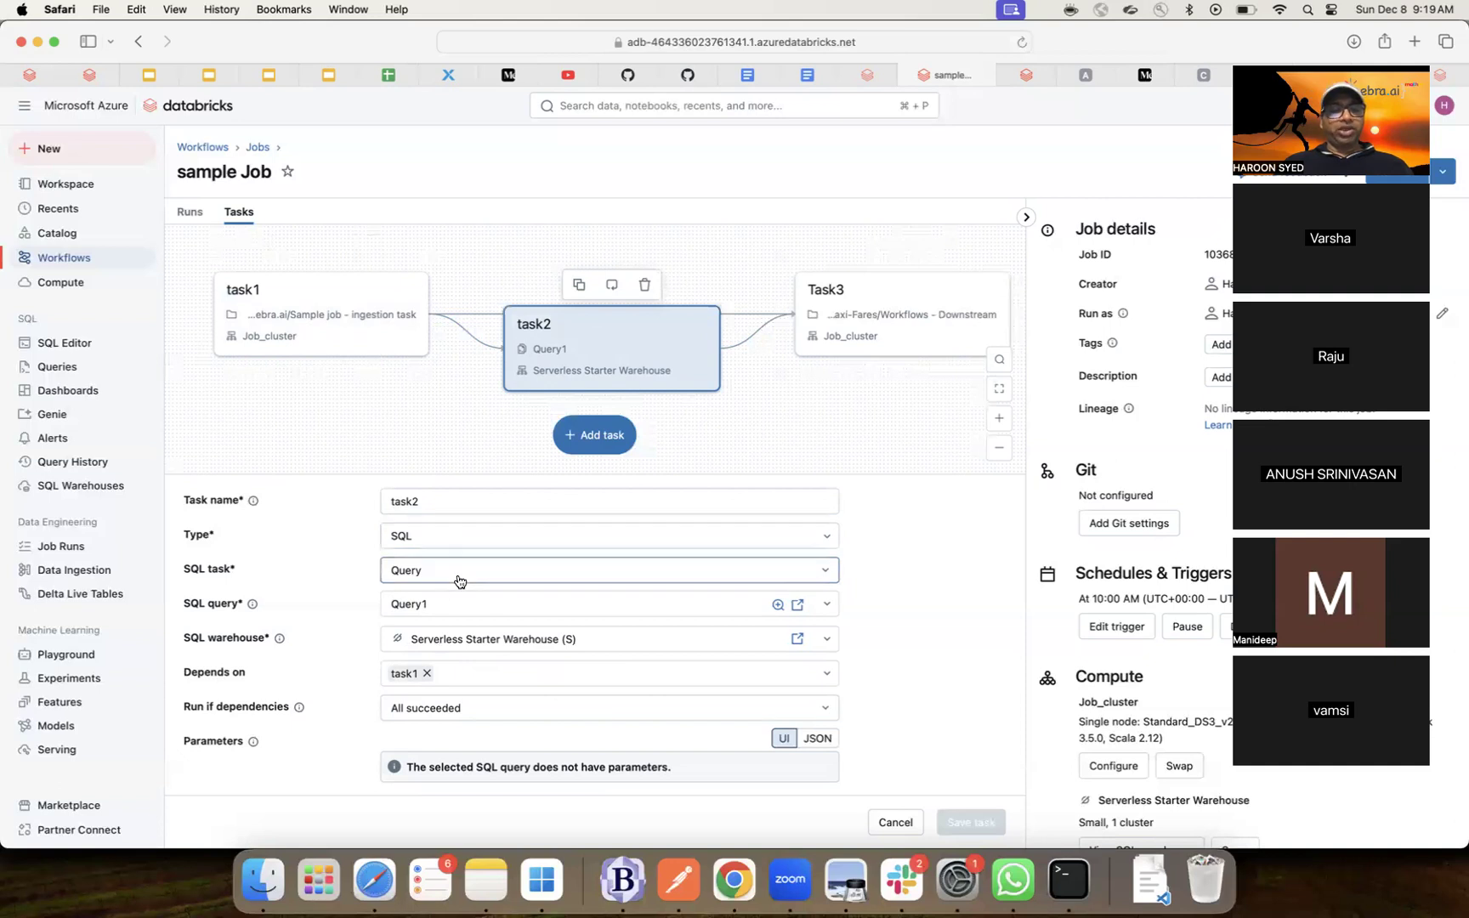
left_click(353, 322)
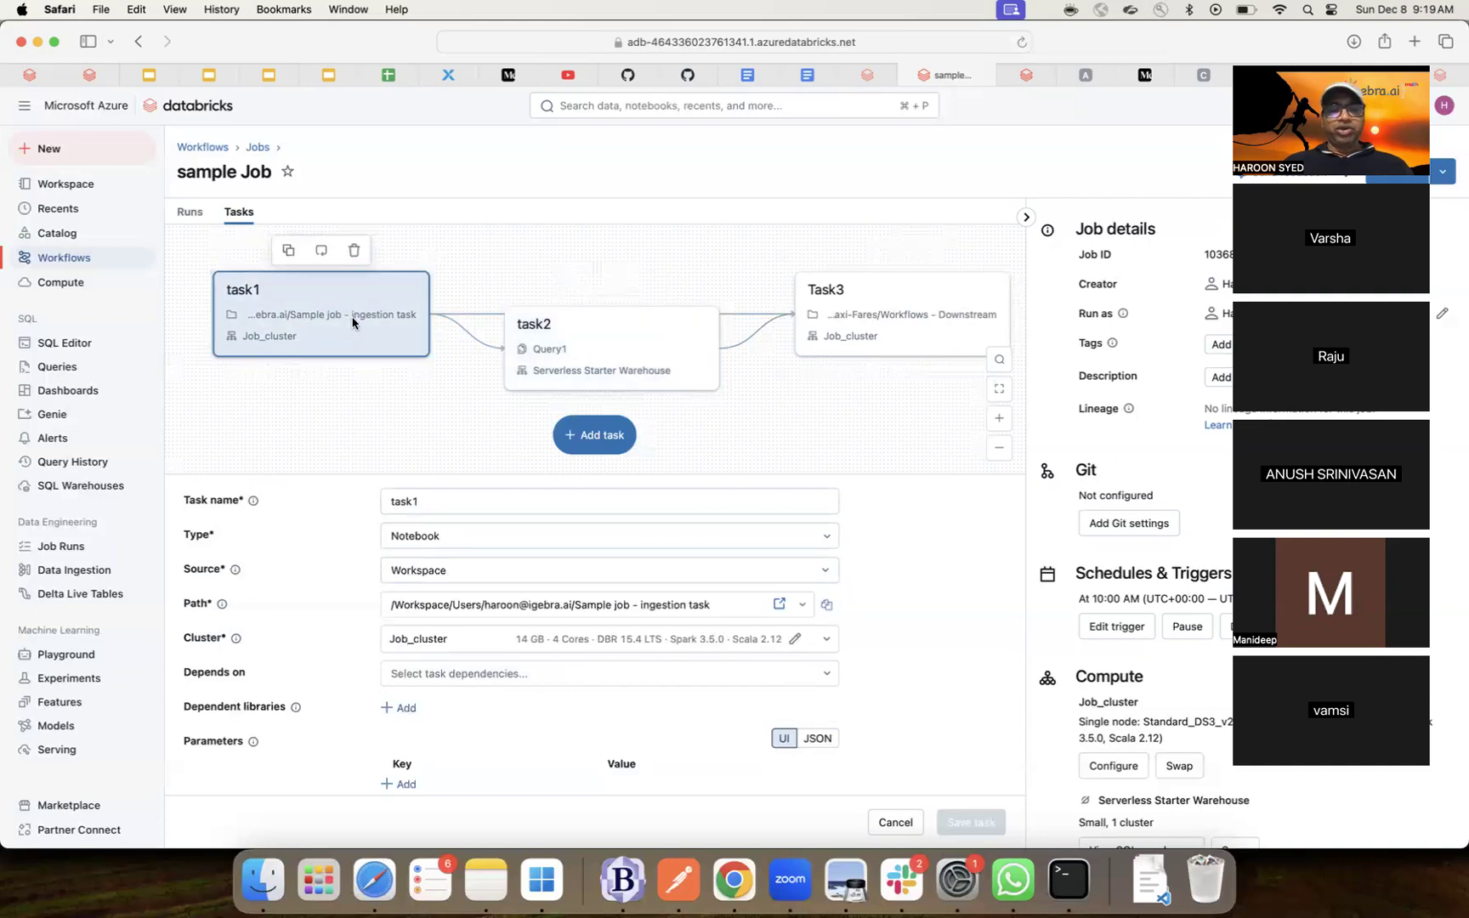
left_click(780, 605)
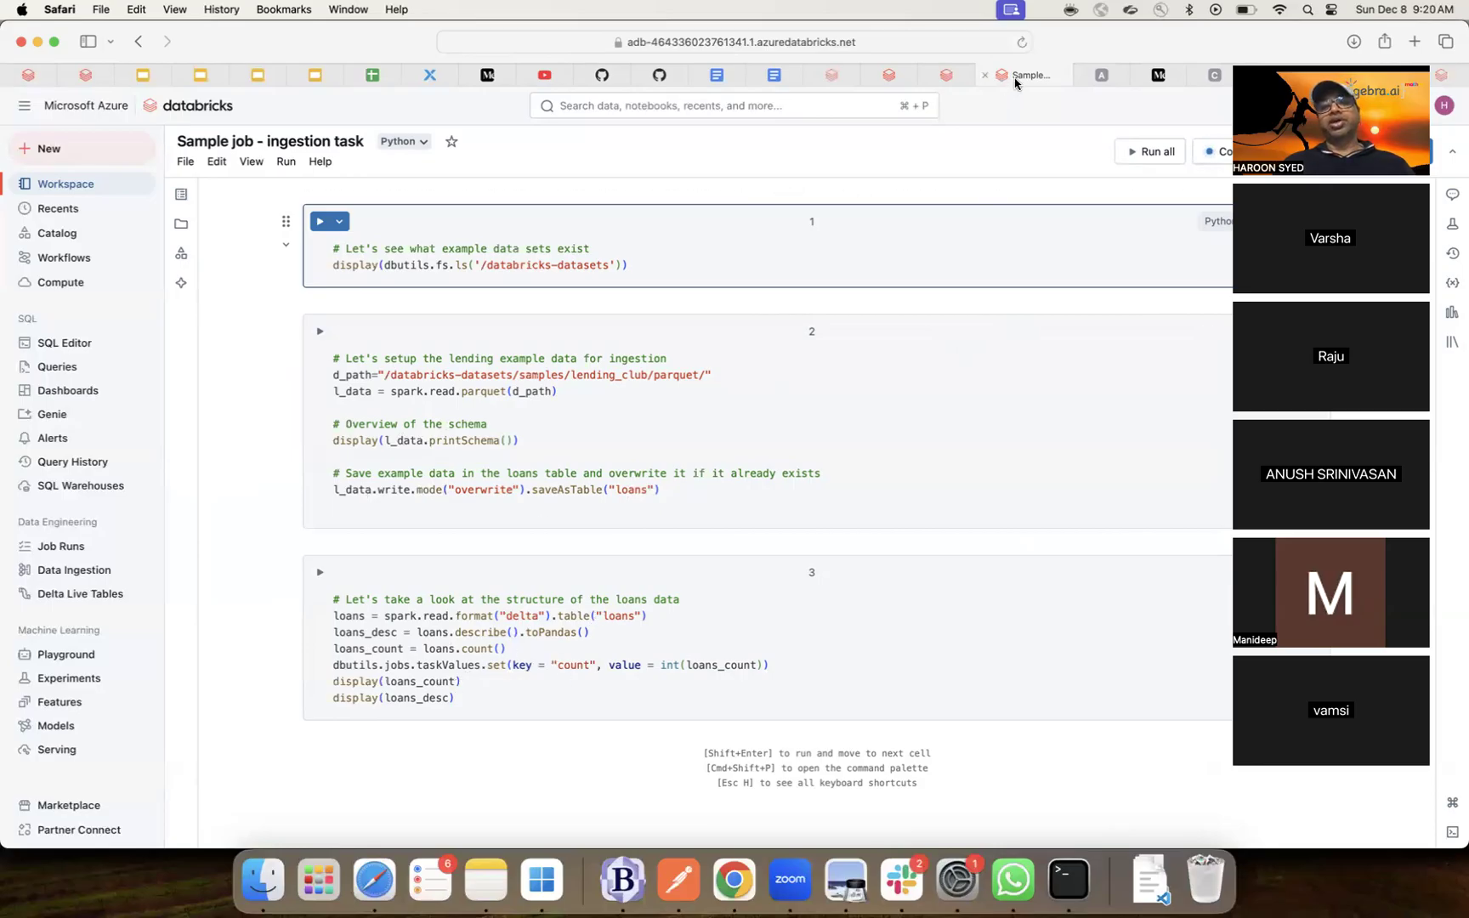
left_click(985, 75)
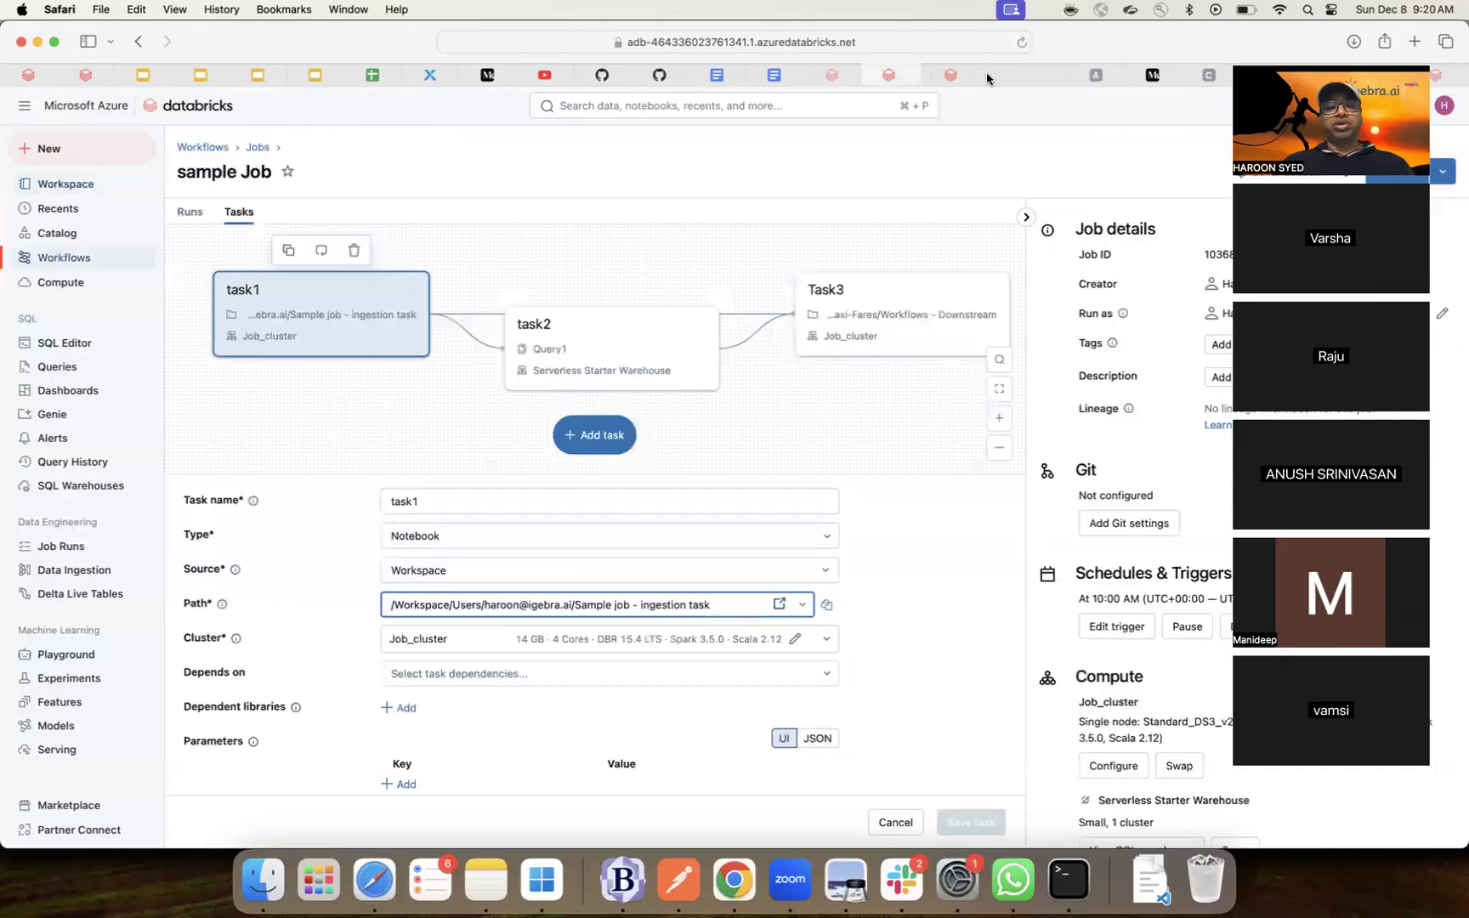
- Recheck task1 and task2, then show Task3's notebook settings depending on task2 and task1
left_click(594, 338)
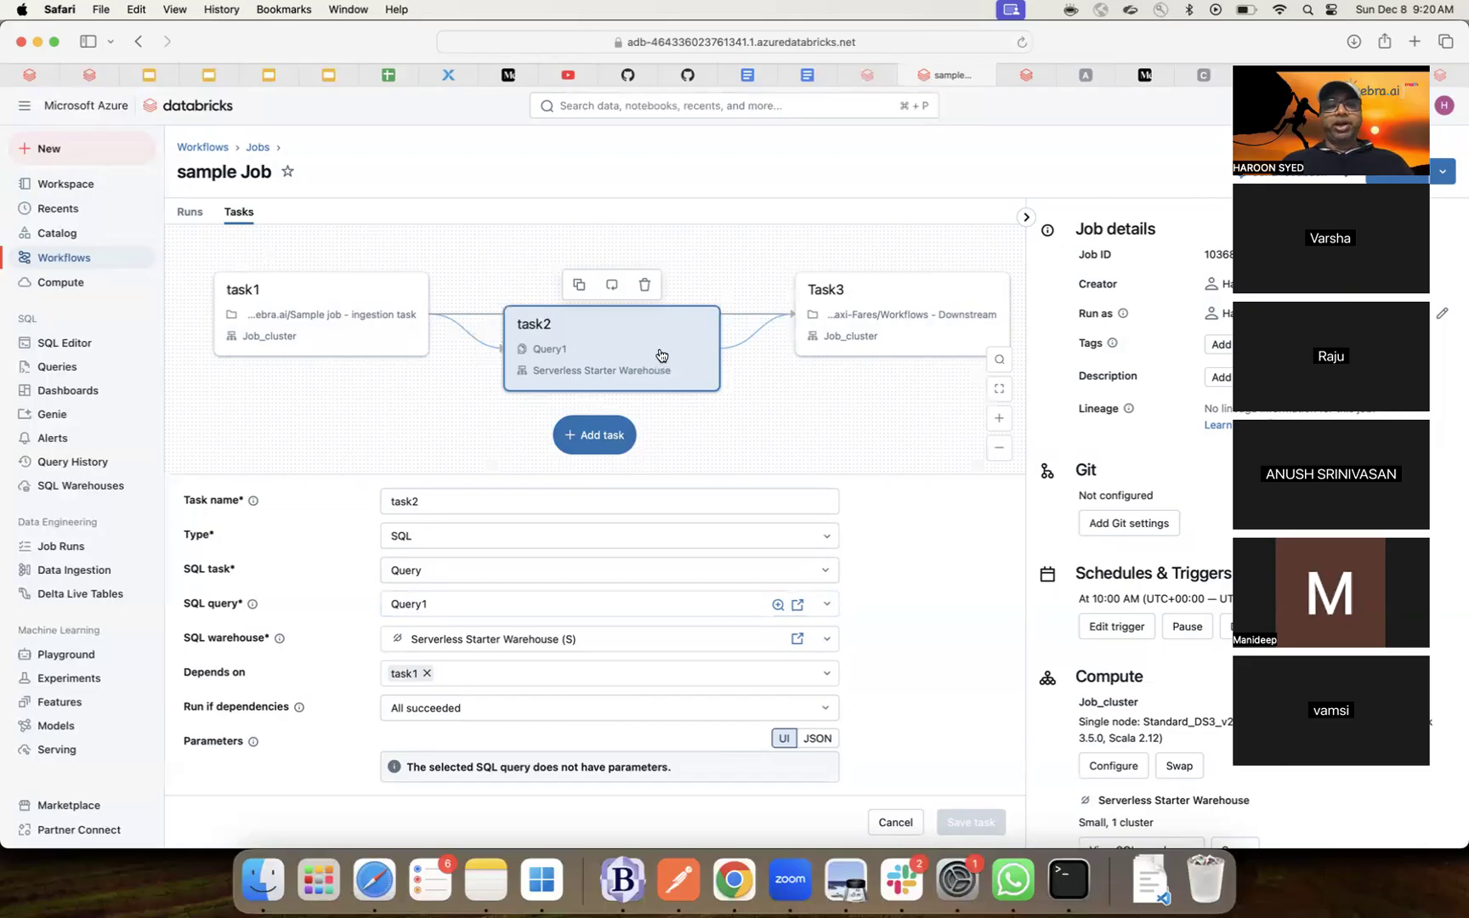
left_click(348, 314)
left_click(595, 353)
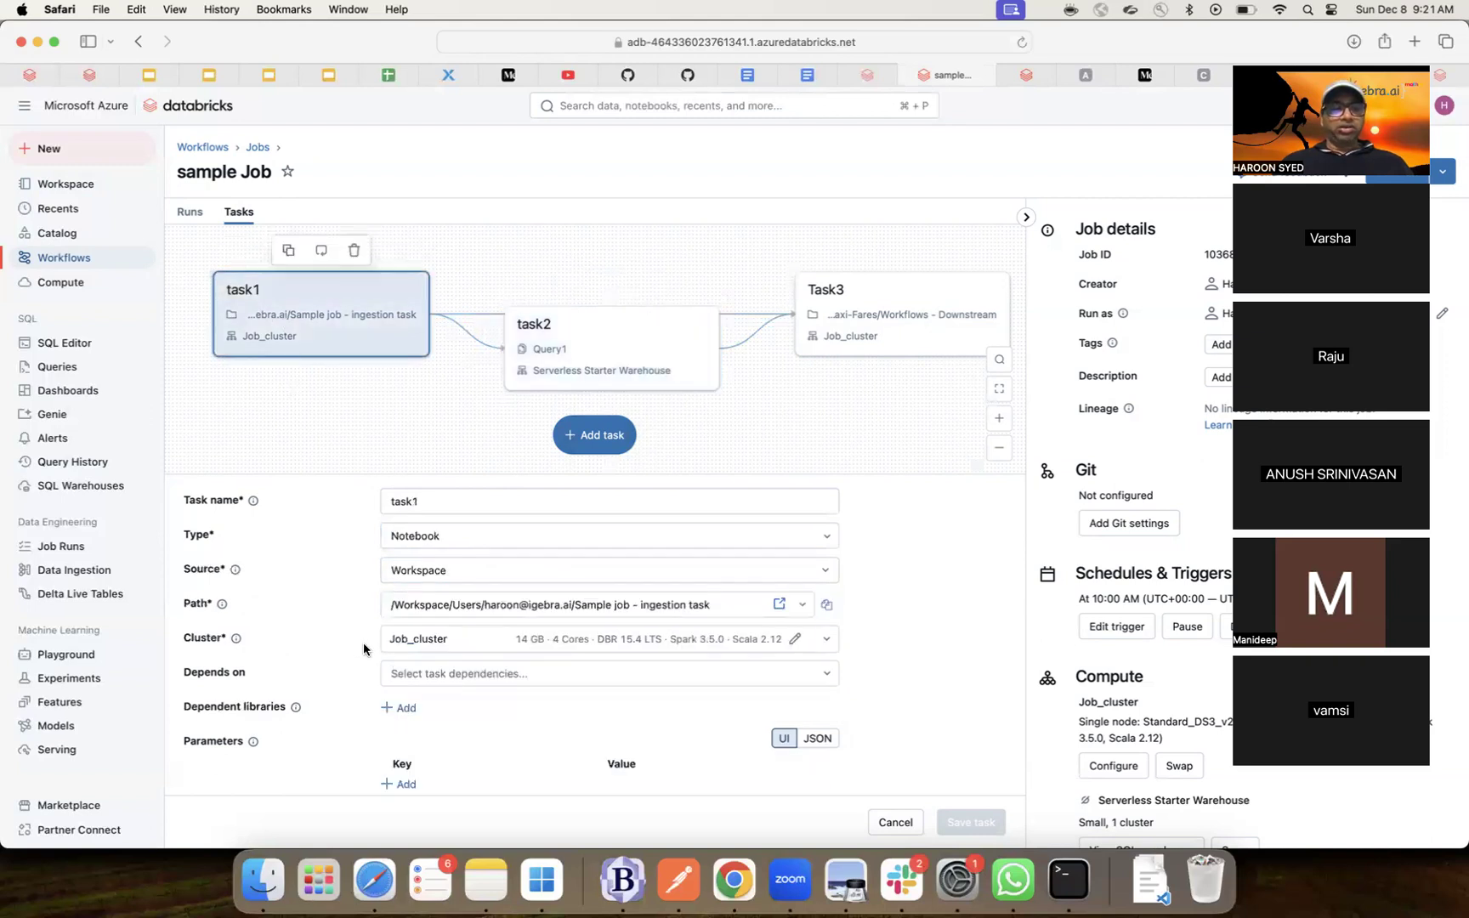
left_click(554, 328)
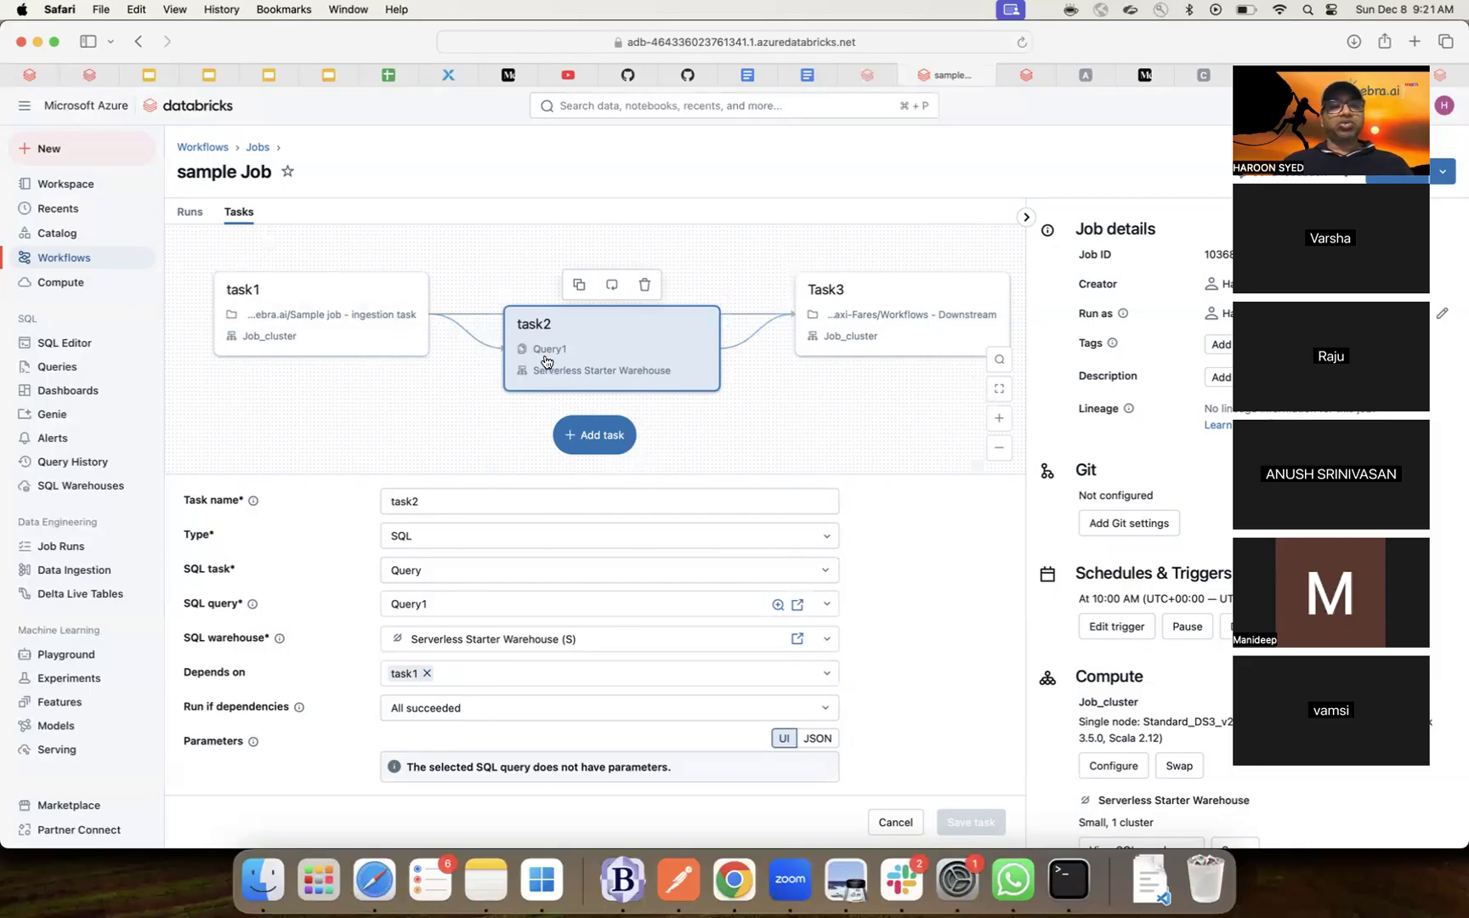
left_click(856, 343)
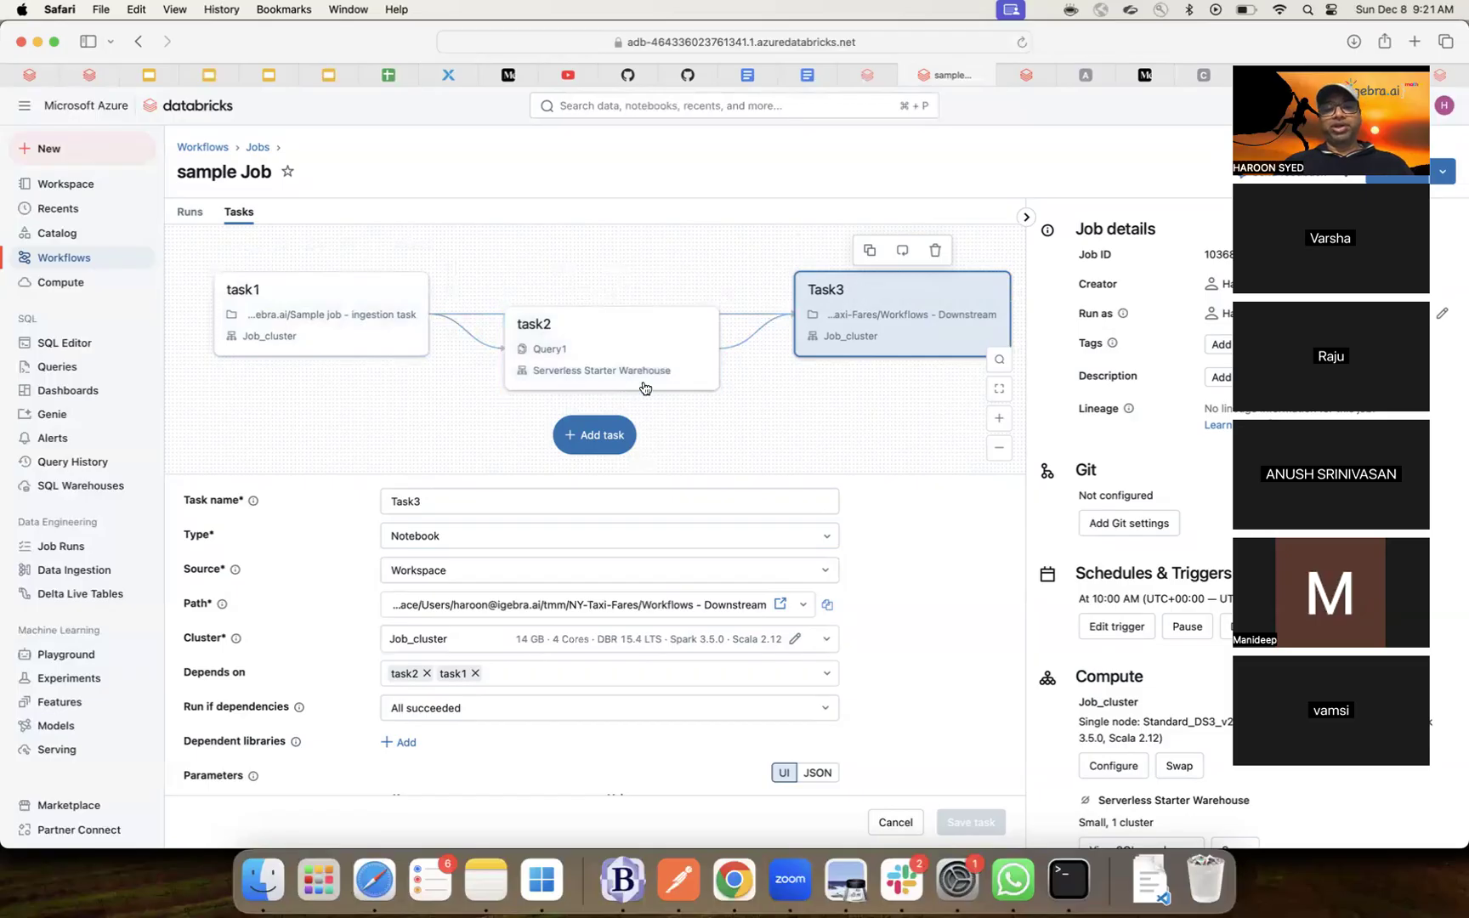
- Confirm task2's Run if dependencies stays 'All succeeded', then deselect Task3 to close its settings
left_click(613, 343)
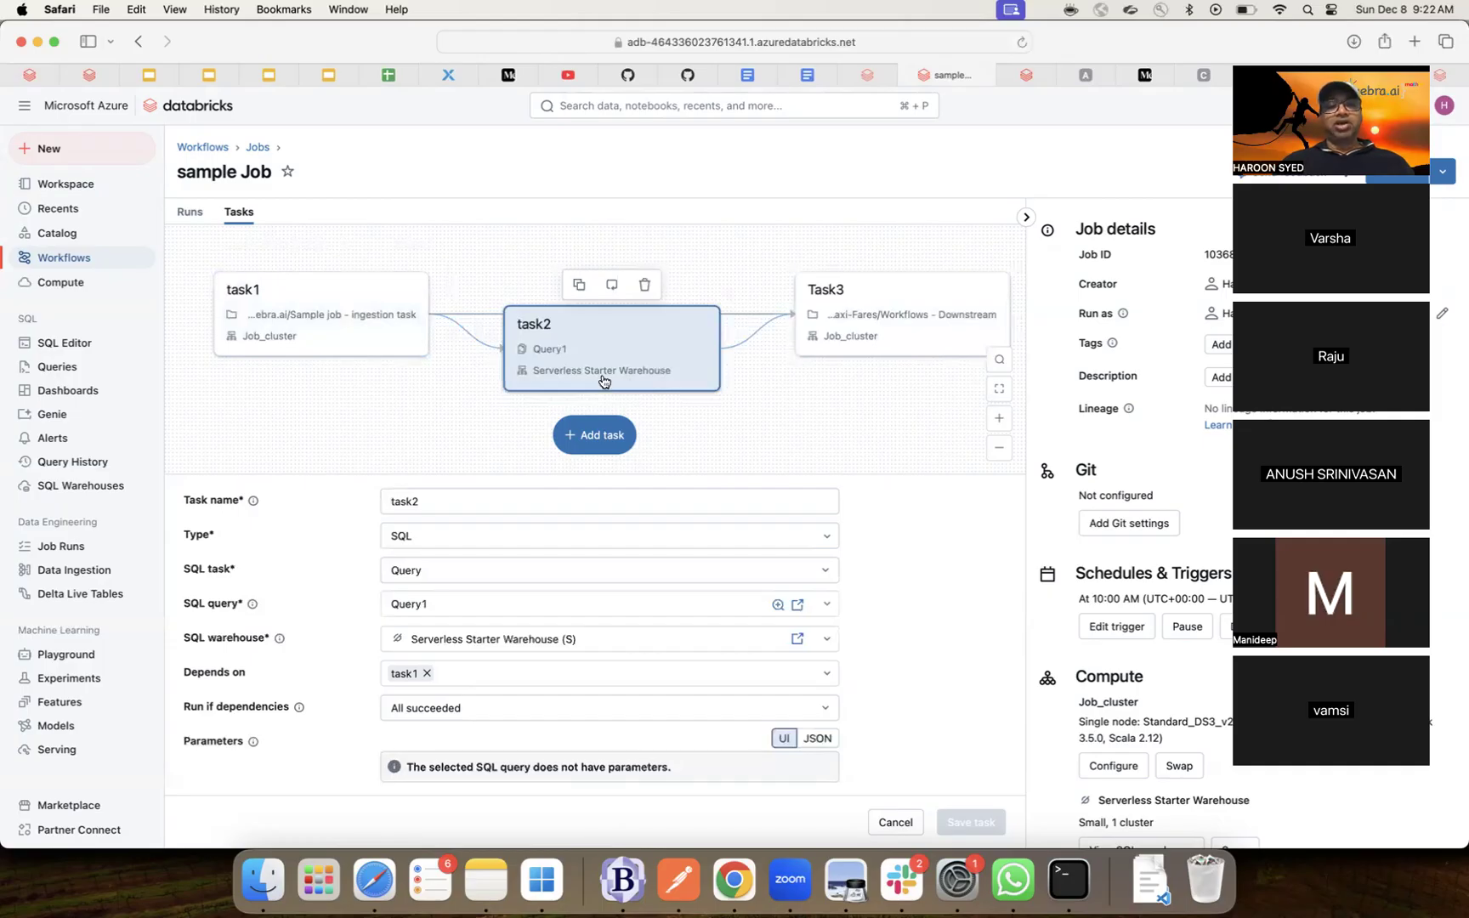
left_click(455, 715)
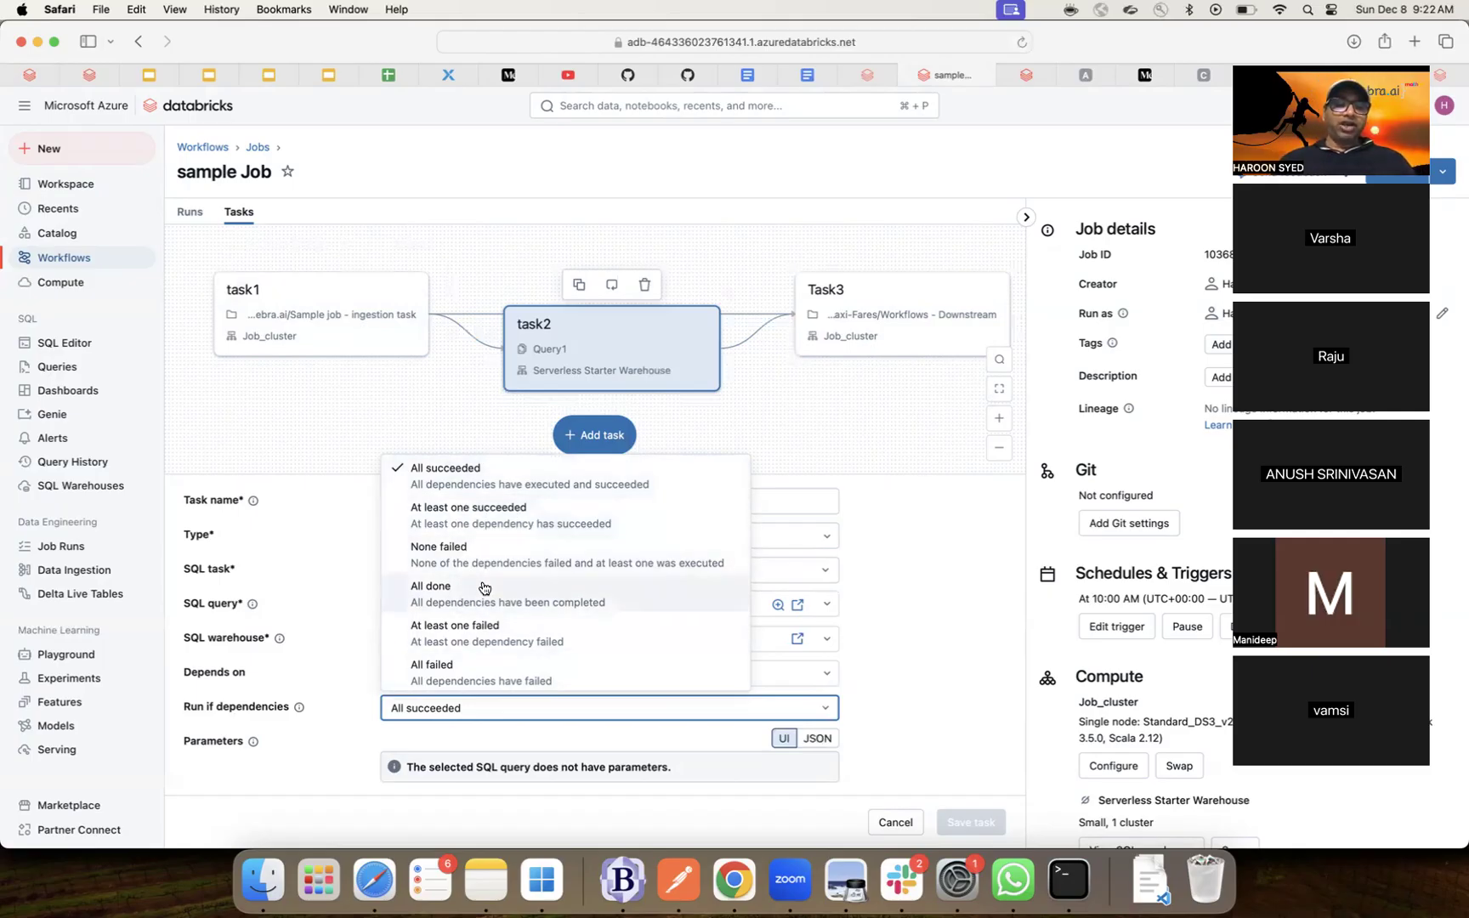
left_click(351, 731)
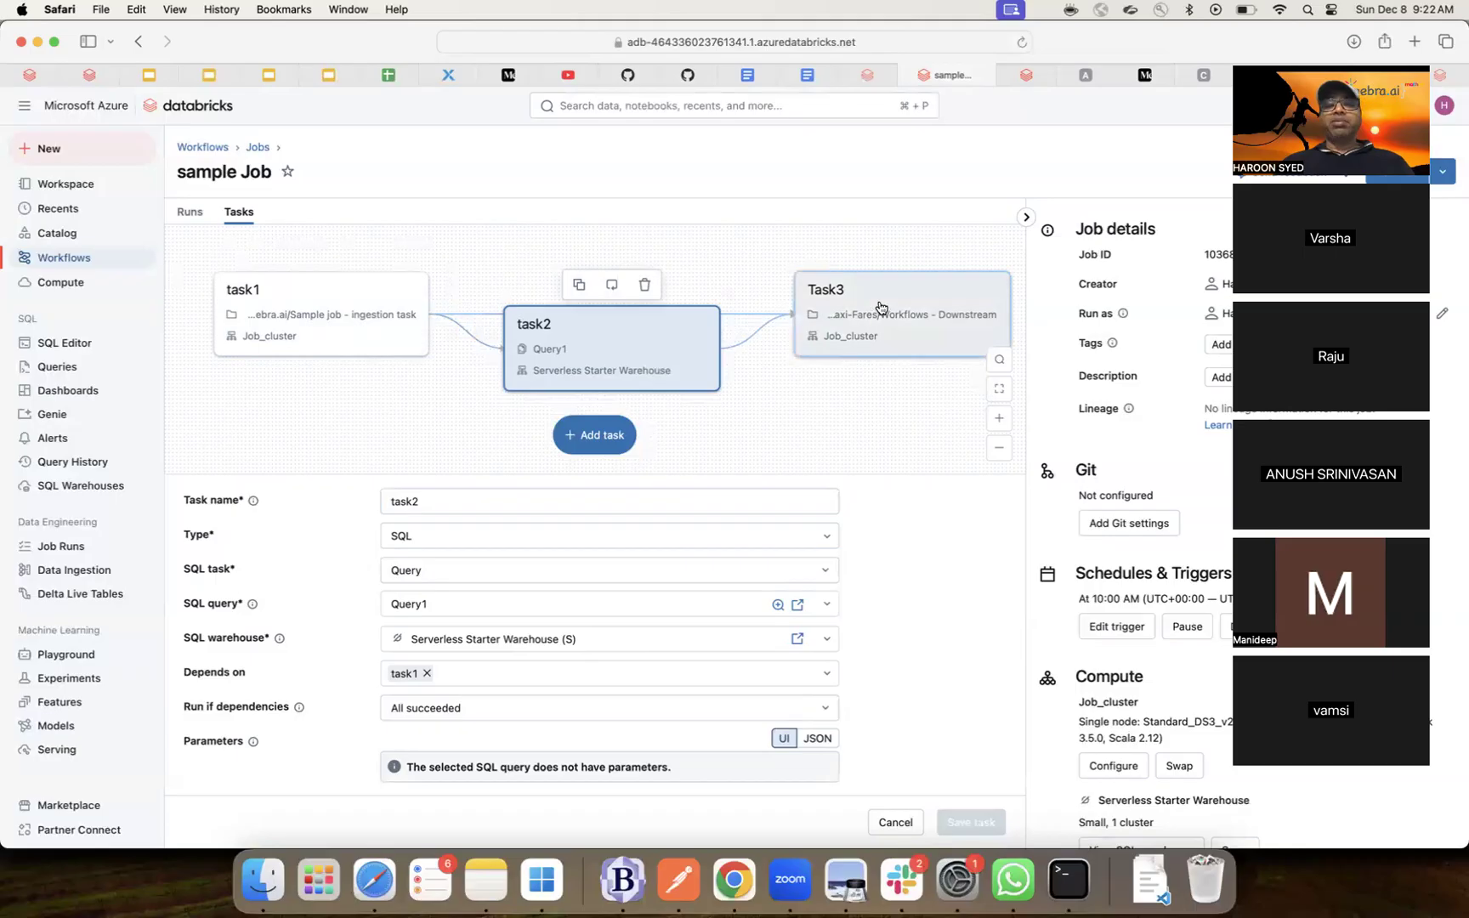
left_click(851, 327)
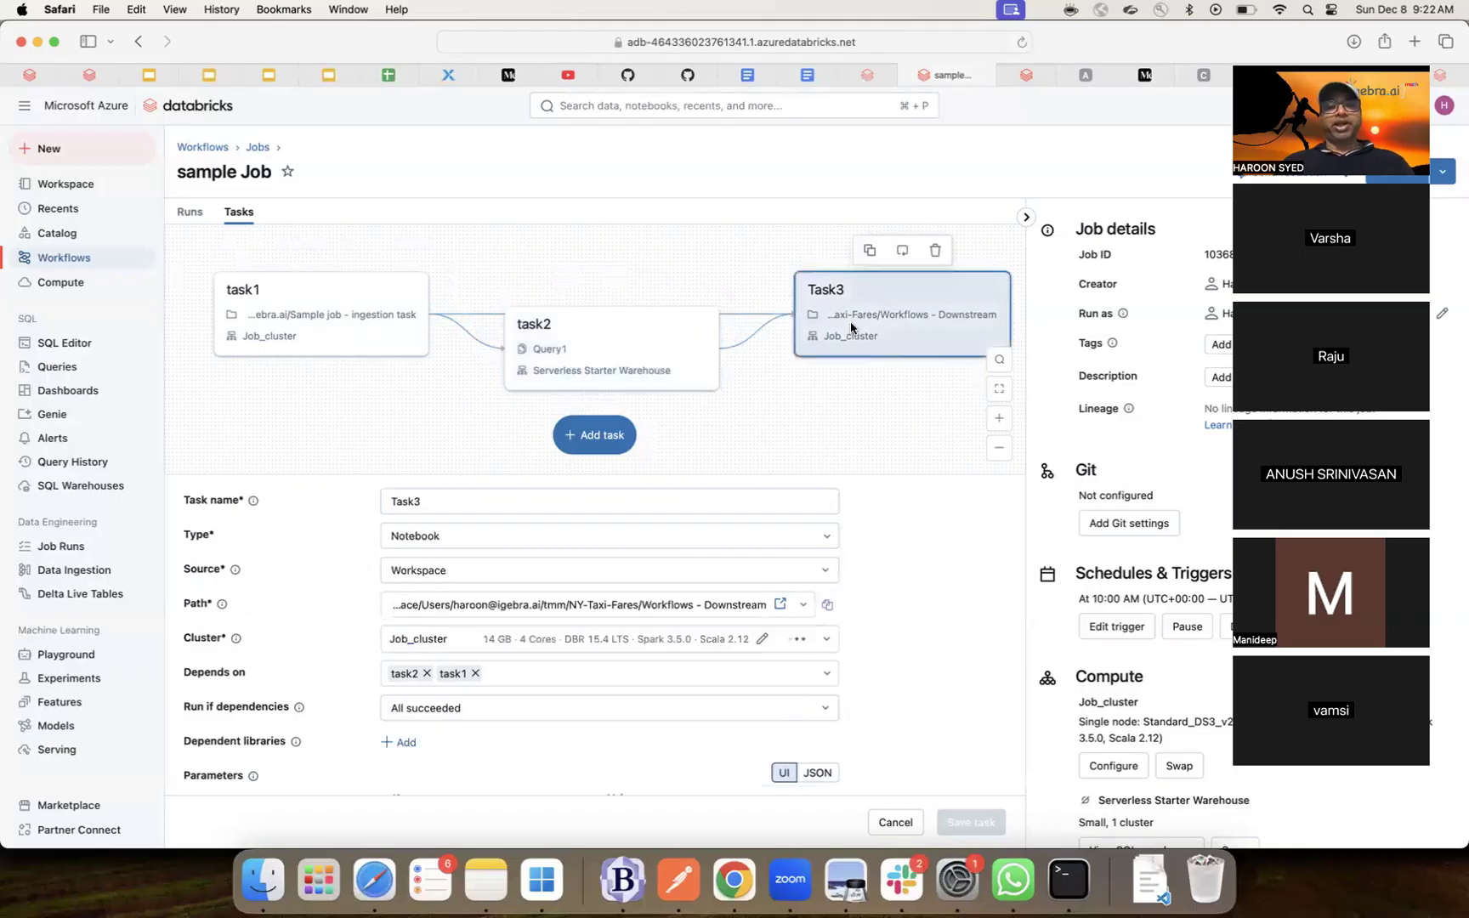
left_click(804, 419)
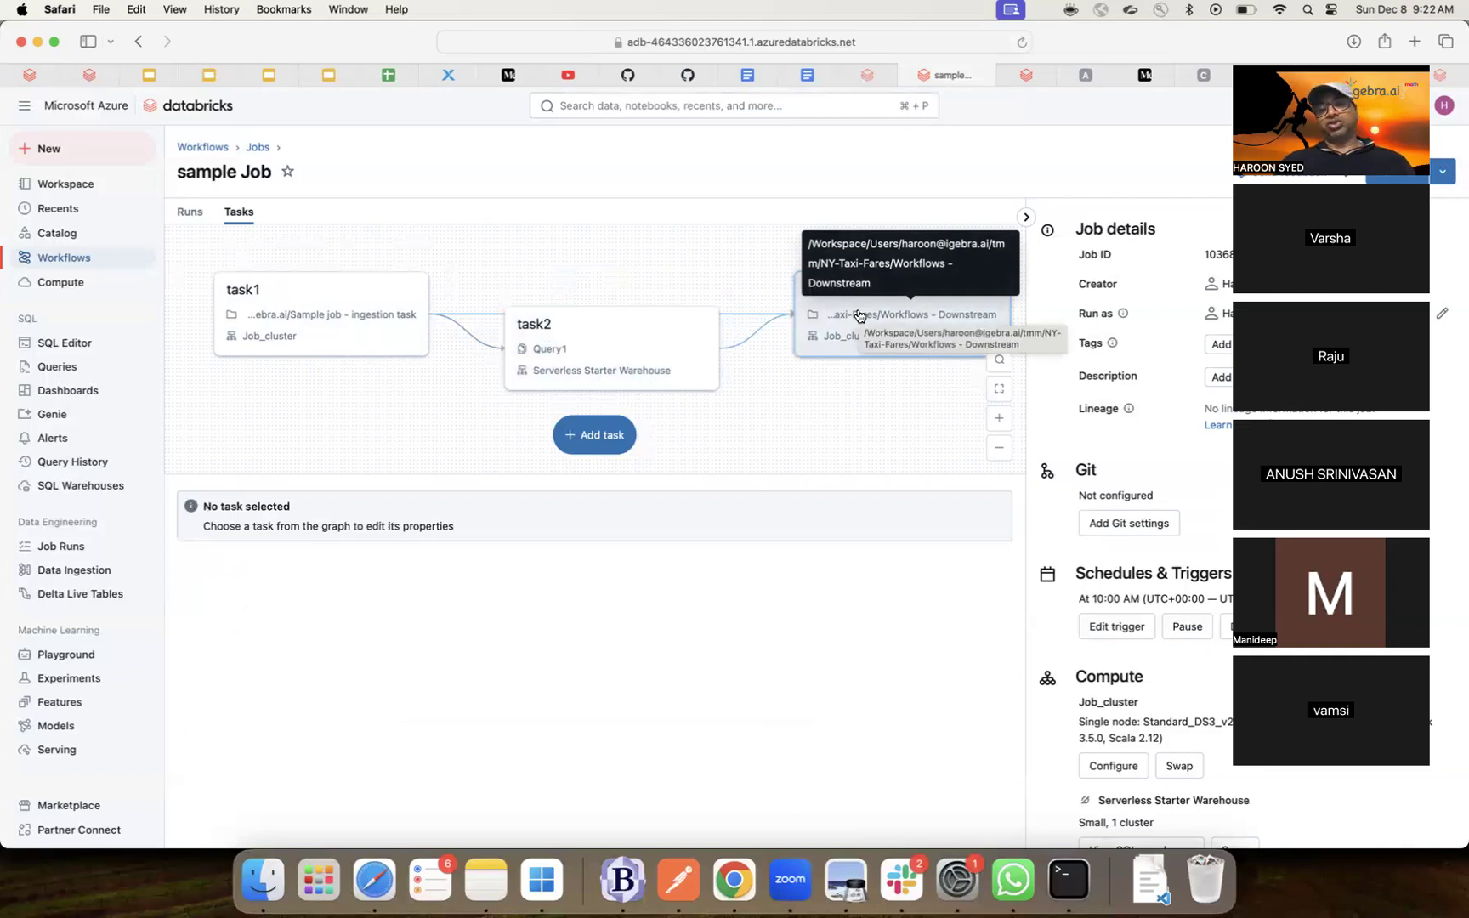
- From task2's SQL task settings, open Query1 in a new SQL editor tab
left_click(630, 343)
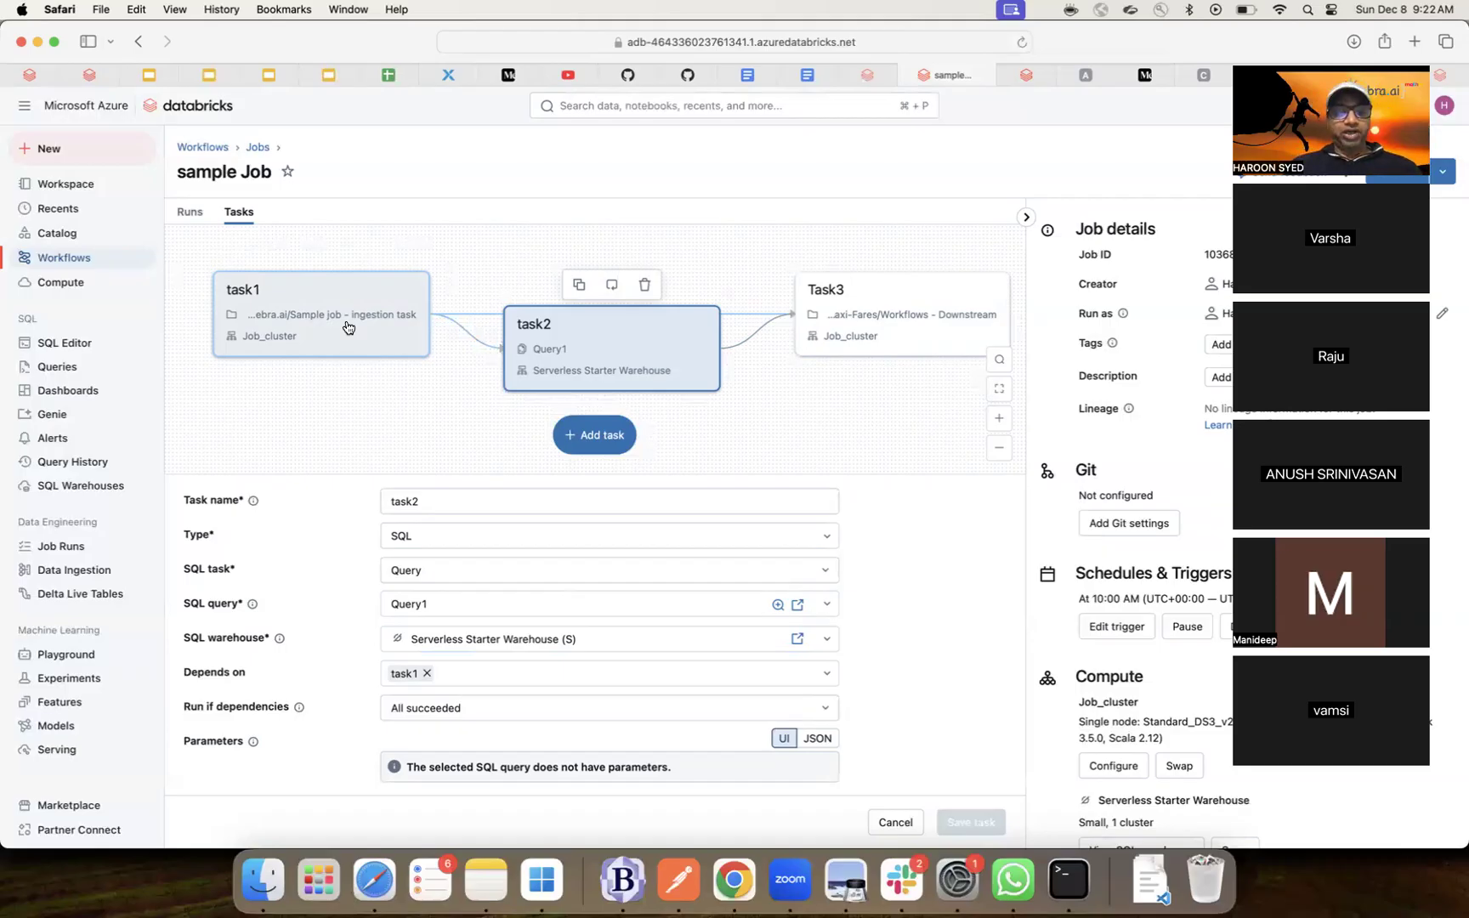
left_click(799, 605)
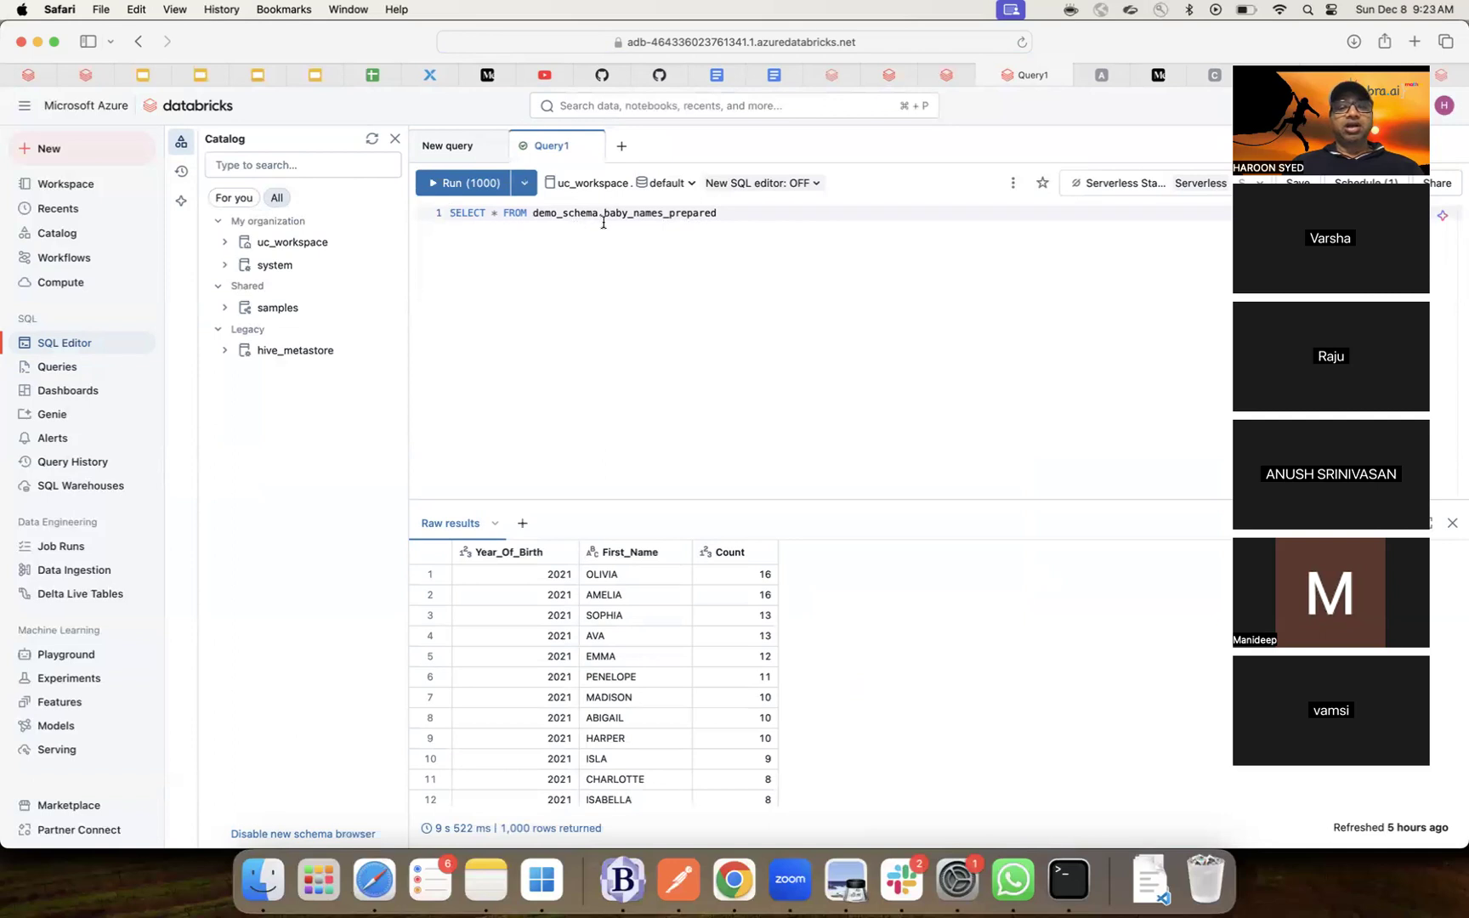
- Highlight the baby_names_prepared table name in Query1, then return to the sample Job tab
double_click(651, 213)
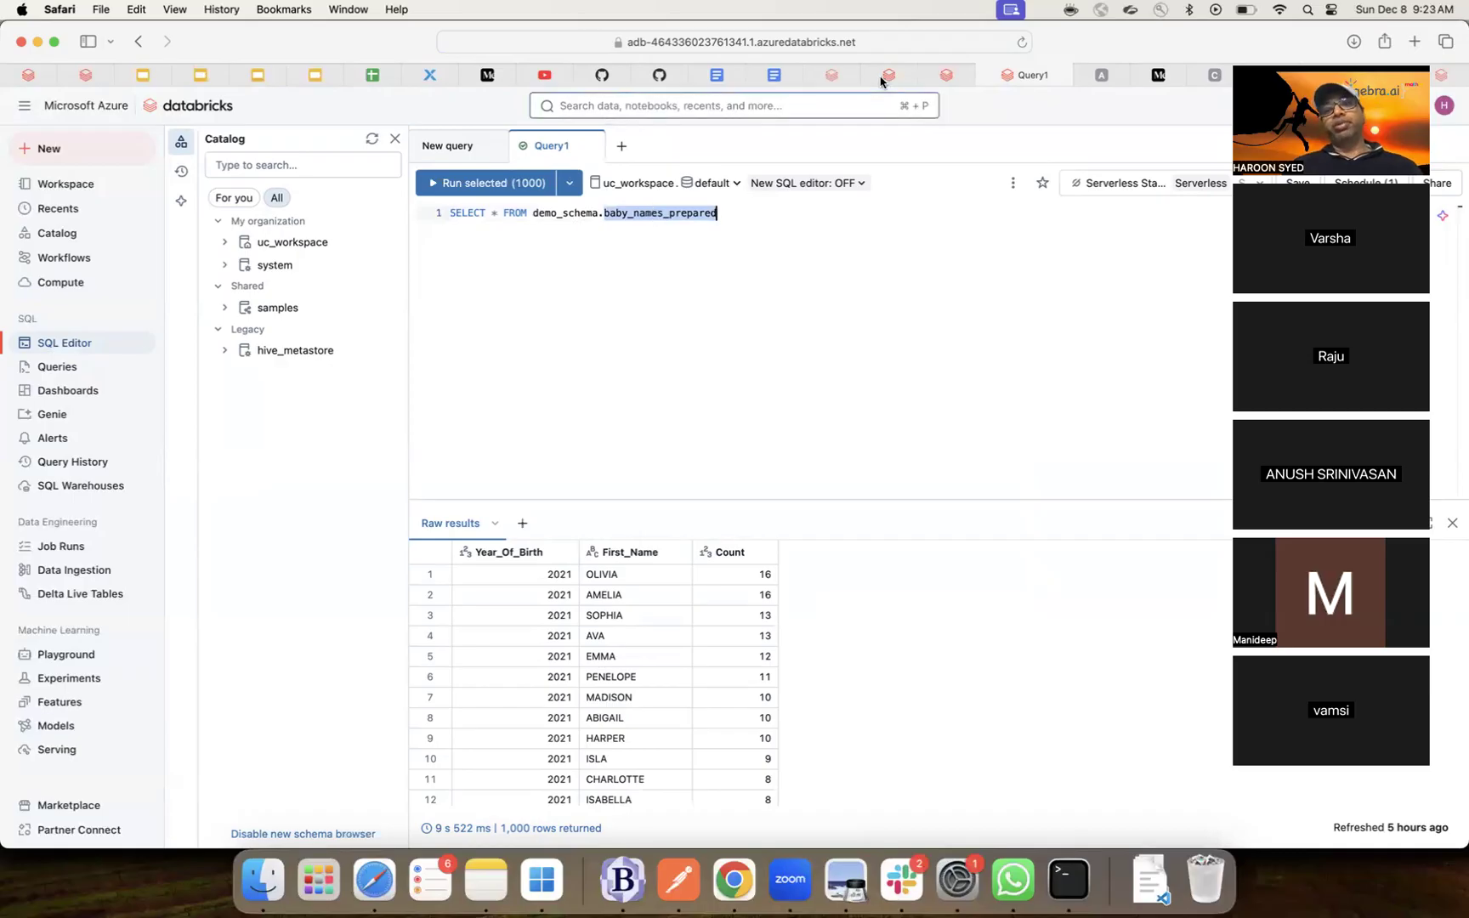
left_click(981, 75)
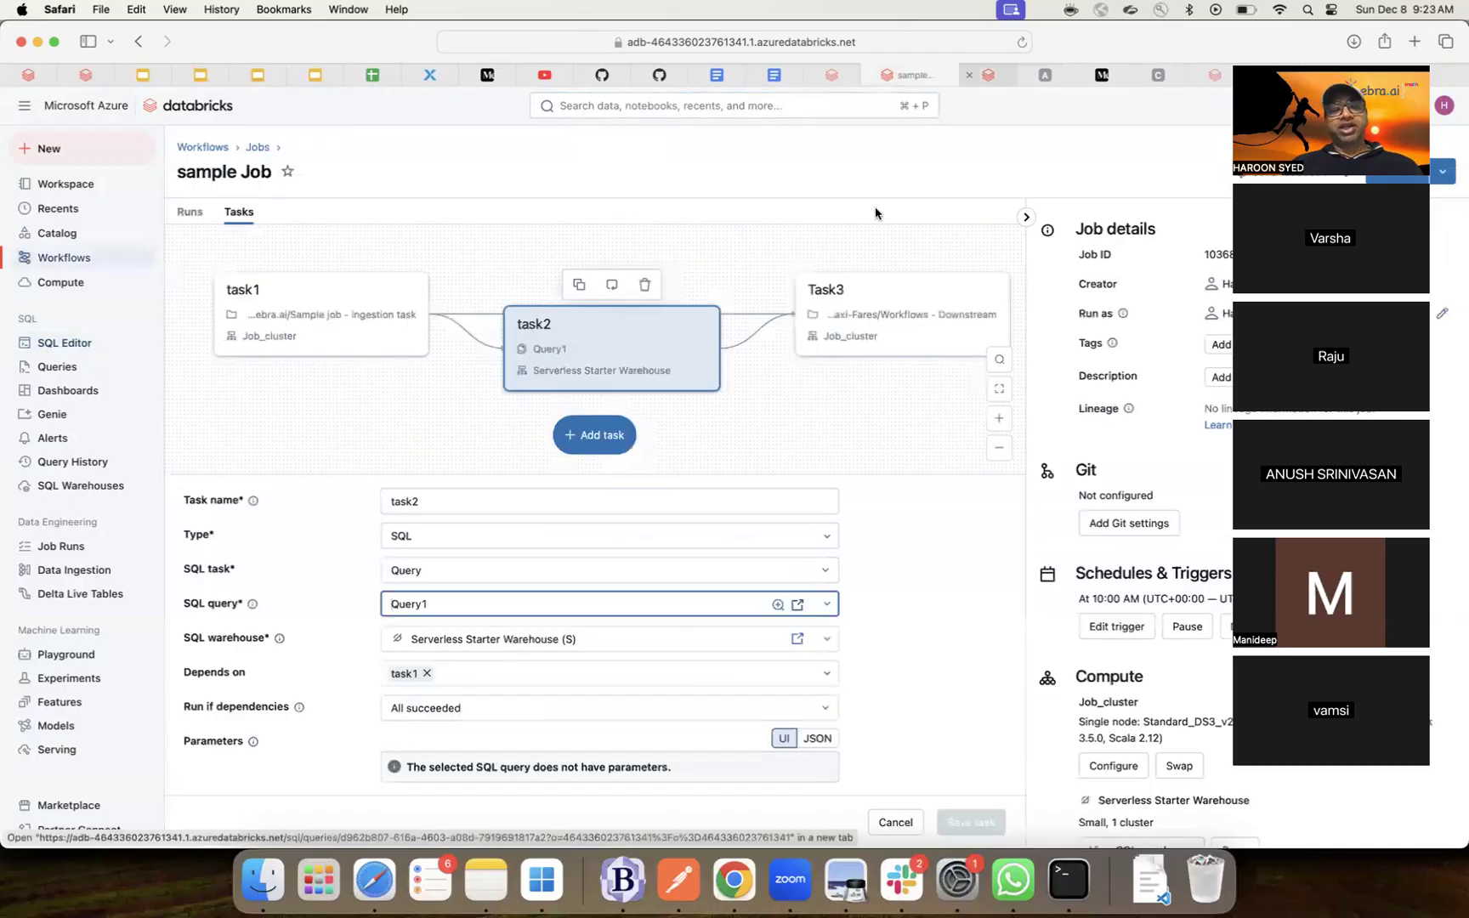
- Remove task1 from task2's Depends on list and recentre the zoomed task graph
left_click(427, 674)
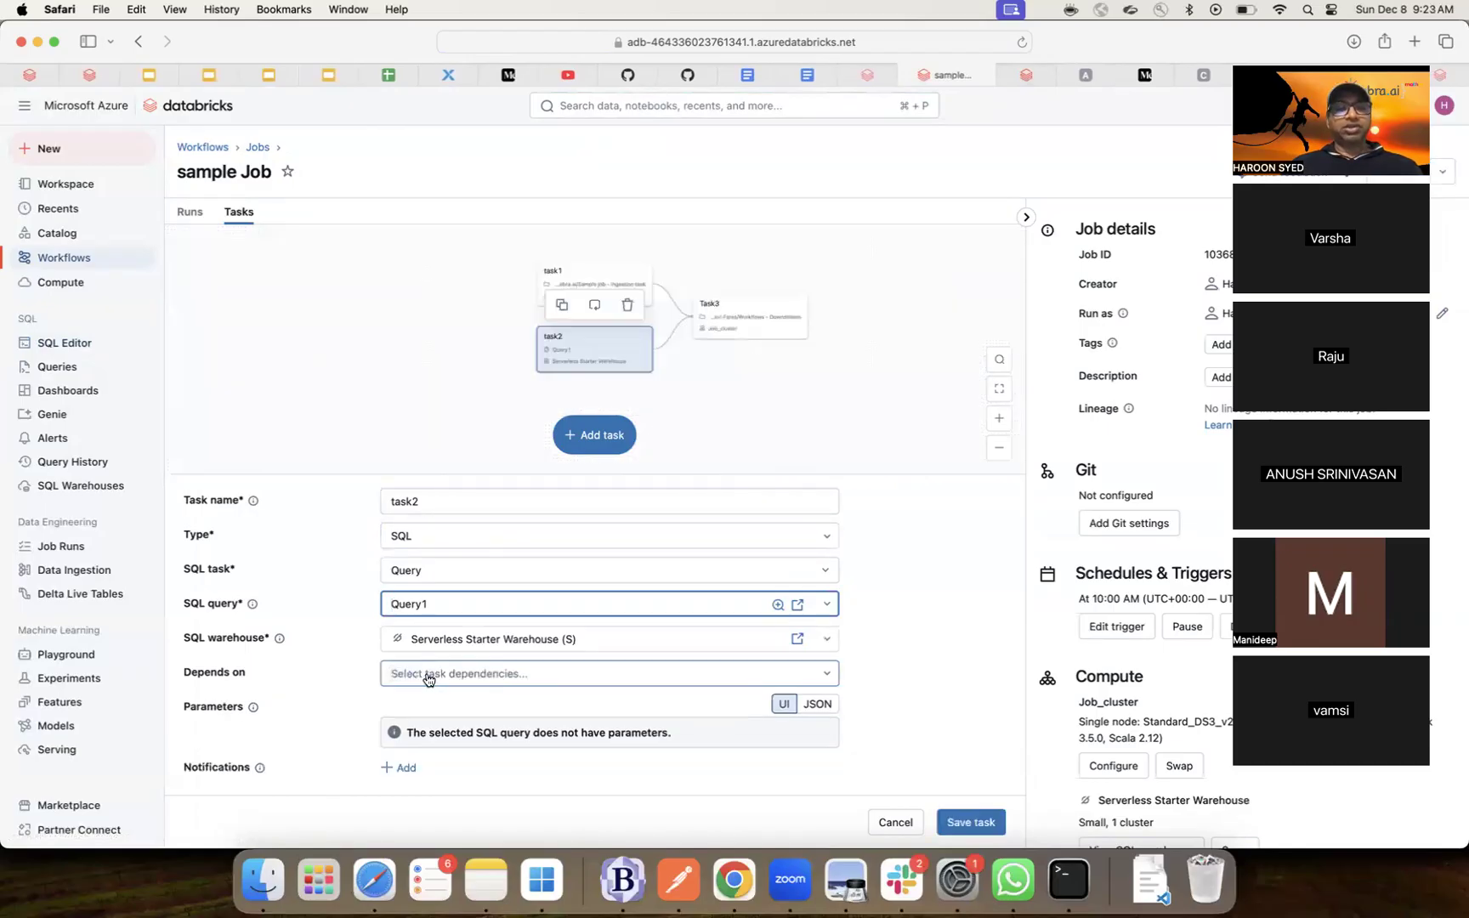
left_click(1001, 419)
left_click(1001, 419)
left_click(1000, 419)
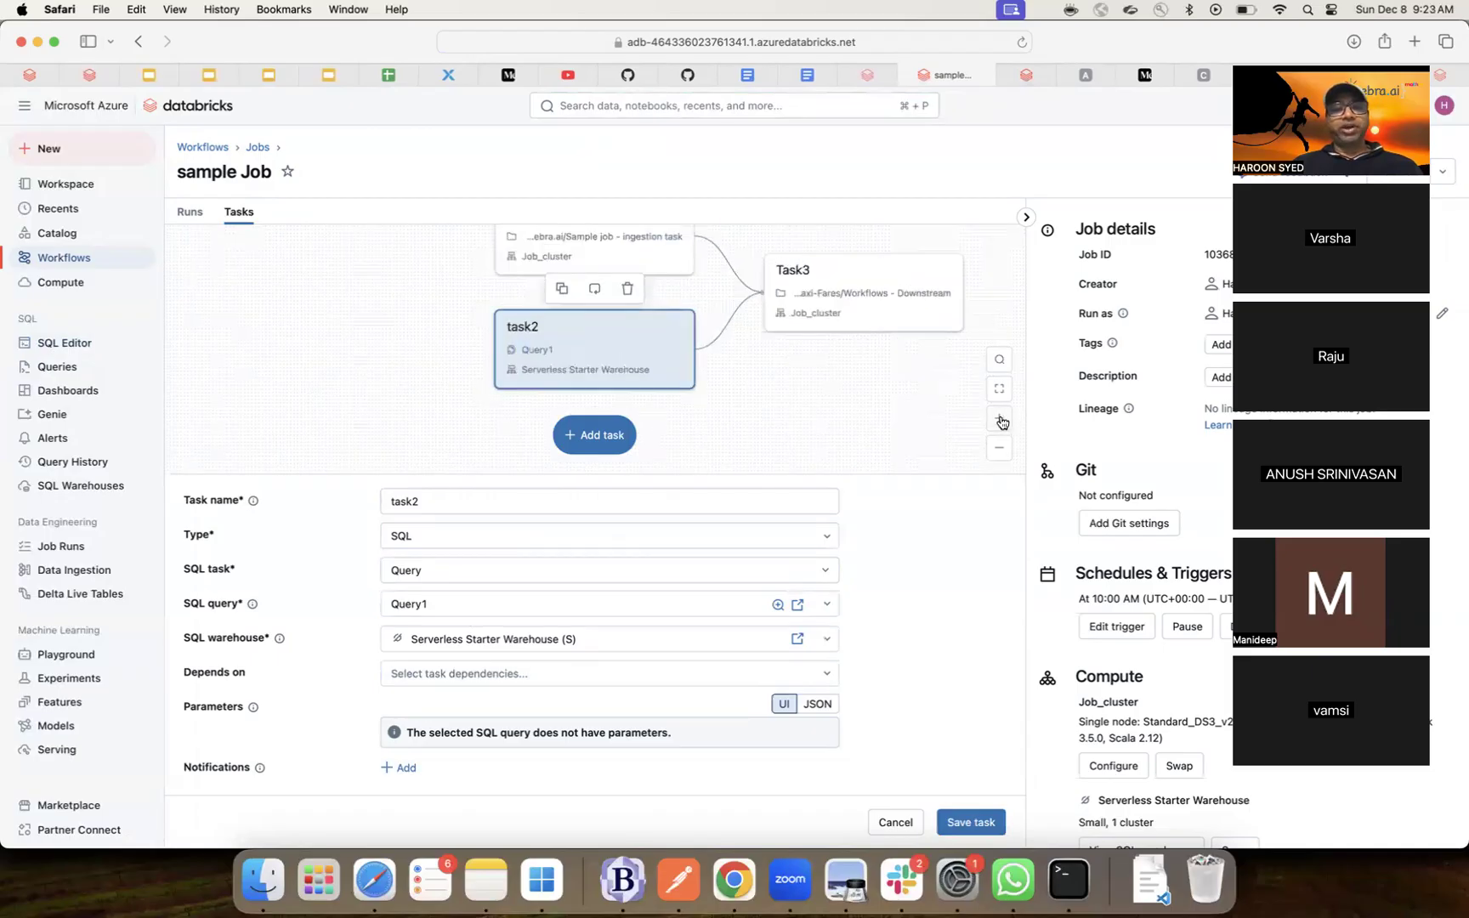
left_click(1000, 419)
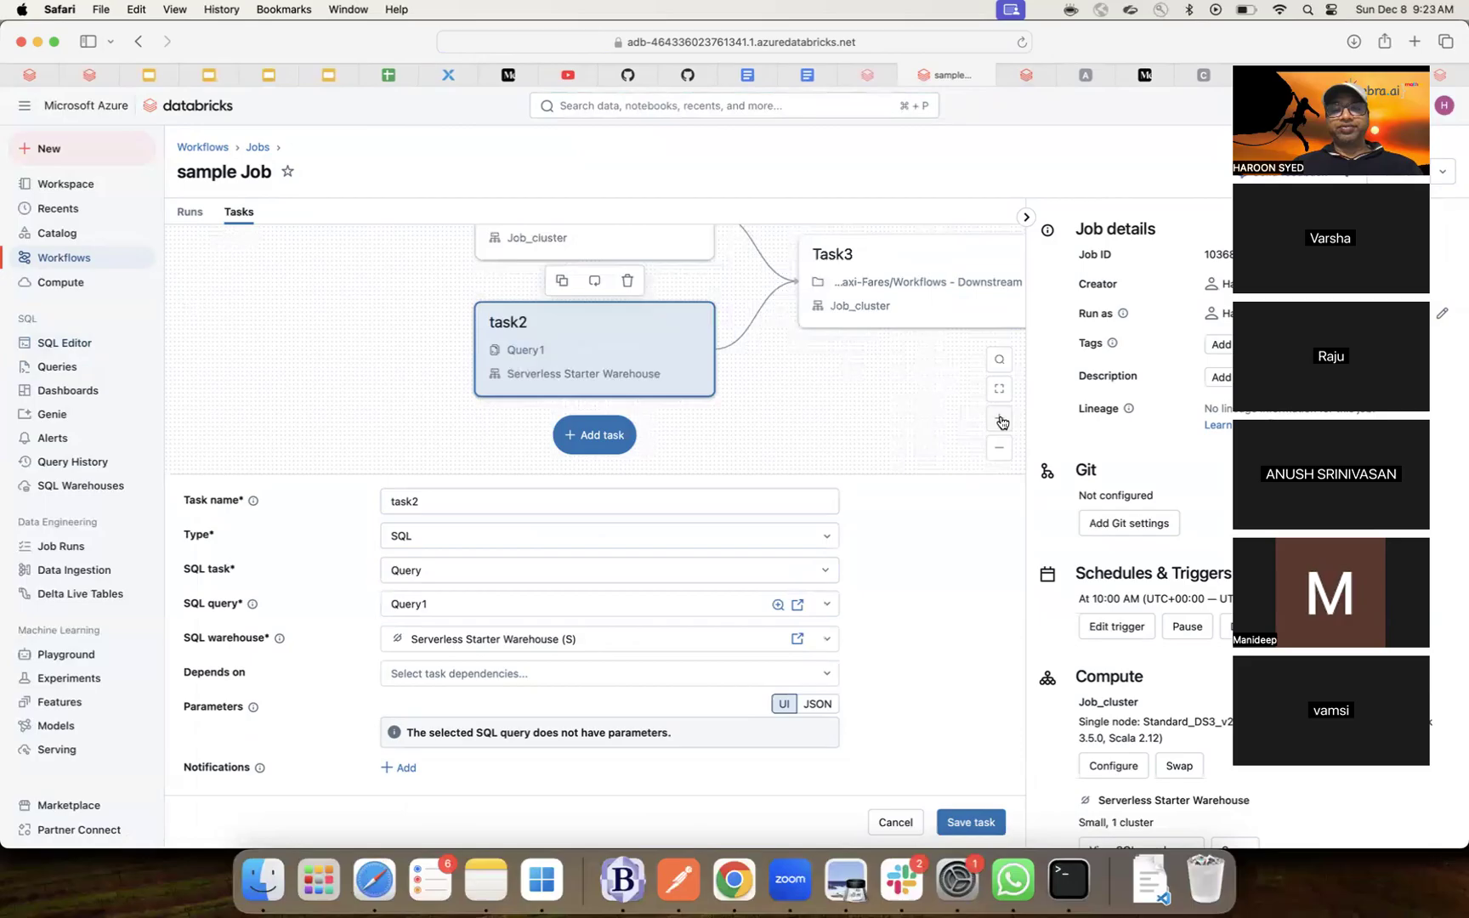
left_click(1001, 449)
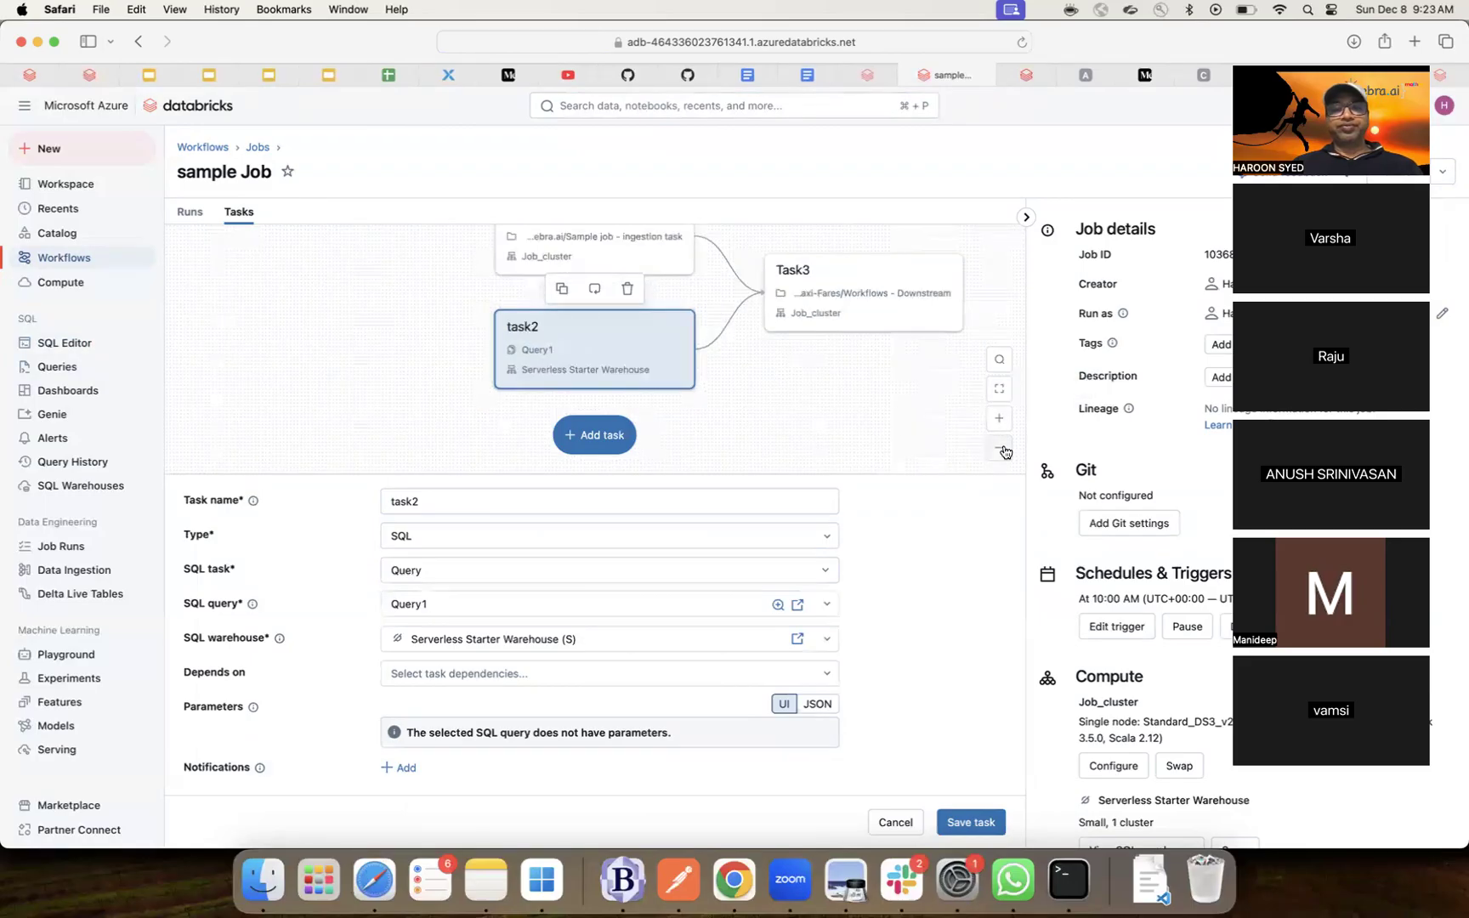
left_click_drag(819, 388, 765, 426)
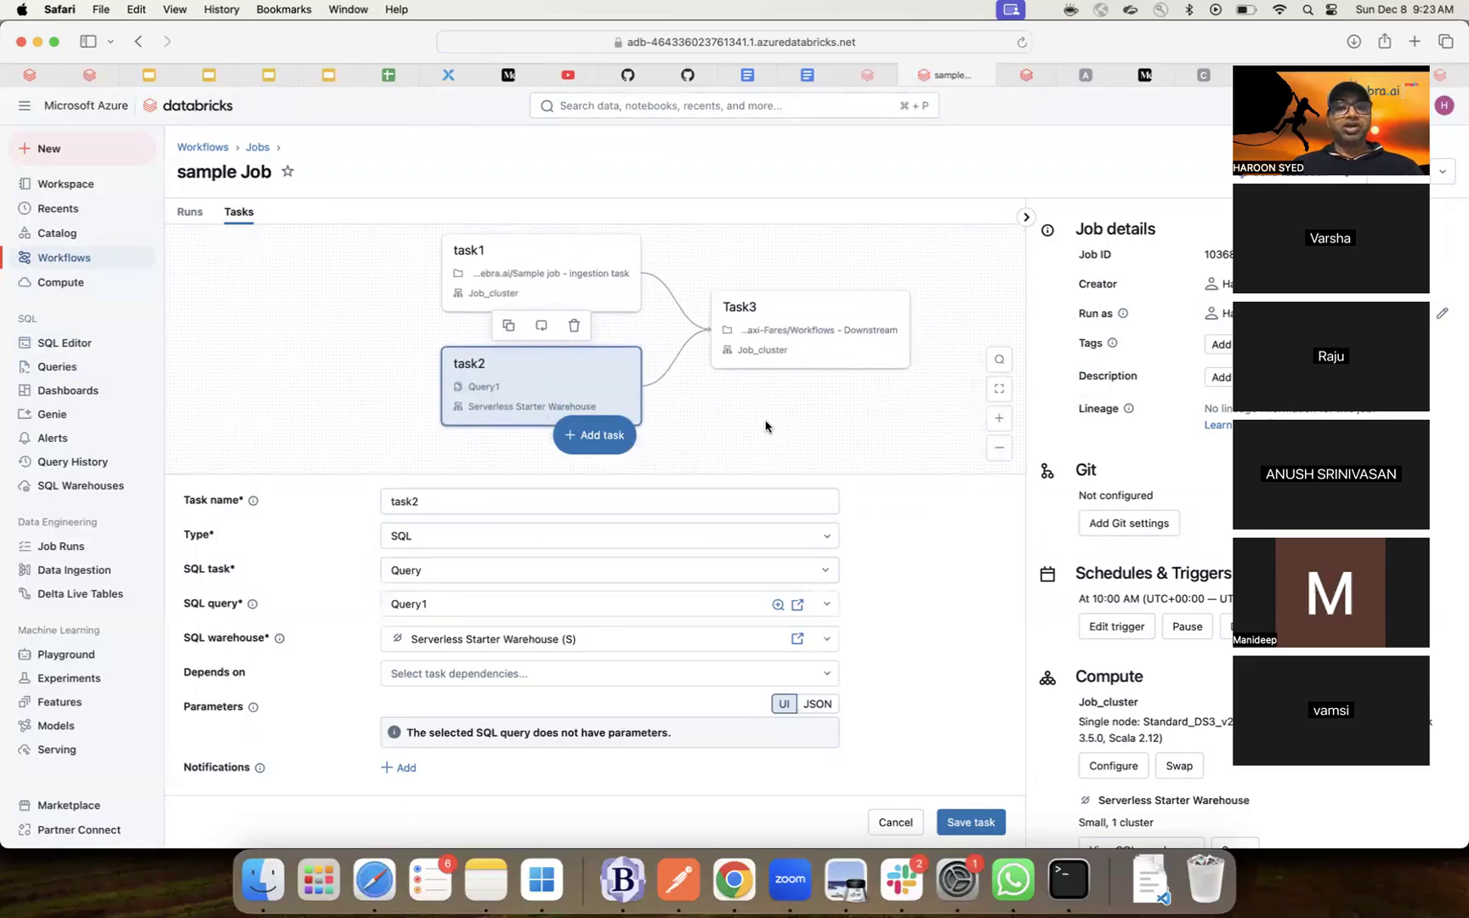
left_click(820, 468)
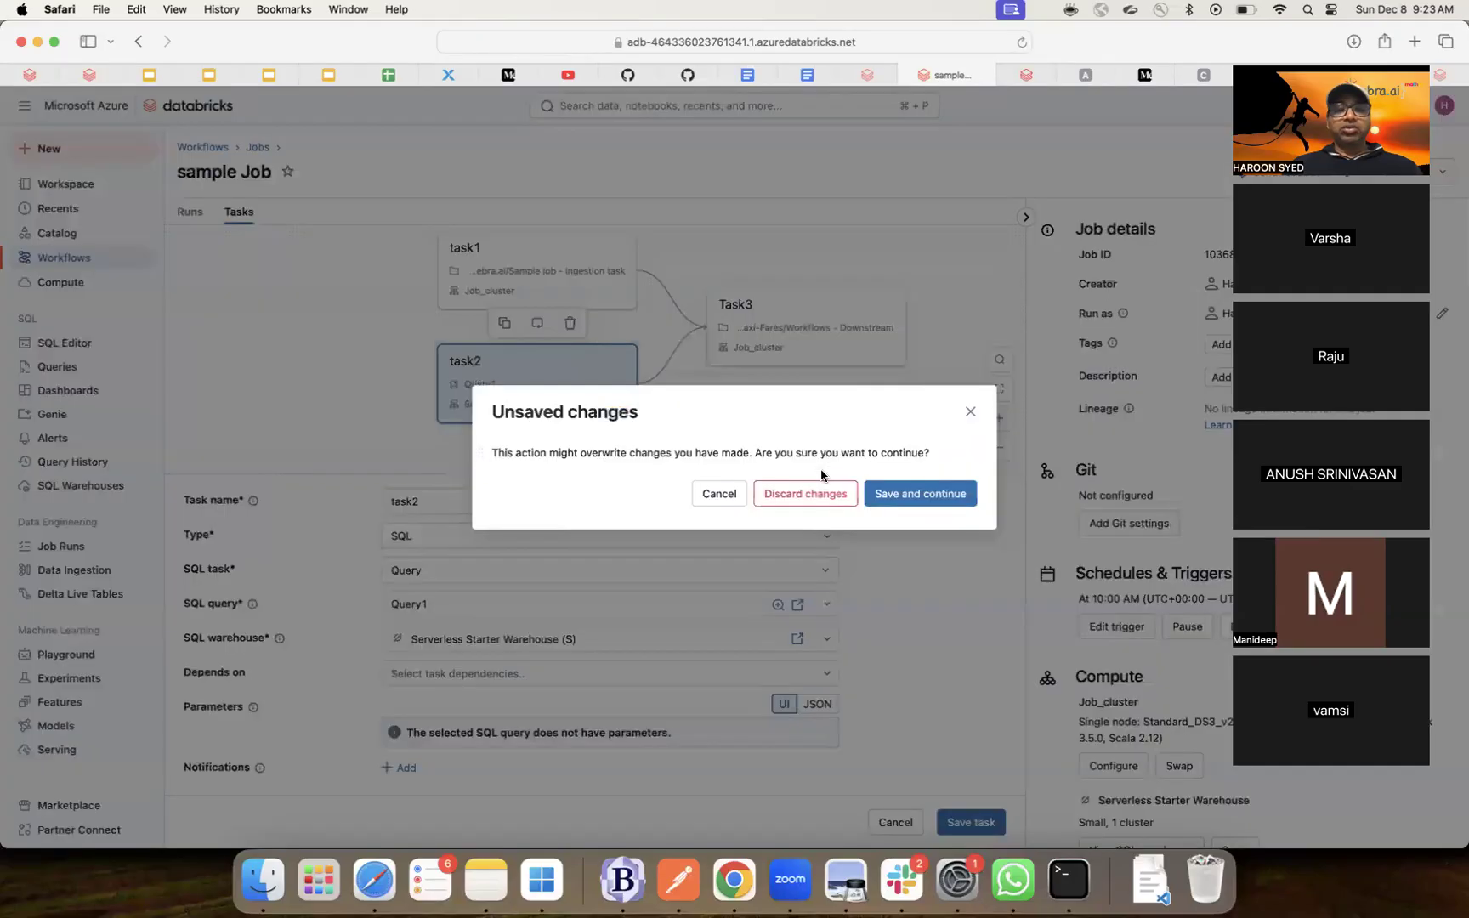
- Save task2's dependency change, open Task3, and list its Run if dependencies options
left_click(744, 495)
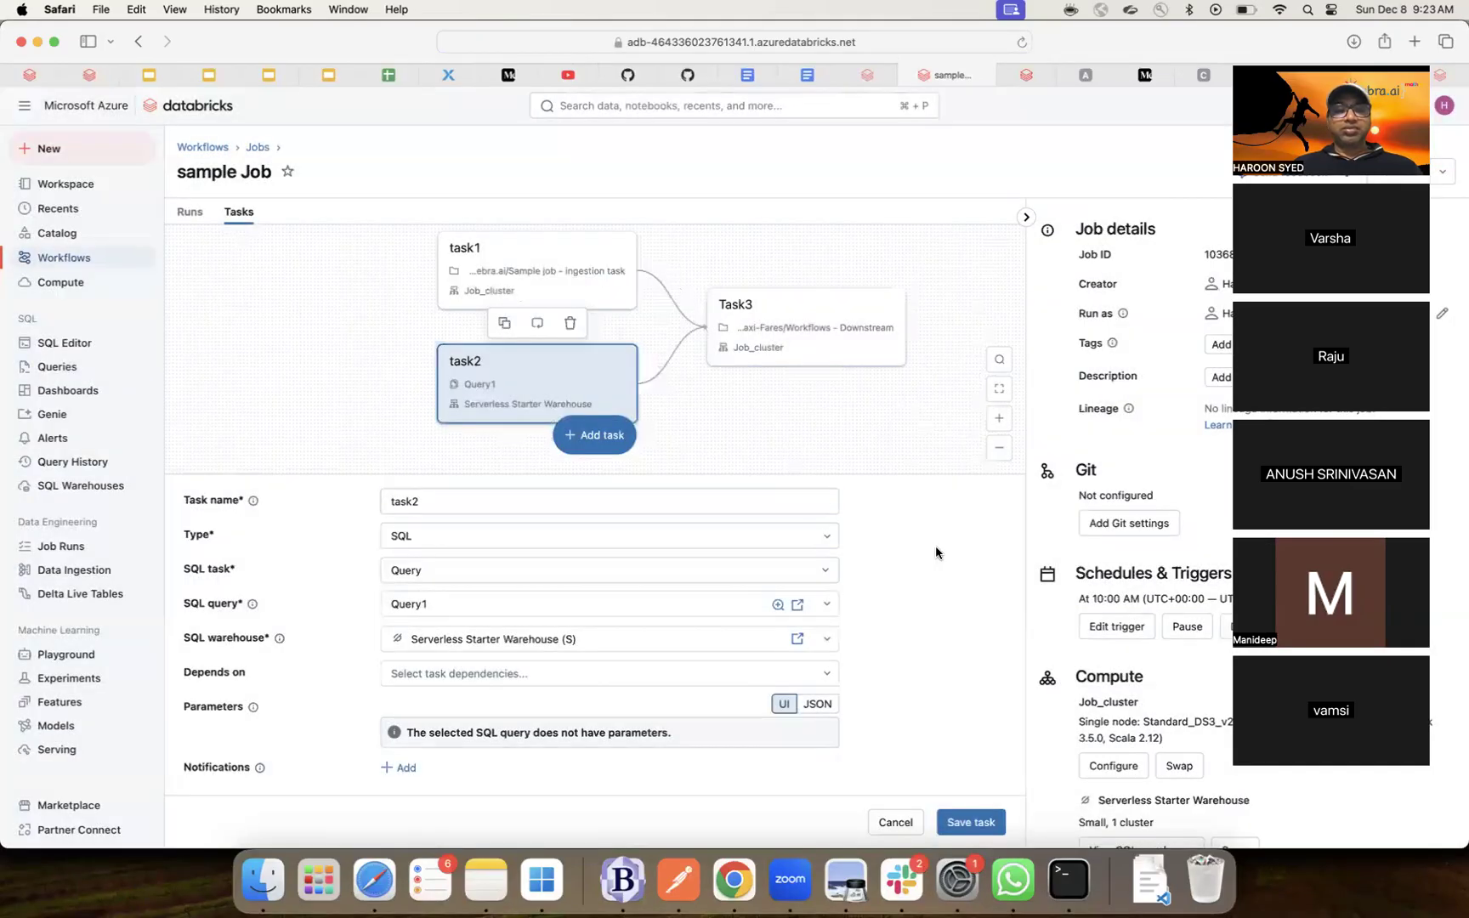
left_click(787, 329)
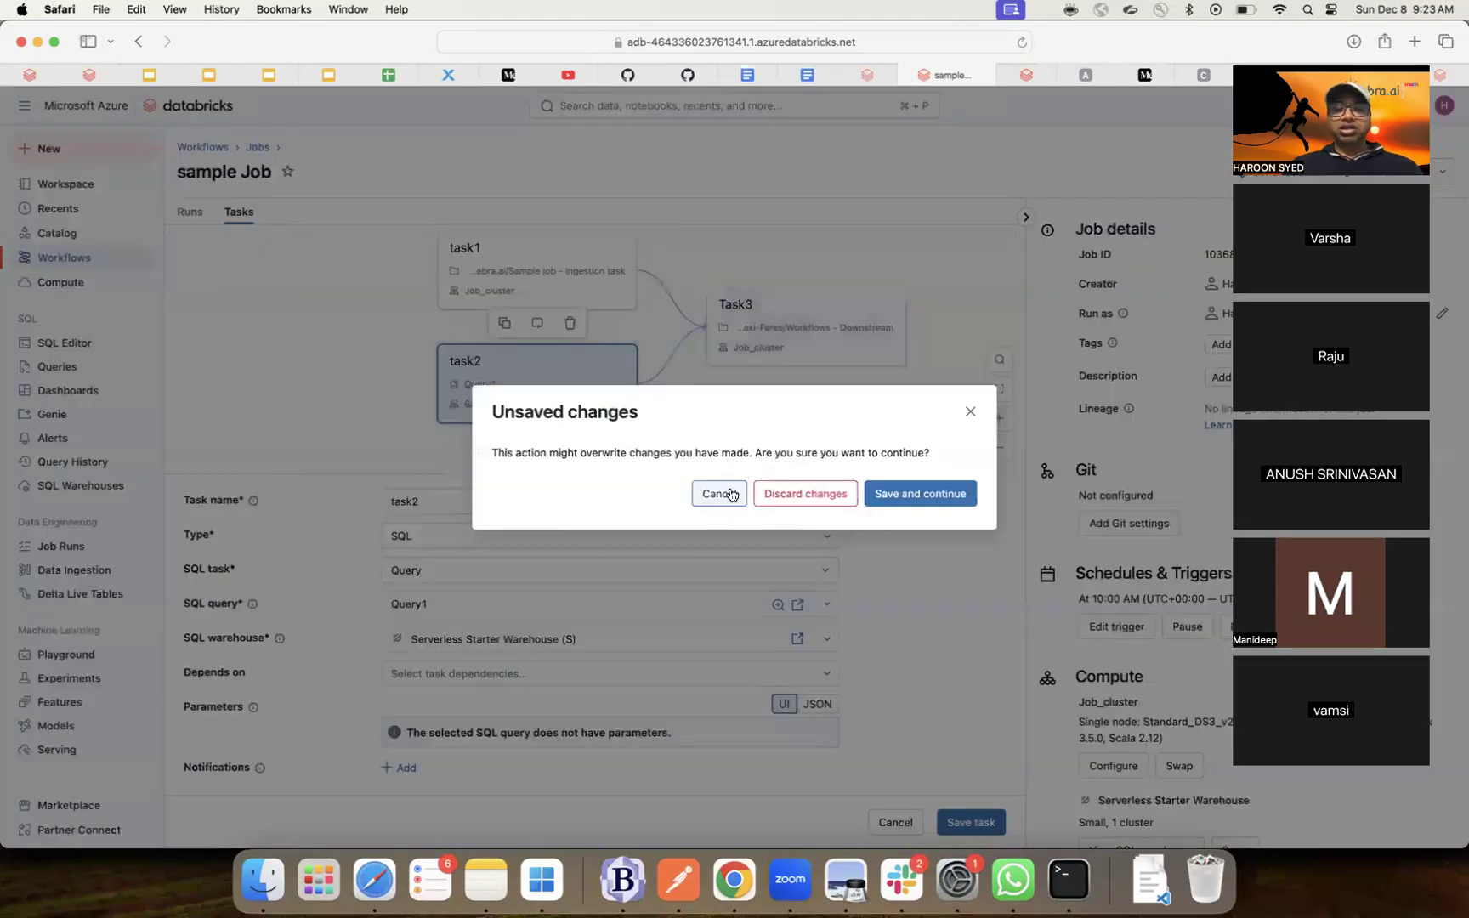
left_click(904, 503)
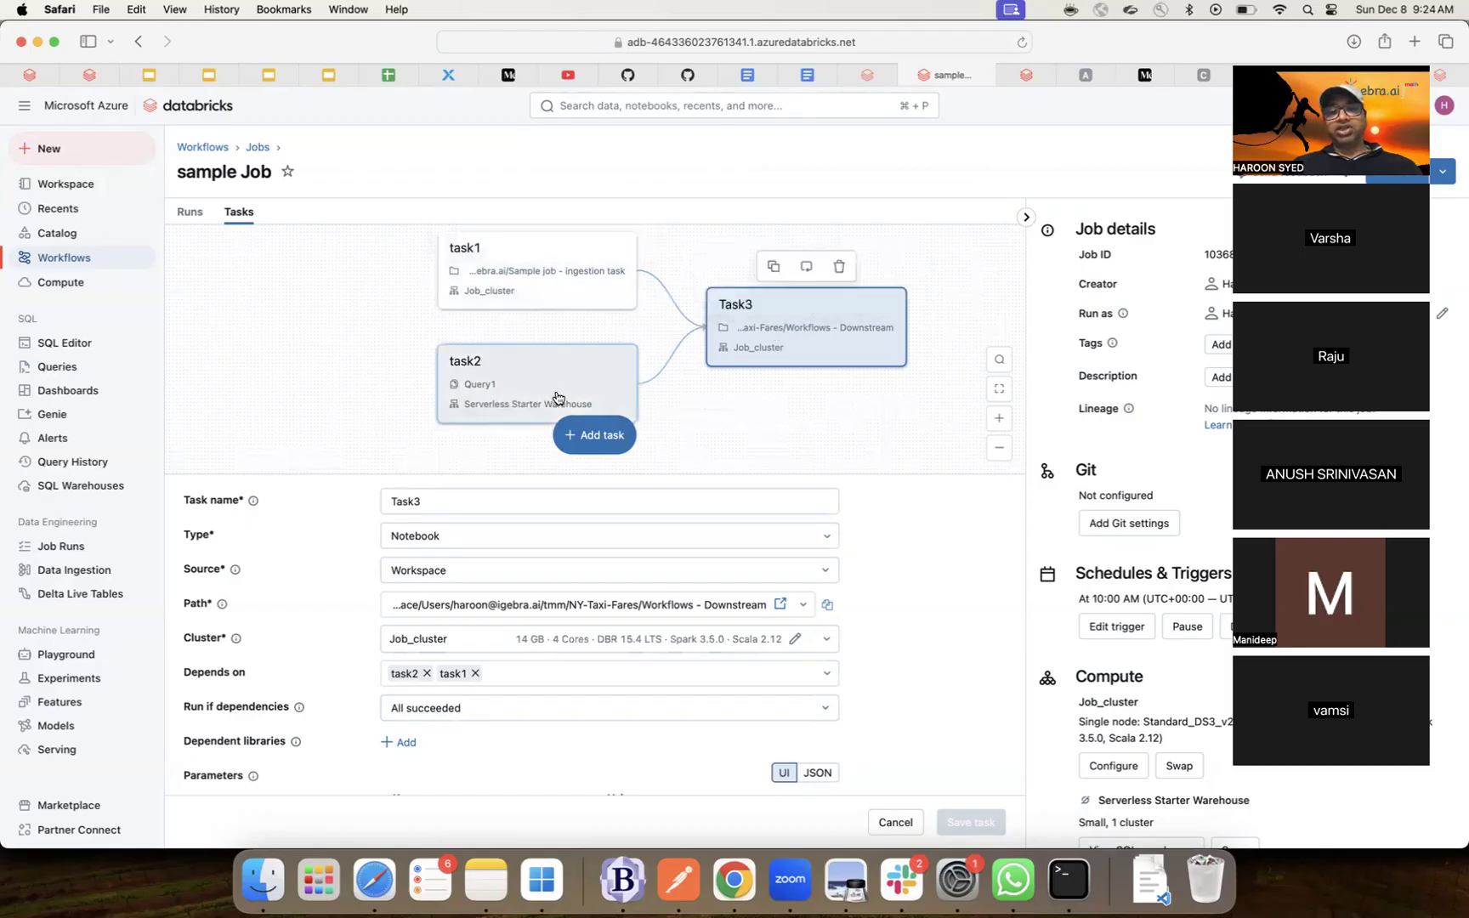
left_click(517, 709)
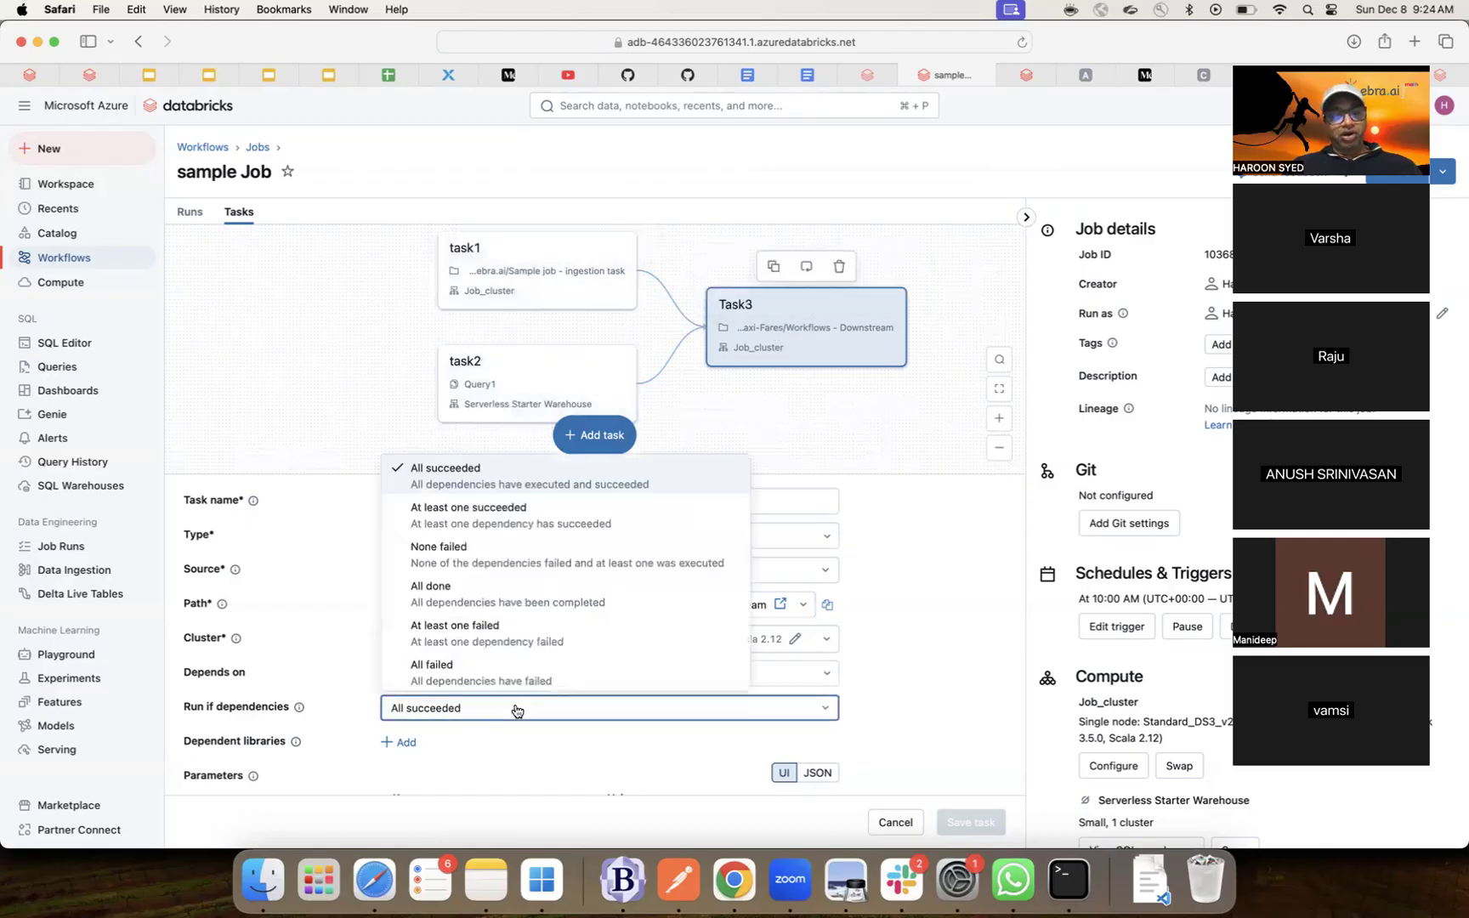
- Set Task3's Run if dependencies to 'At least one succeeded' and save the task
left_click(484, 515)
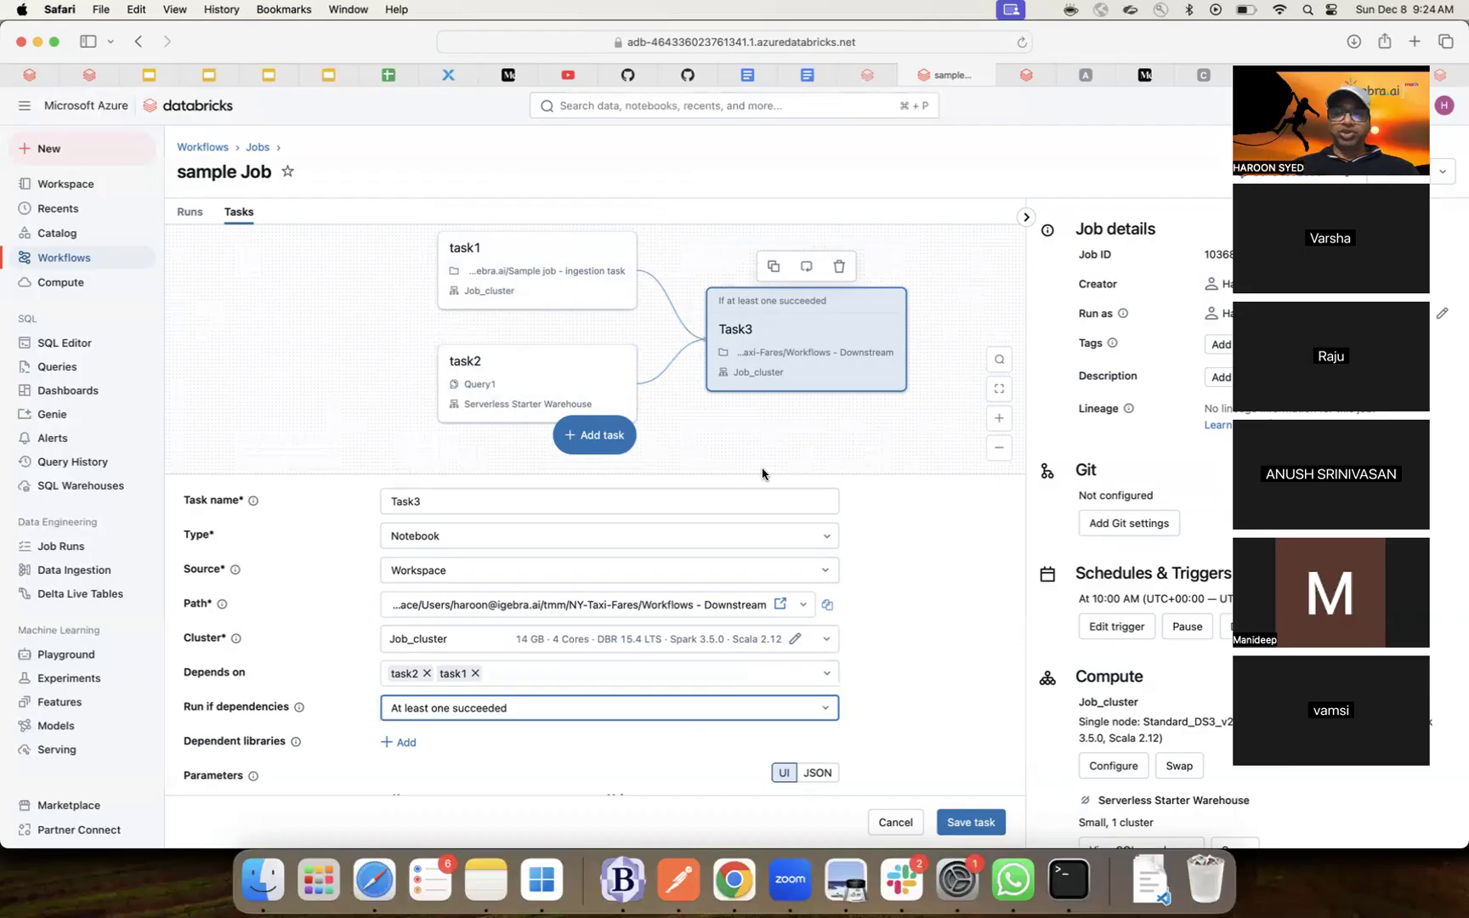
left_click(963, 824)
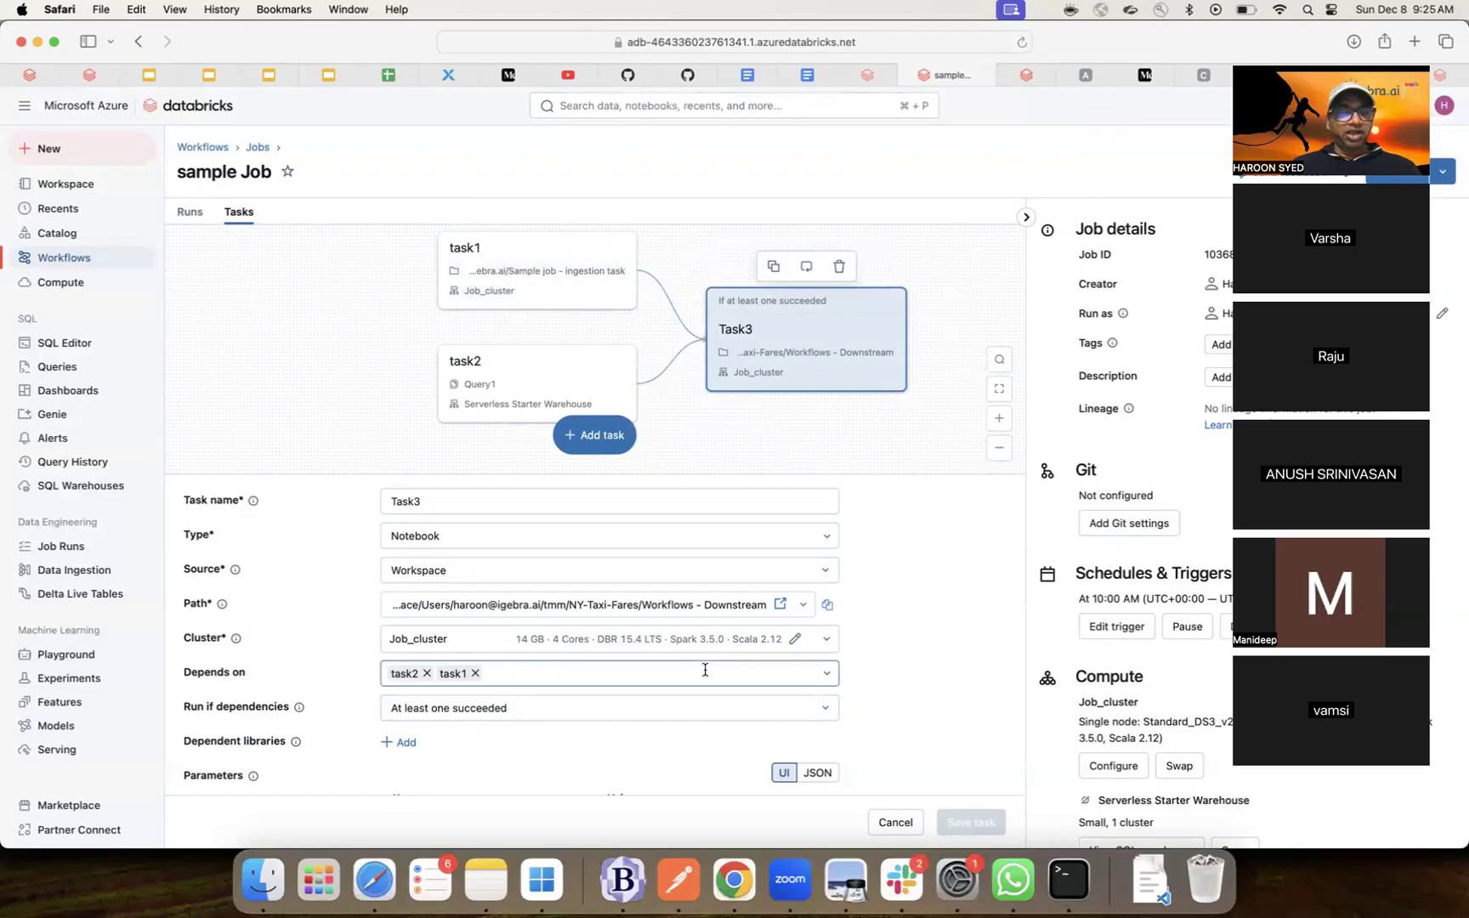
scroll(693, 752, "down", 2)
scroll(693, 751, "down", 3)
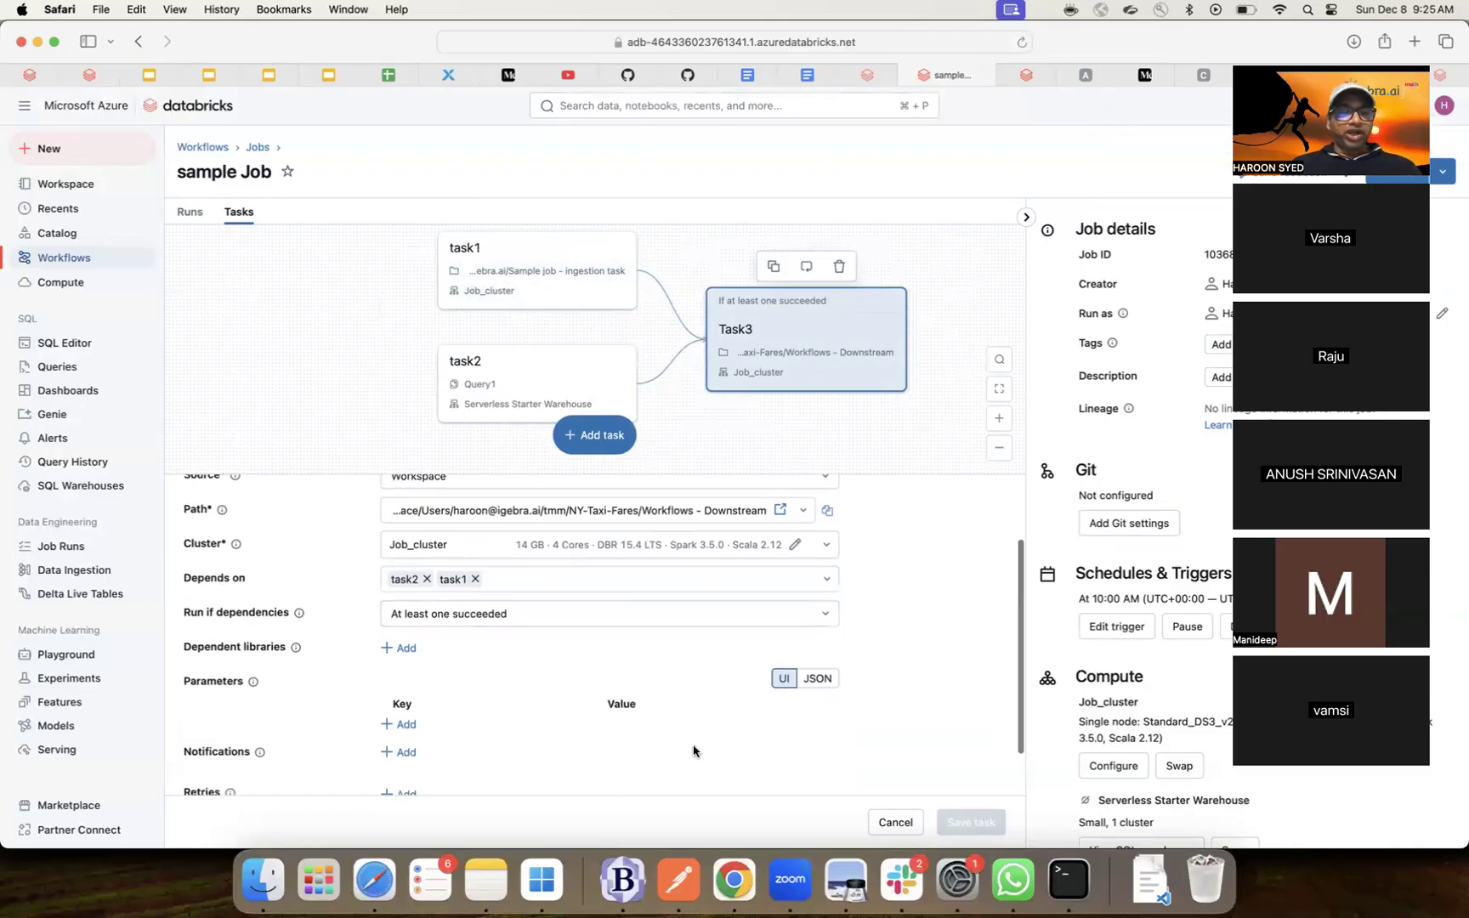
scroll(693, 752, "up", 5)
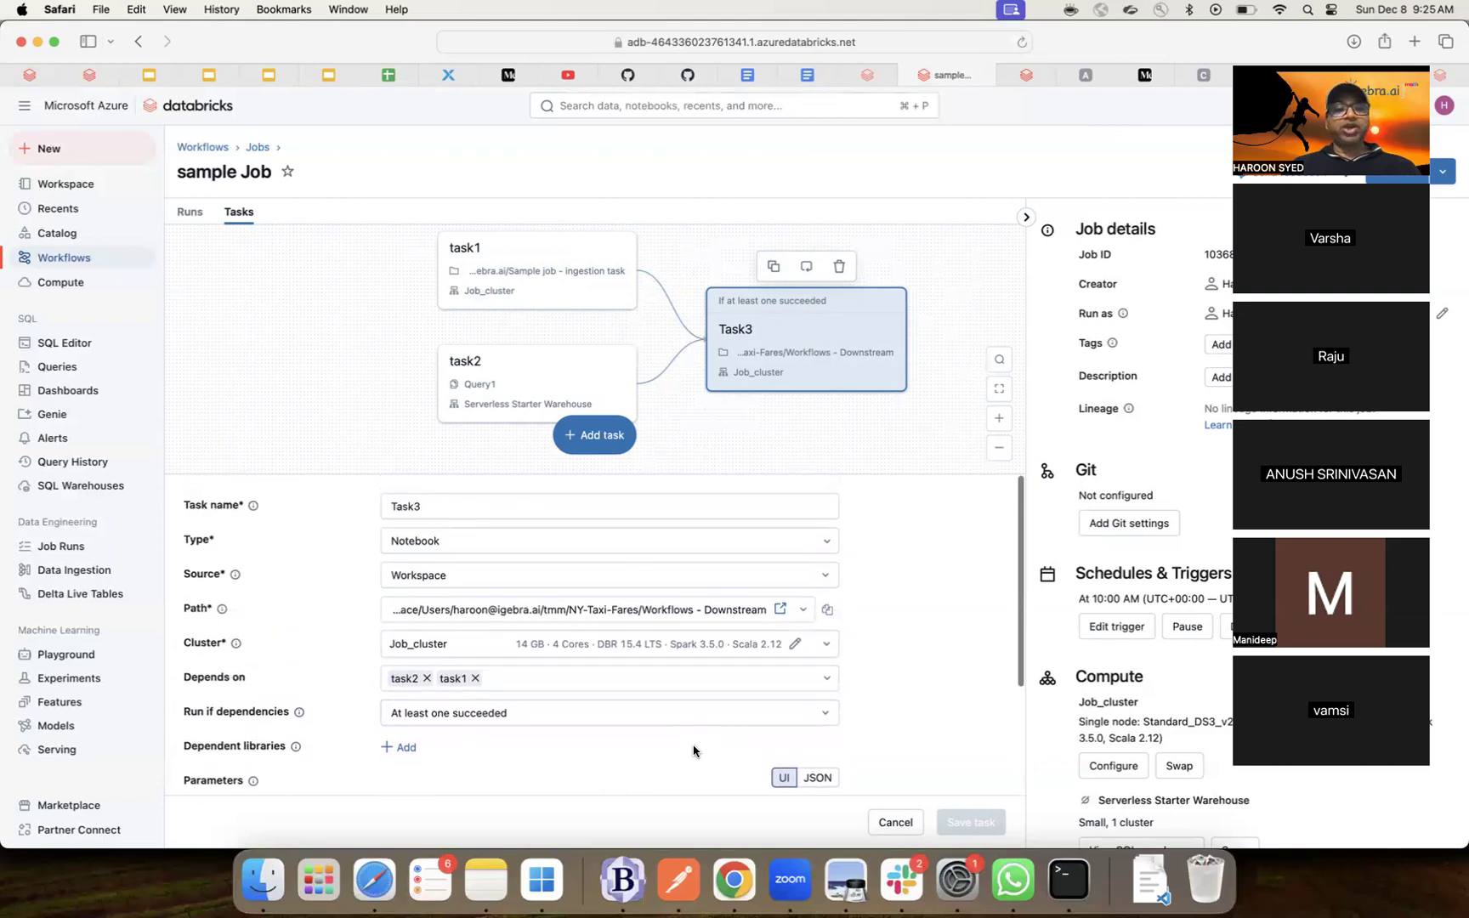
left_click(573, 269)
- Add a Python script task after task2 and name it Task4
left_click(550, 366)
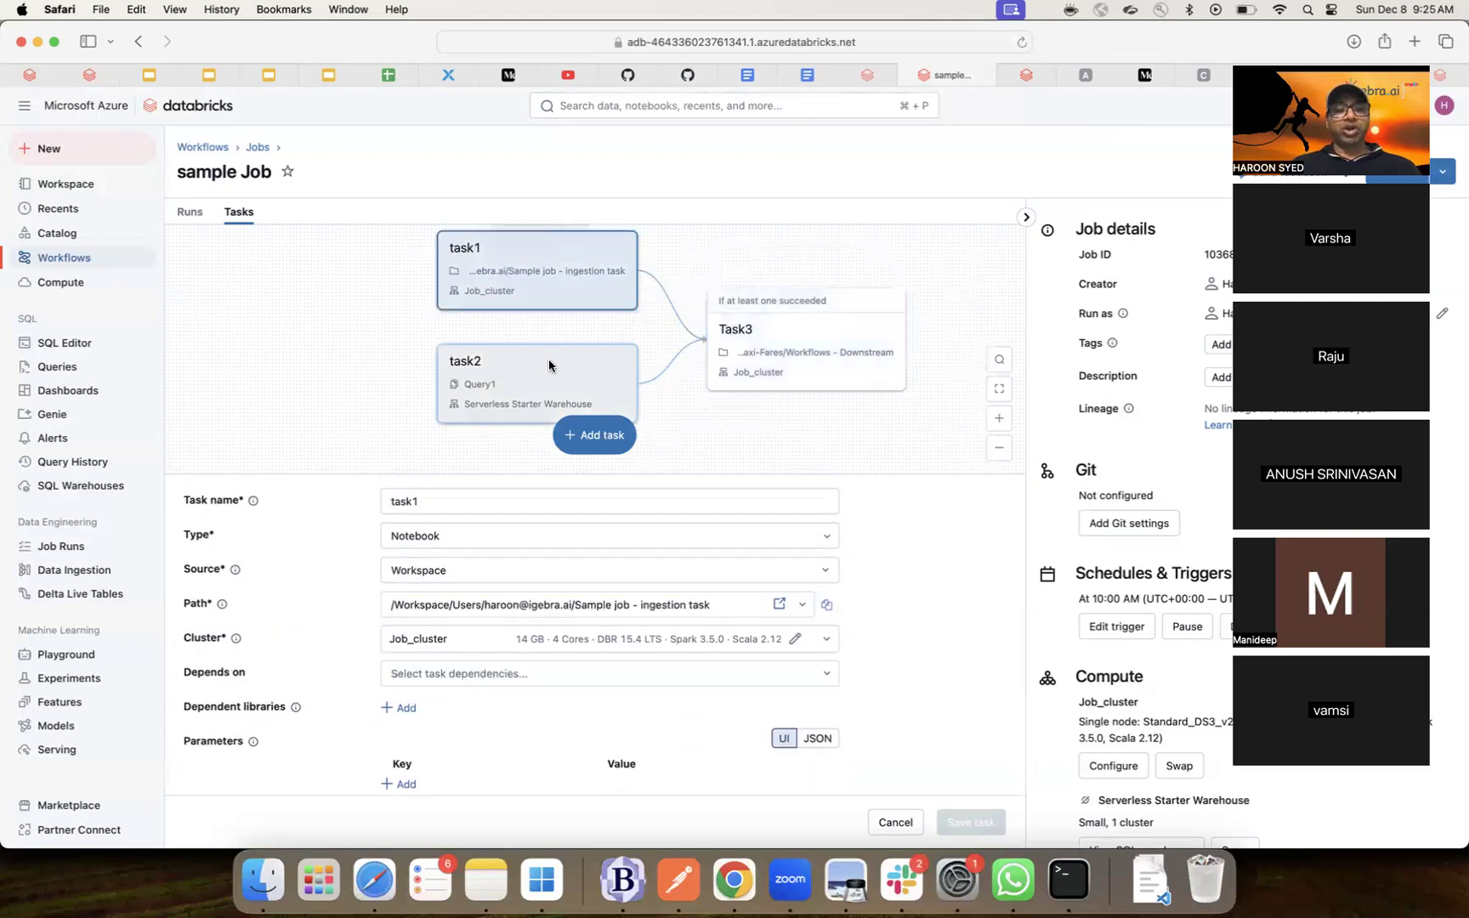
left_click(598, 435)
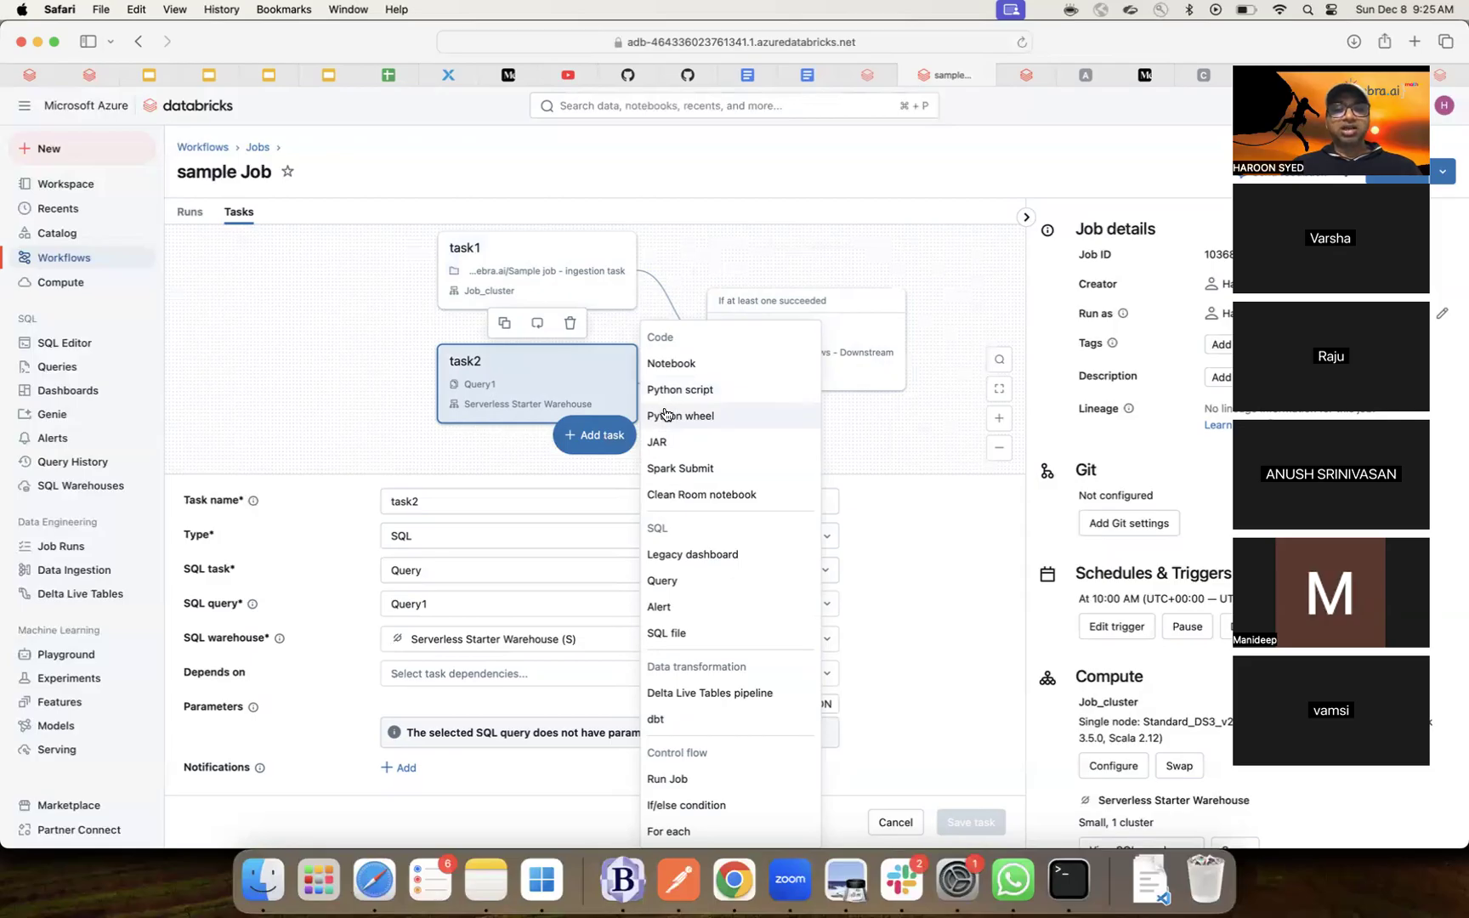
left_click(690, 392)
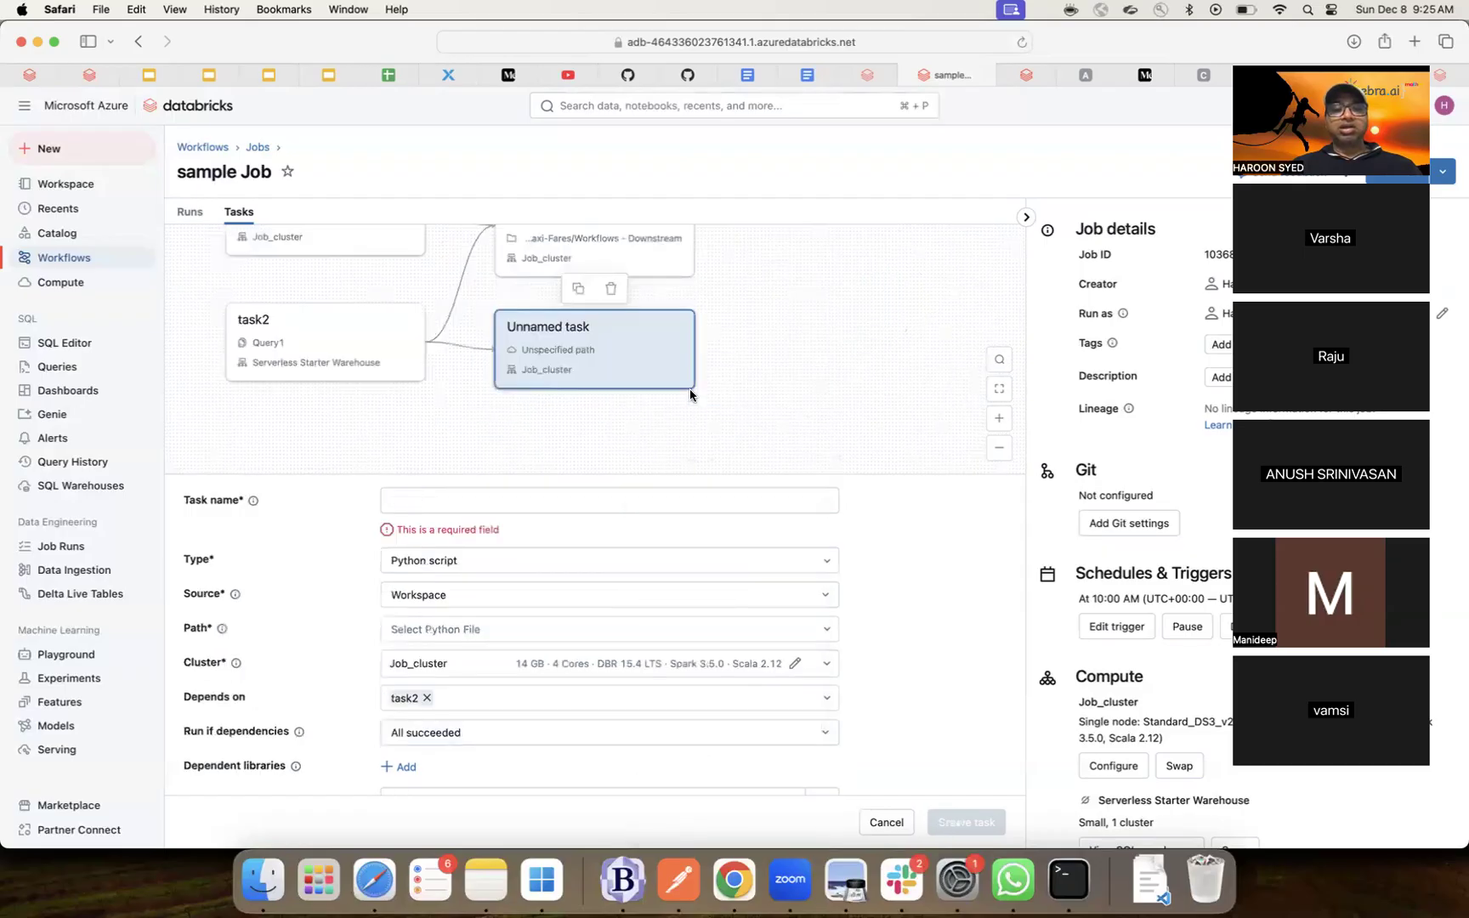
scroll(797, 443, "up", 2)
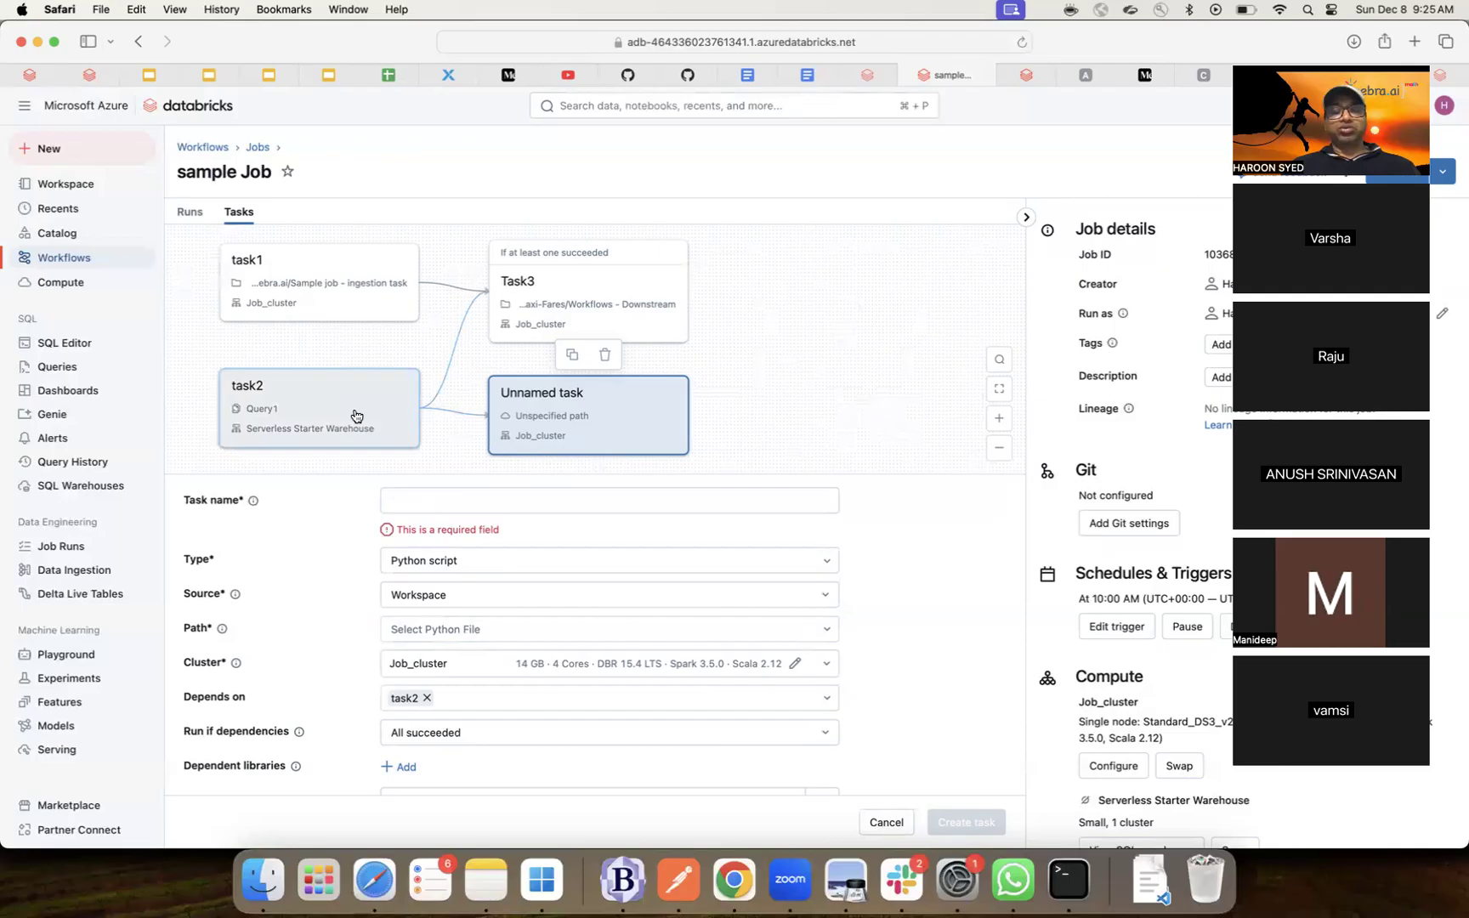
left_click(502, 500)
type("Task4")
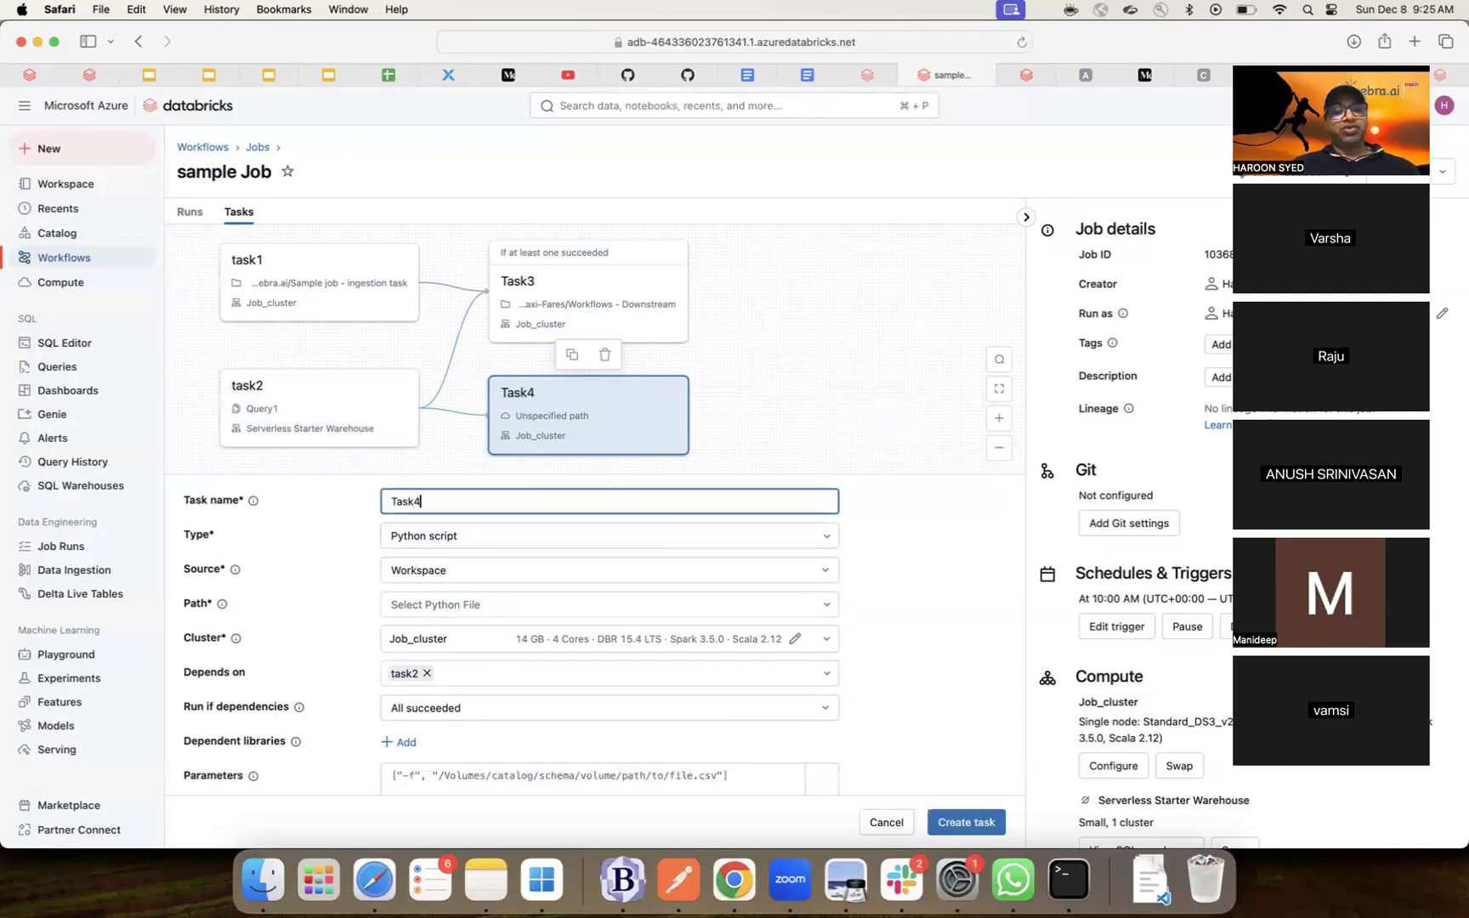
left_click(504, 605)
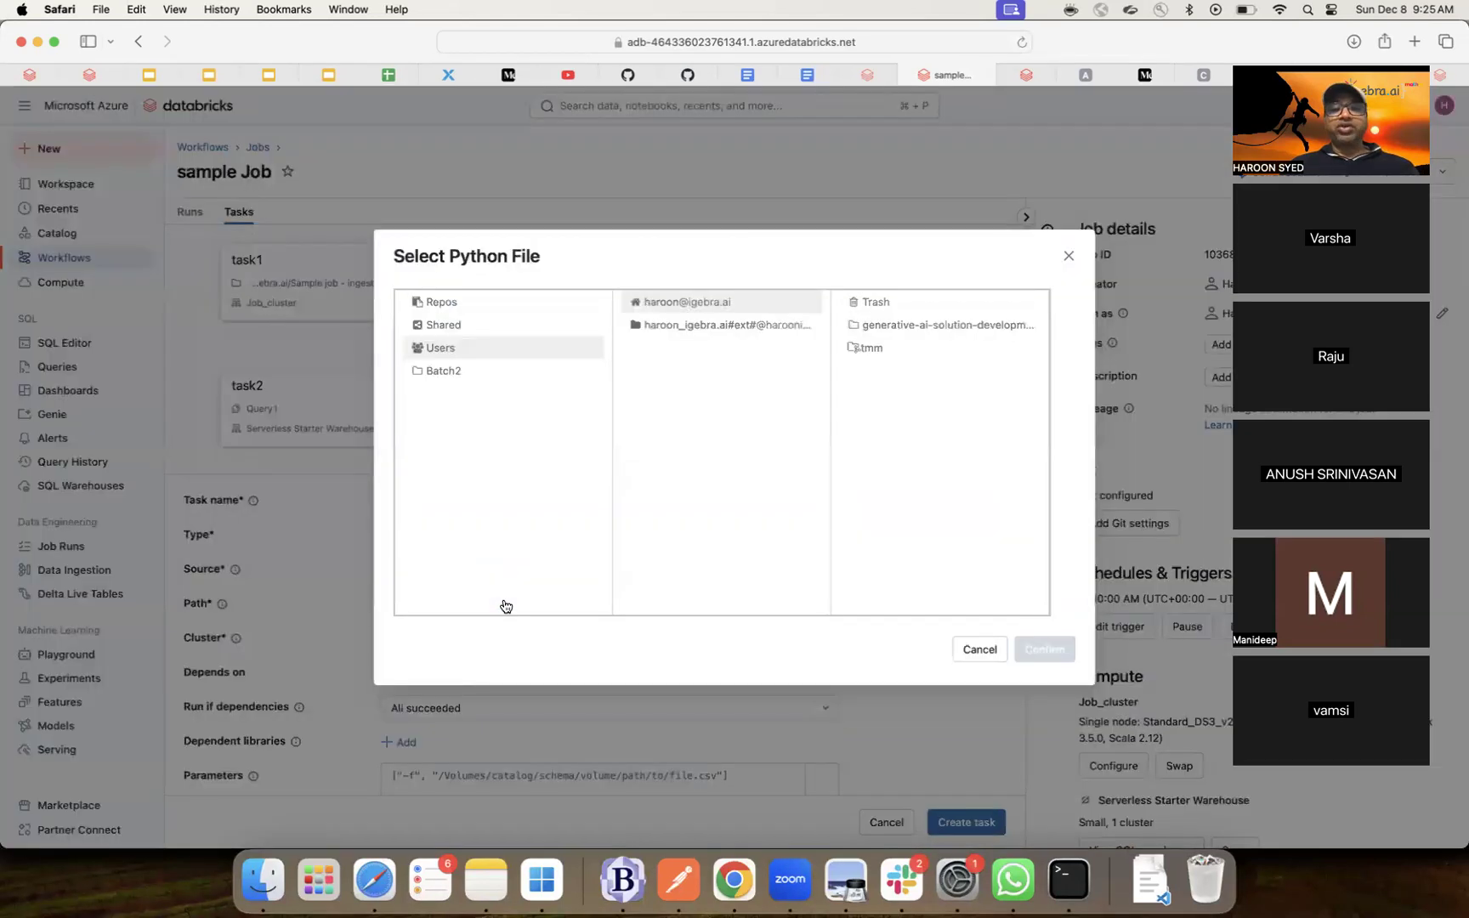
left_click(867, 325)
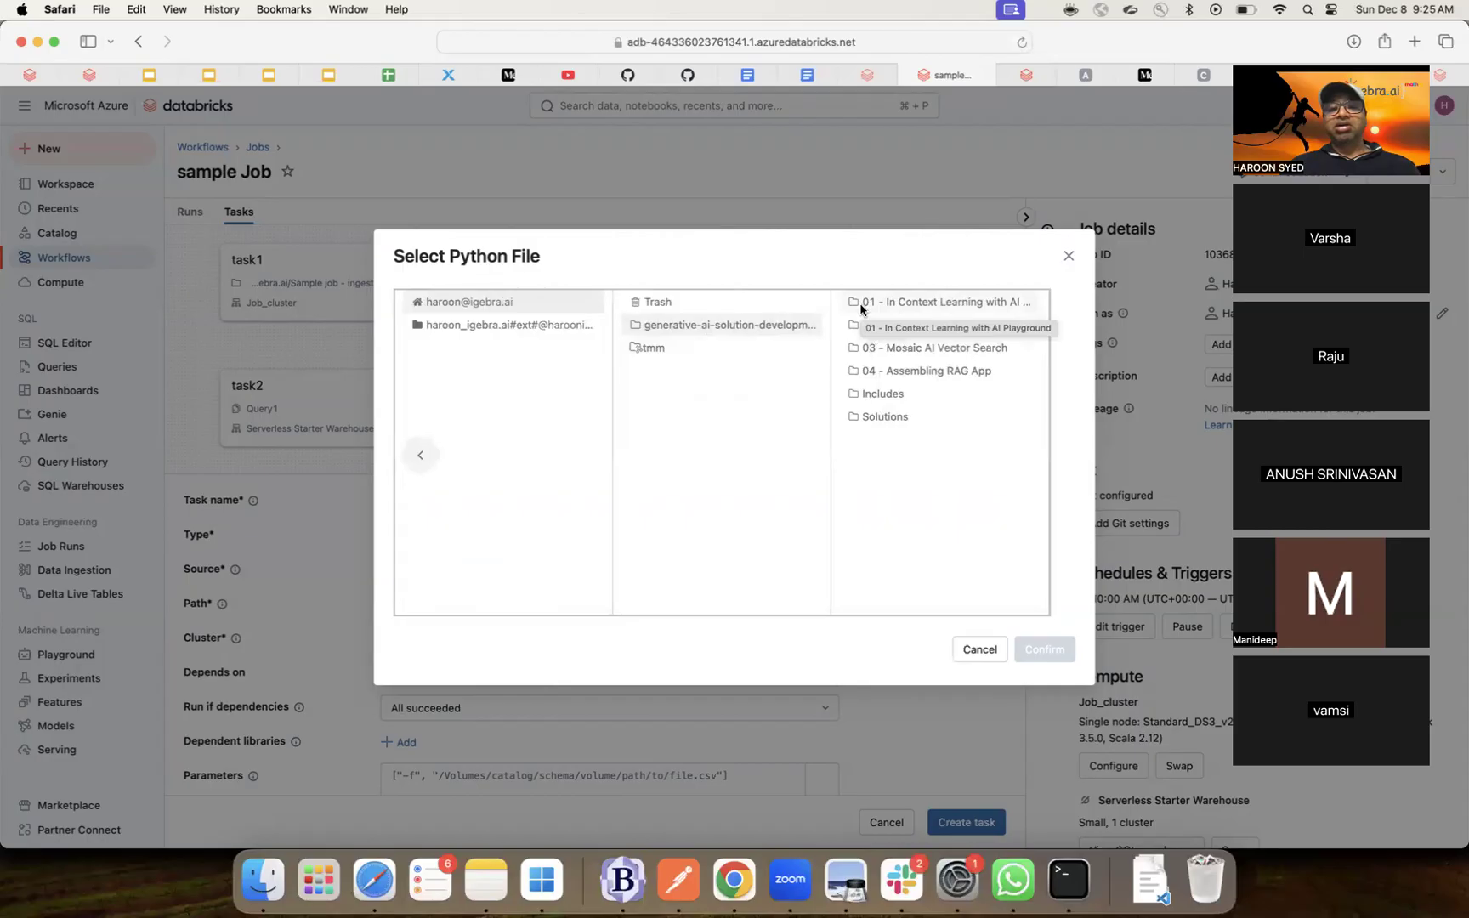
left_click(860, 396)
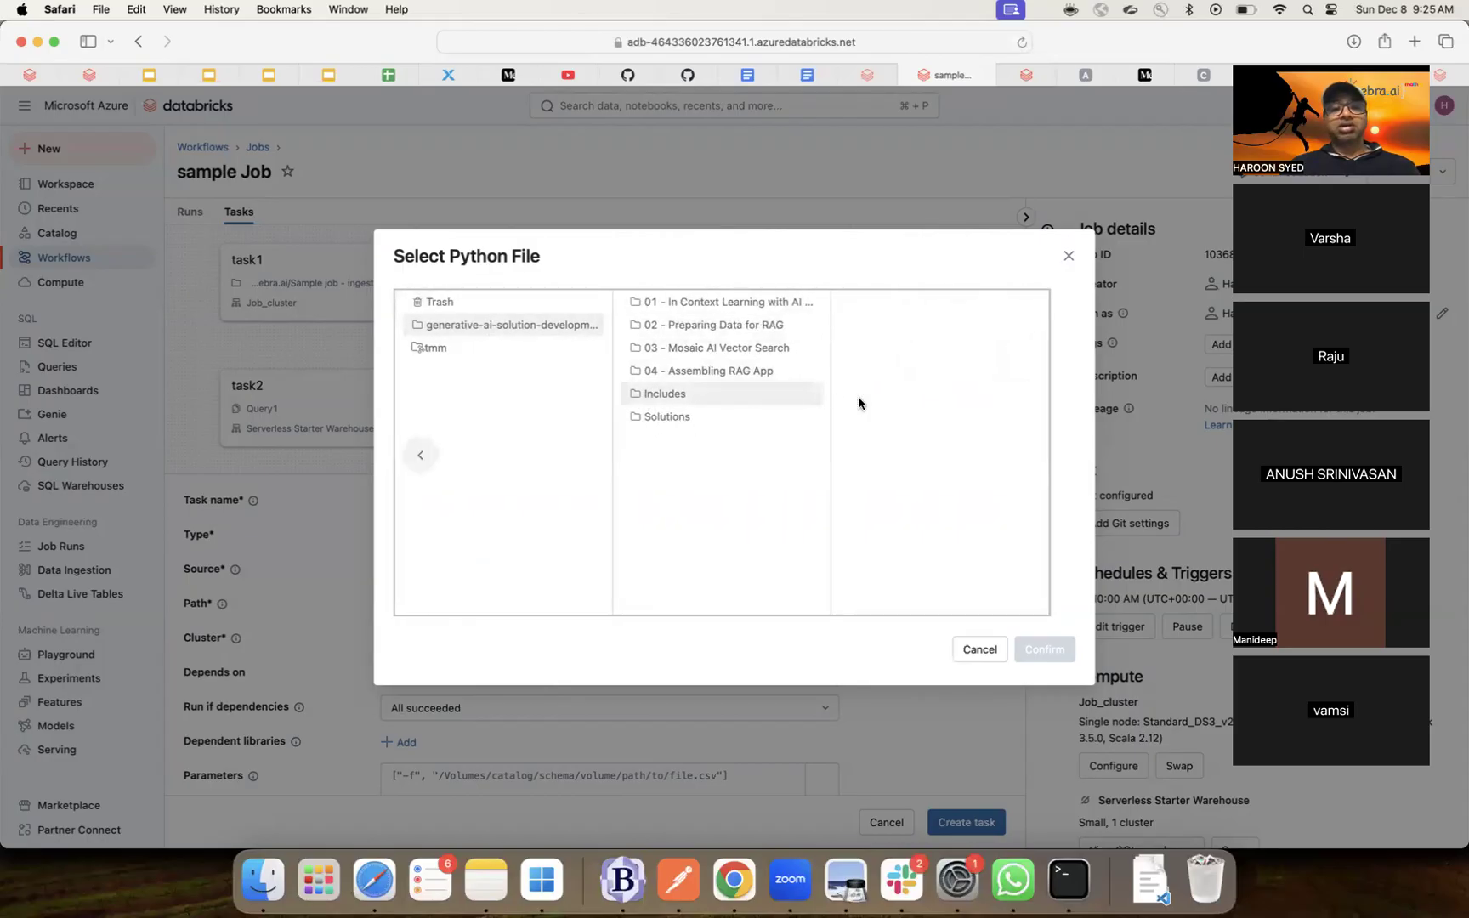
left_click(748, 304)
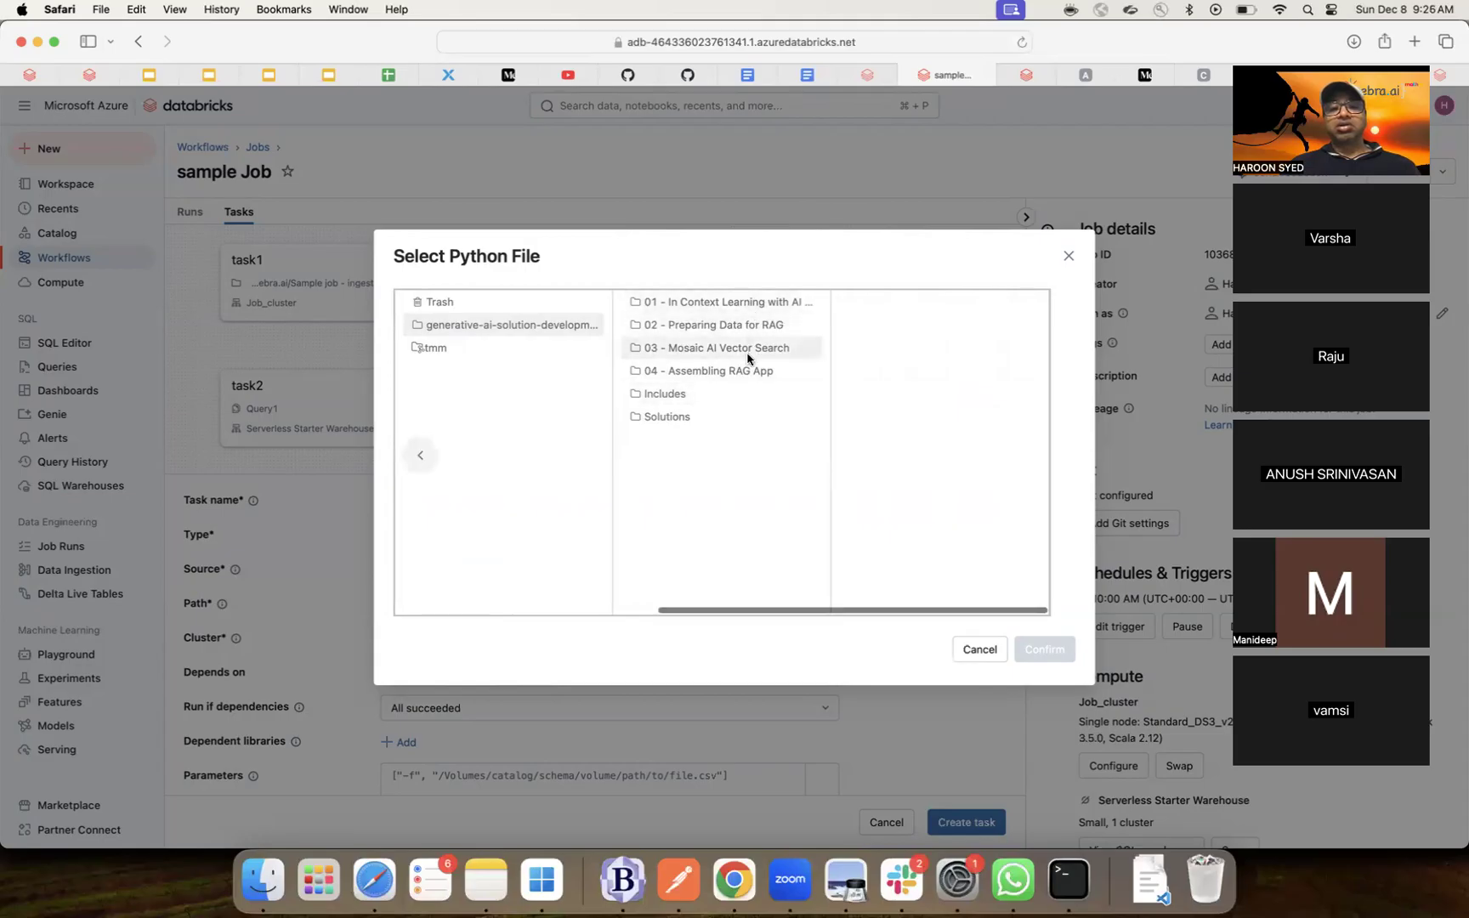
left_click(966, 653)
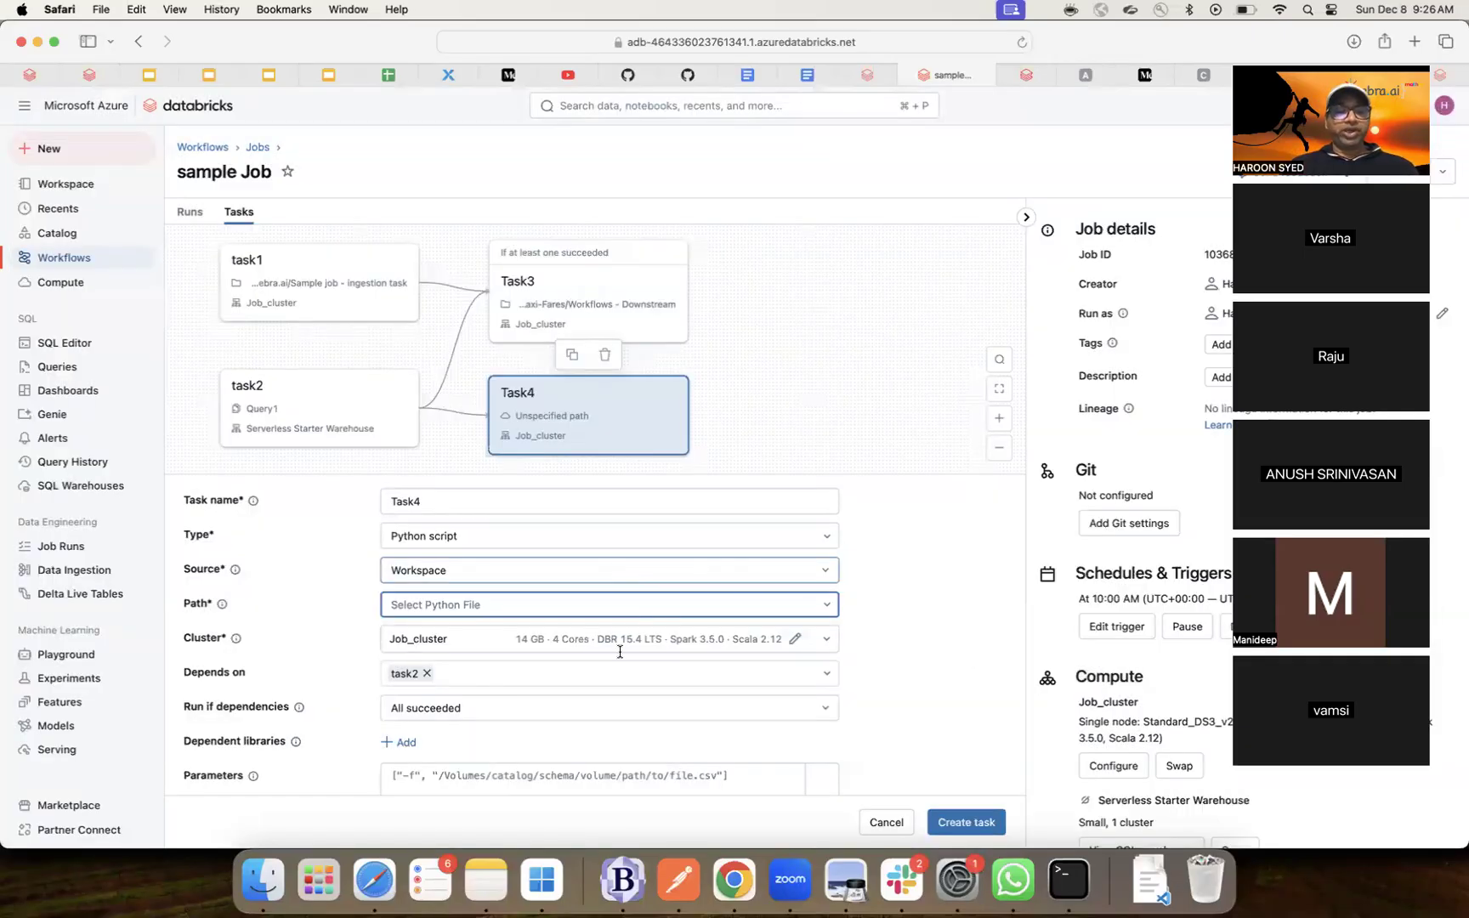
- Make Task4 a Delta Live Tables pipeline task using my_dlt_example, then create the task
left_click(562, 536)
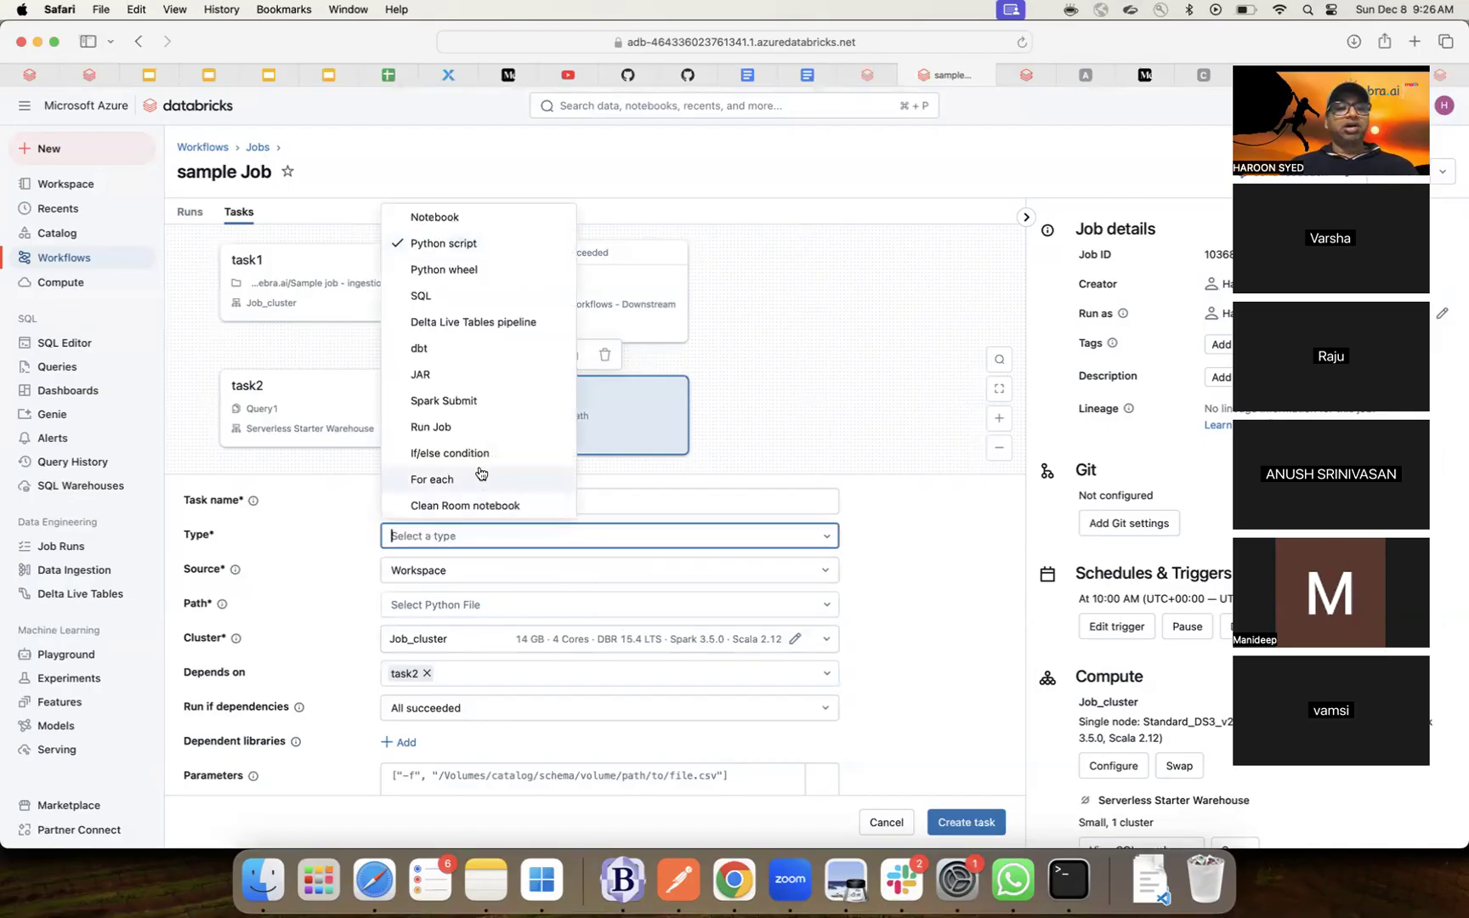
left_click(468, 328)
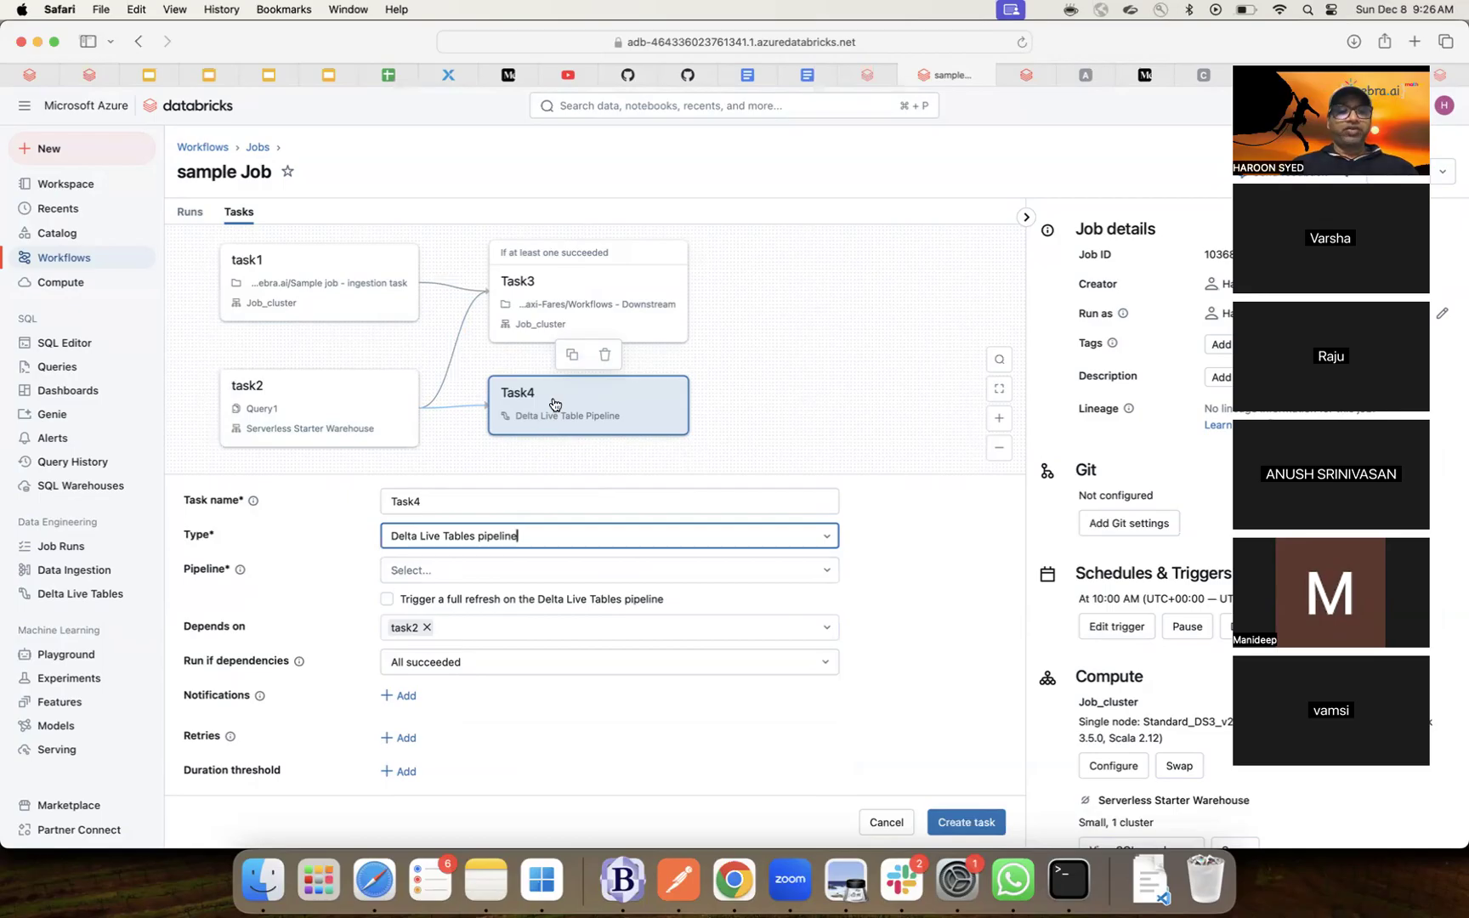
left_click(537, 569)
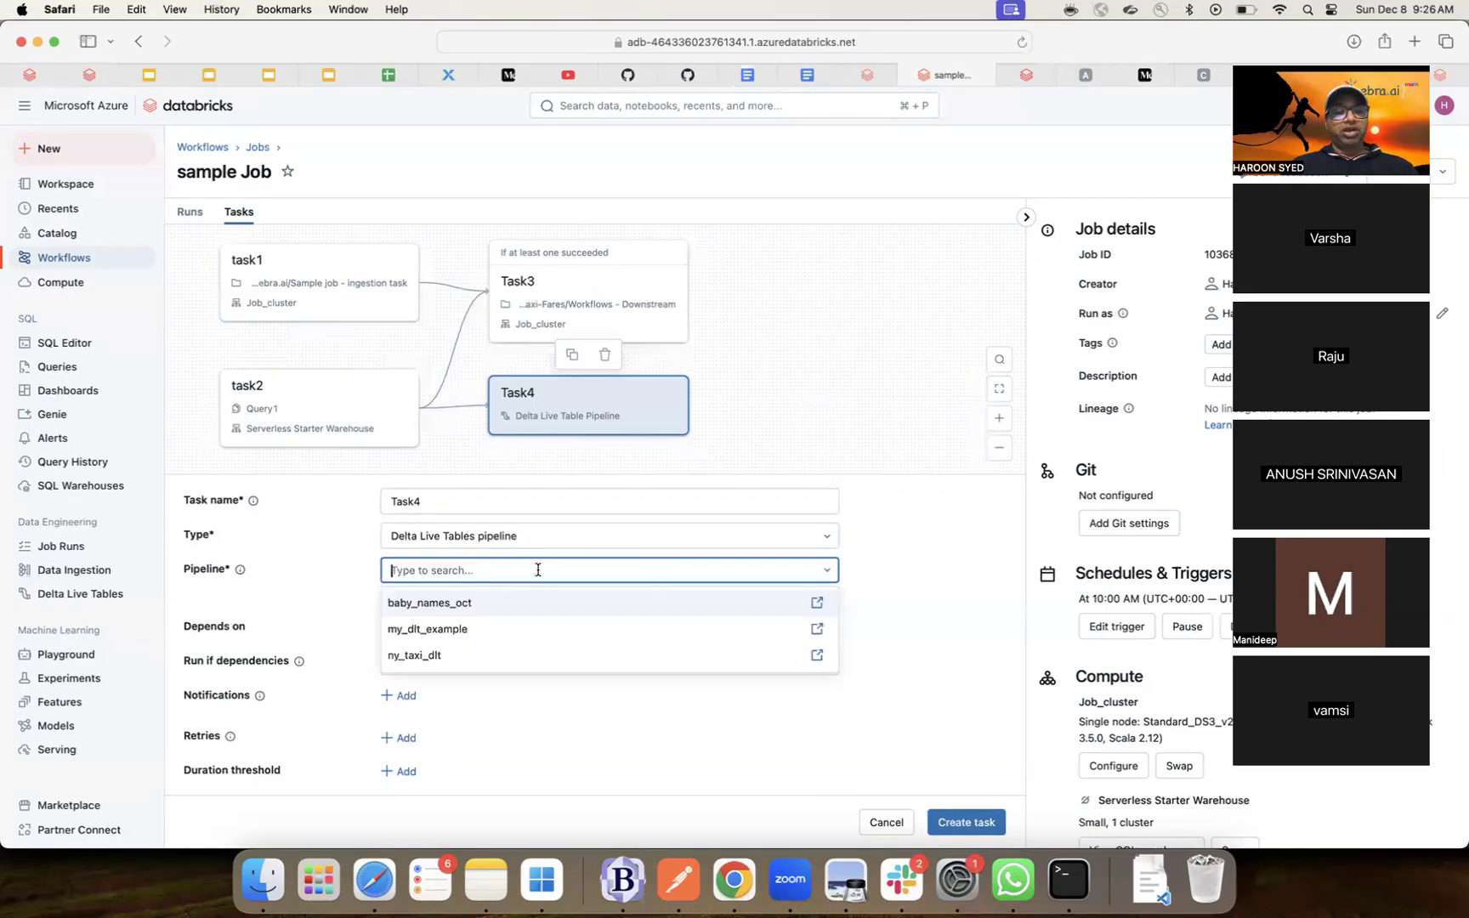
left_click(448, 629)
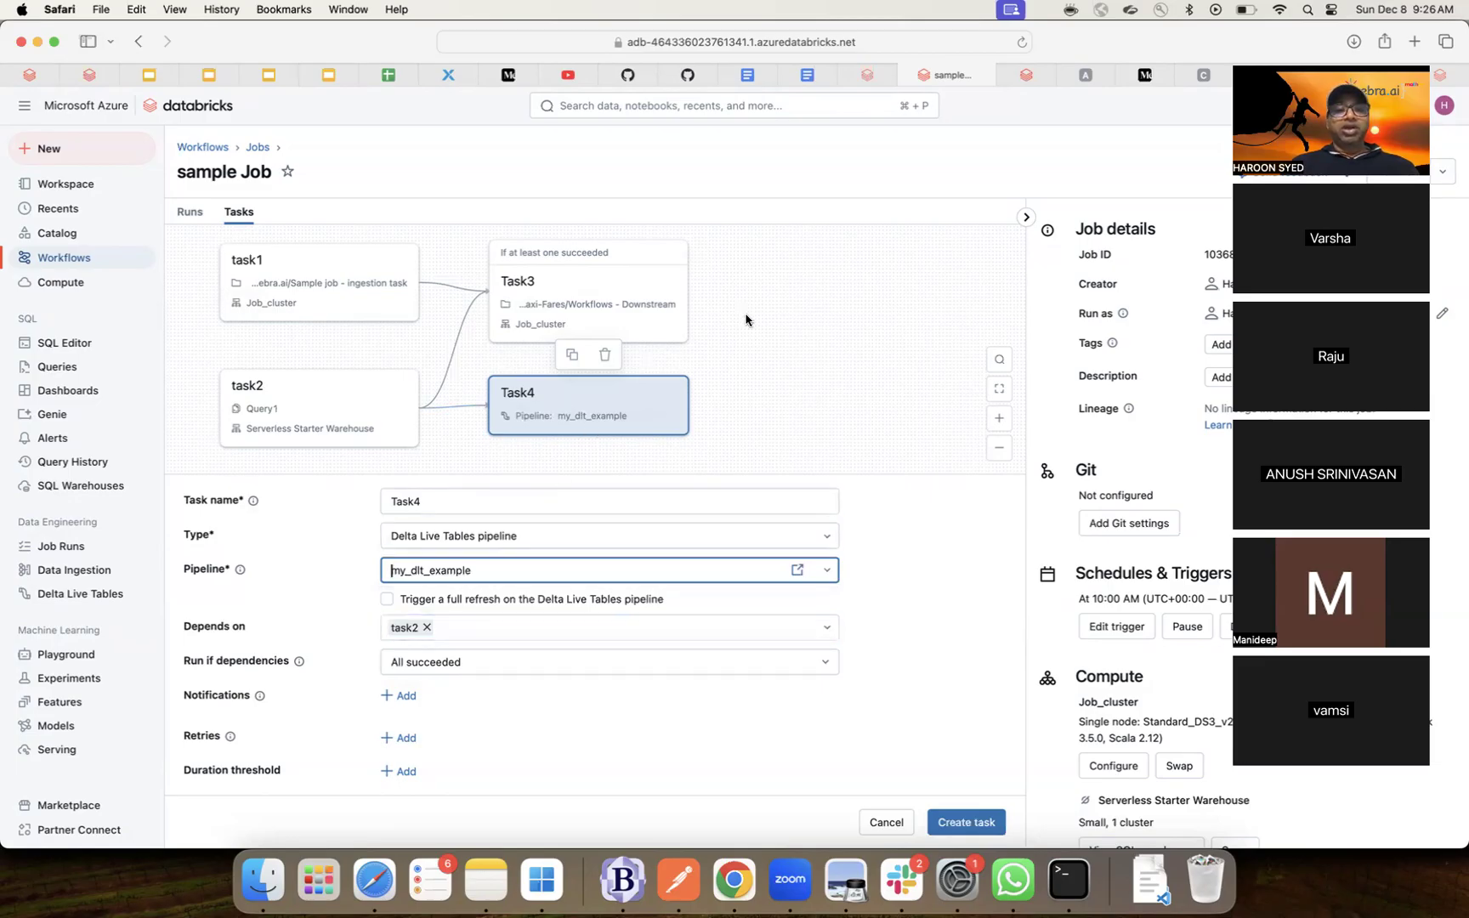
left_click(943, 824)
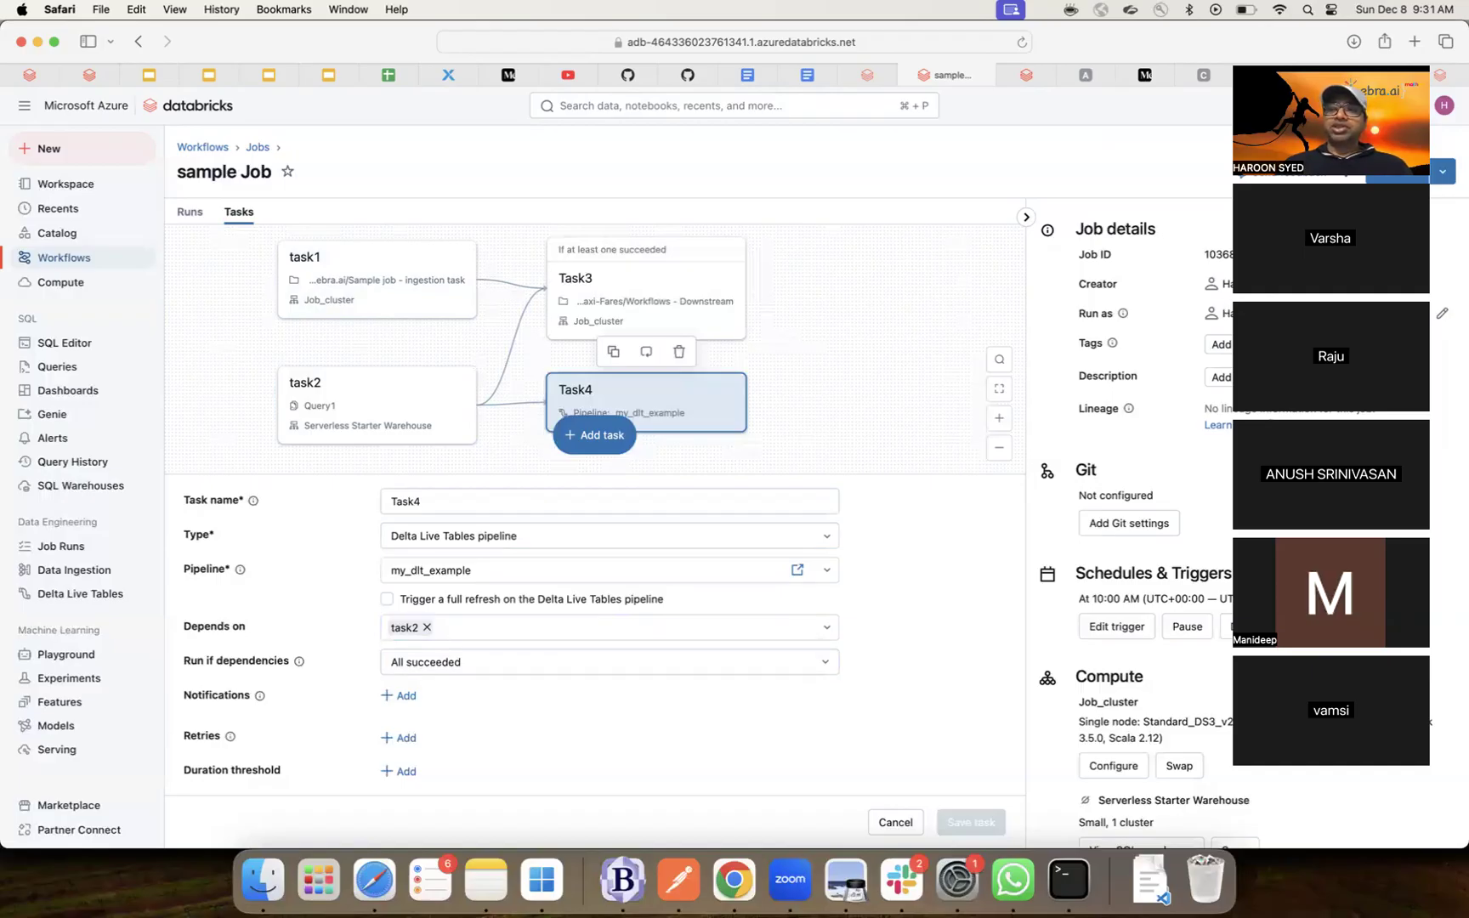
- Switch to the Kafka docs tab, then to the 'Structured Streaming patterns on Databricks' tab
left_click_drag(1310, 61, 1336, 139)
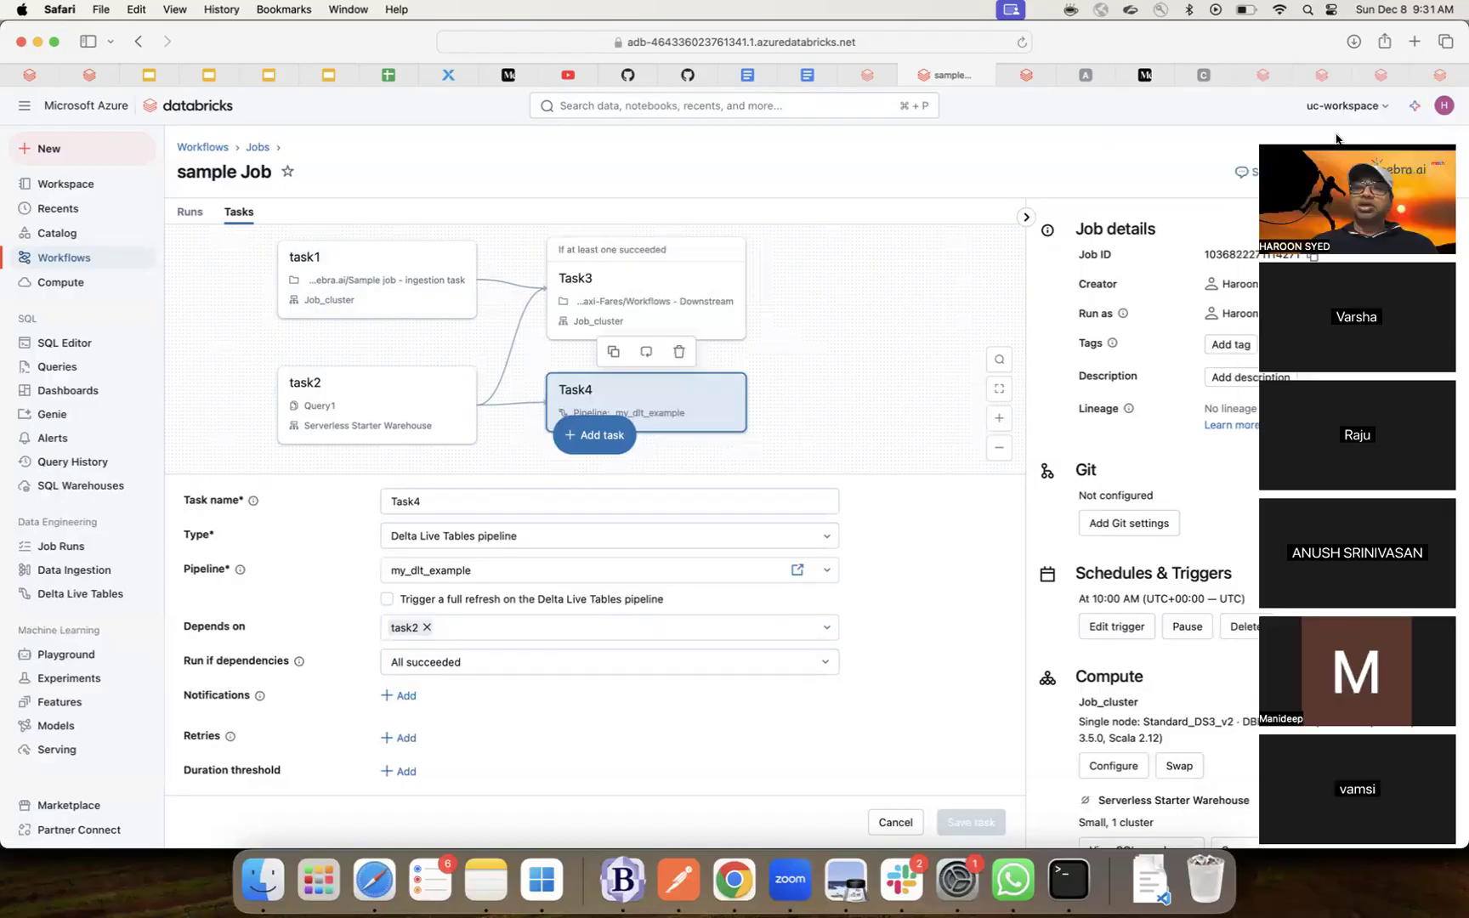
left_click(1261, 75)
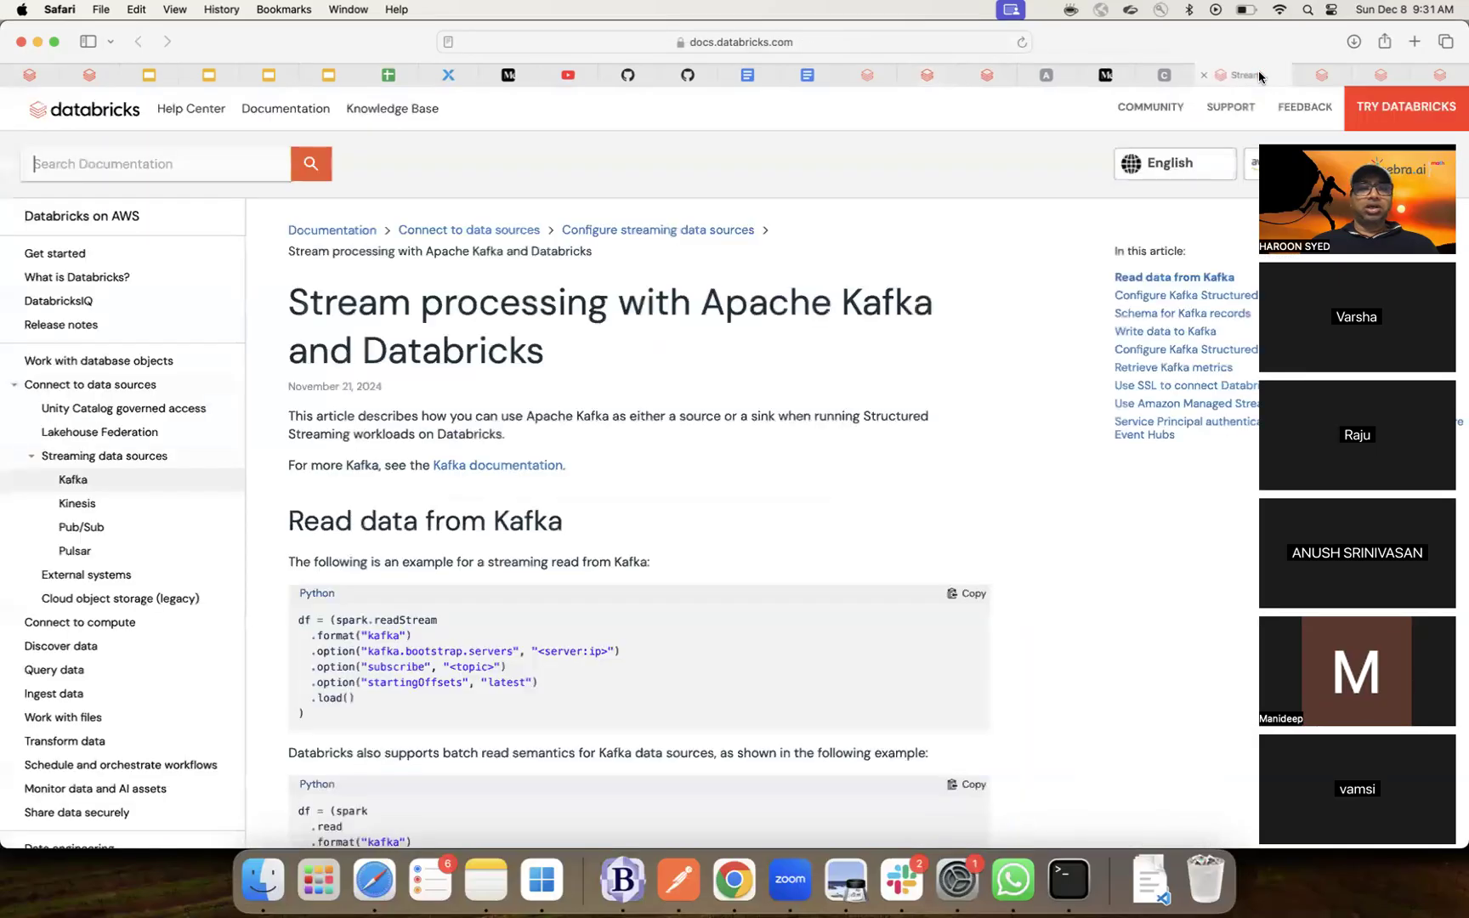
left_click(1327, 74)
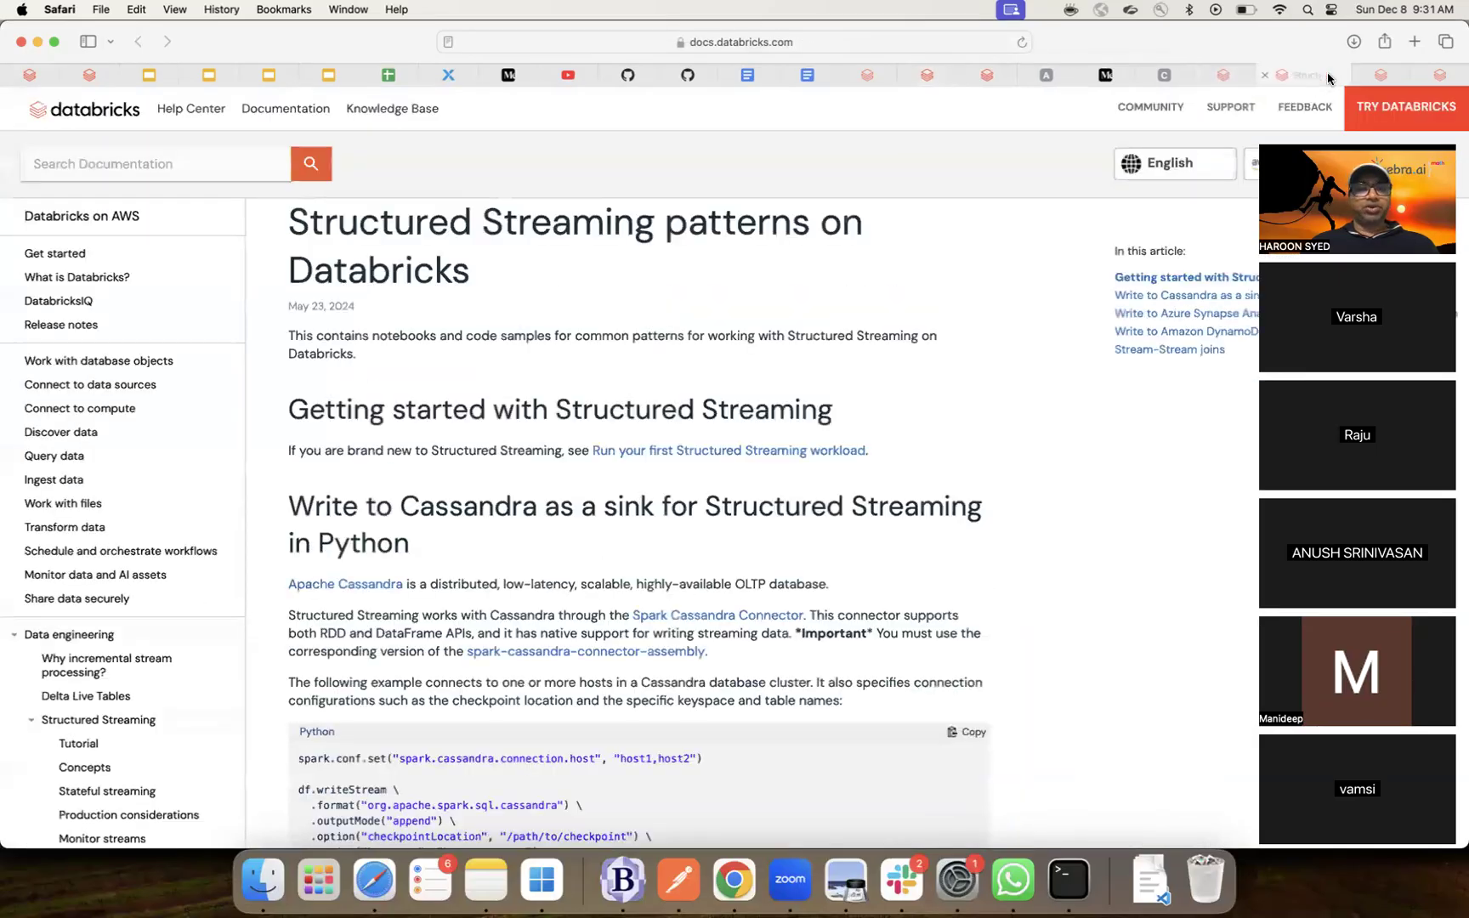
- Switch to the 'Run jobs on a schedule' docs tab and skim its scheduled-trigger steps
left_click(1378, 75)
scroll(889, 531, "down", 4)
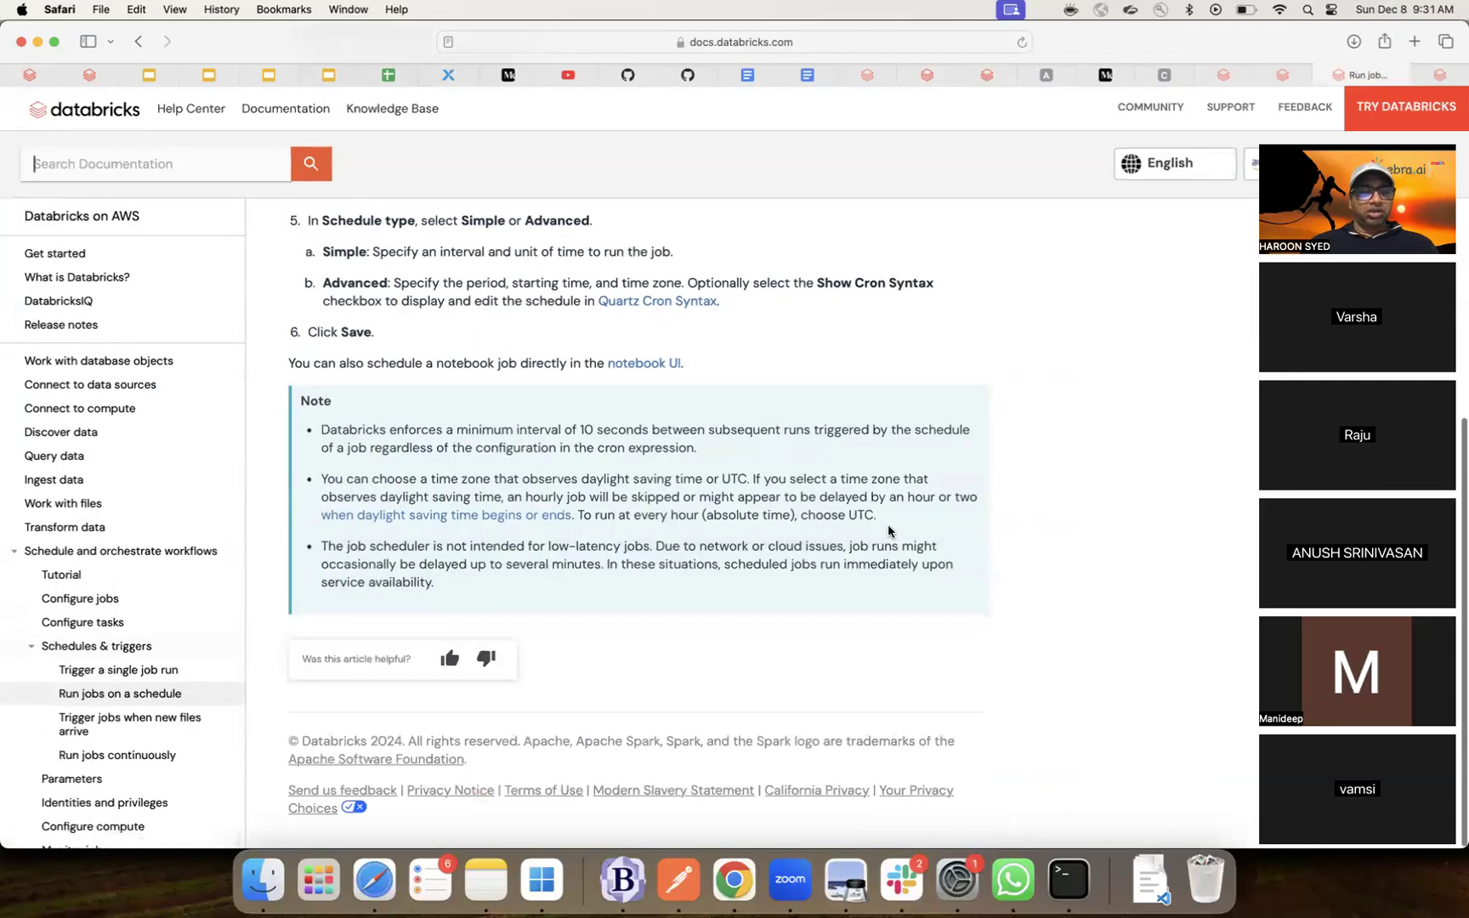
scroll(888, 532, "up", 2)
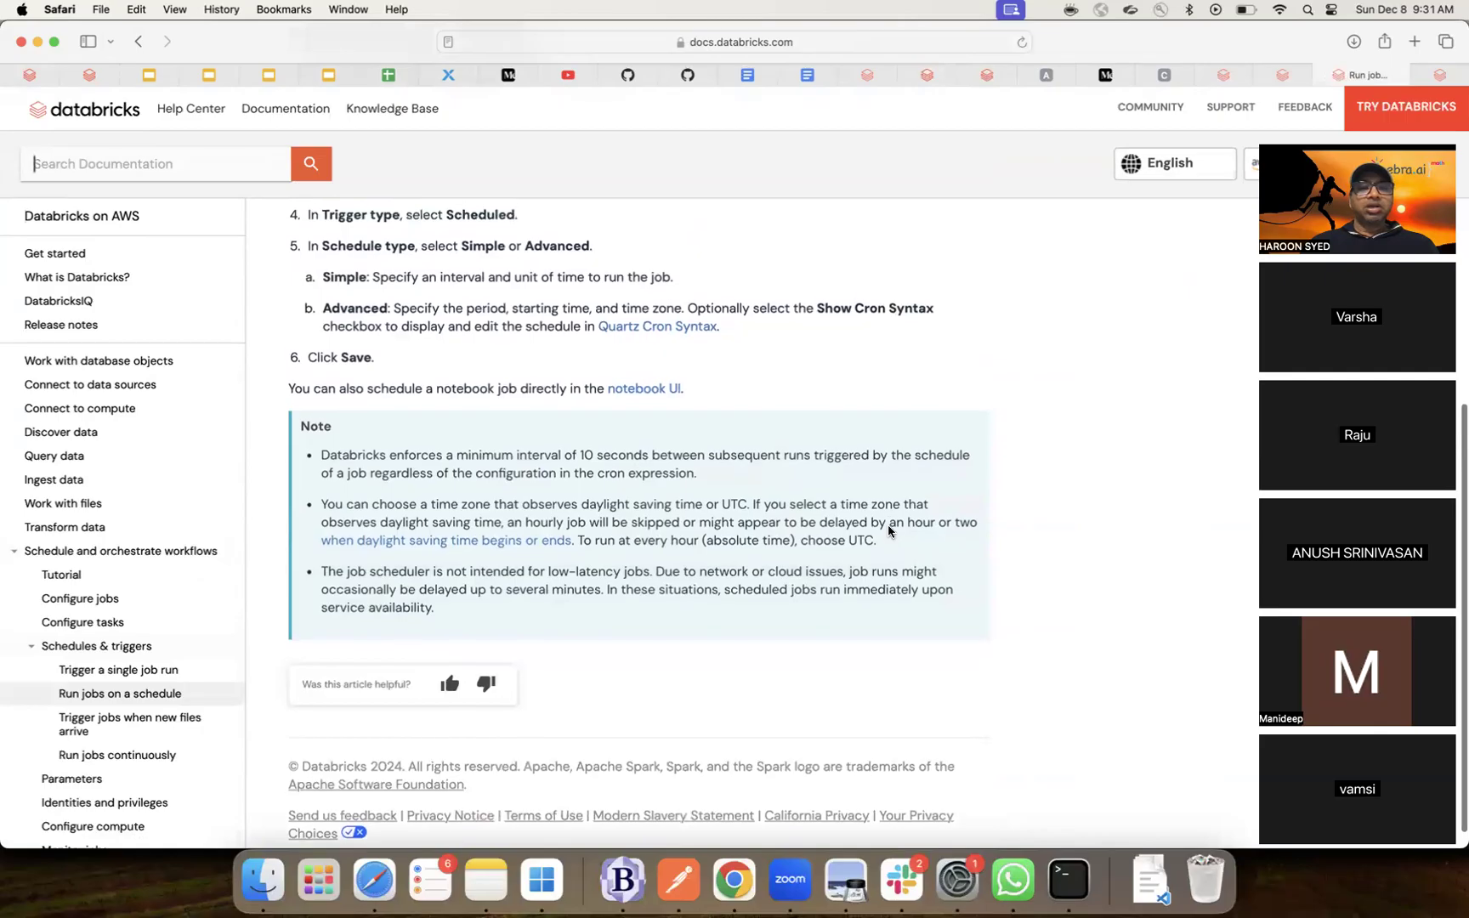
scroll(888, 527, "up", 1)
scroll(888, 528, "up", 1)
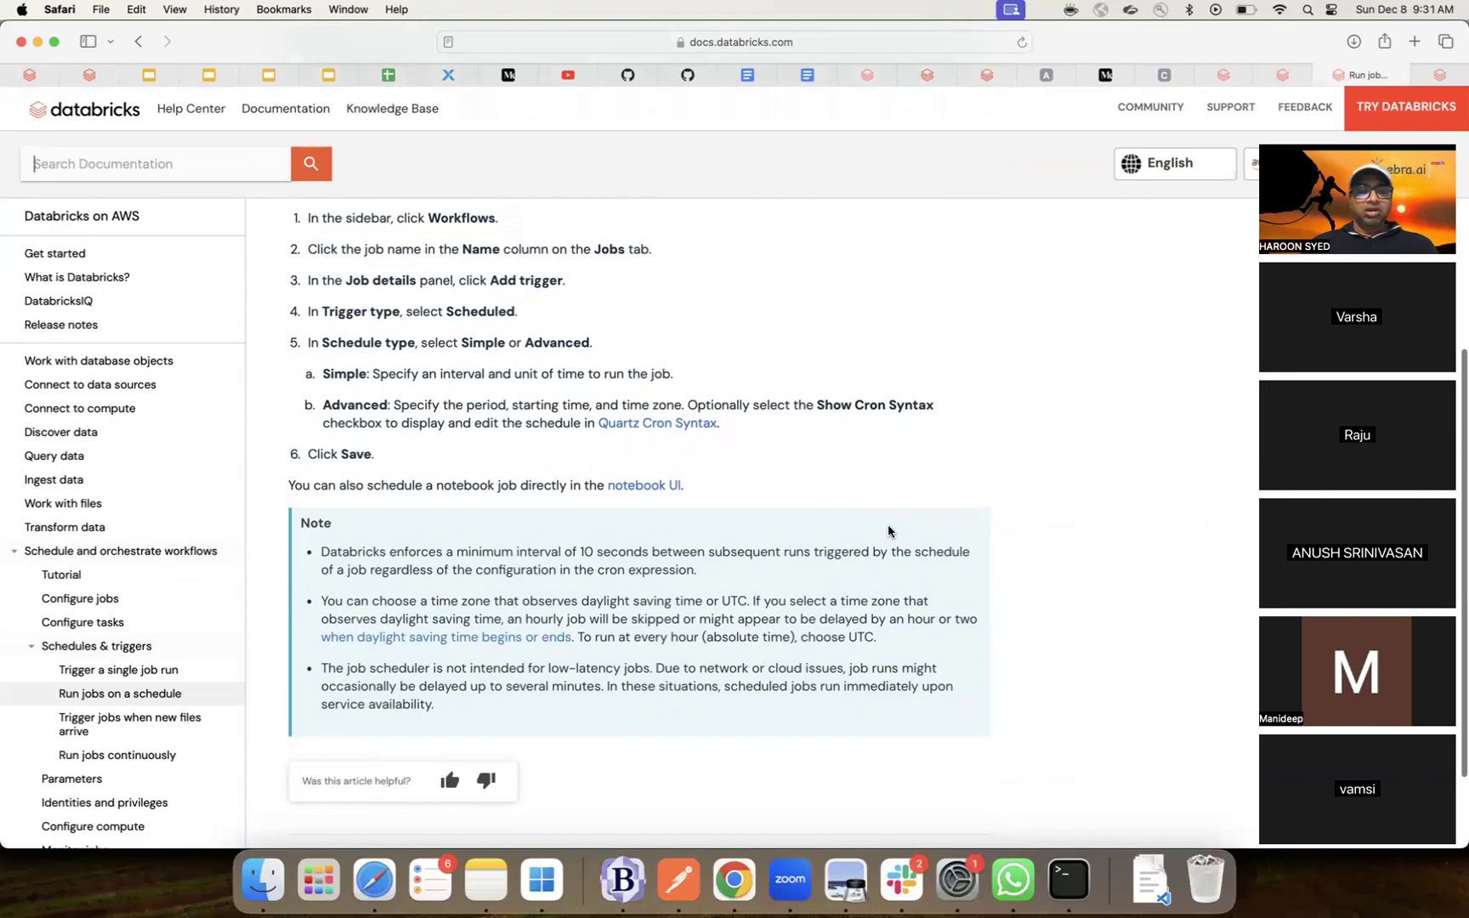
scroll(888, 532, "up", 10)
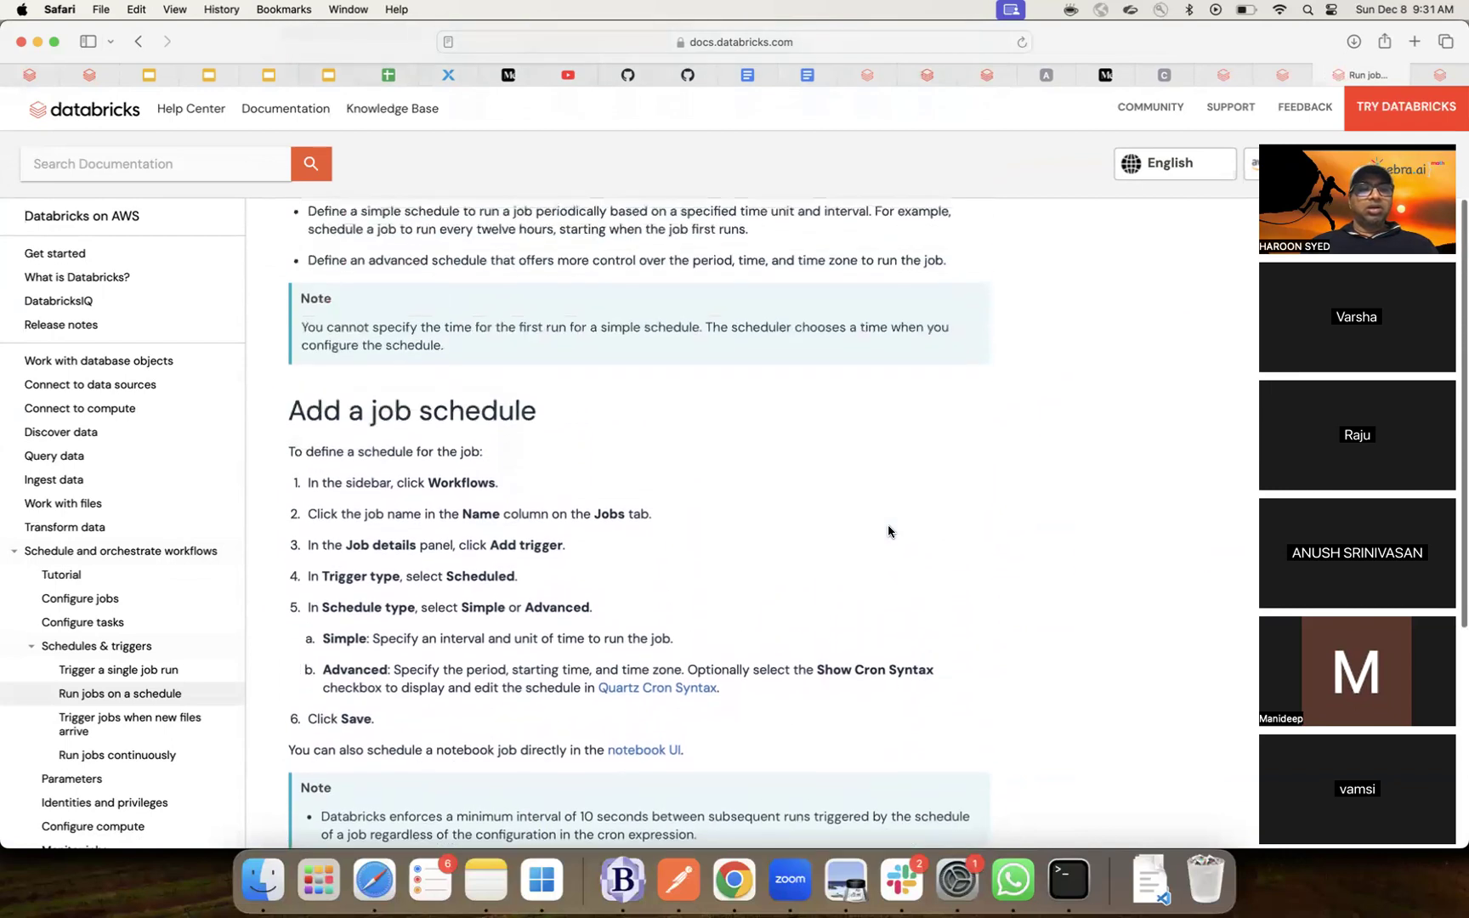
scroll(888, 531, "up", 6)
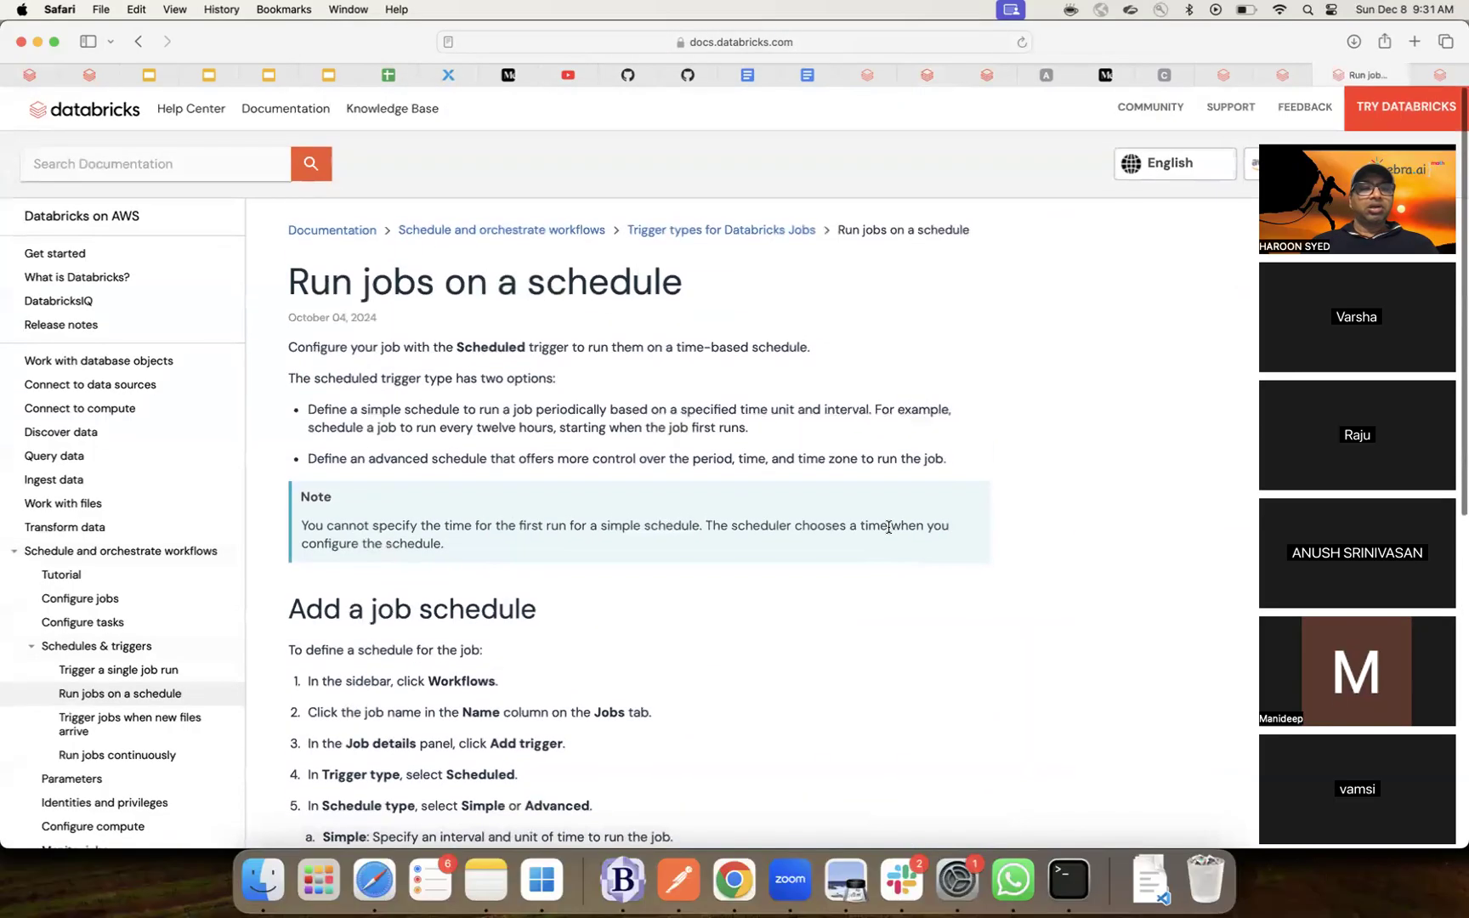
- Go up to the 'Schedule and orchestrate workflows' overview and read through task types and retries
left_click(592, 230)
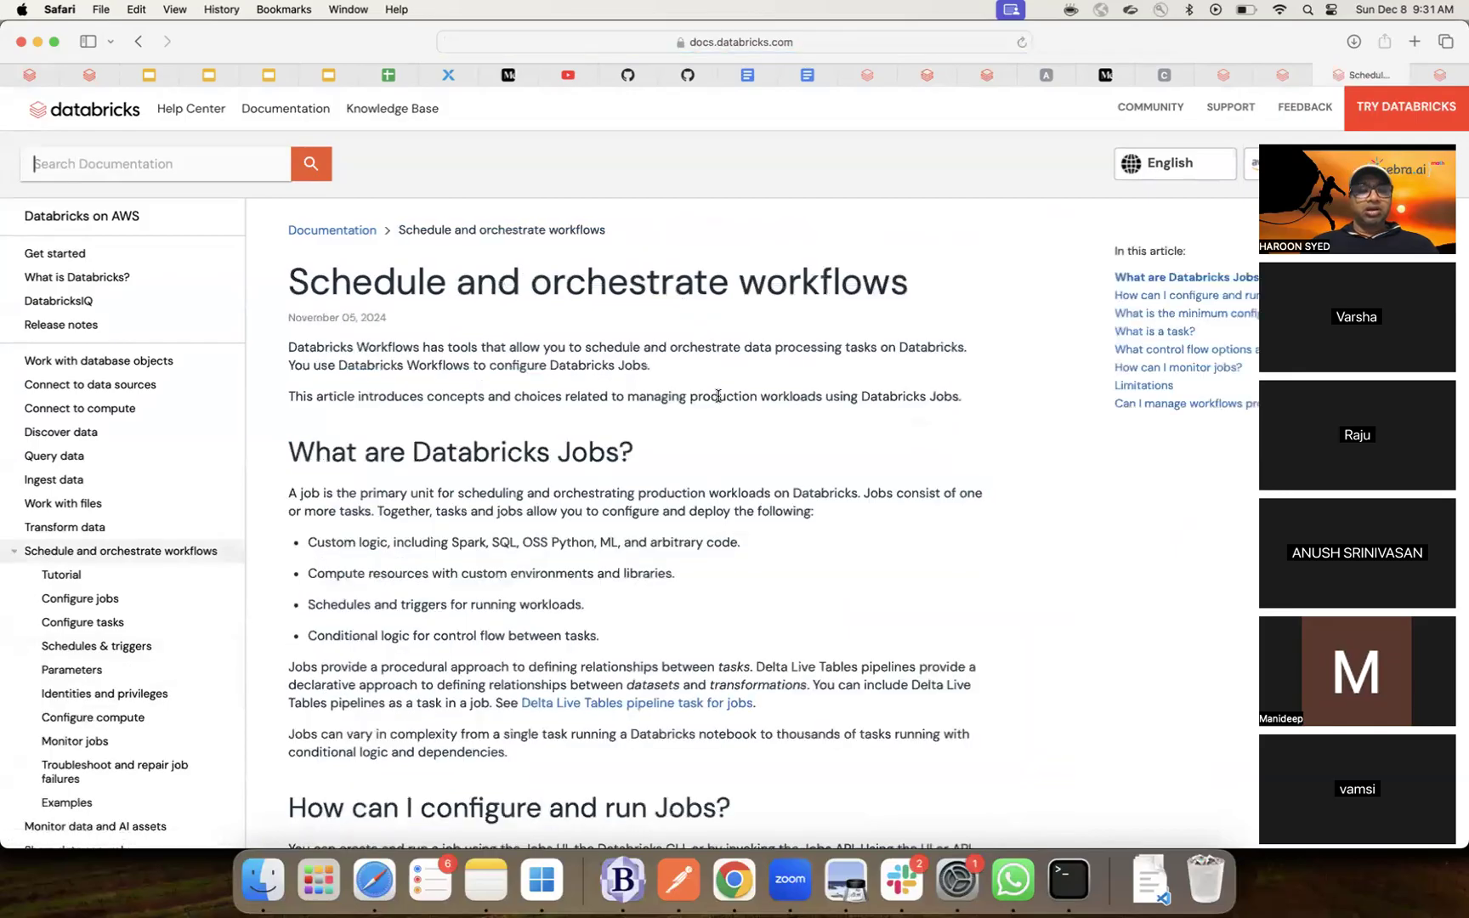
scroll(765, 516, "down", 5)
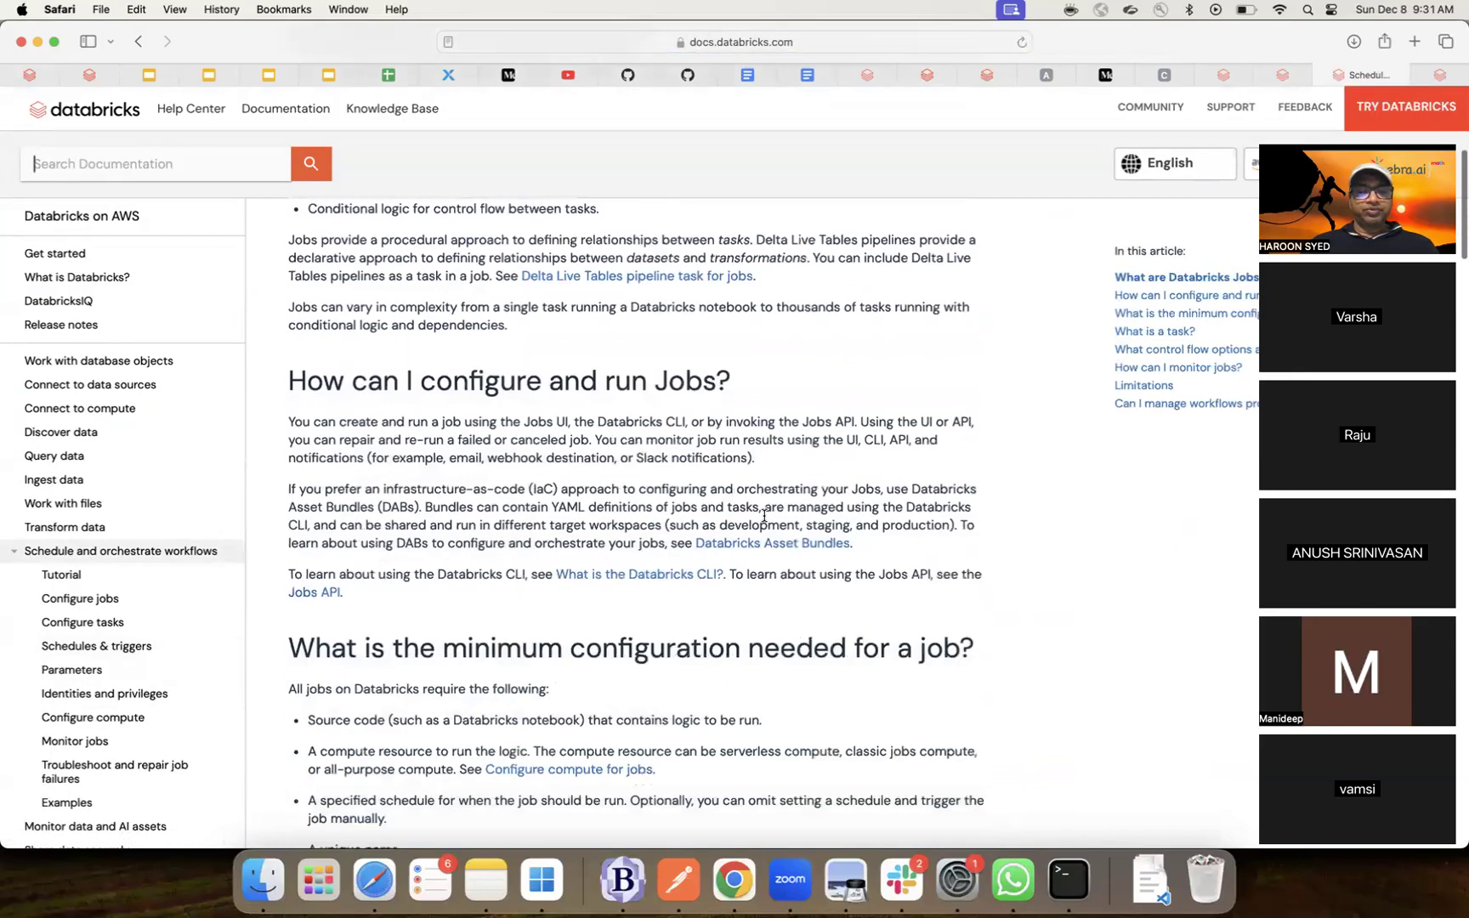
scroll(765, 516, "down", 4)
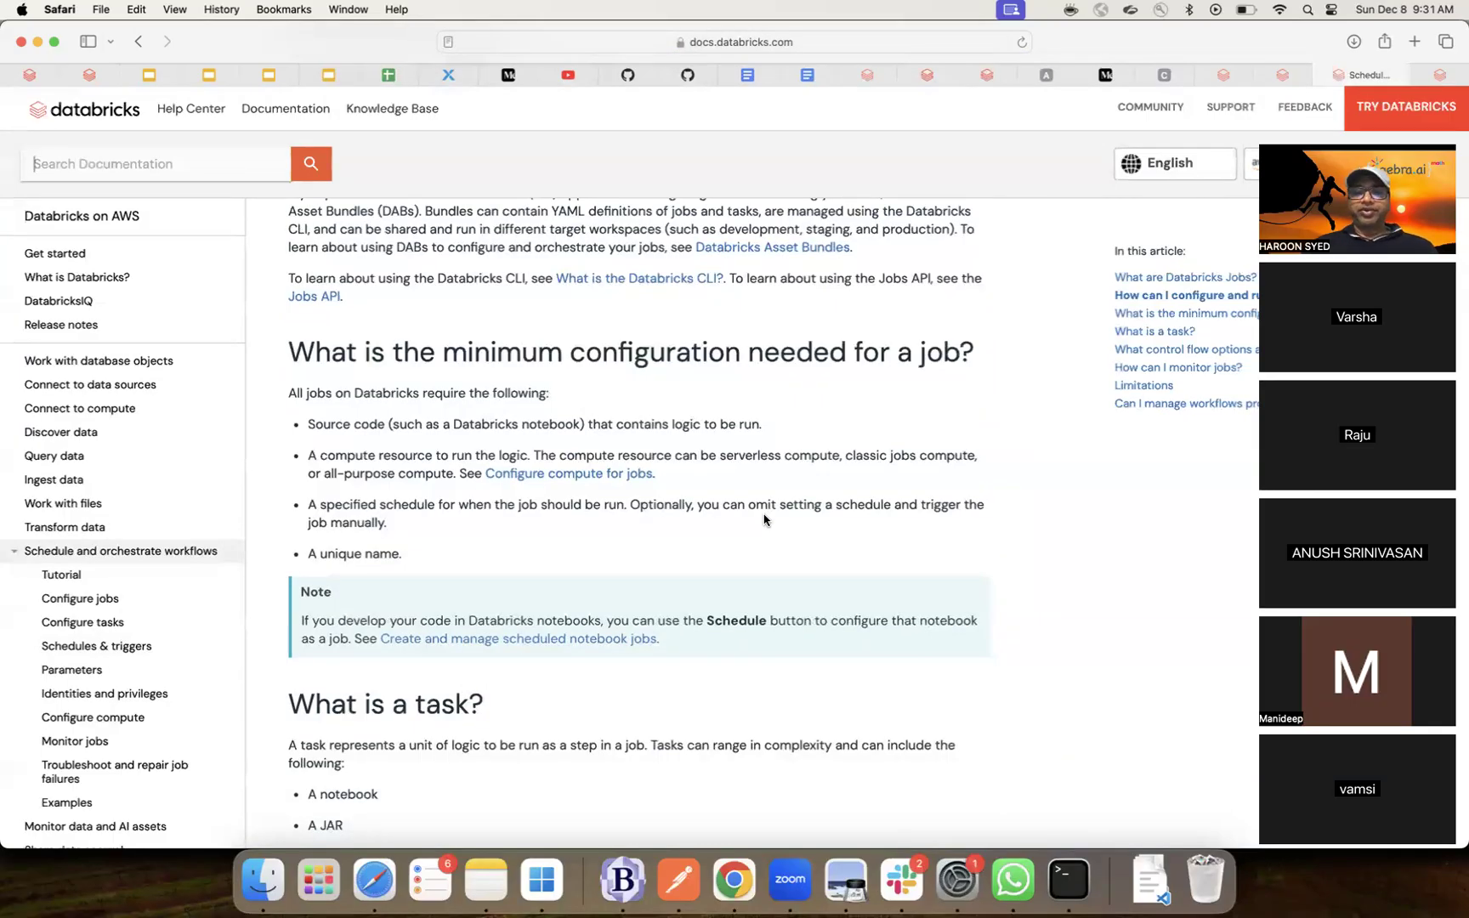
scroll(765, 520, "down", 3)
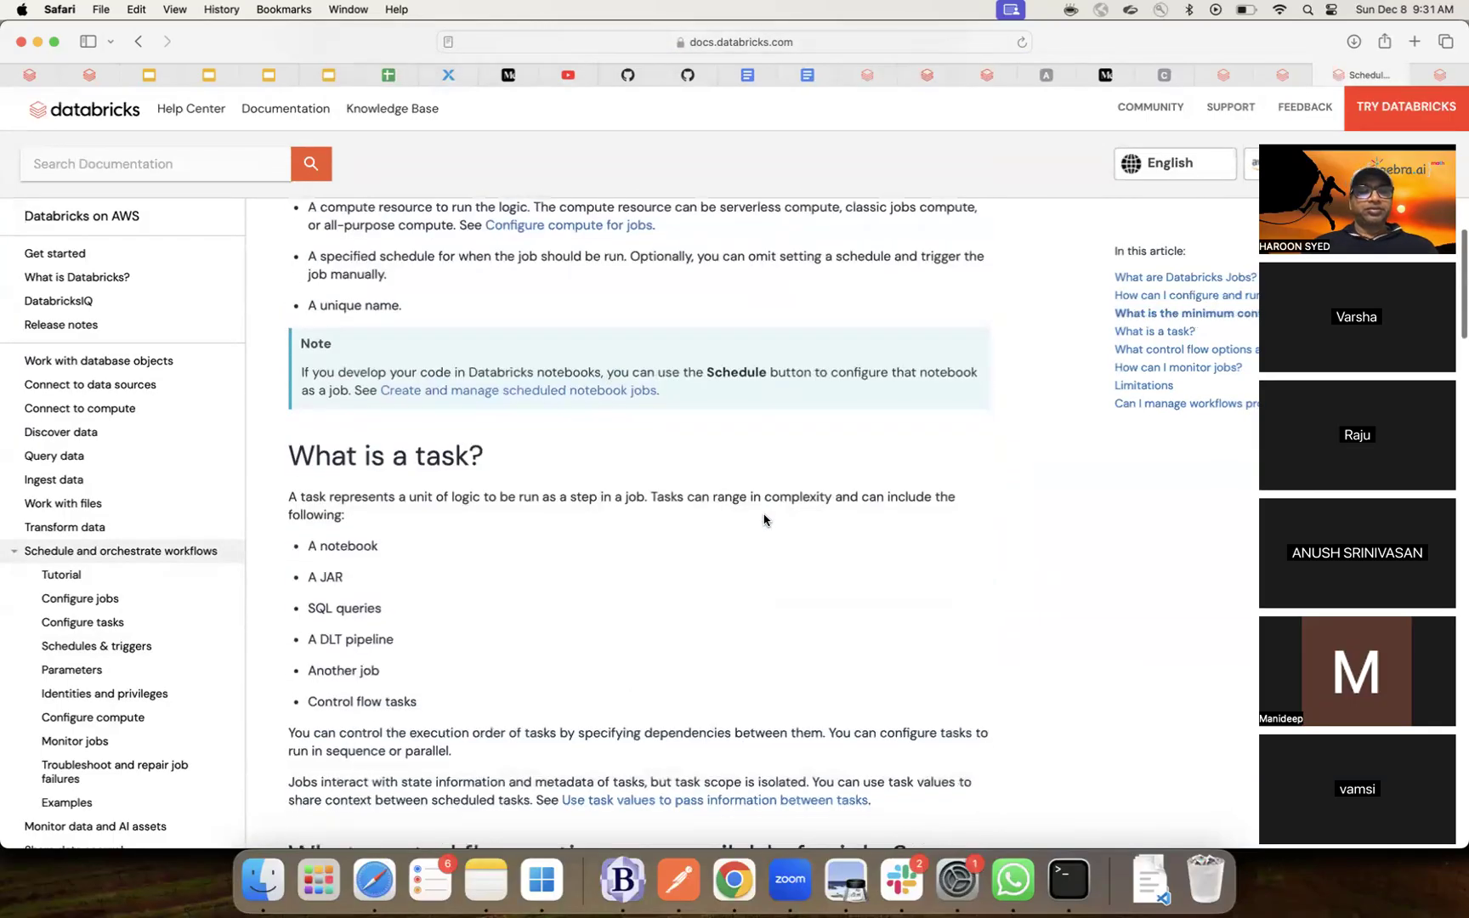
scroll(765, 520, "down", 1)
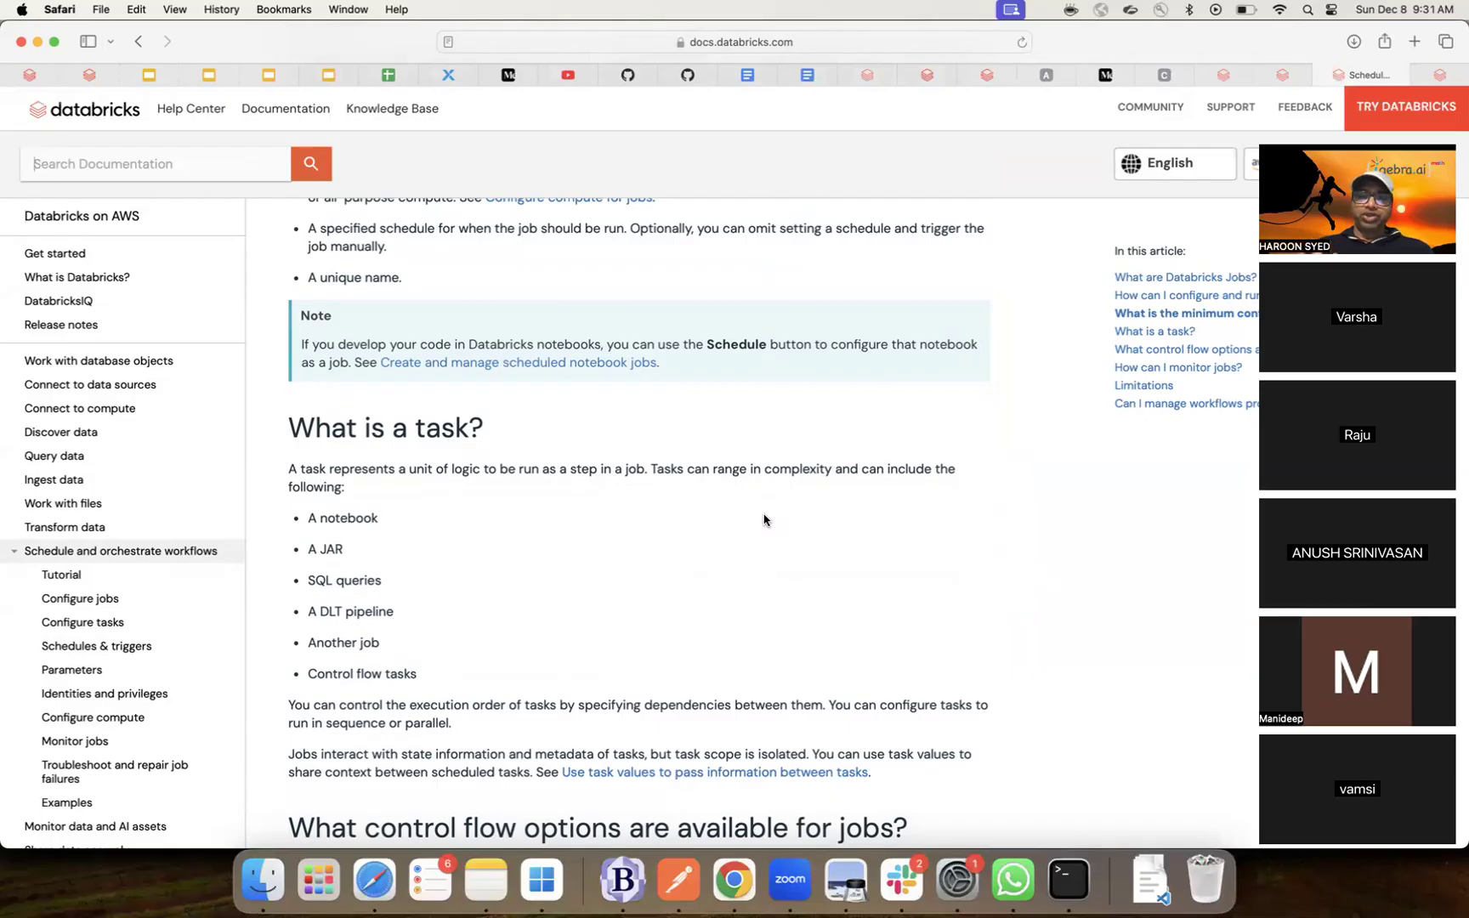
scroll(763, 520, "down", 1)
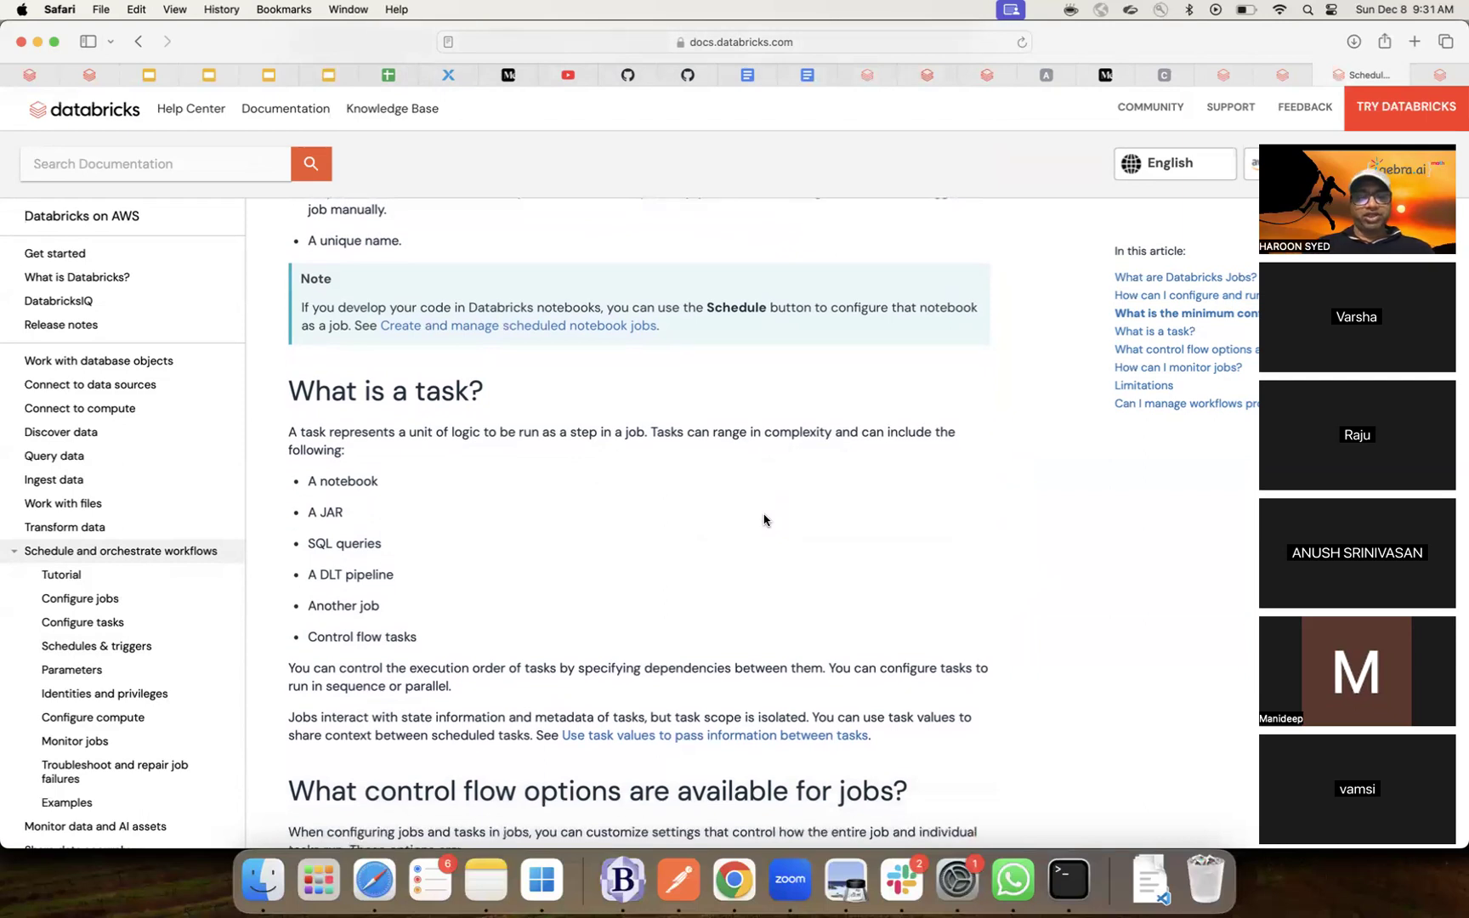
scroll(763, 520, "down", 1)
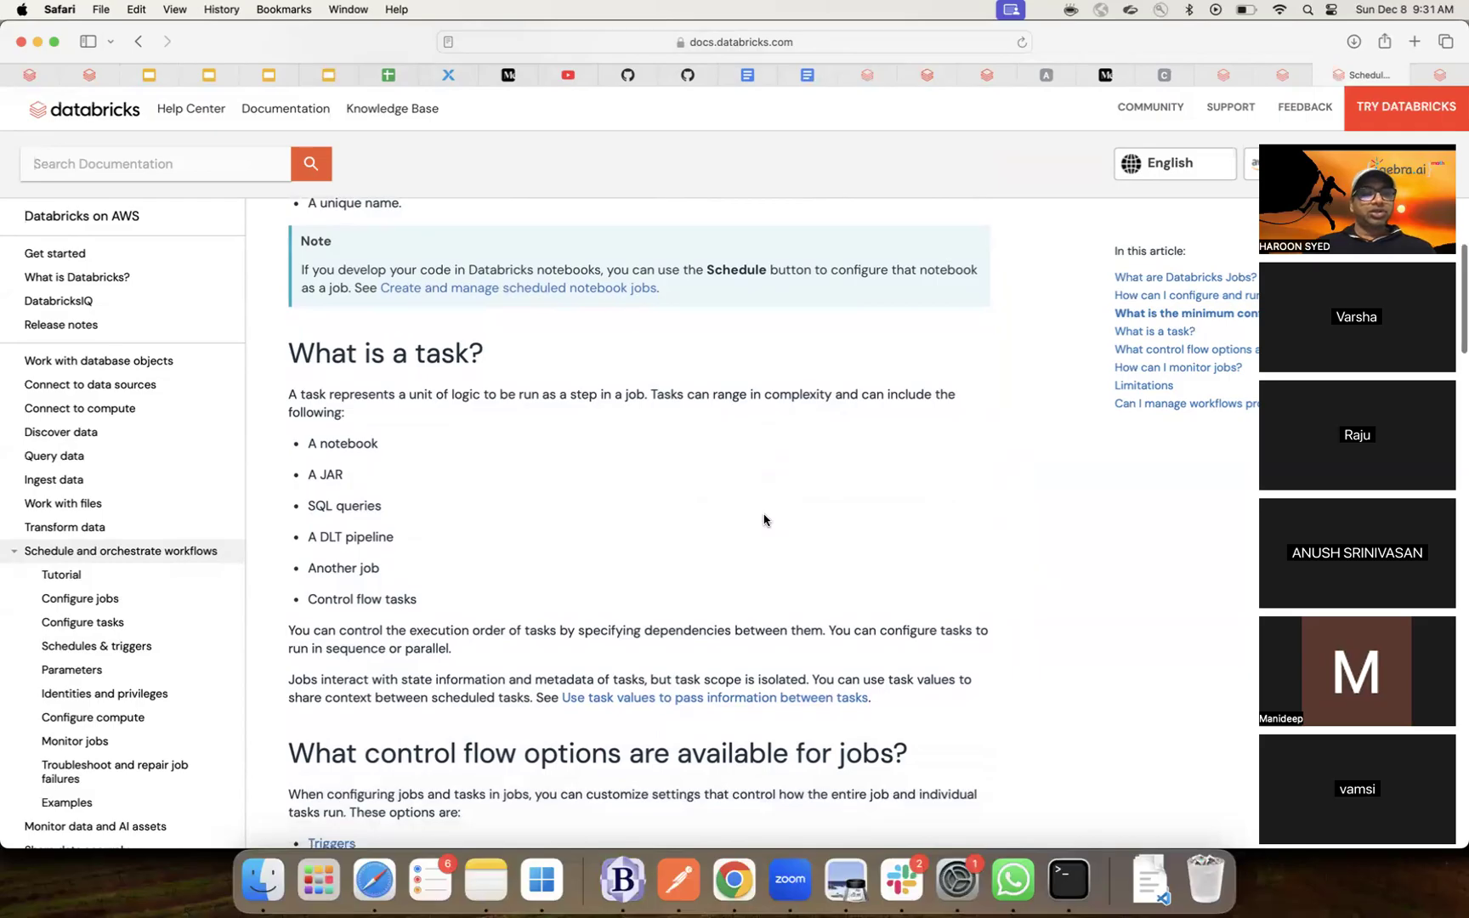
scroll(763, 521, "down", 2)
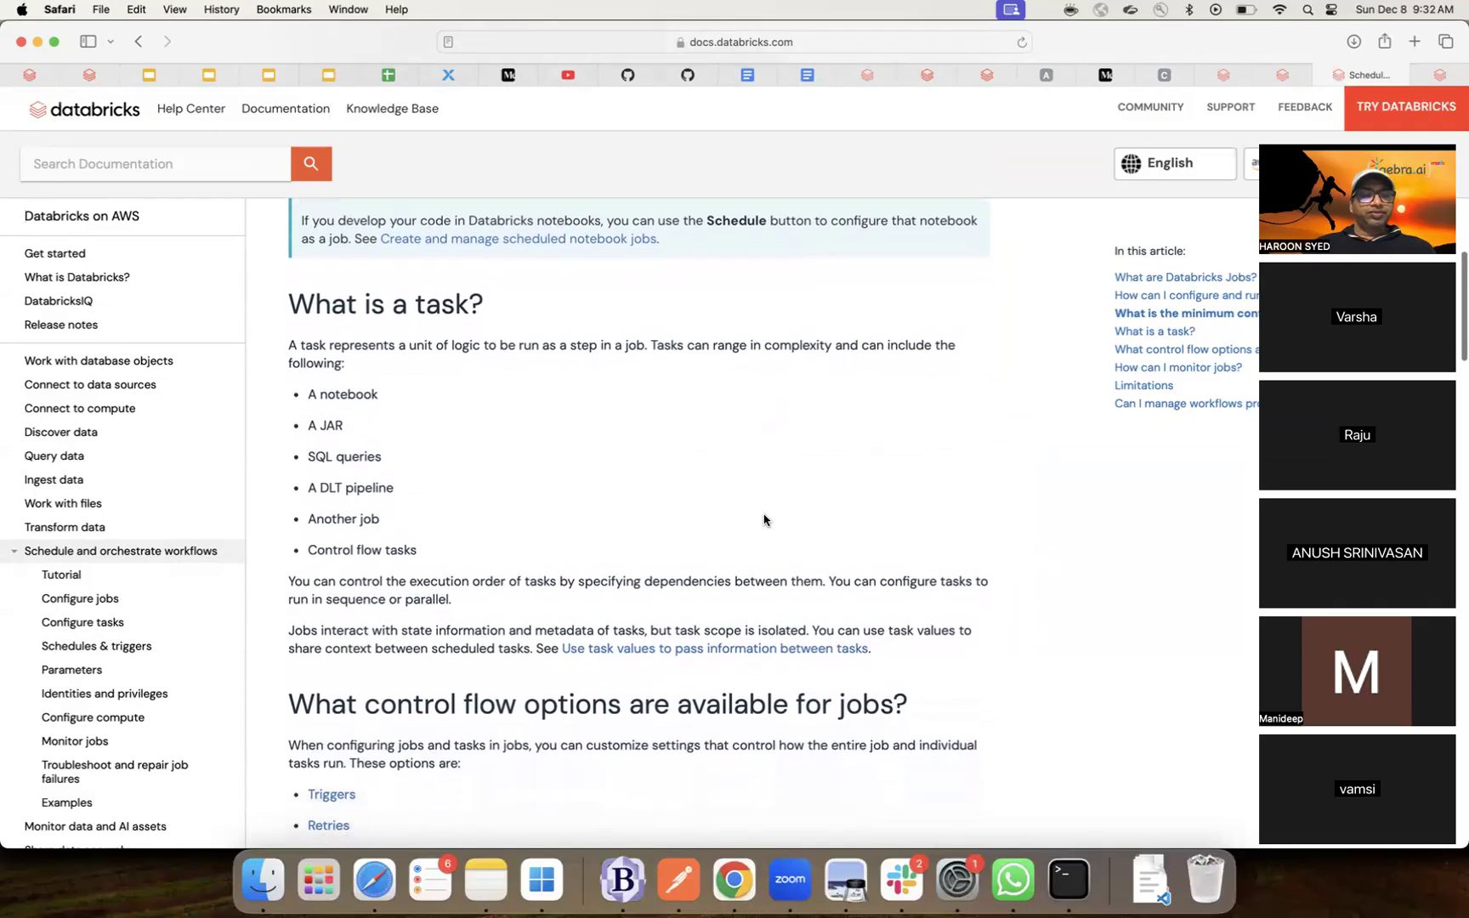
scroll(763, 520, "down", 5)
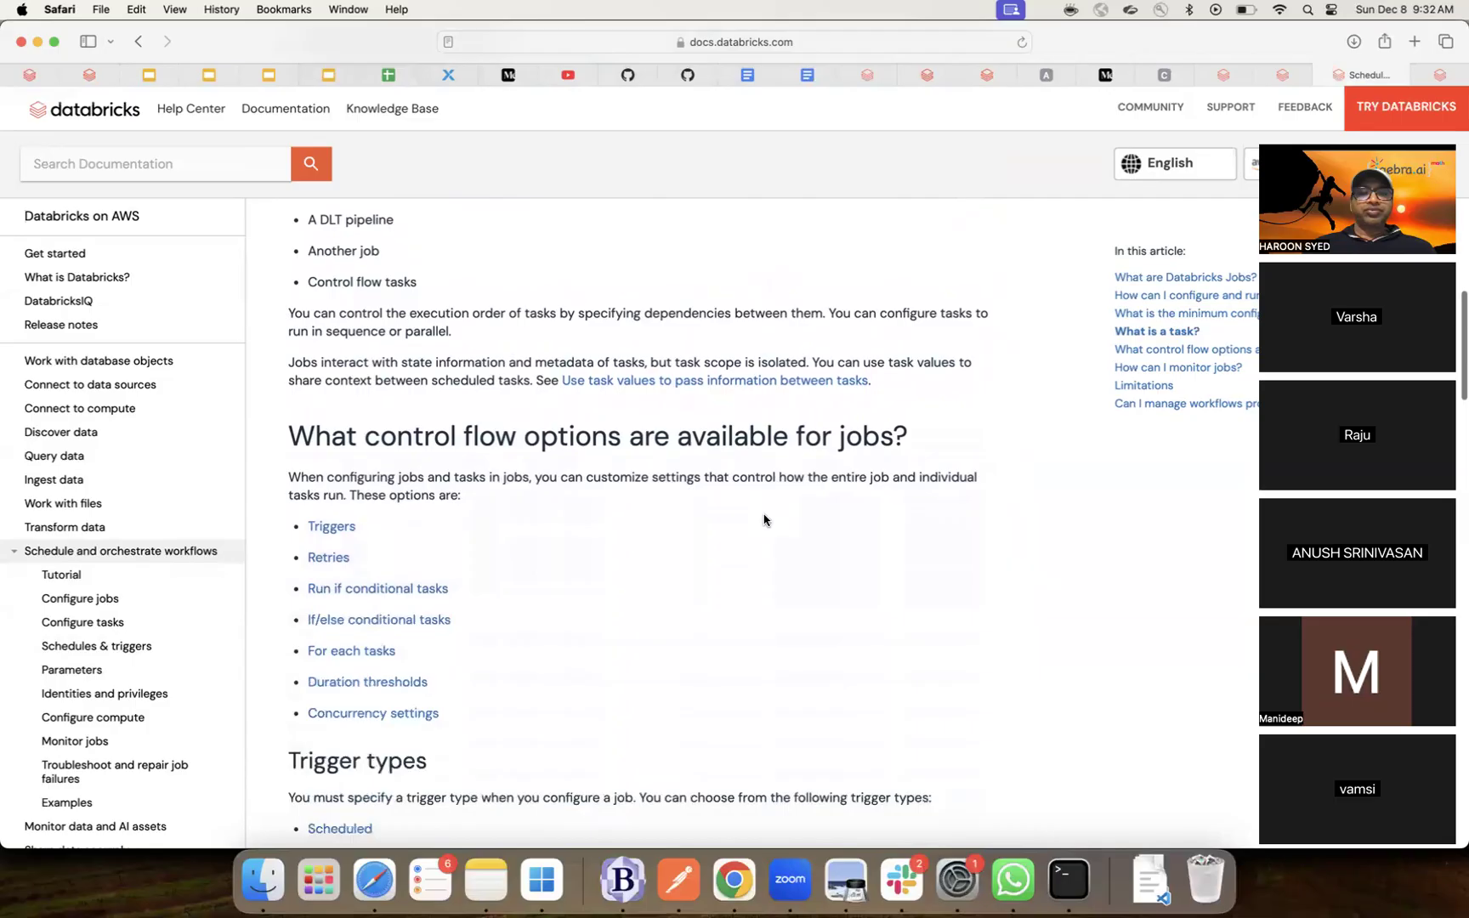
scroll(764, 520, "down", 1)
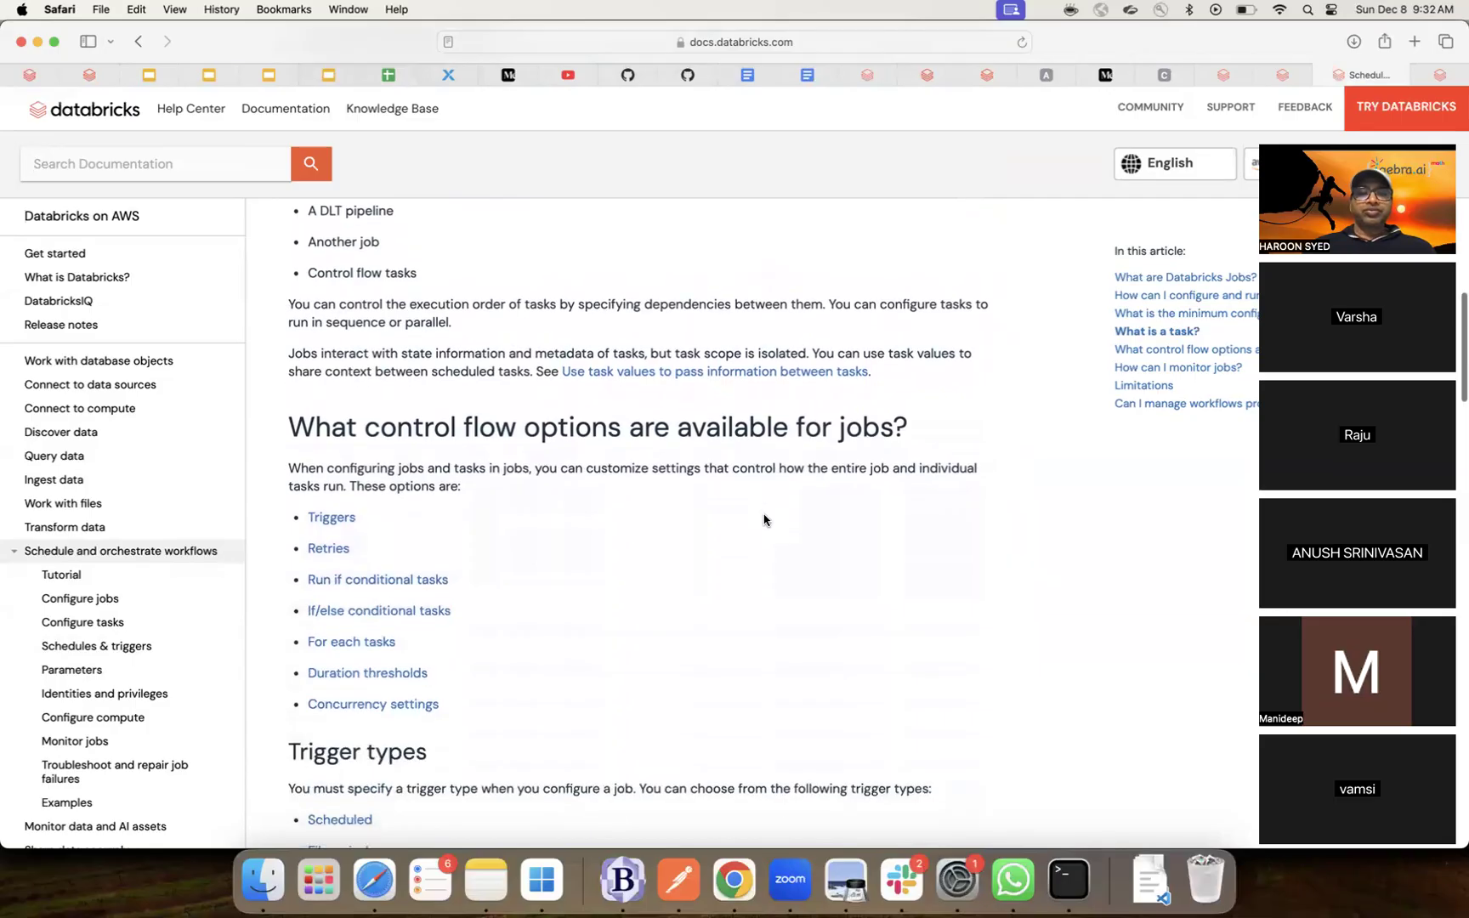
scroll(763, 520, "down", 6)
scroll(763, 520, "down", 2)
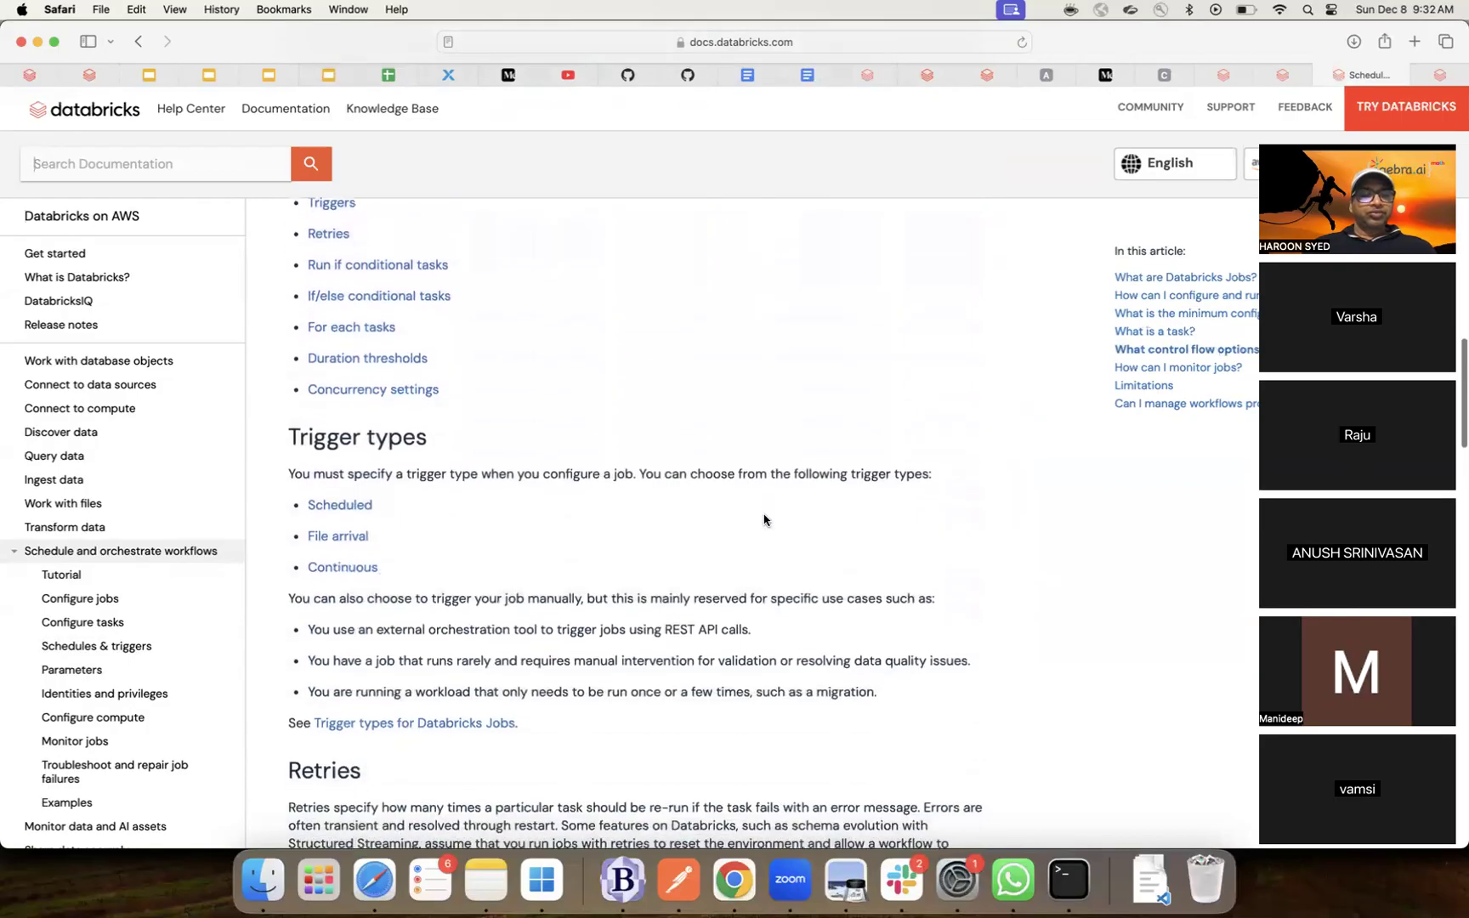
scroll(763, 520, "down", 6)
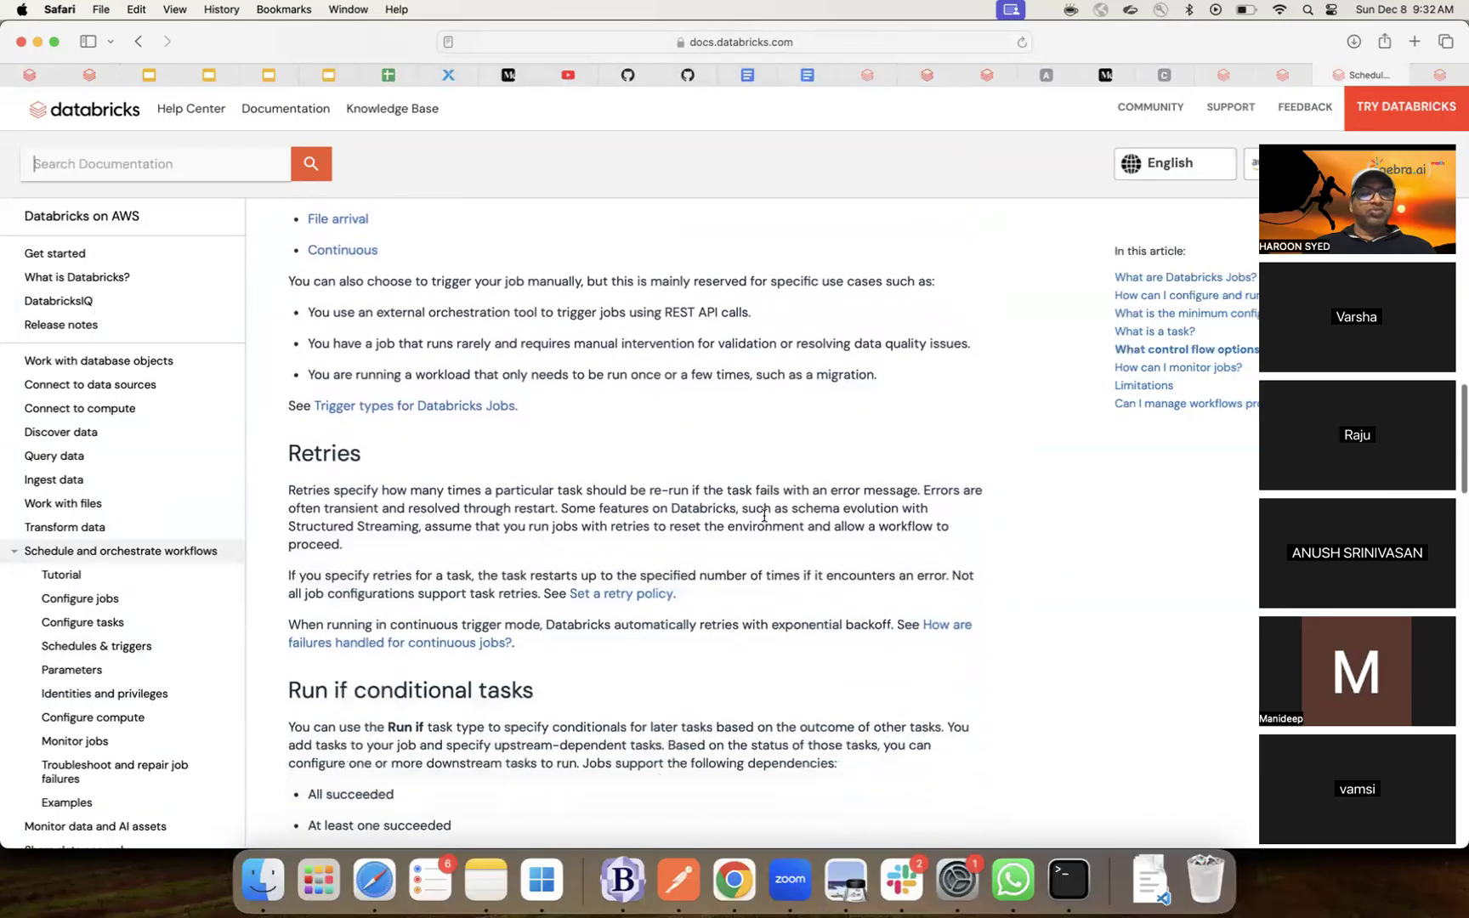
scroll(763, 520, "down", 1)
scroll(763, 521, "down", 5)
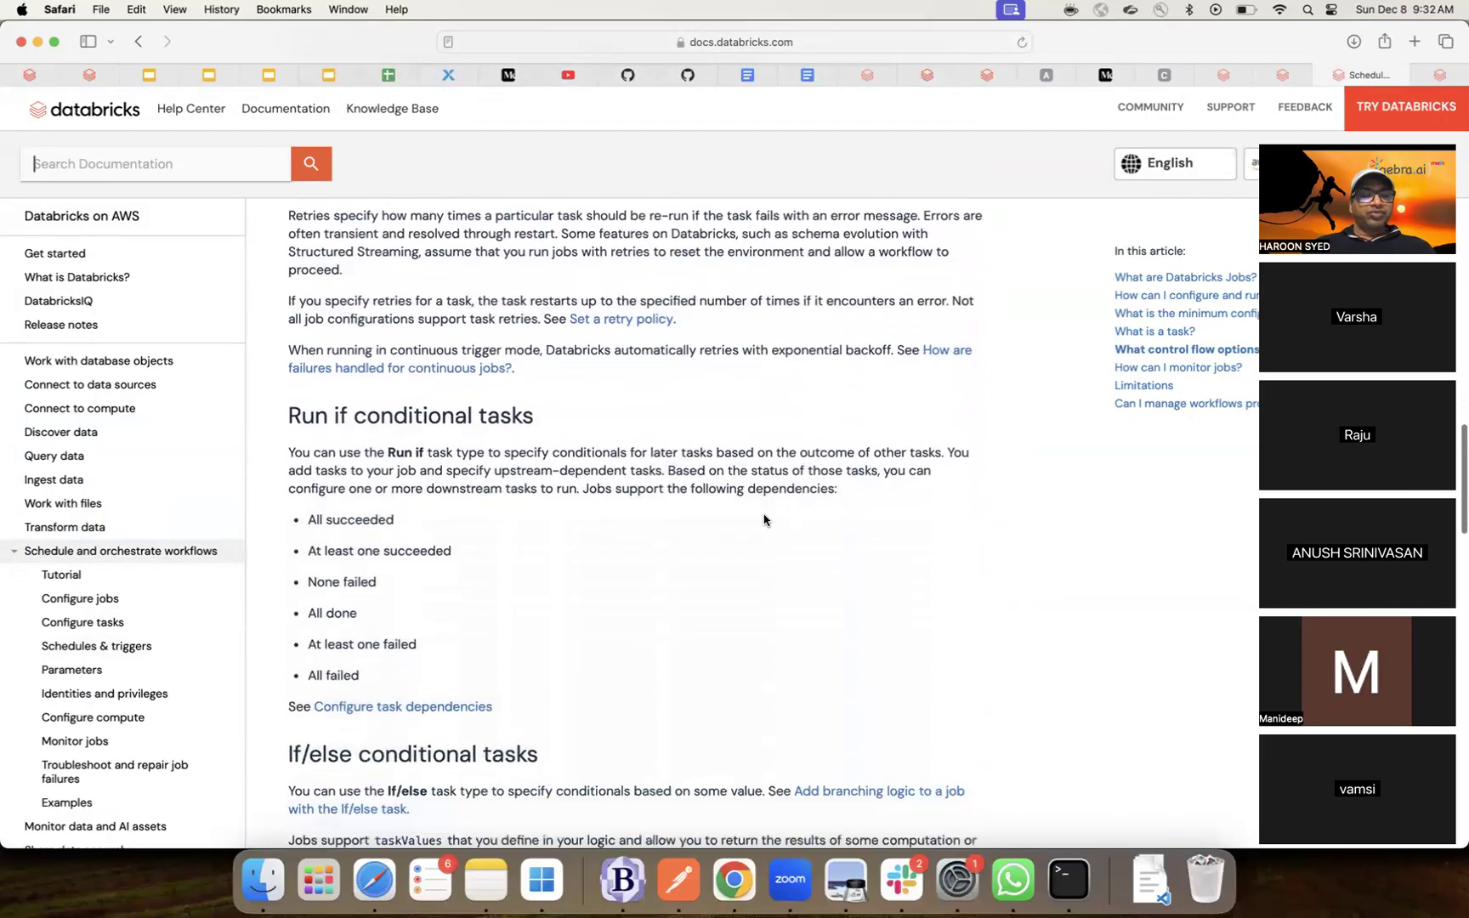
scroll(763, 520, "down", 8)
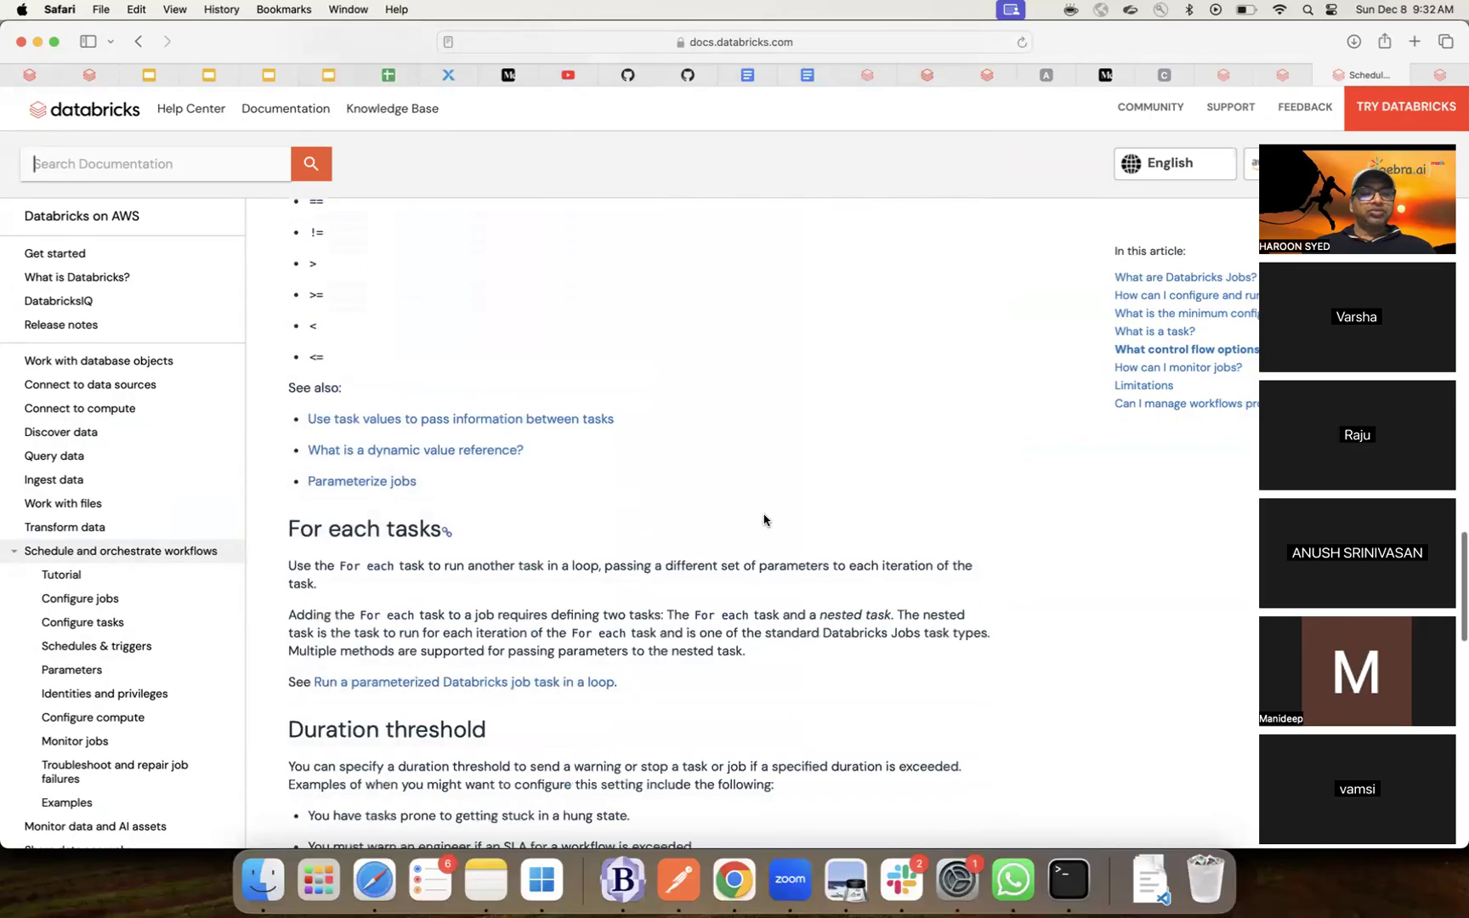
scroll(763, 520, "down", 4)
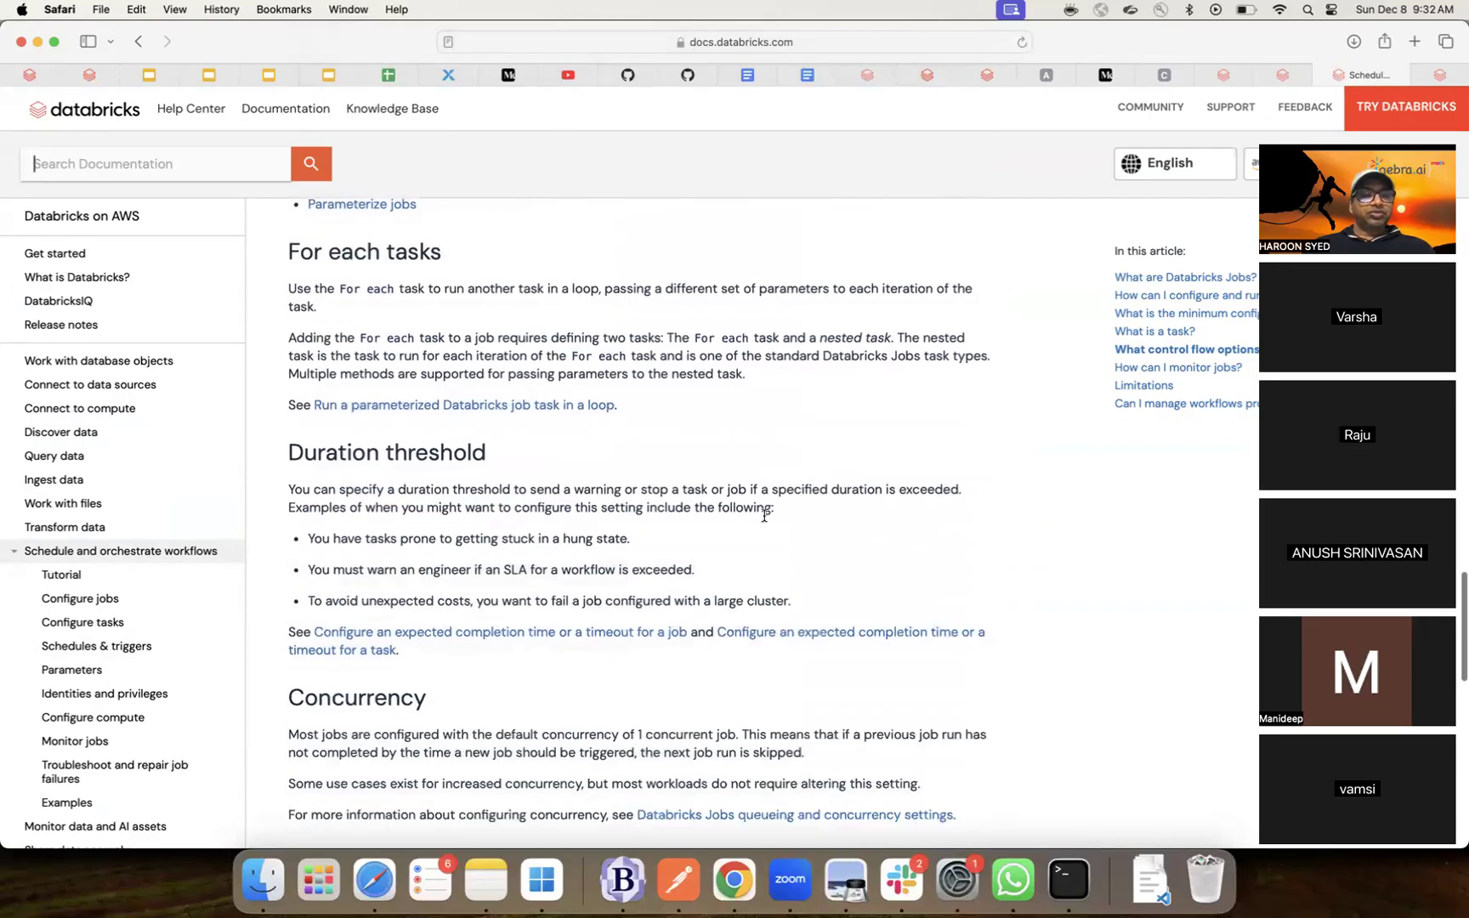
scroll(763, 520, "down", 6)
scroll(763, 520, "down", 3)
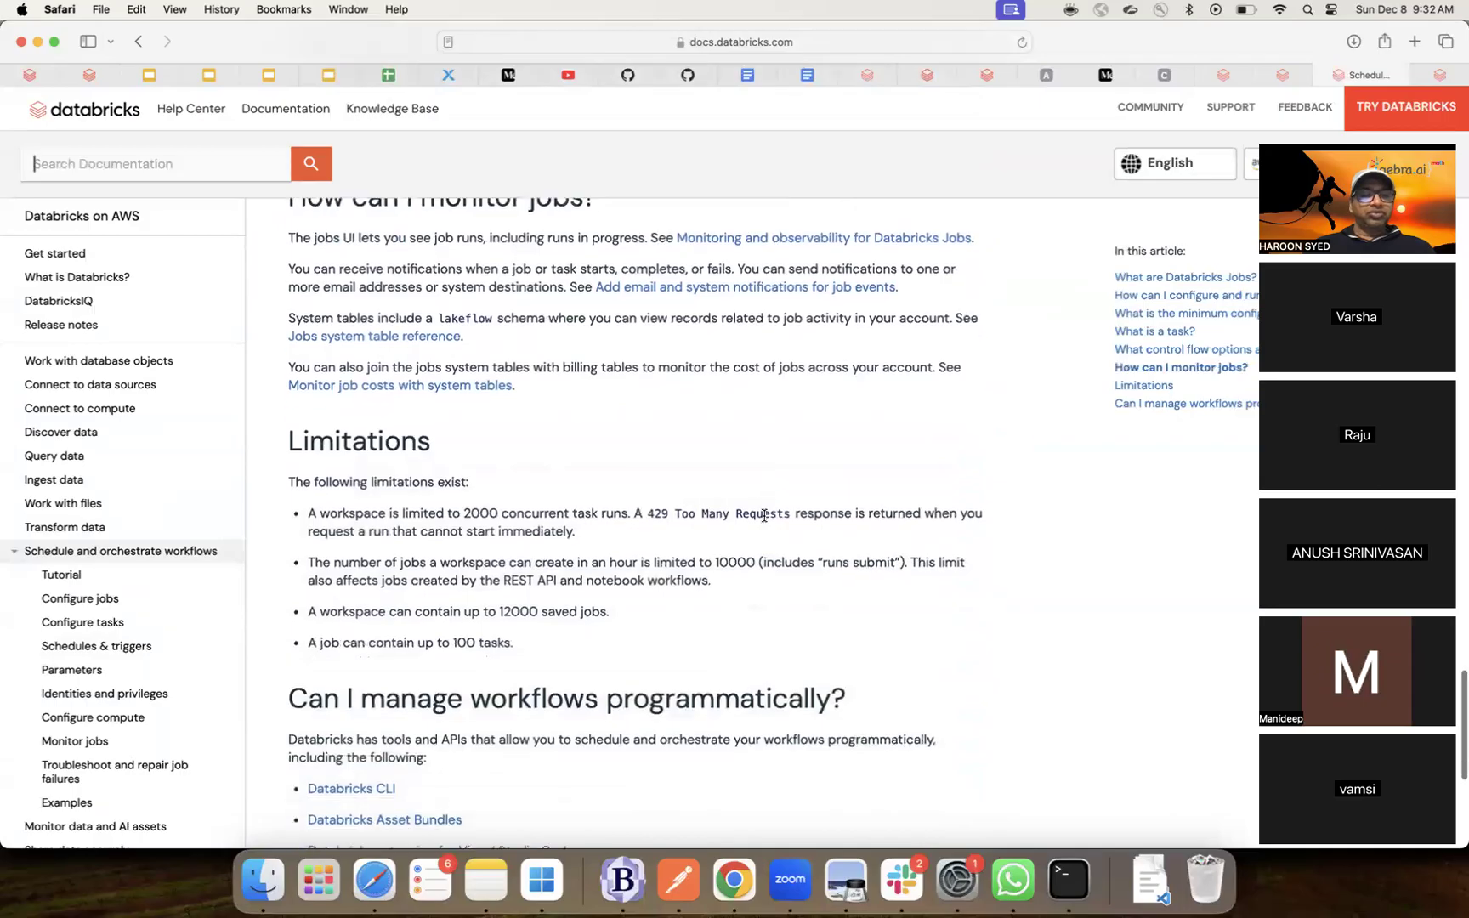
scroll(764, 517, "down", 1)
scroll(763, 520, "down", 5)
scroll(764, 521, "down", 2)
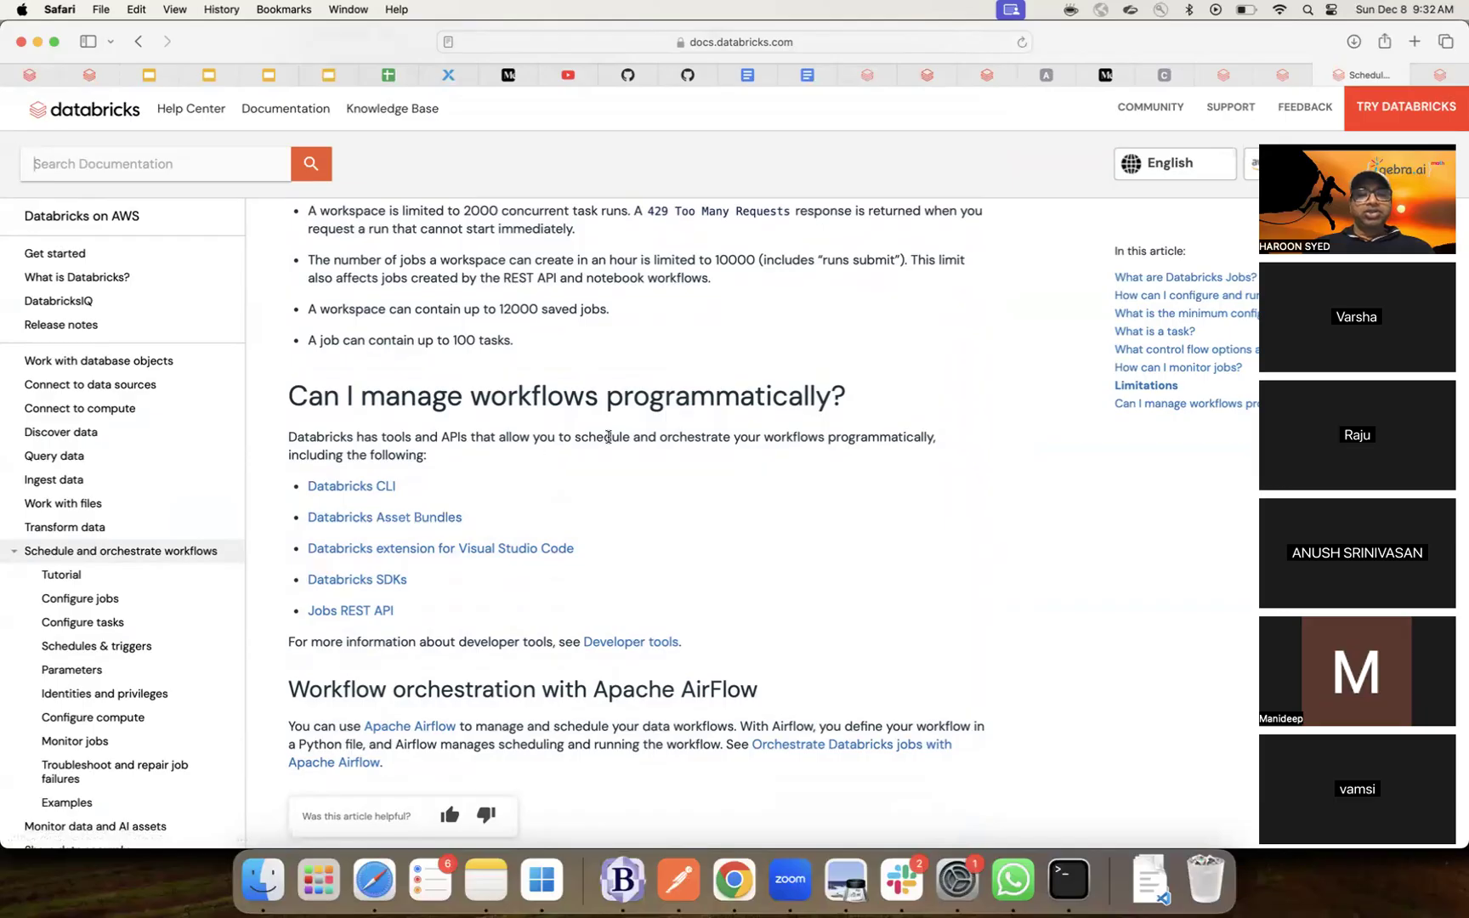
- Highlight the sentence on programmatic workflow tools, then follow the Apache Airflow orchestration link
left_click_drag(353, 438, 938, 442)
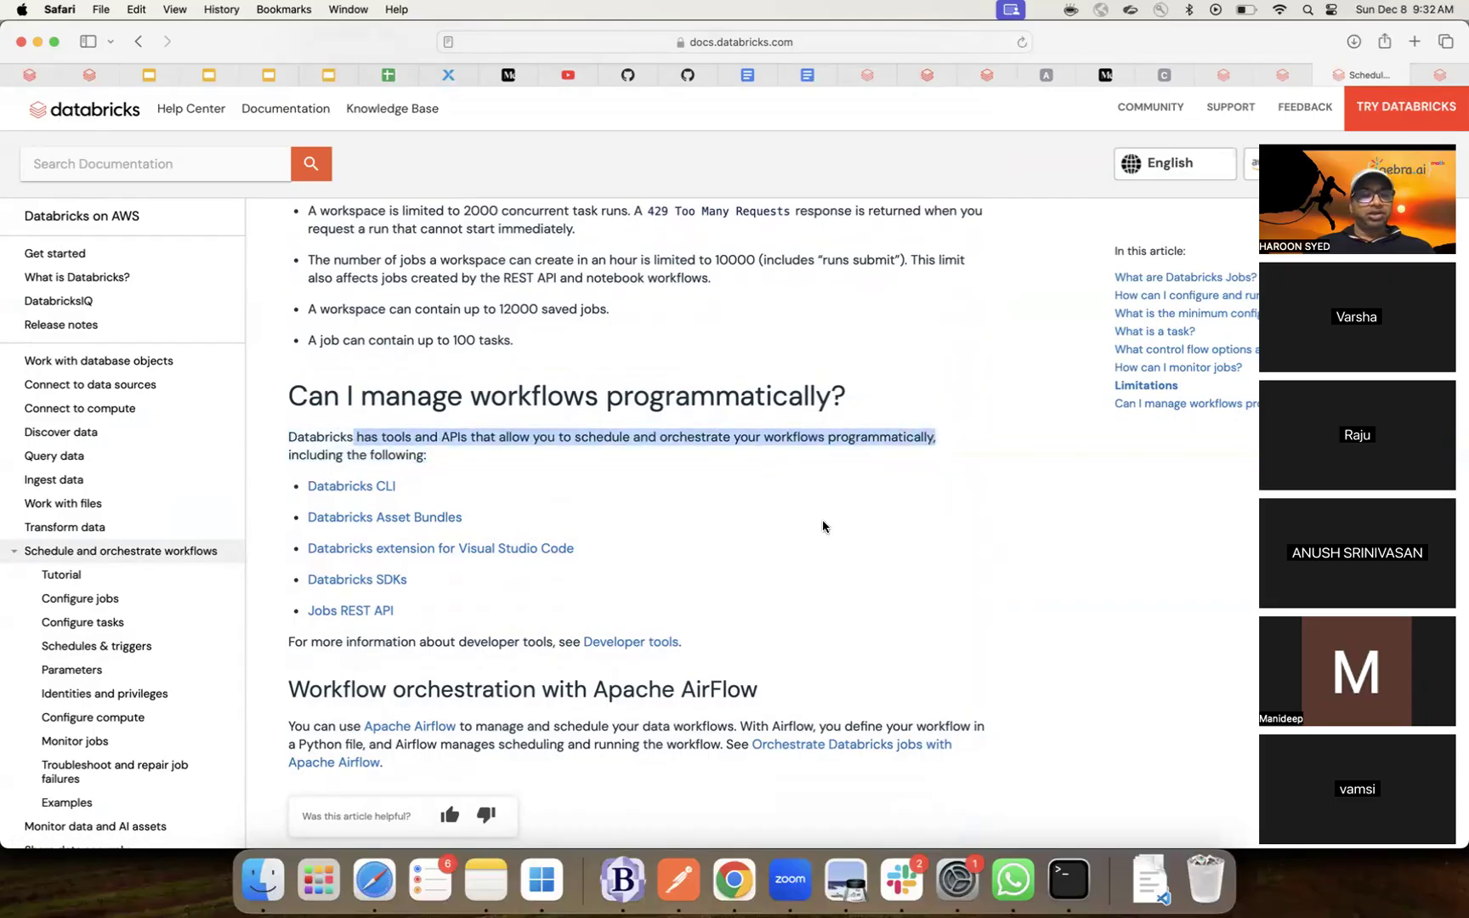
scroll(820, 521, "down", 1)
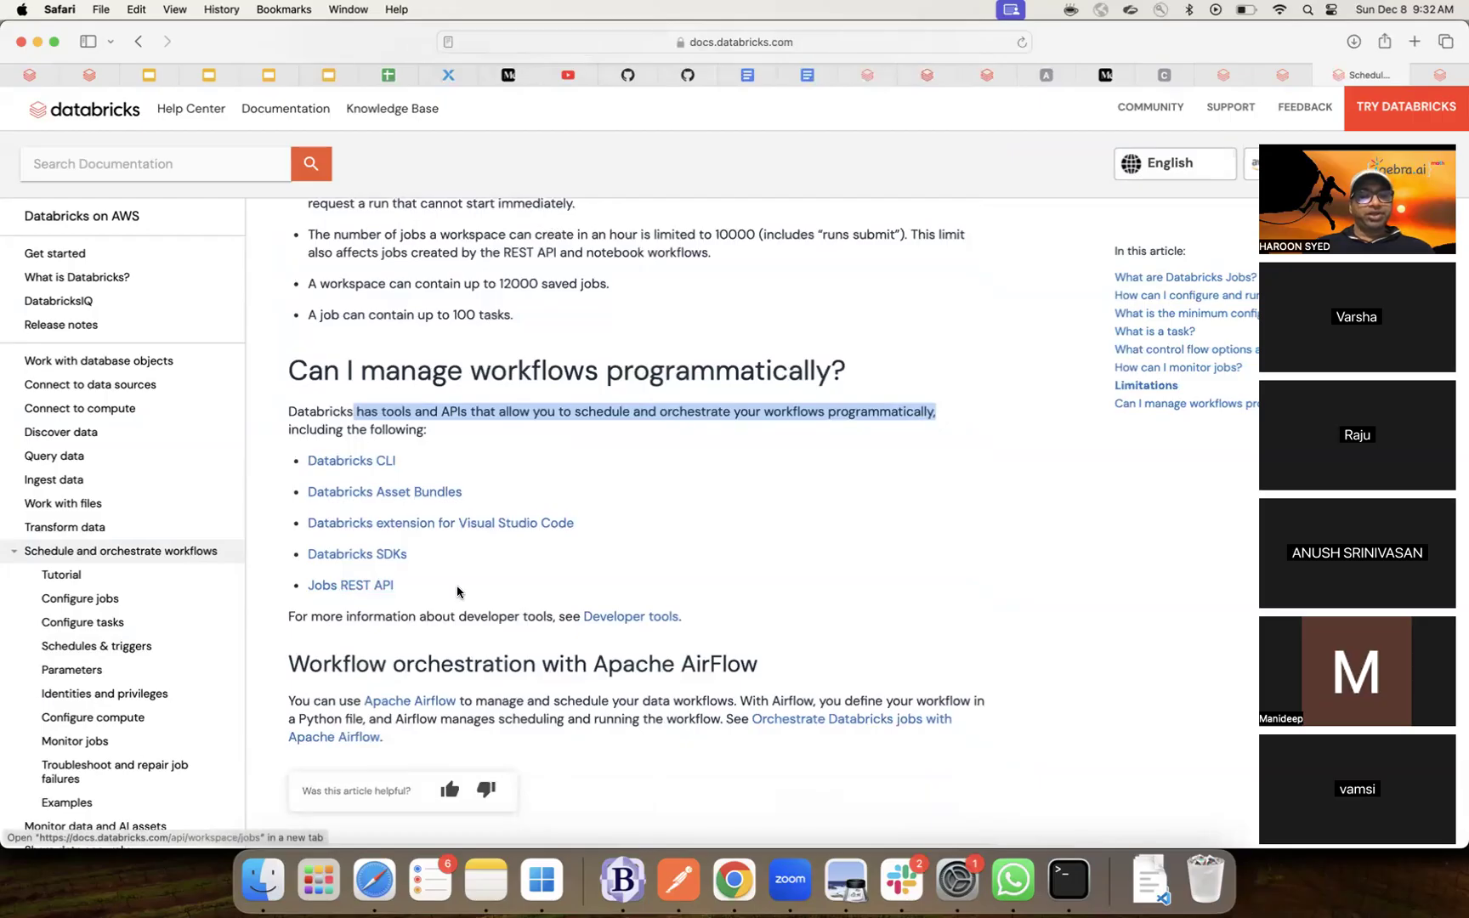
scroll(456, 585, "down", 1)
scroll(457, 585, "down", 3)
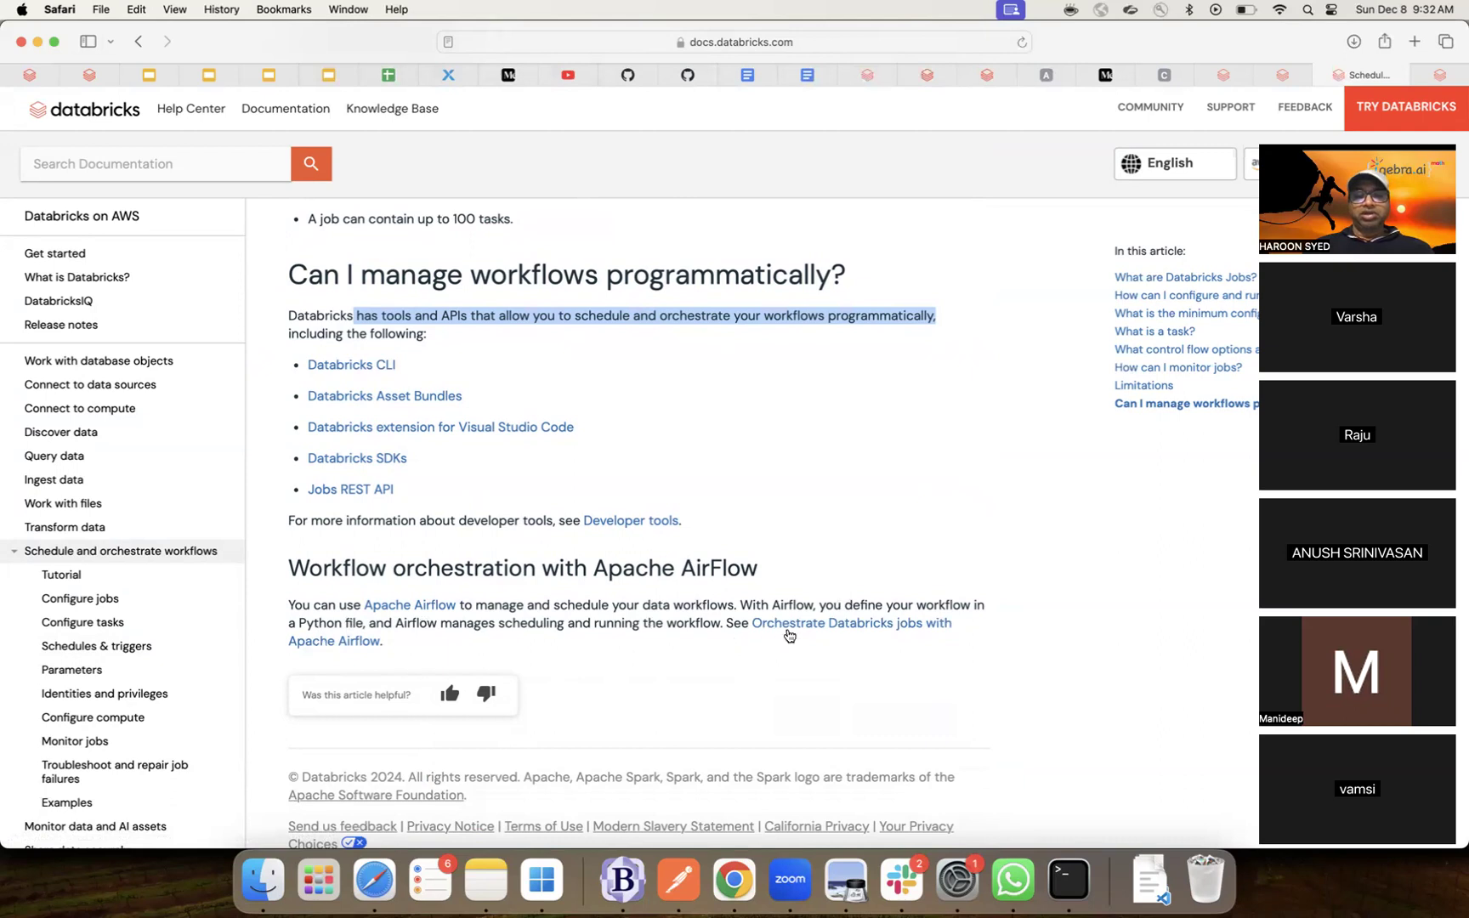
left_click(830, 629)
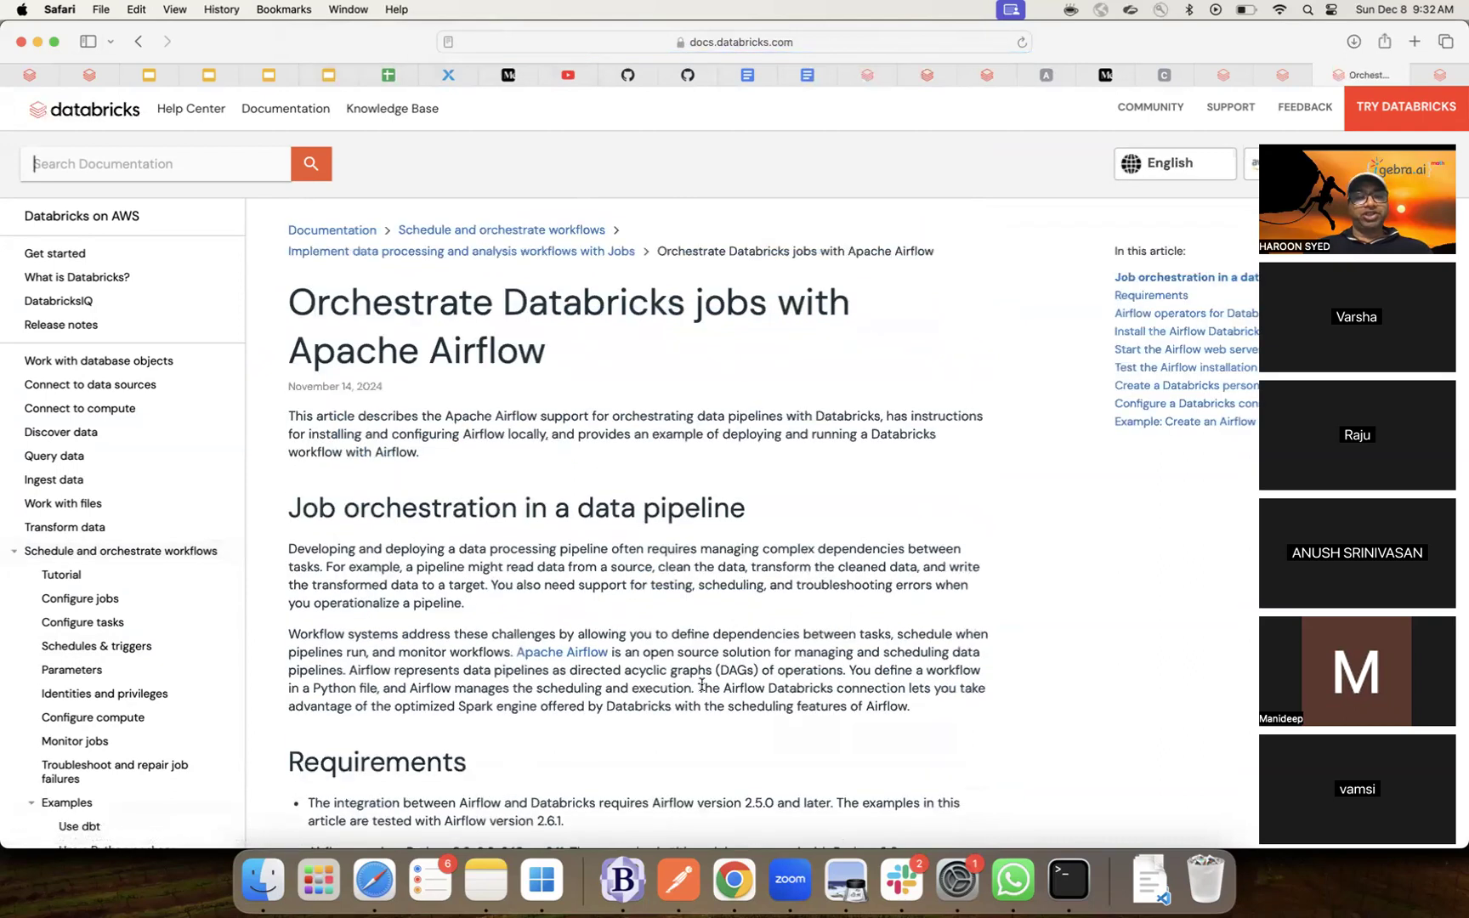
scroll(702, 685, "down", 5)
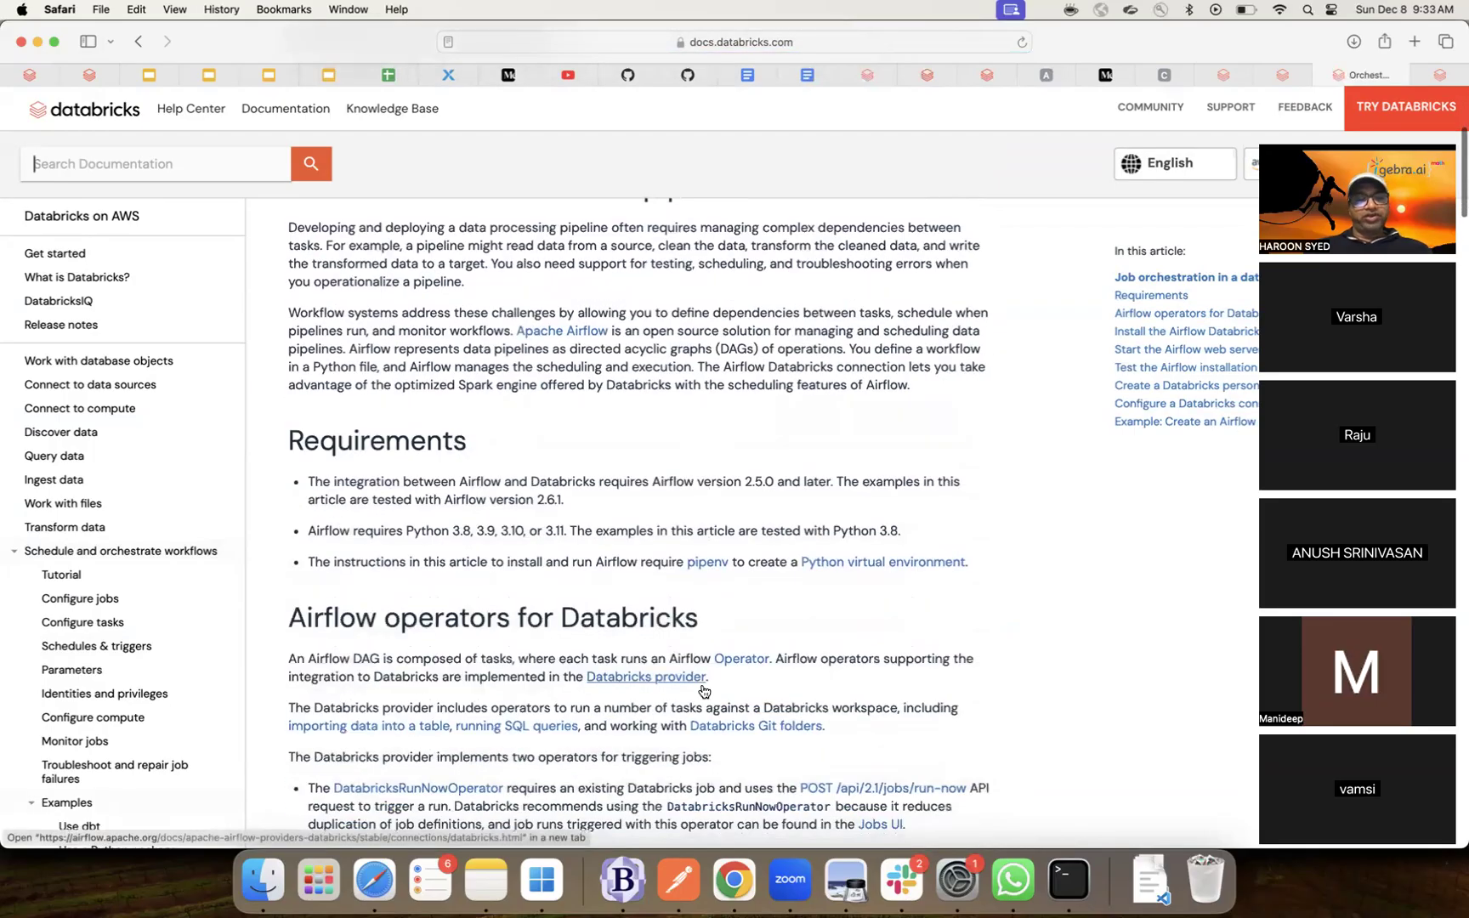
scroll(704, 691, "down", 2)
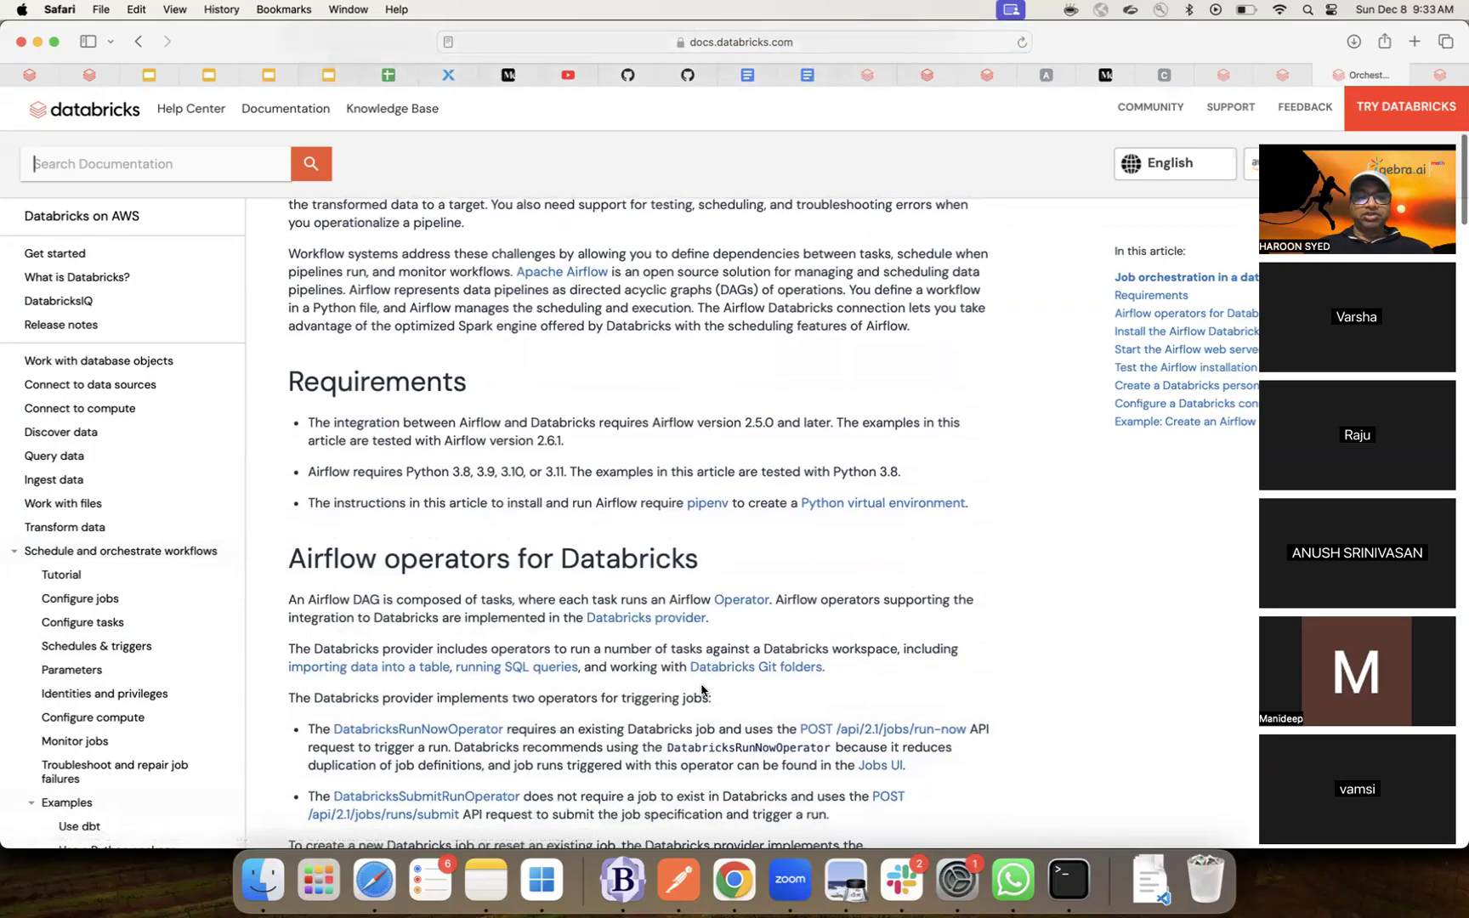
scroll(702, 685, "down", 3)
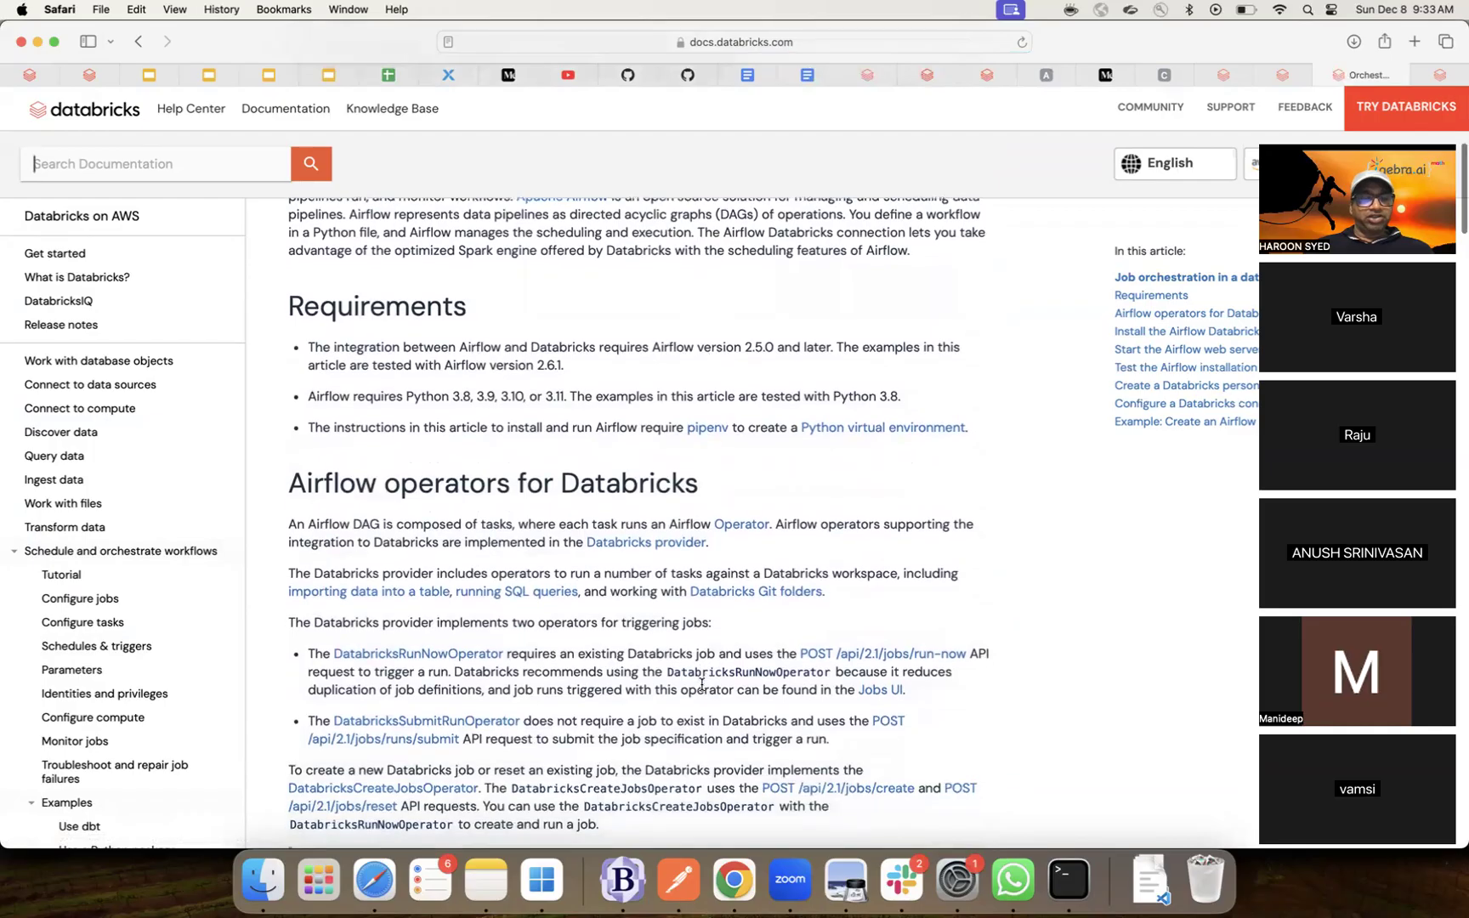
scroll(702, 686, "down", 1)
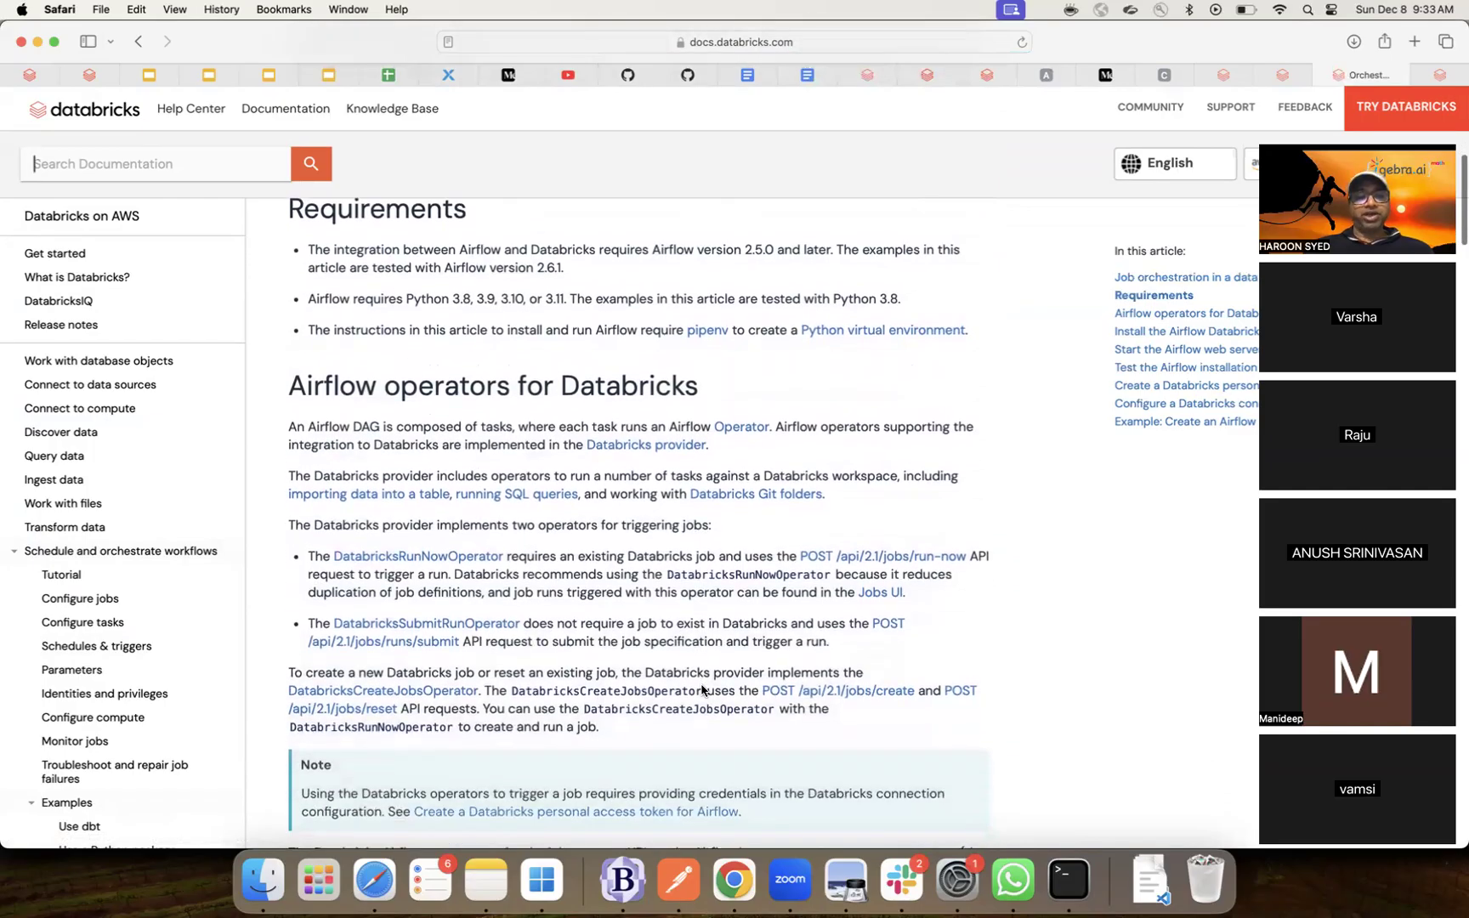
scroll(702, 689, "down", 7)
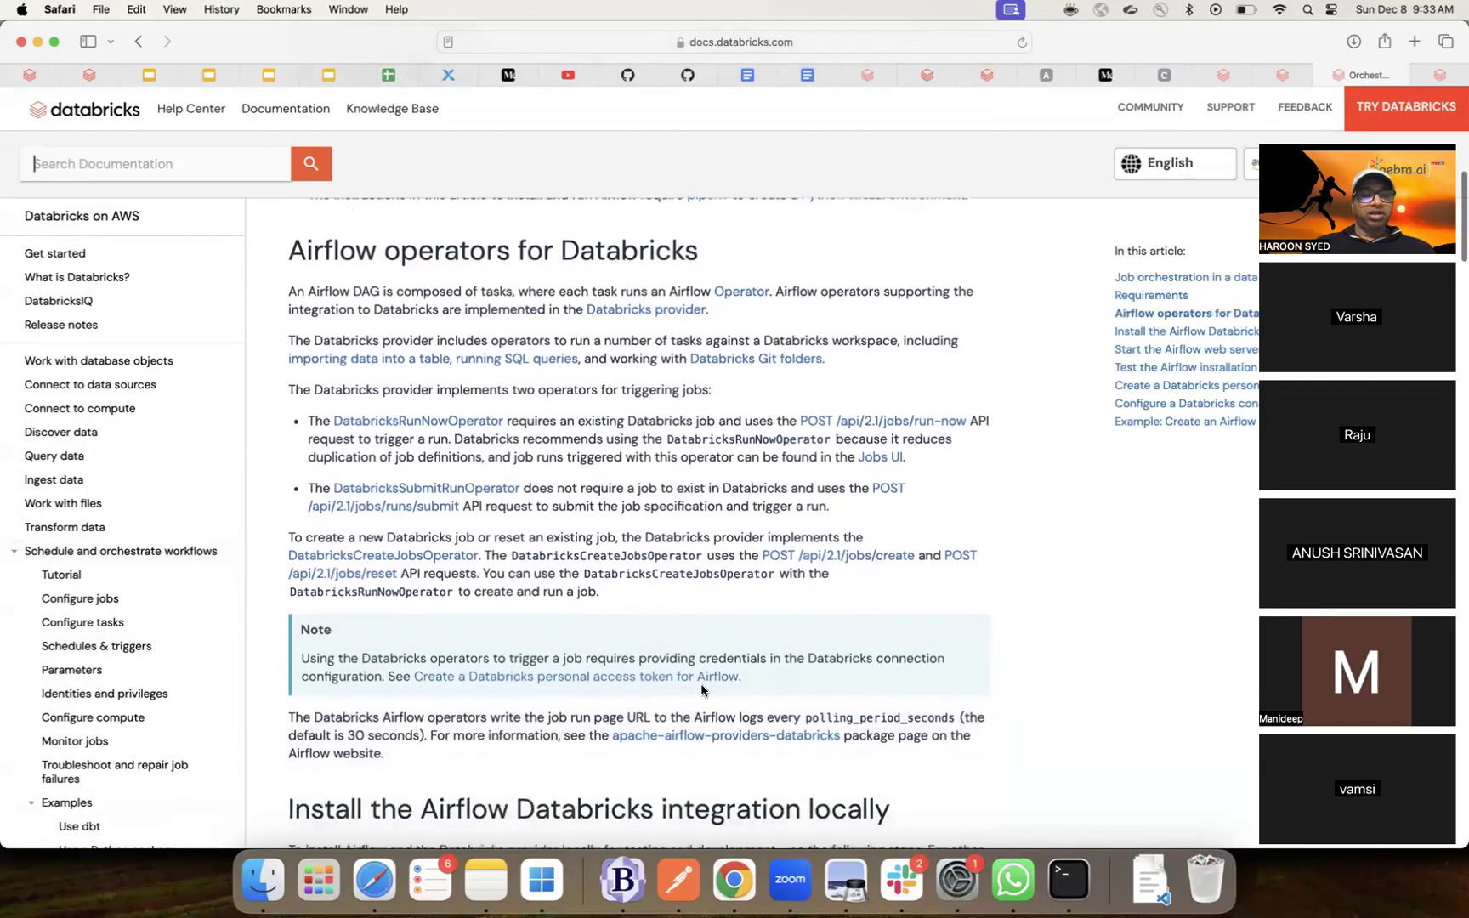
scroll(702, 687, "down", 20)
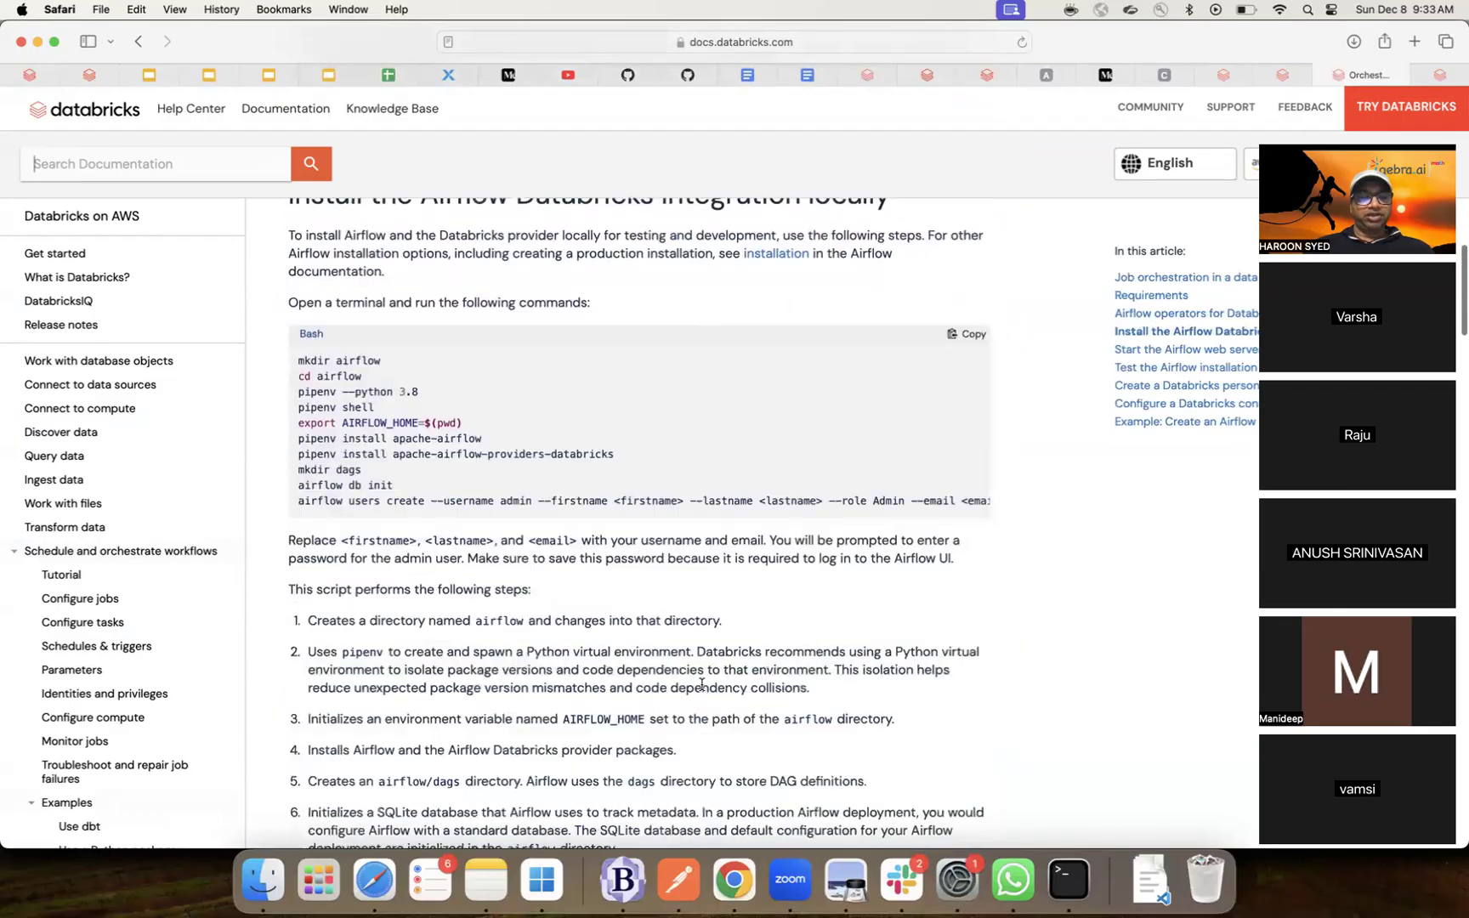
scroll(703, 688, "down", 20)
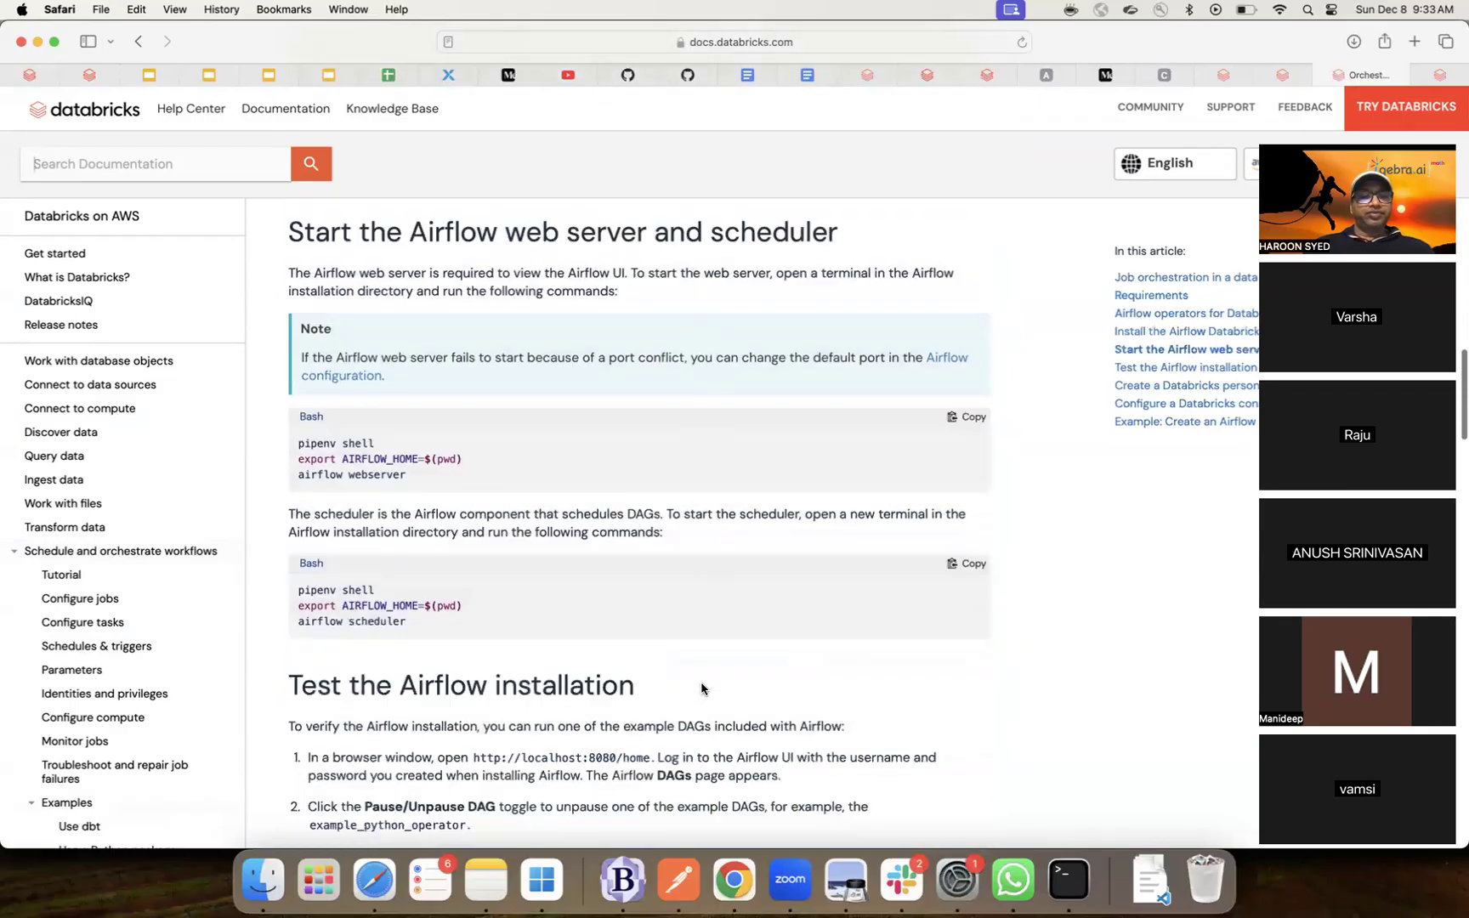
scroll(702, 689, "down", 20)
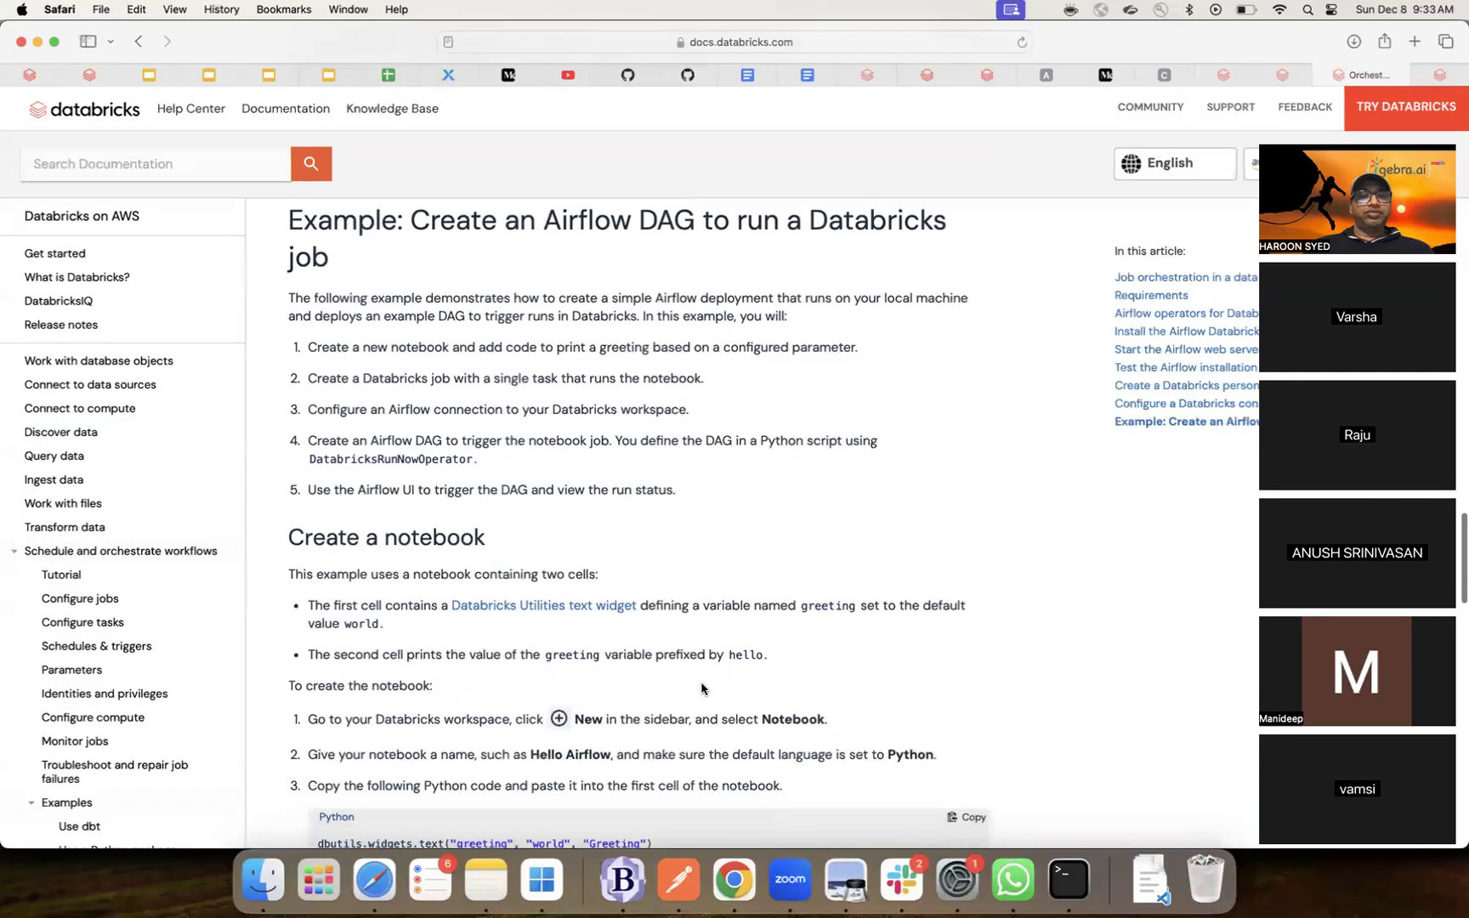
scroll(703, 688, "down", 20)
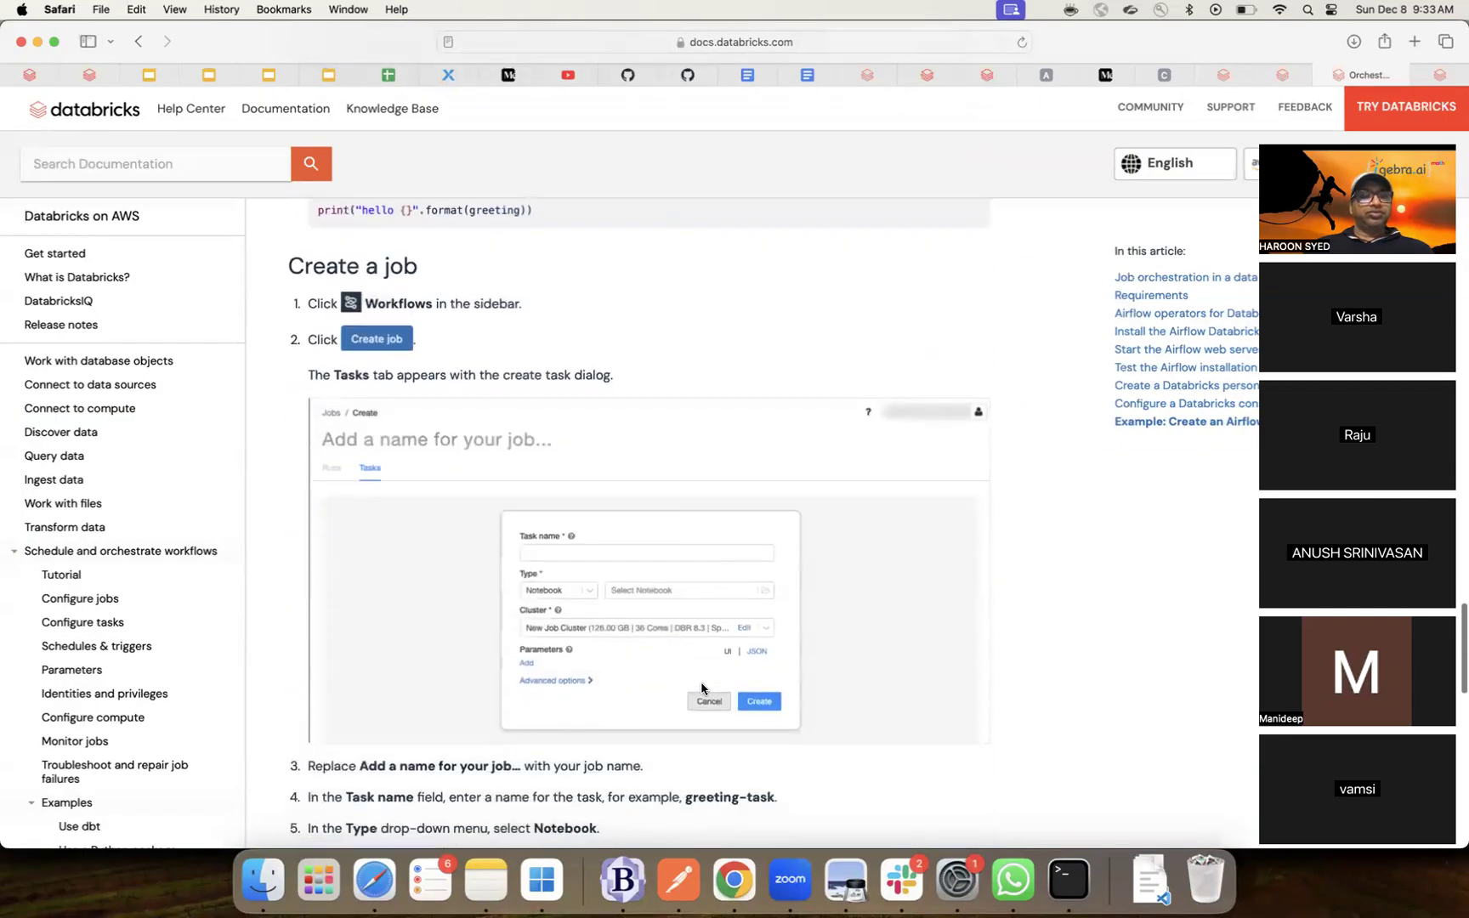
scroll(702, 688, "down", 20)
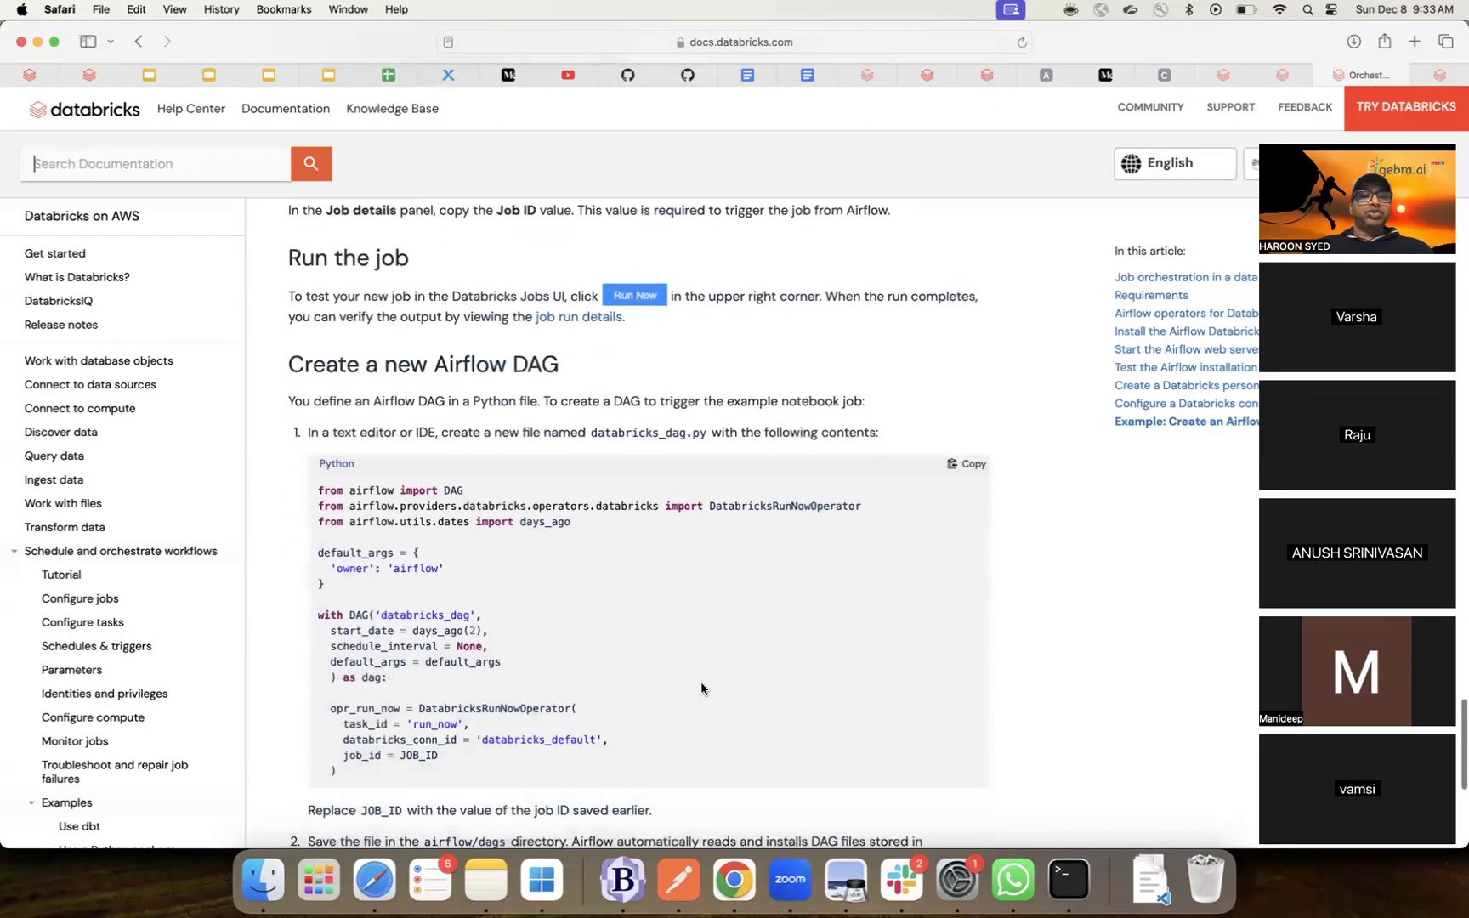
scroll(702, 689, "down", 1)
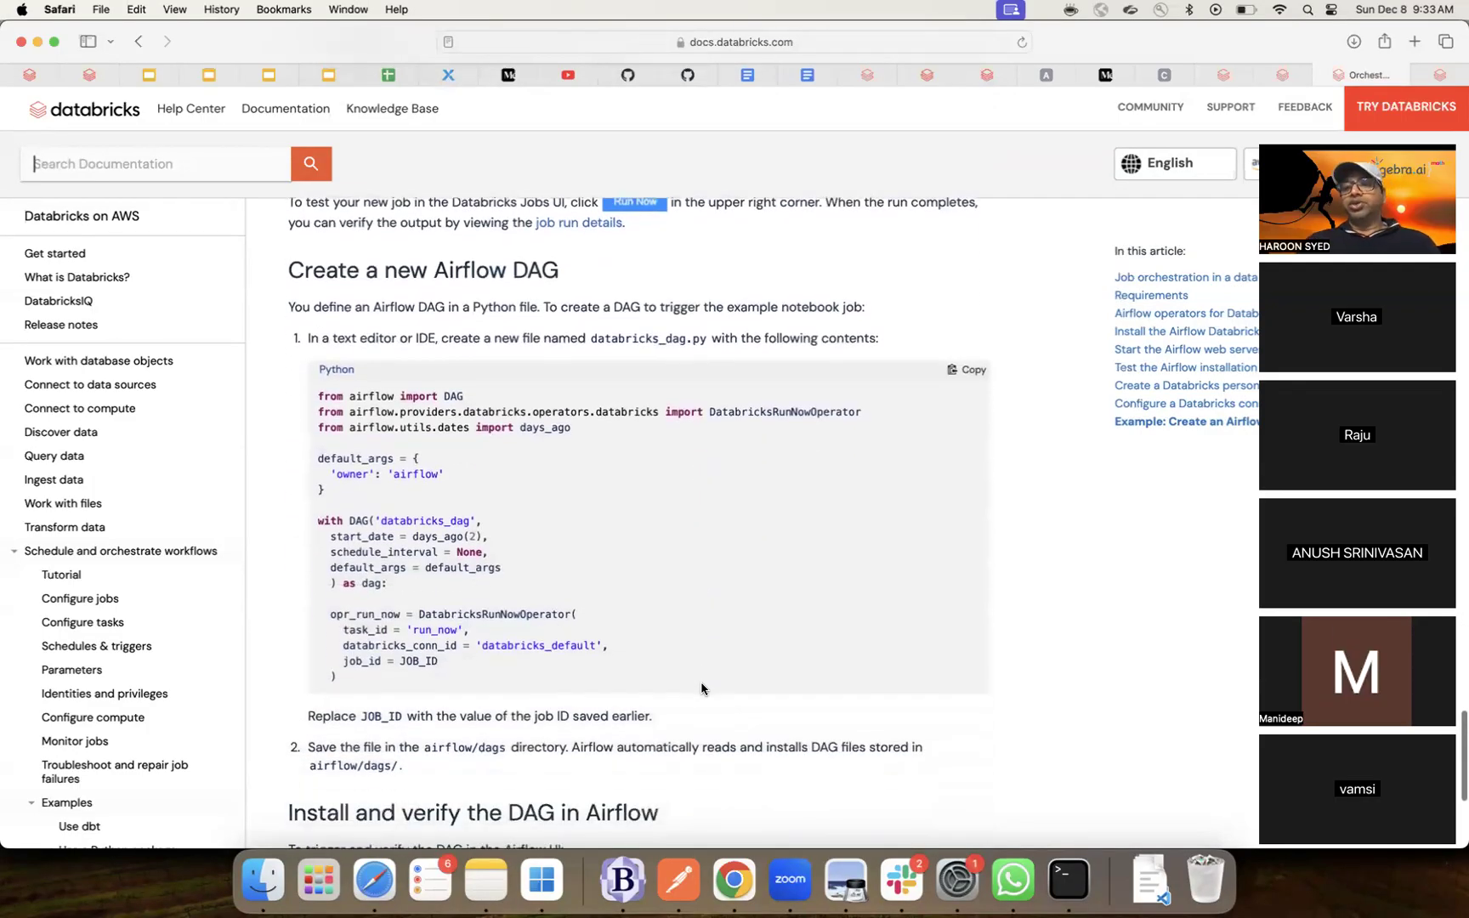
scroll(702, 688, "down", 1)
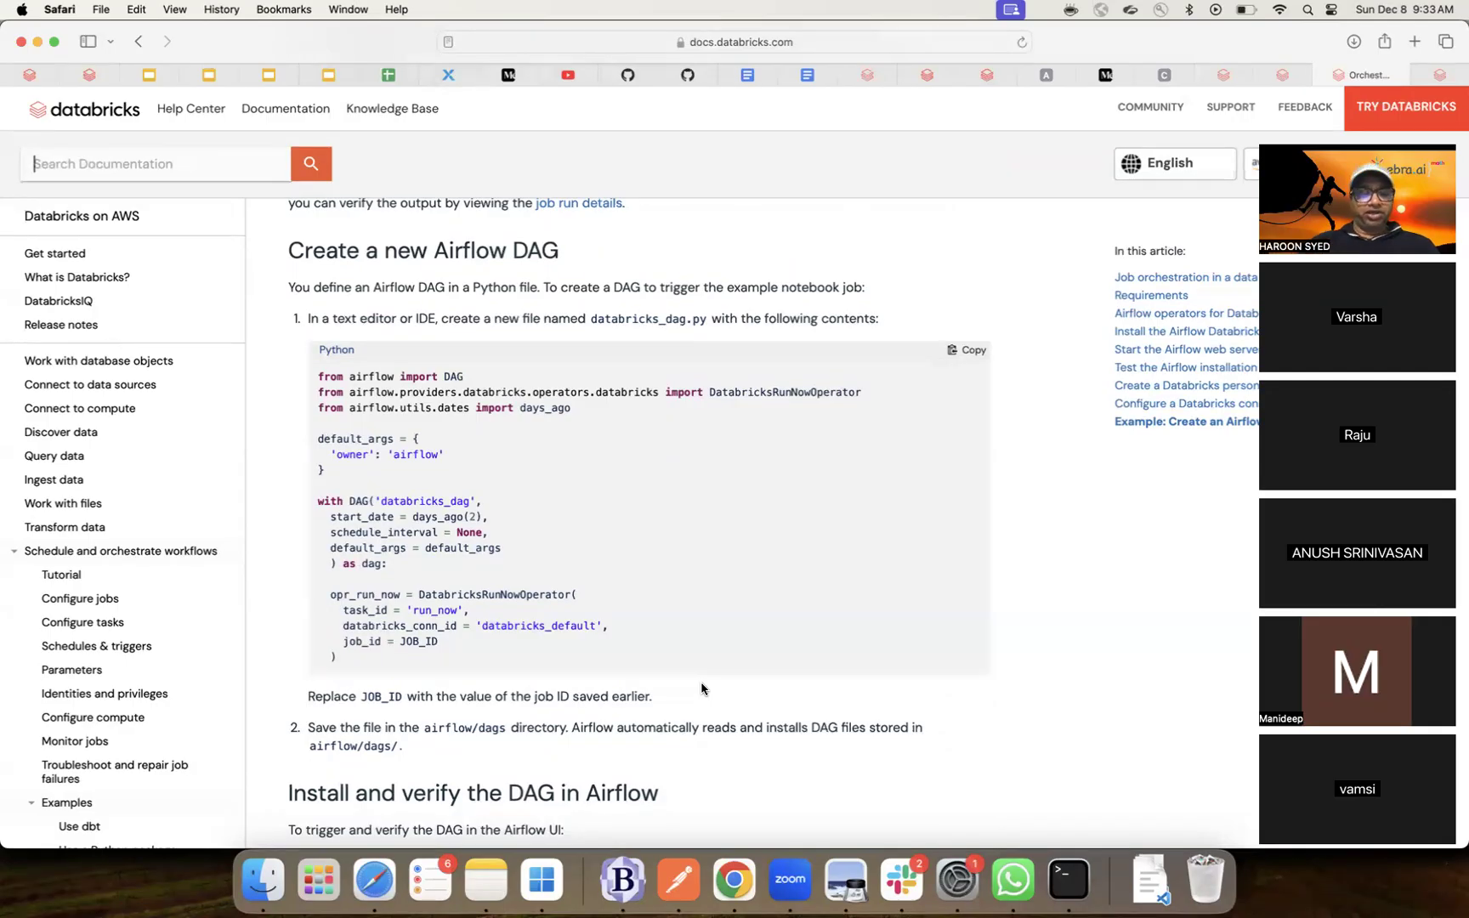
scroll(701, 689, "down", 4)
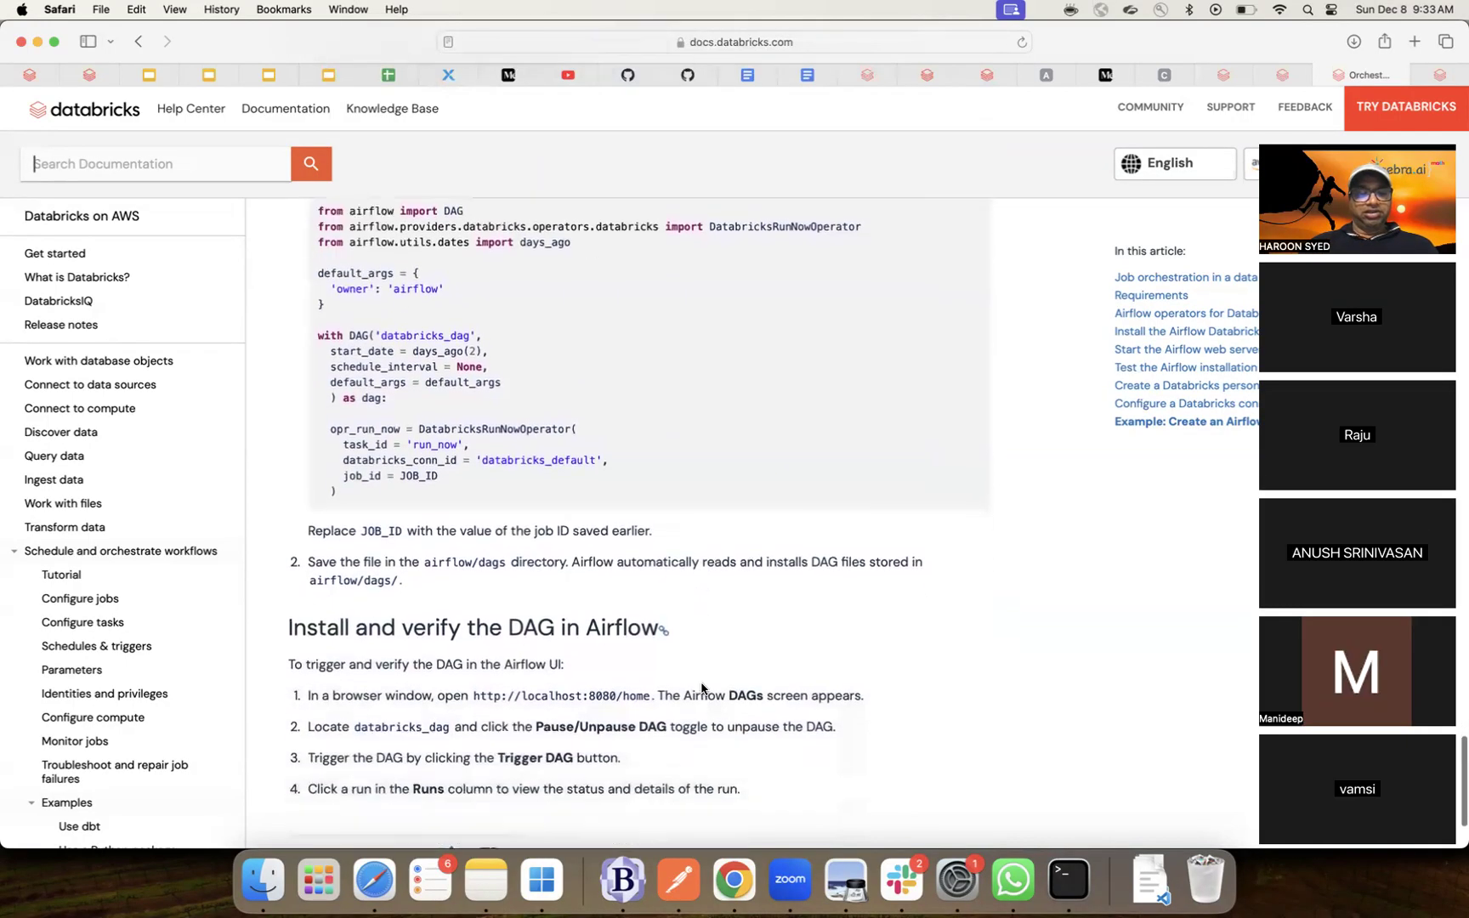
scroll(701, 688, "down", 5)
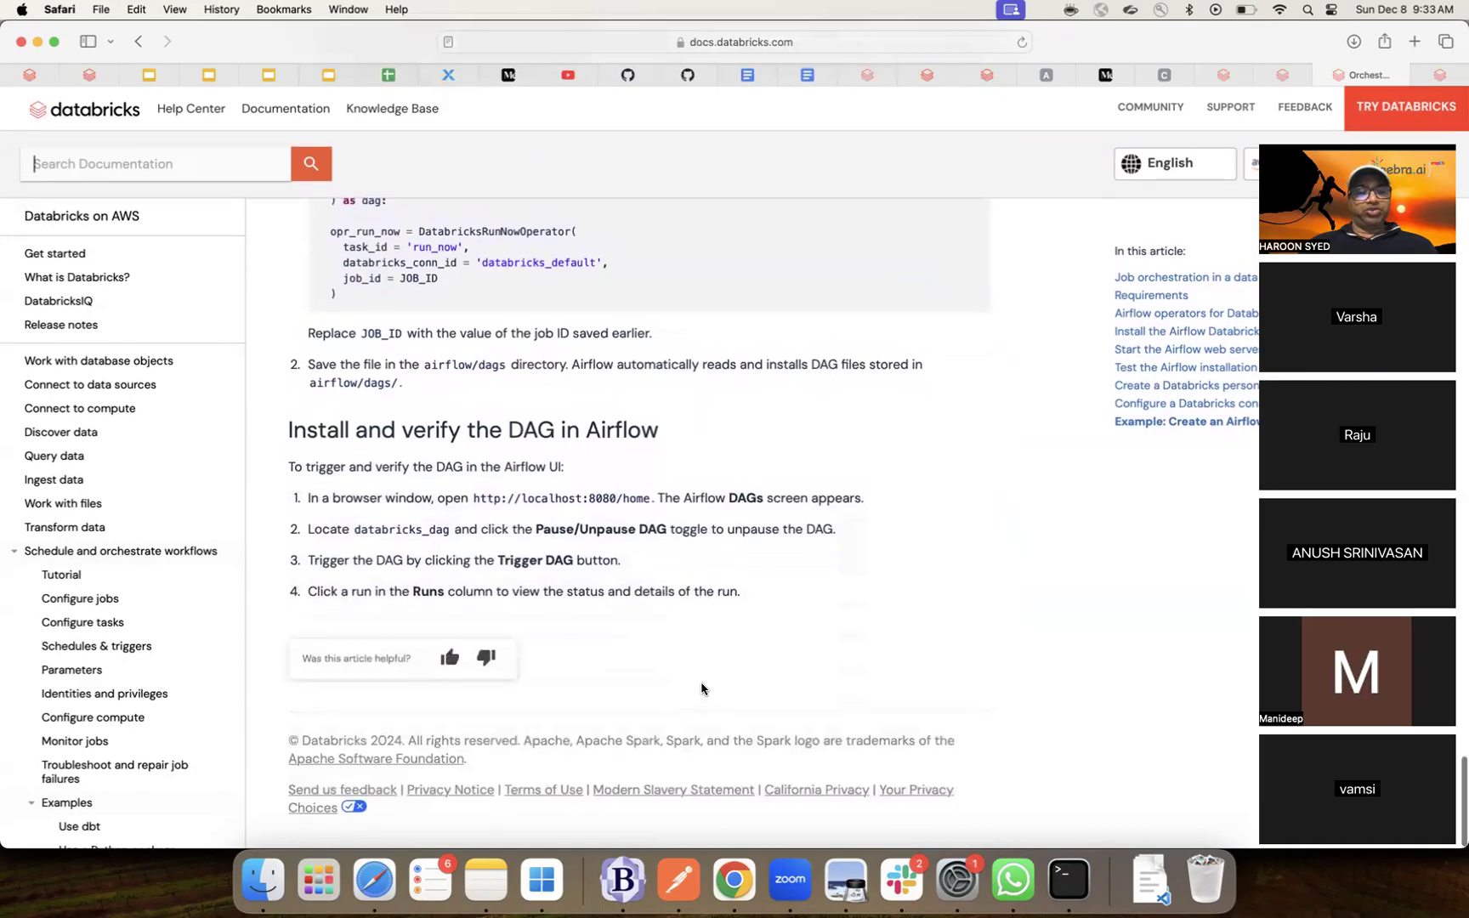
scroll(701, 689, "up", 2)
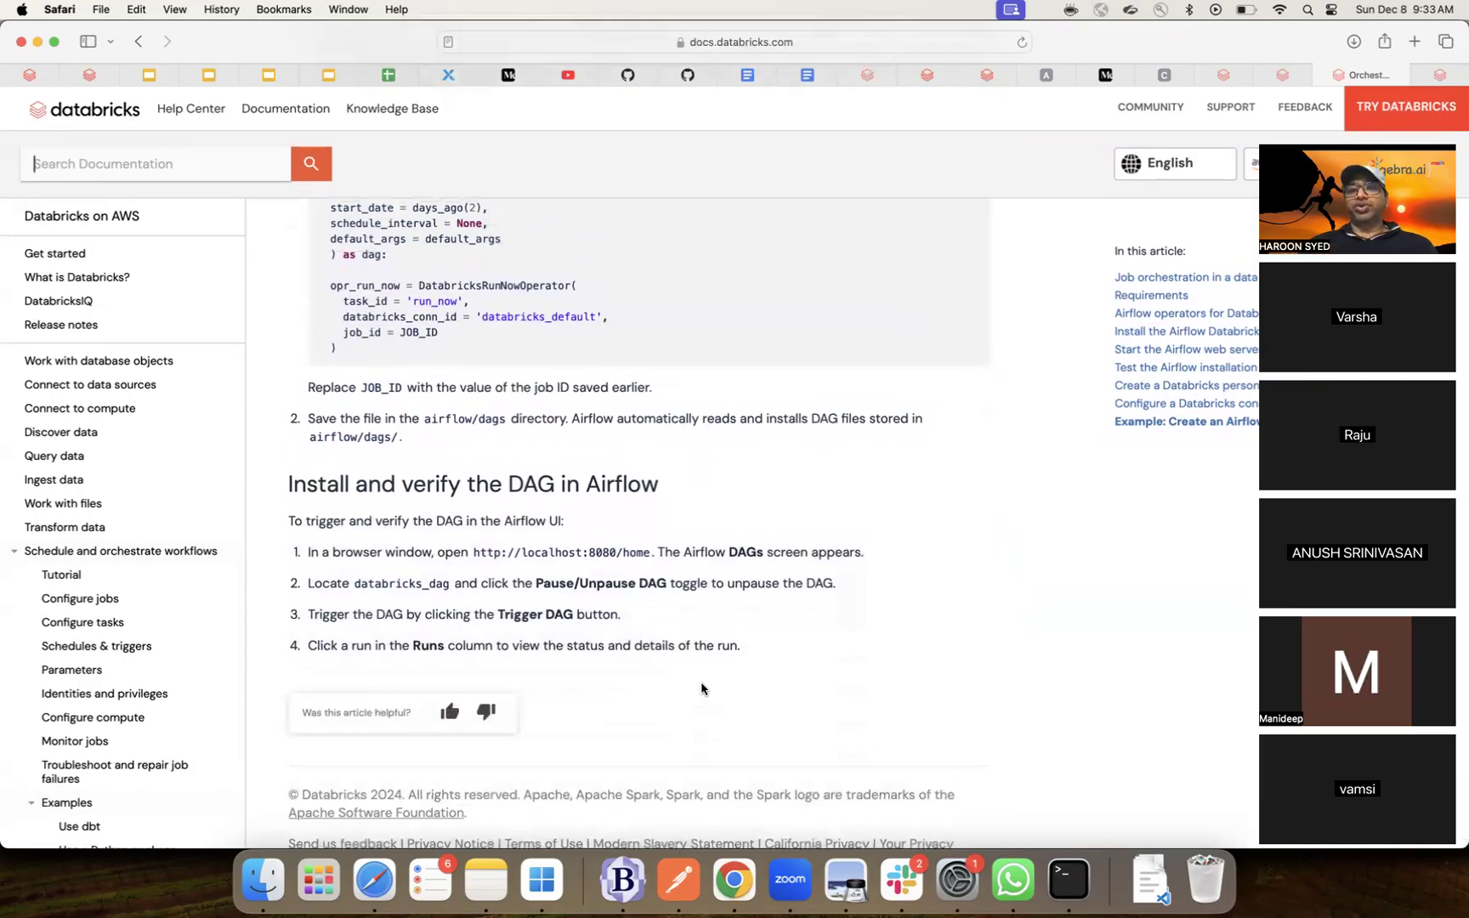
- Glance at the Structured Streaming and Kafka doc tabs, then return to the sample Job's Tasks view
left_click(1281, 77)
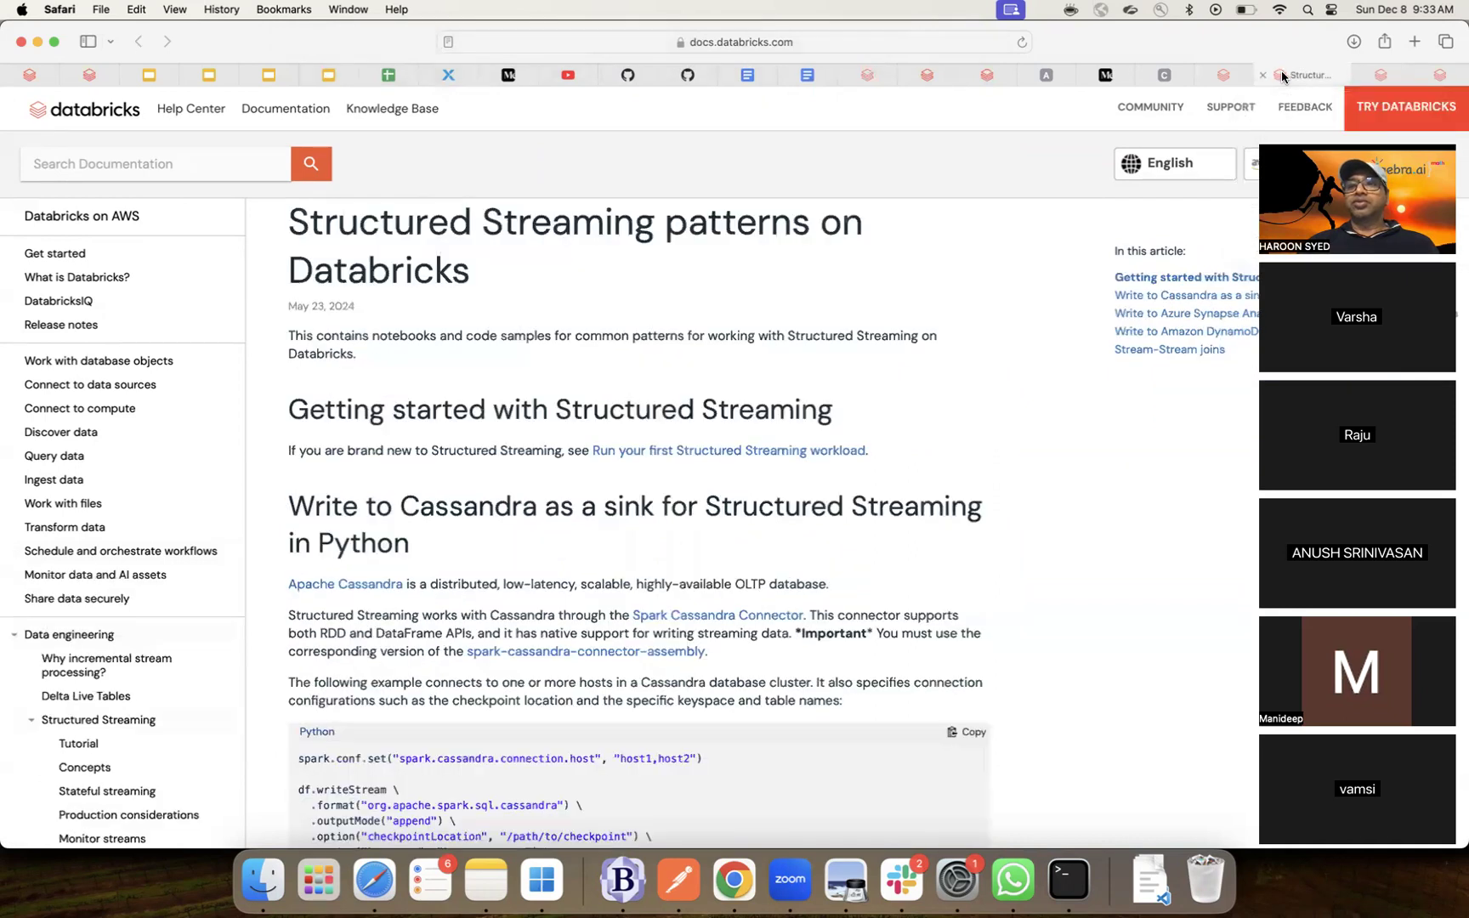
left_click(1226, 77)
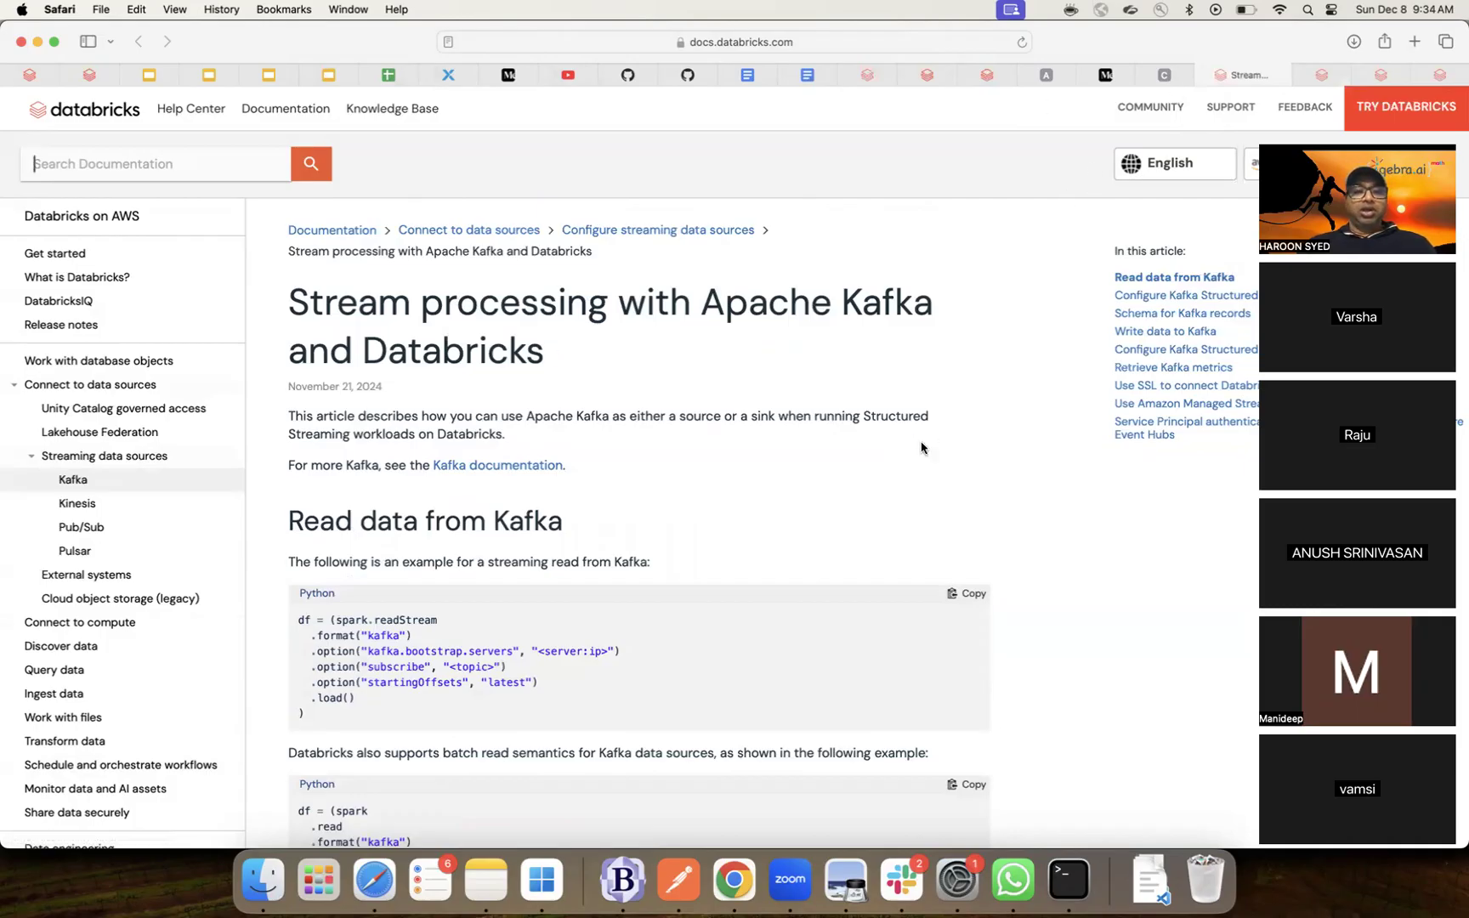
left_click(927, 77)
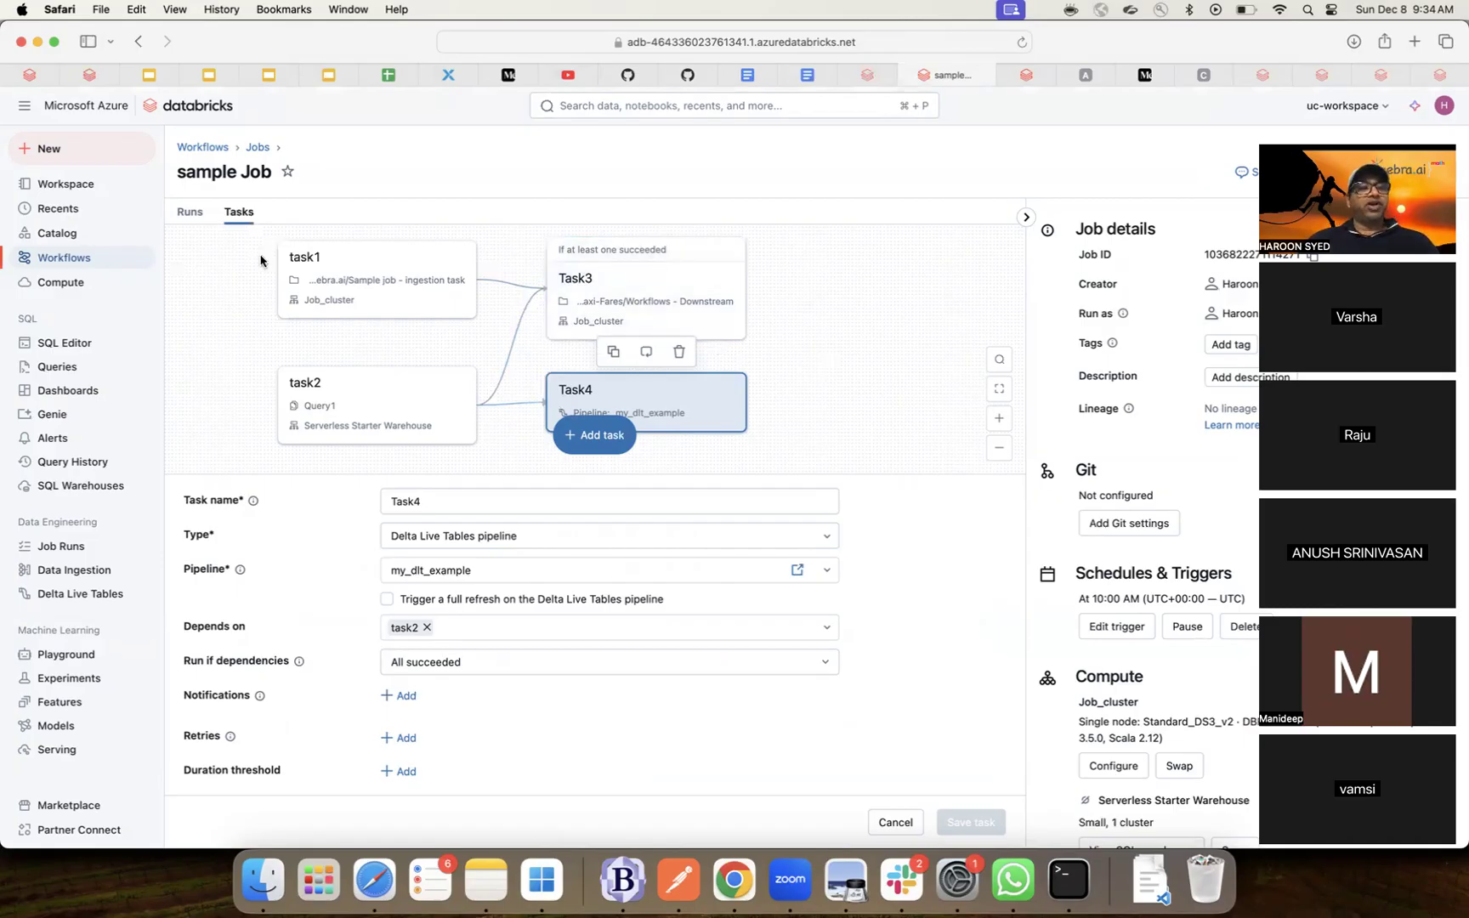
- Go back to the Workflows jobs list and open 'sample Job' to view its runs
left_click(205, 150)
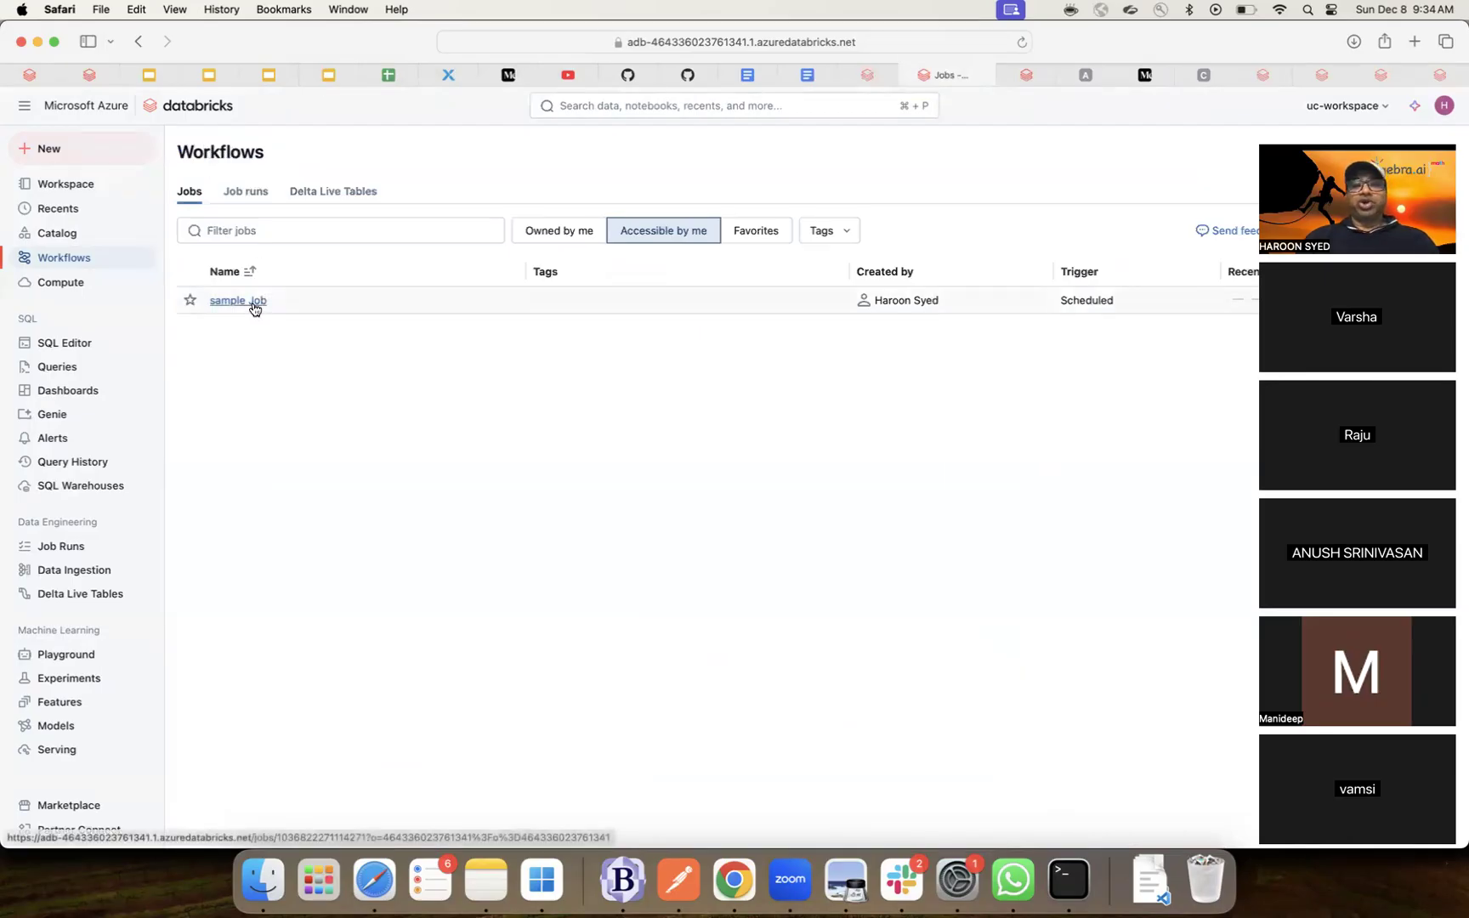
left_click(1294, 139)
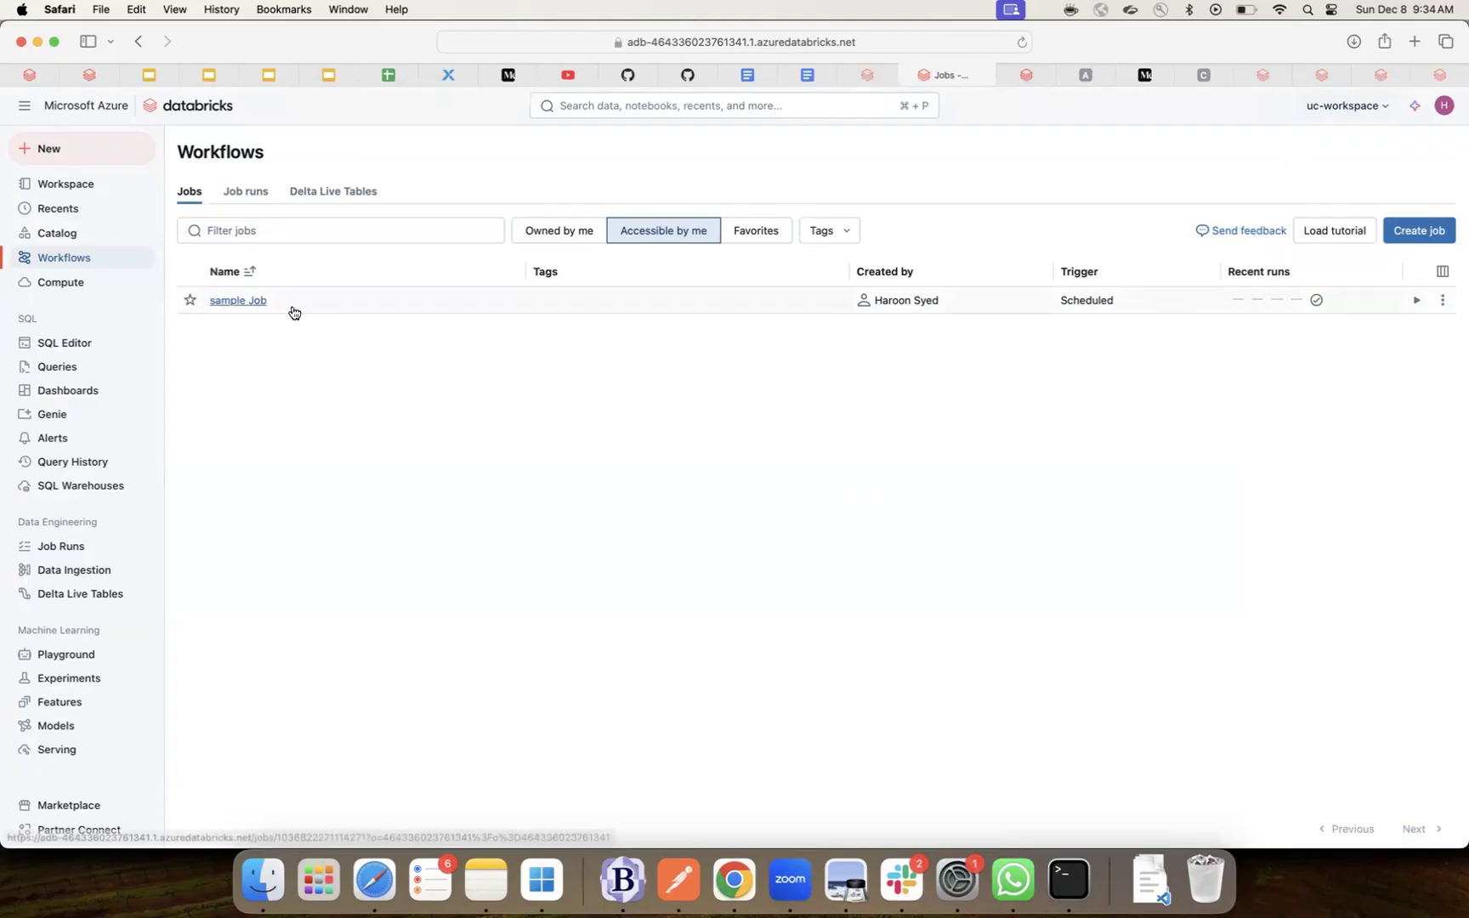
left_click(239, 301)
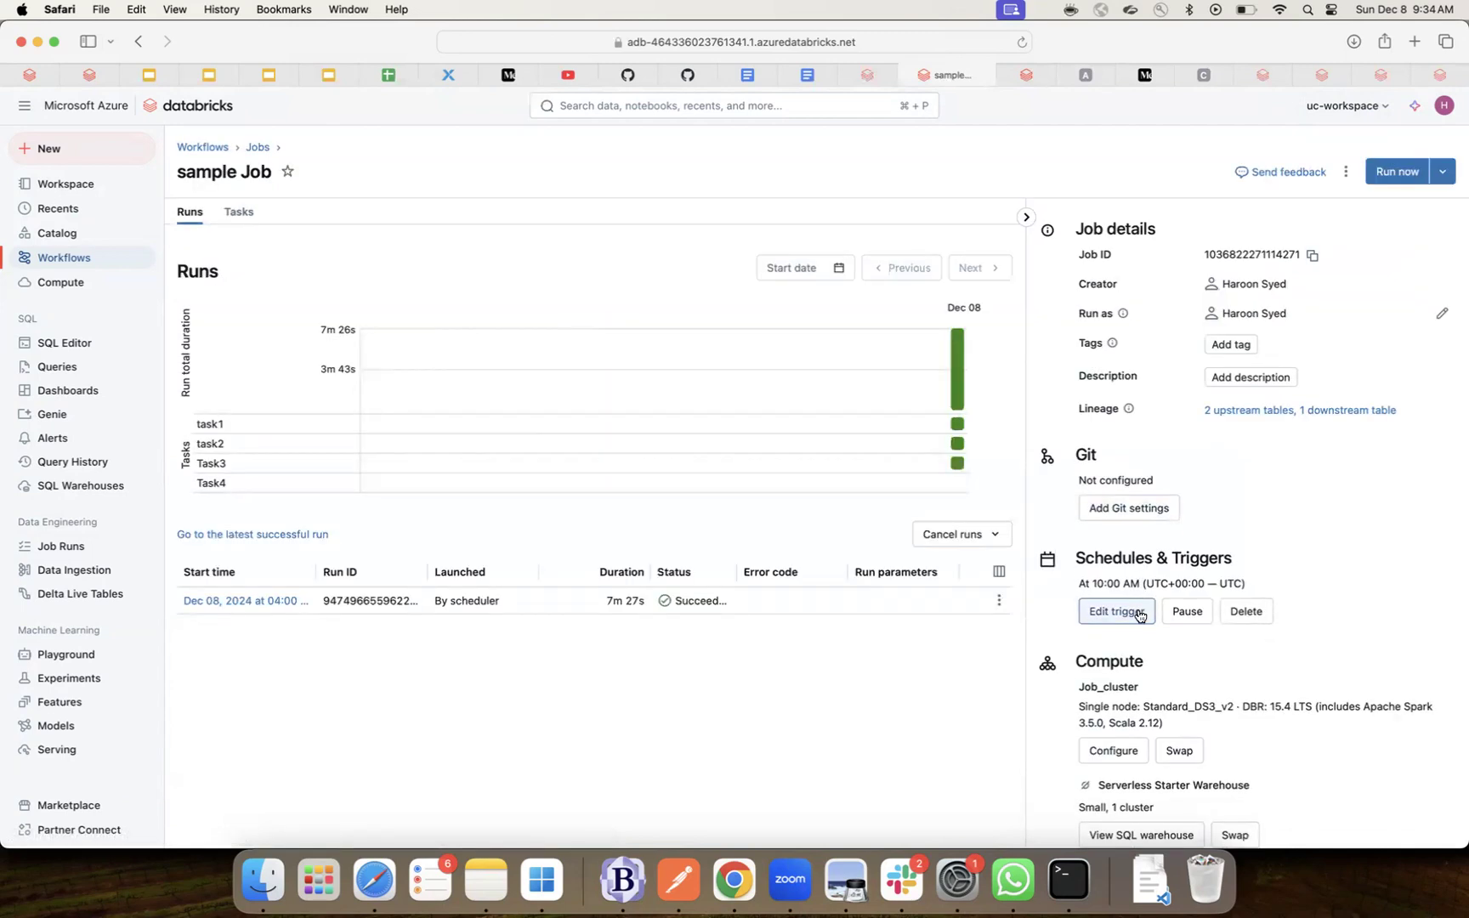
- Open the job's Schedules & Triggers settings, briefly pick Continuous, and keep the trigger Scheduled
left_click(1139, 613)
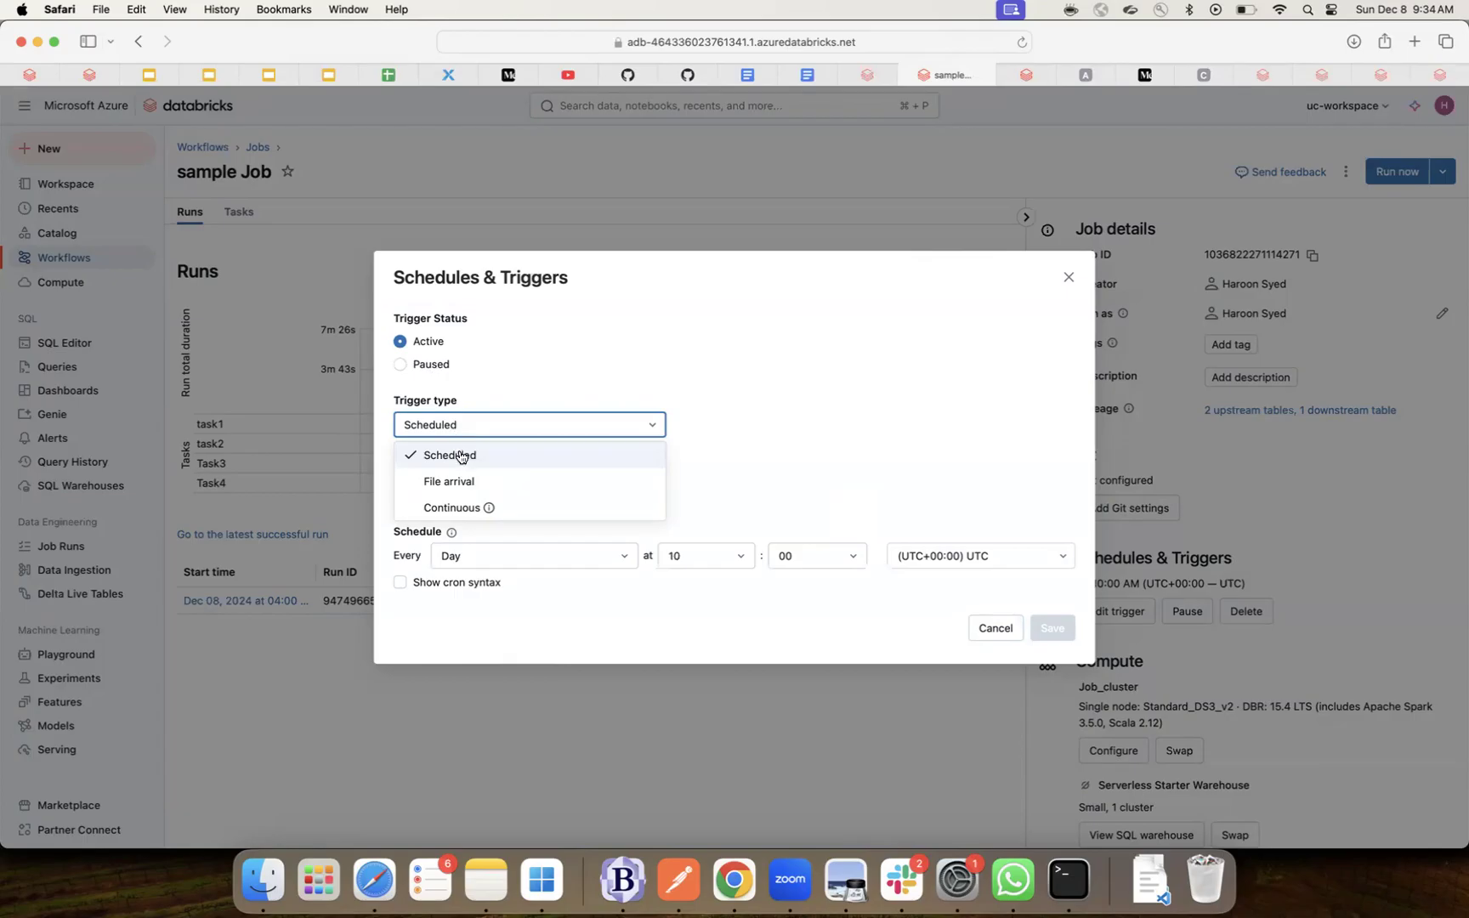
left_click(465, 507)
left_click(481, 476)
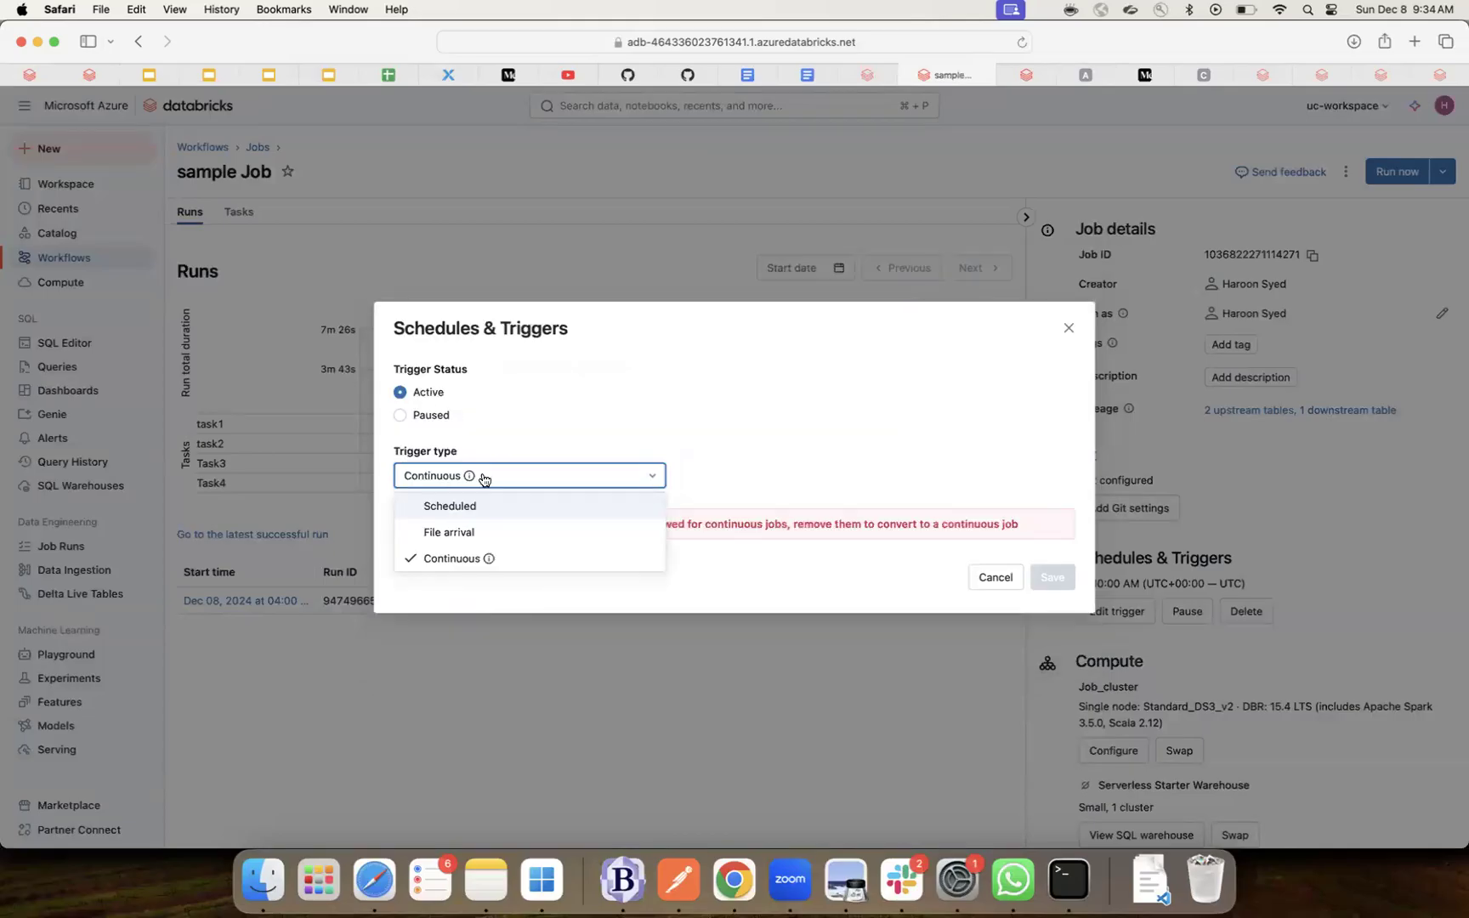
left_click(469, 508)
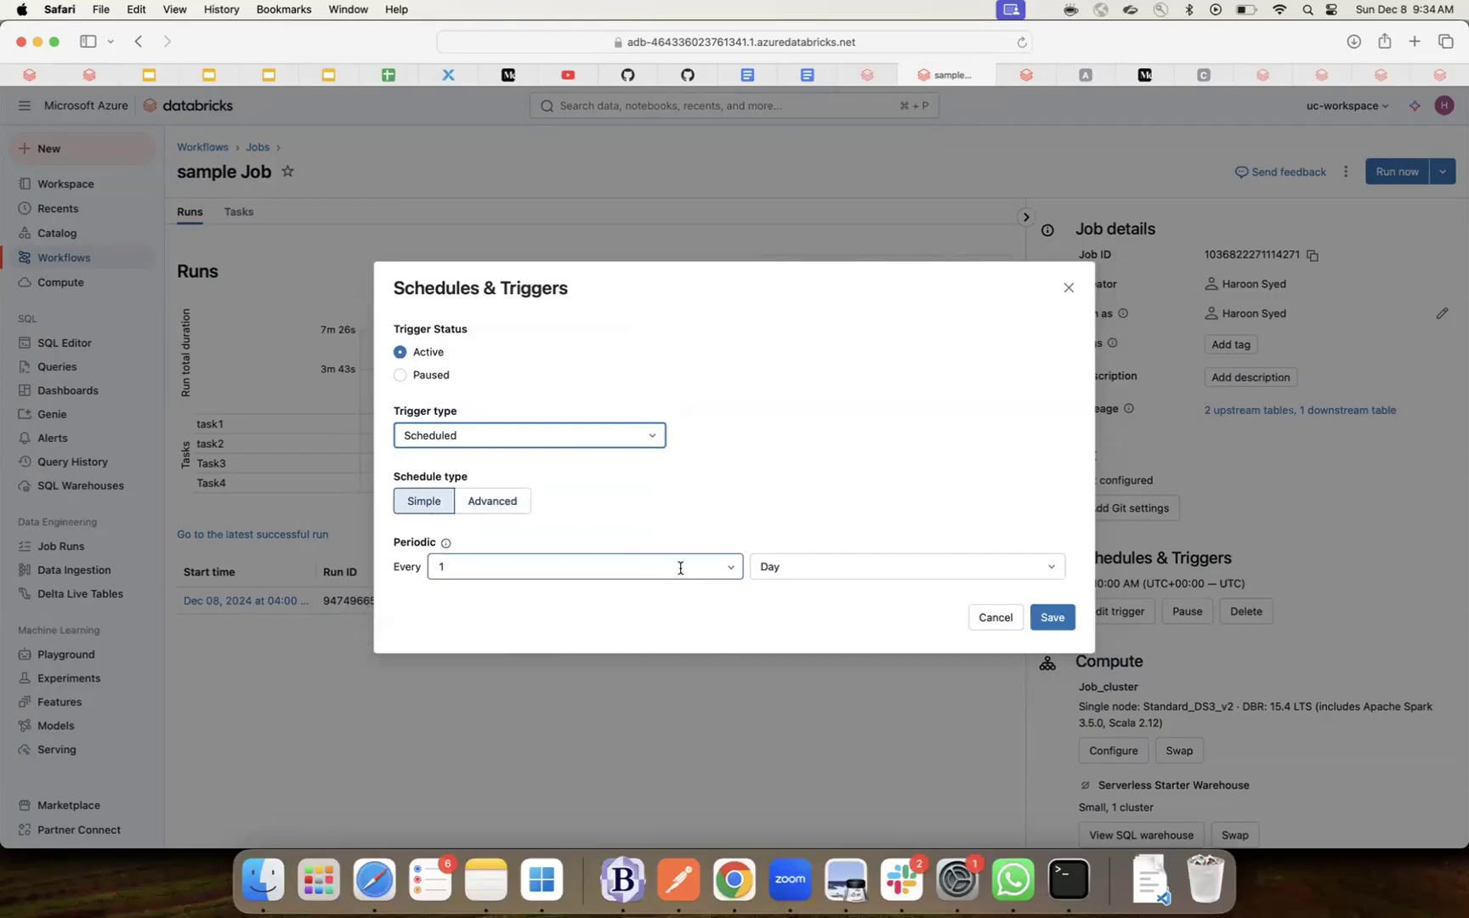
left_click(777, 575)
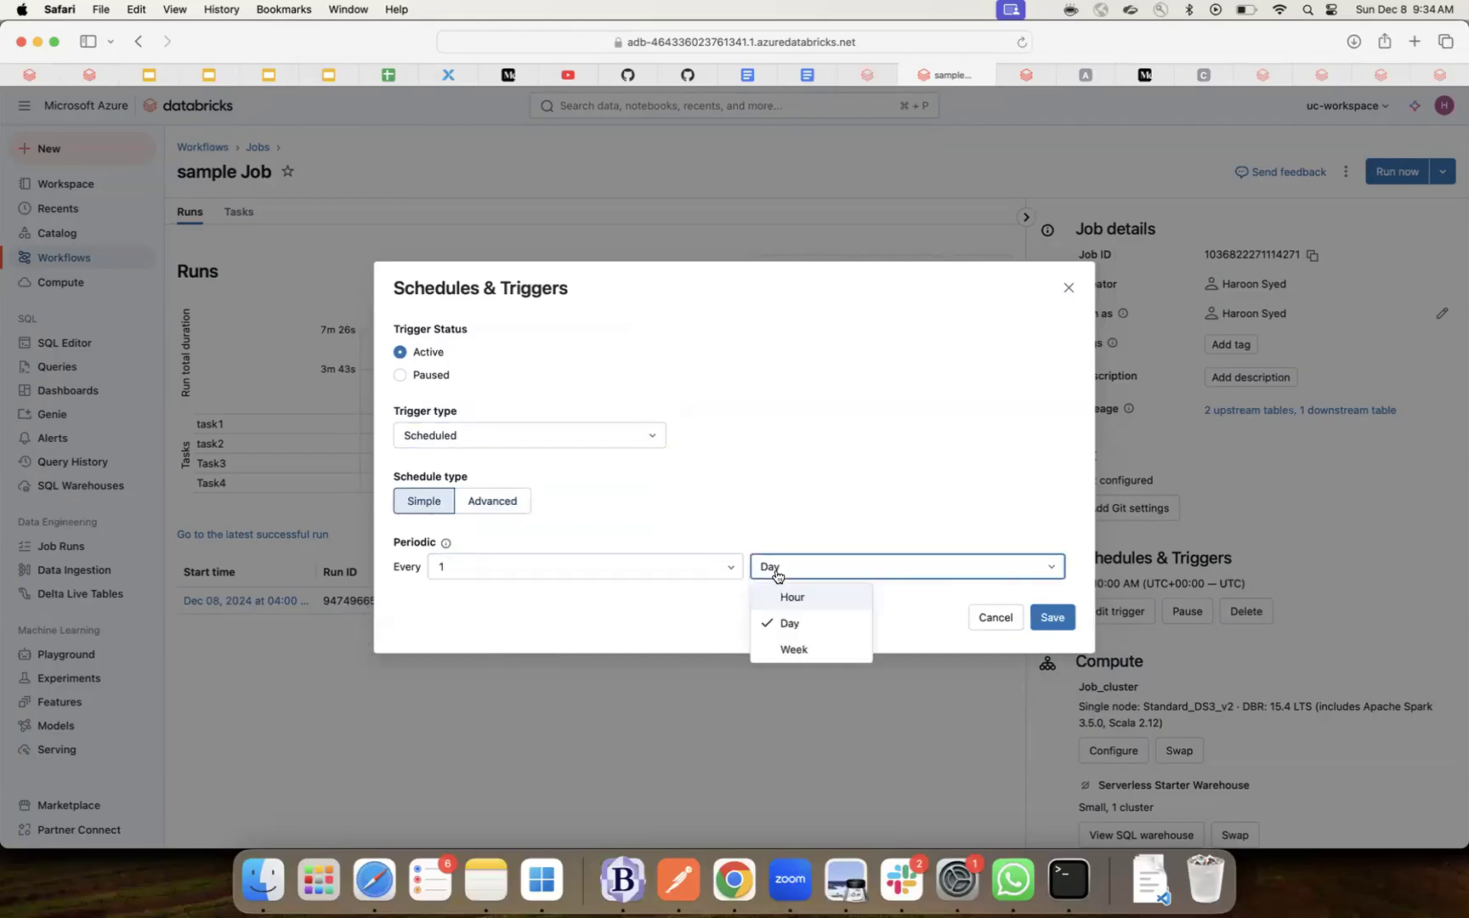
left_click(682, 566)
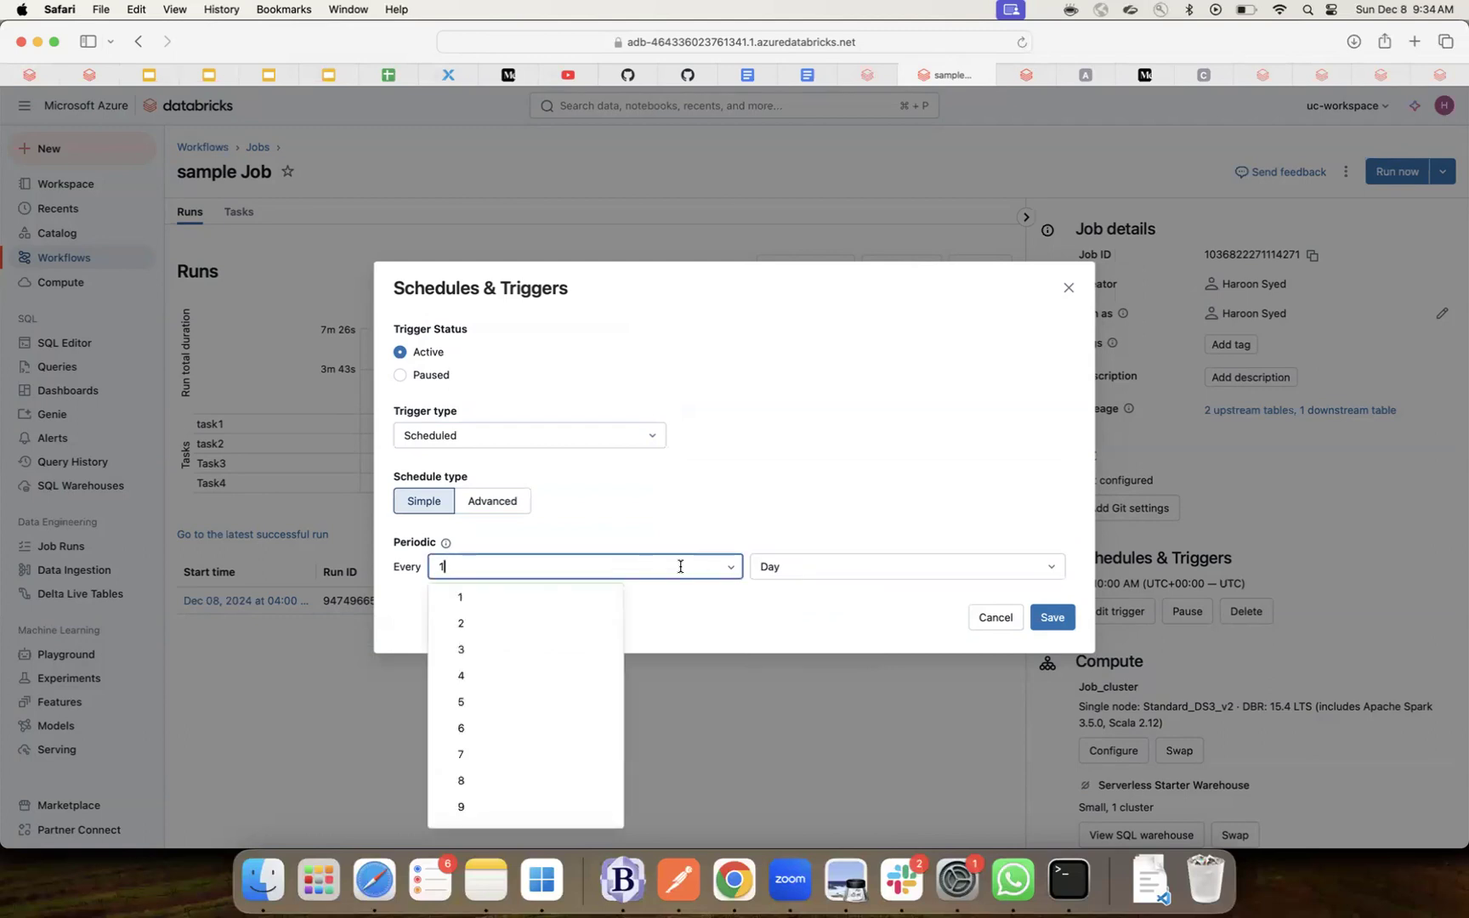
- Preview the Advanced schedule form and toggle its cron syntax view on and off
left_click(508, 501)
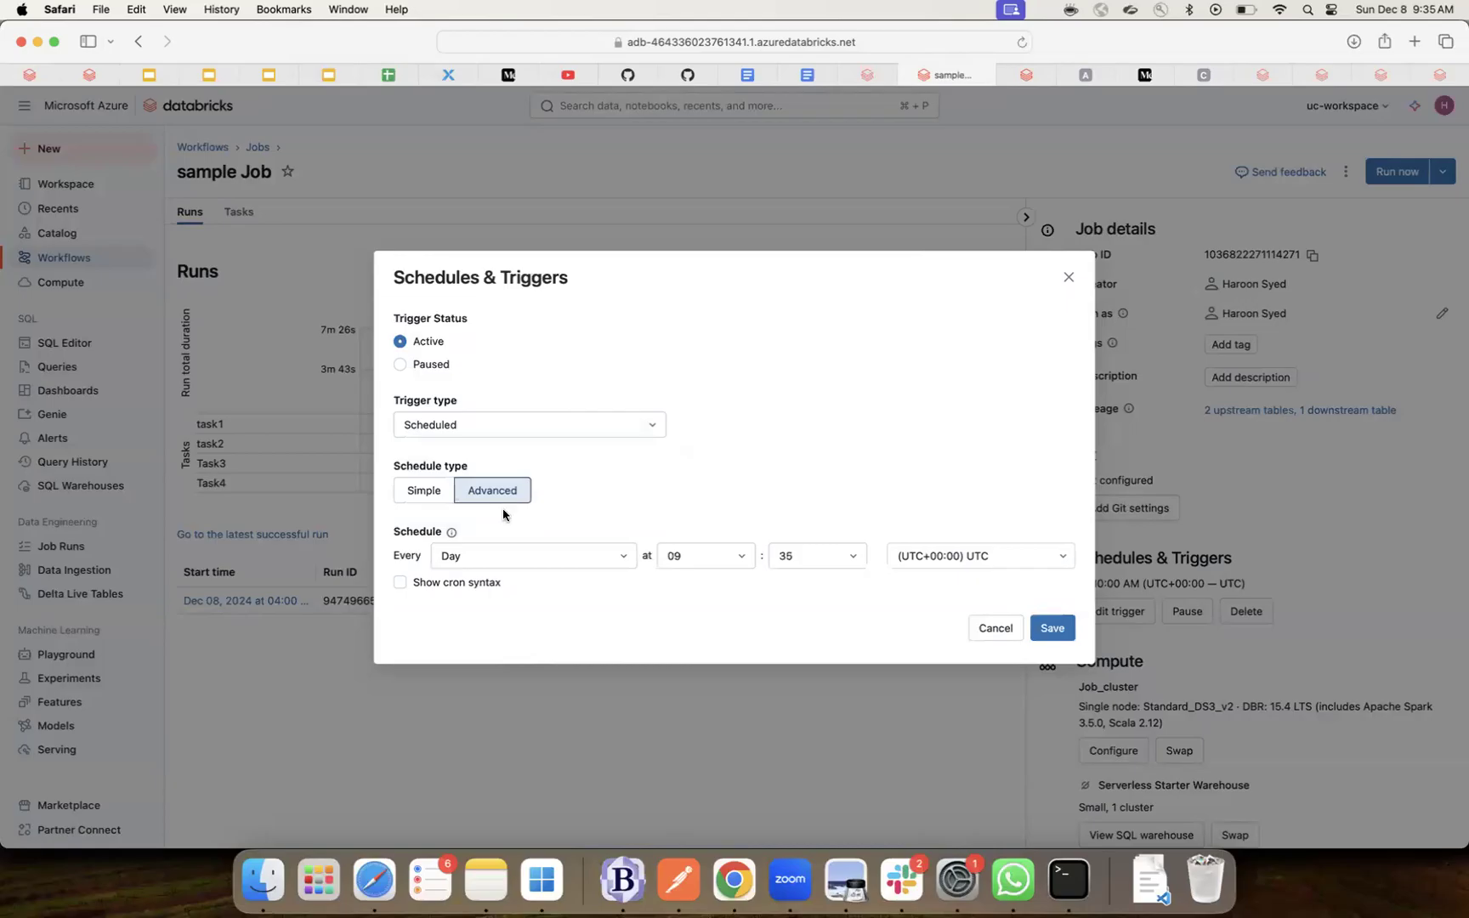
left_click(627, 560)
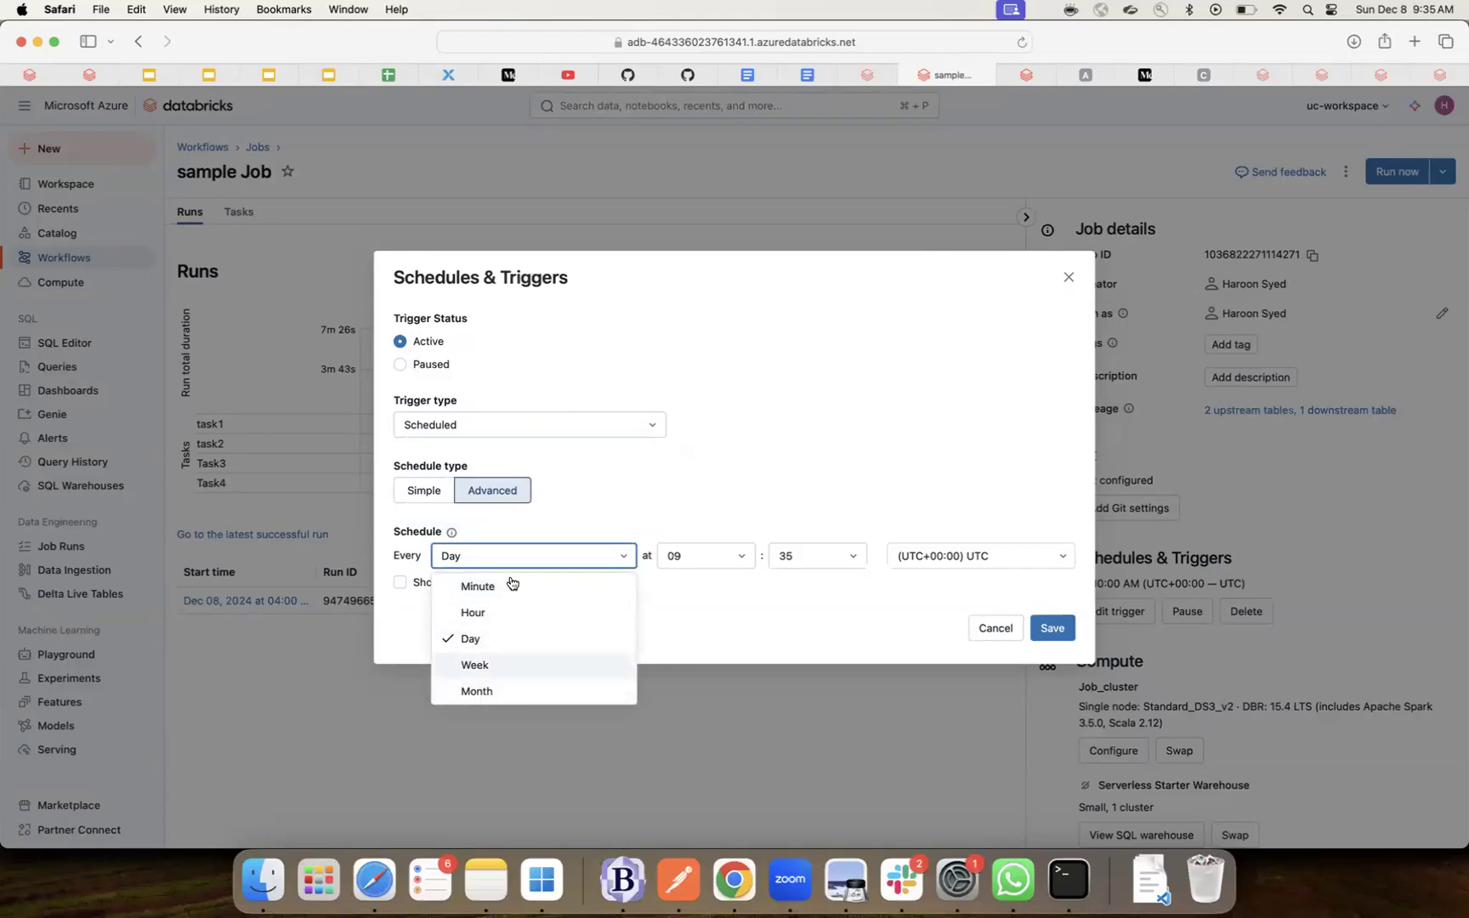
left_click(825, 609)
left_click(401, 584)
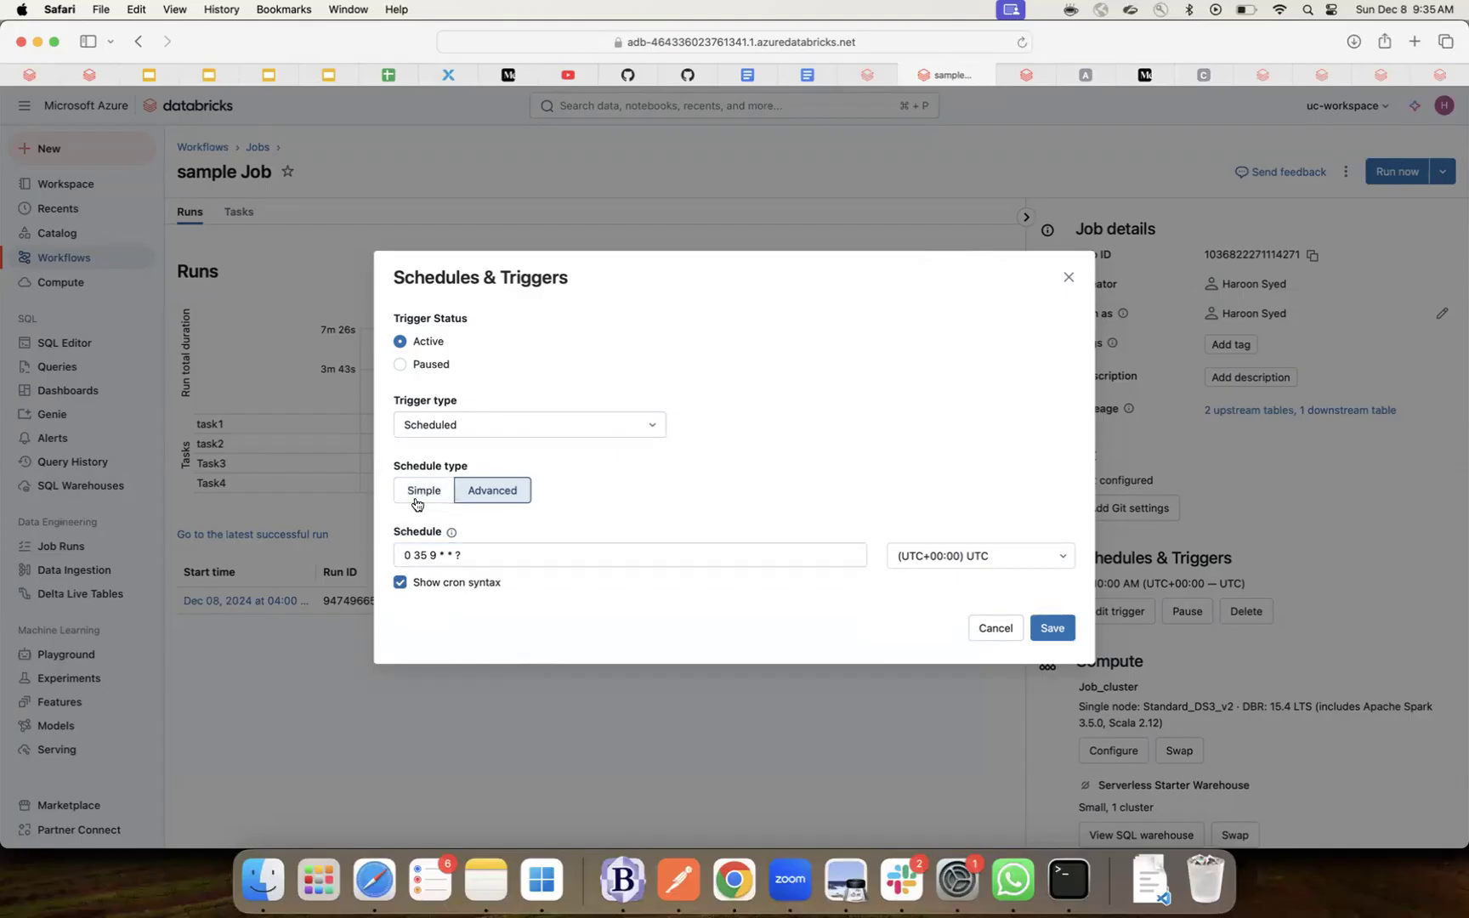
left_click(399, 584)
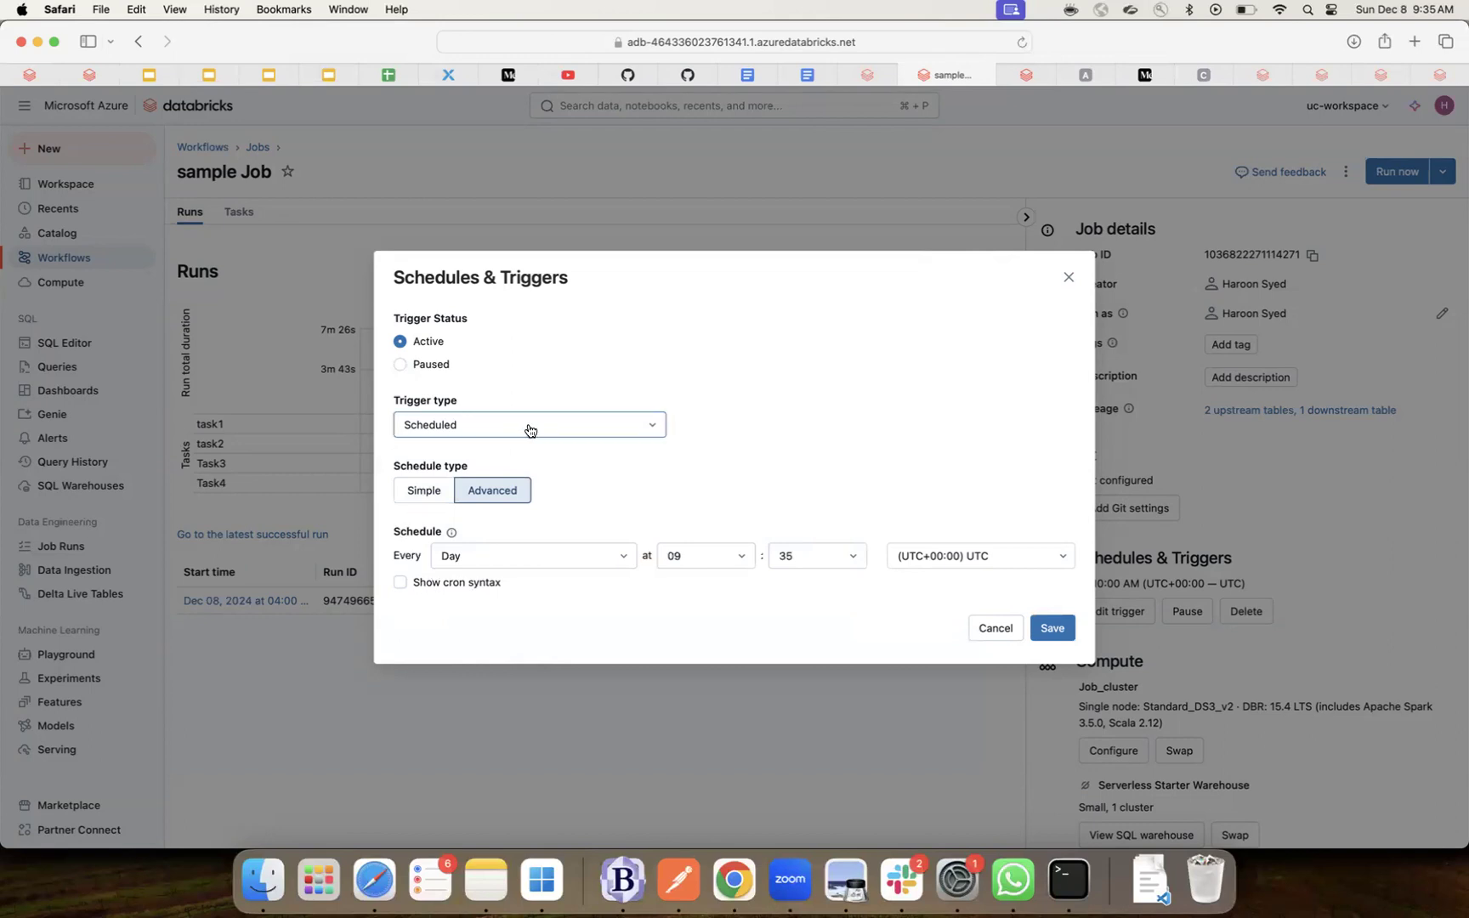
- Return to a Simple every-1-day schedule and bring up the trigger type list
left_click(632, 565)
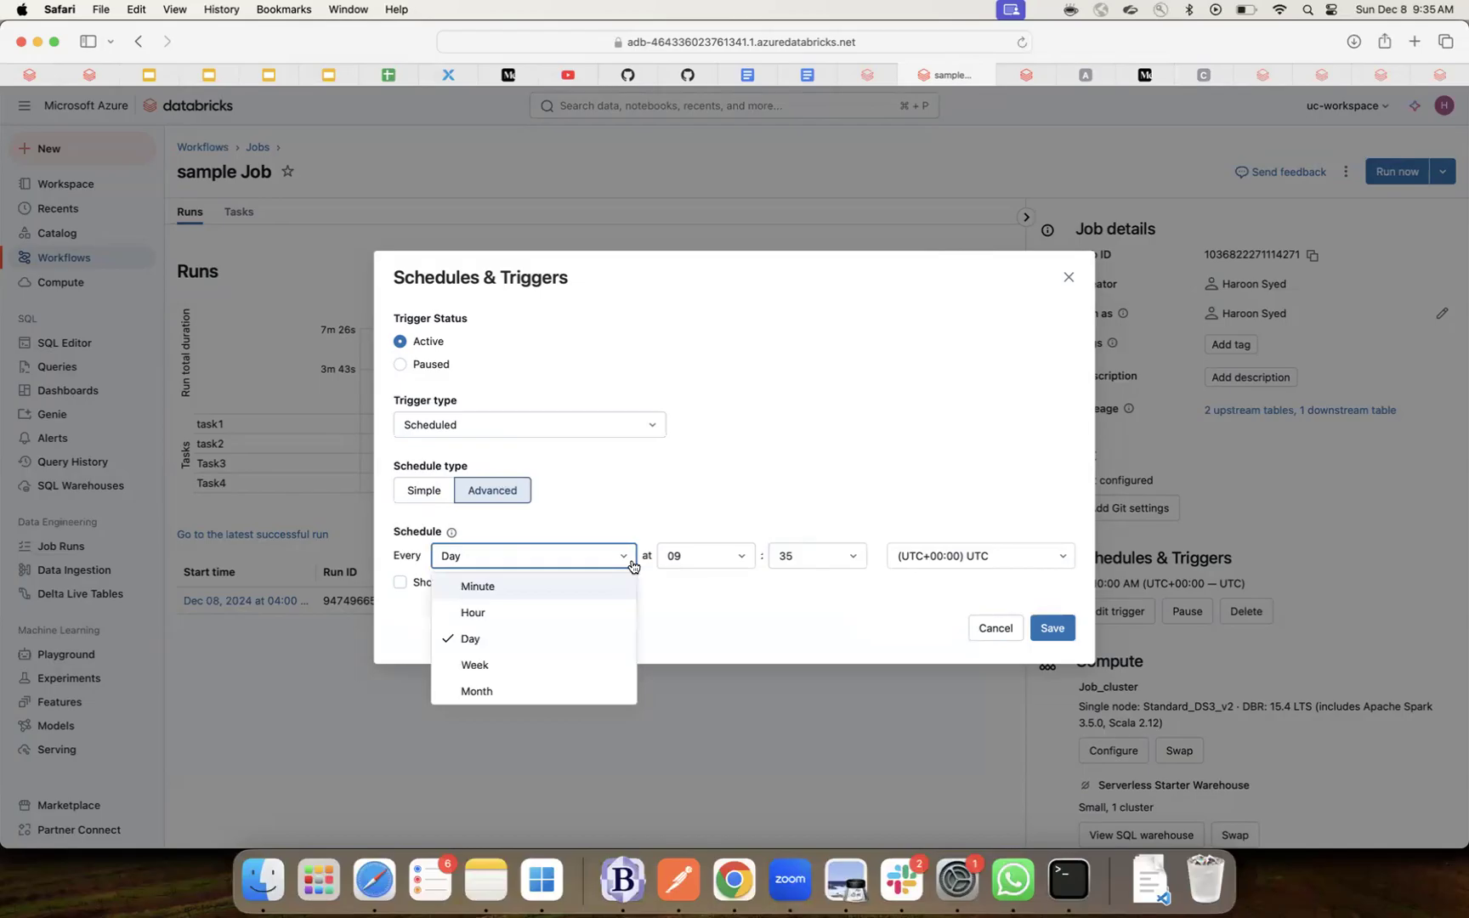
left_click(632, 566)
left_click(439, 492)
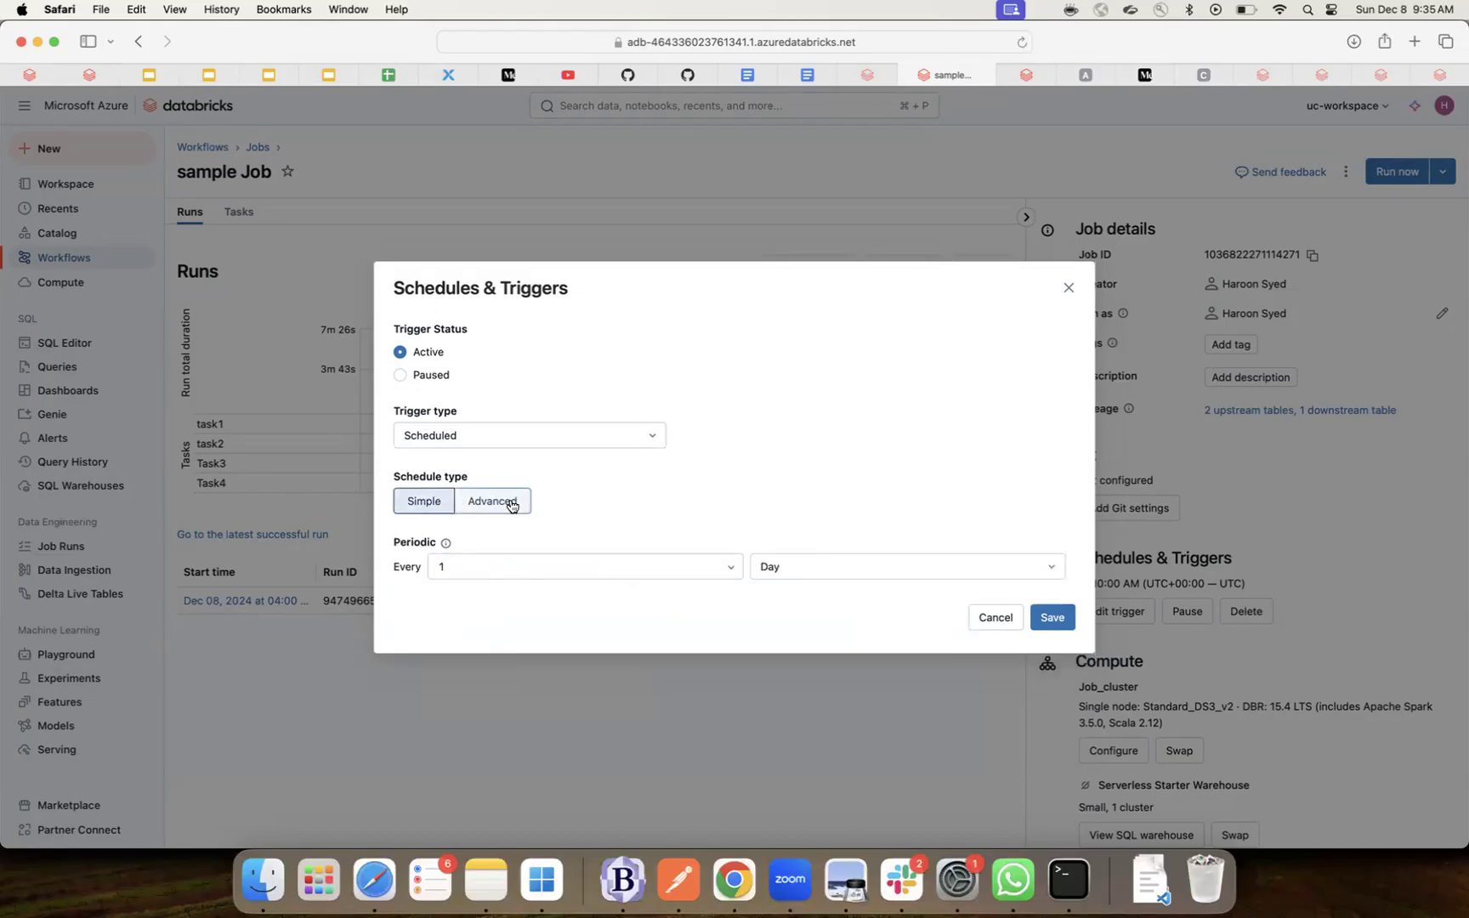
left_click(453, 436)
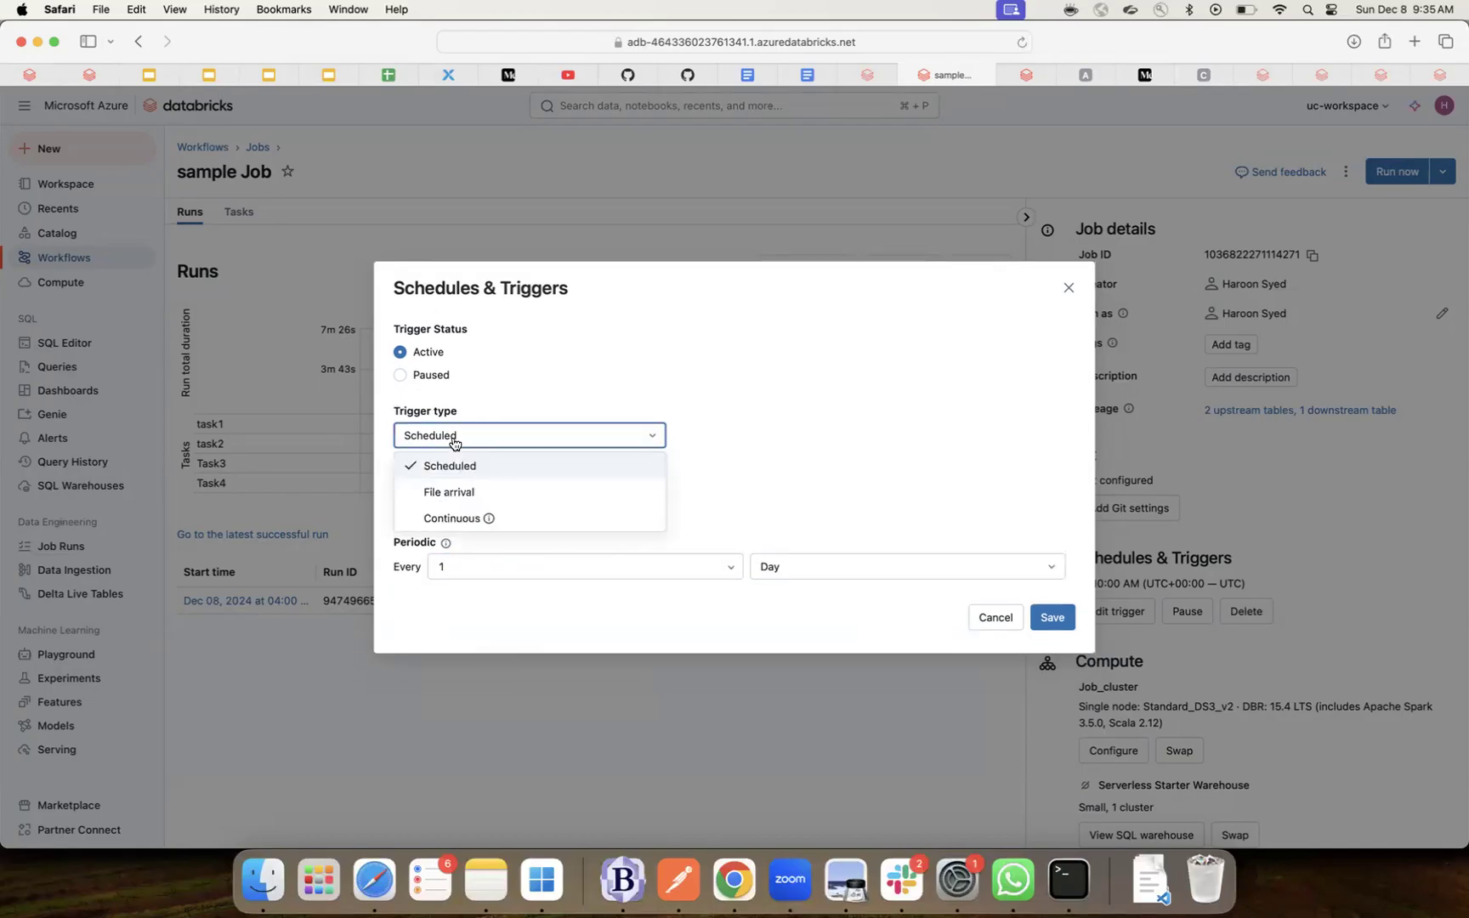
- Switch the trigger to File arrival and expand its advanced timing fields, leaving them empty
left_click(453, 491)
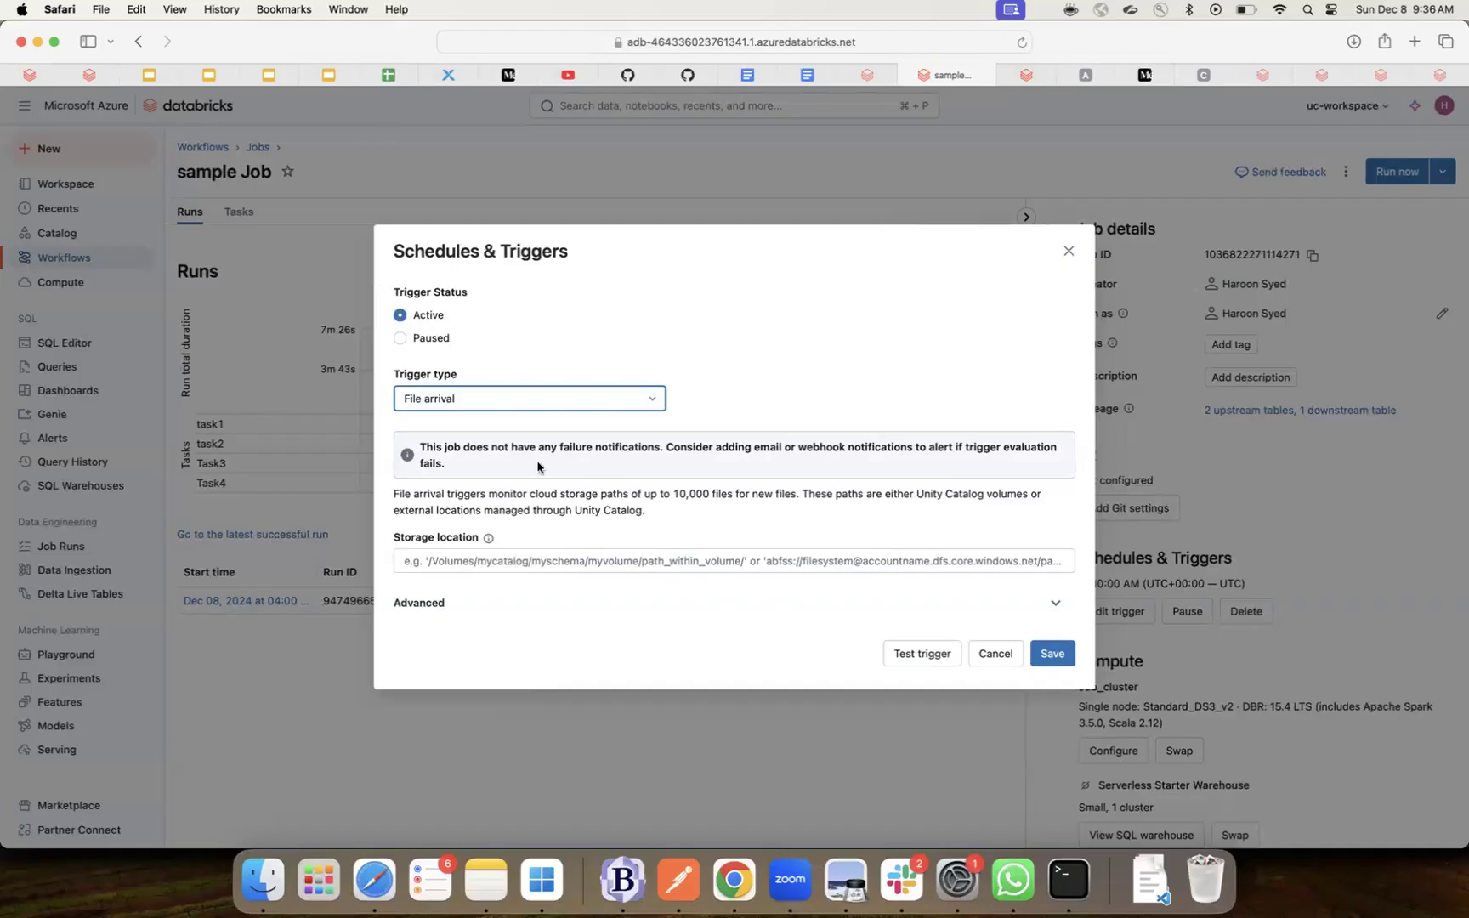
left_click(581, 562)
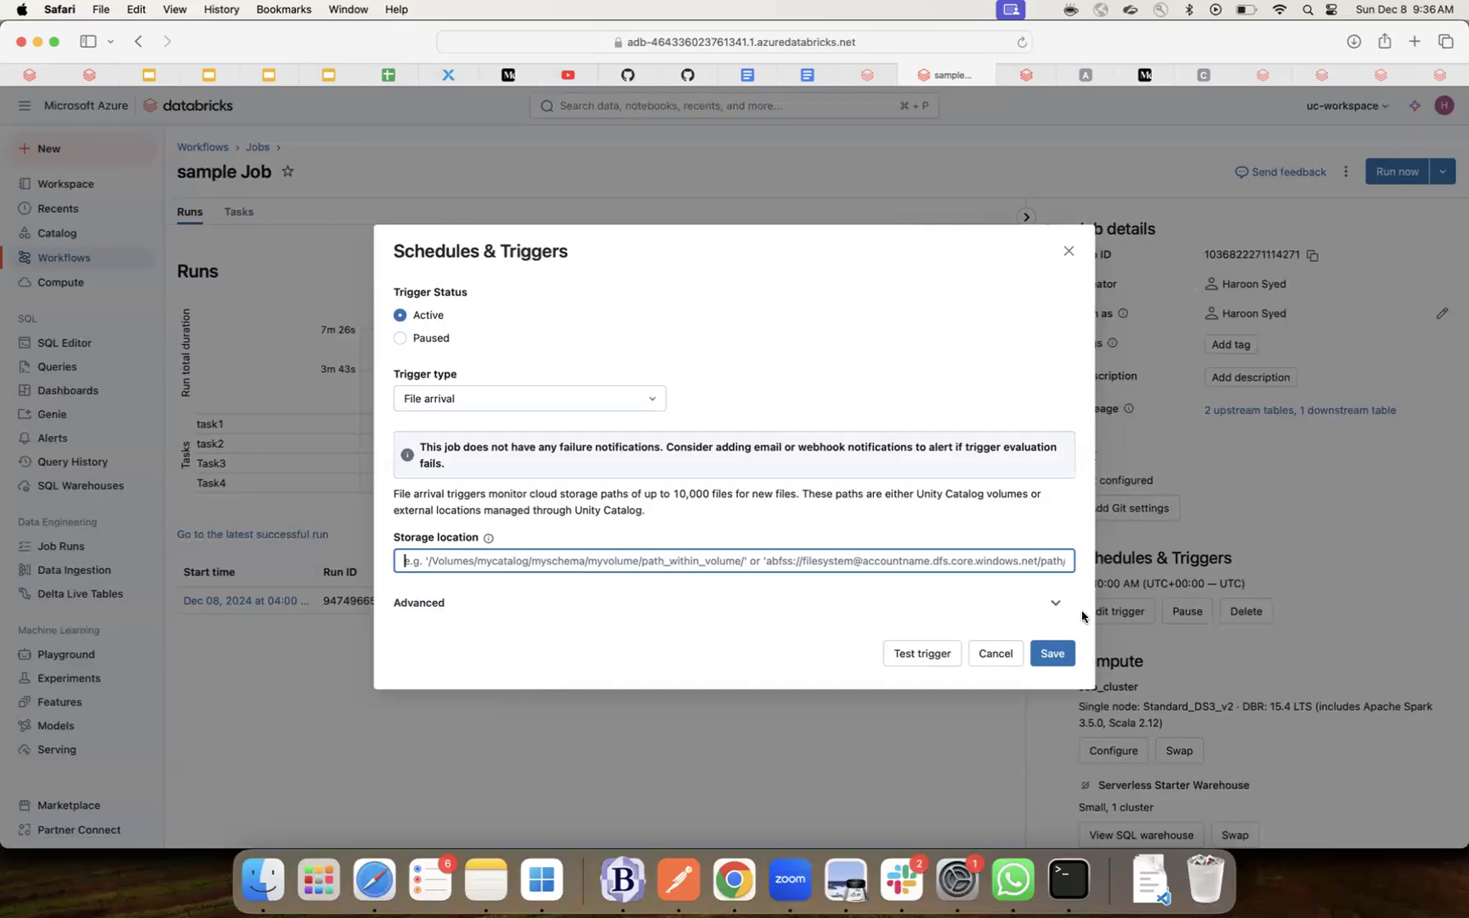
left_click(1058, 605)
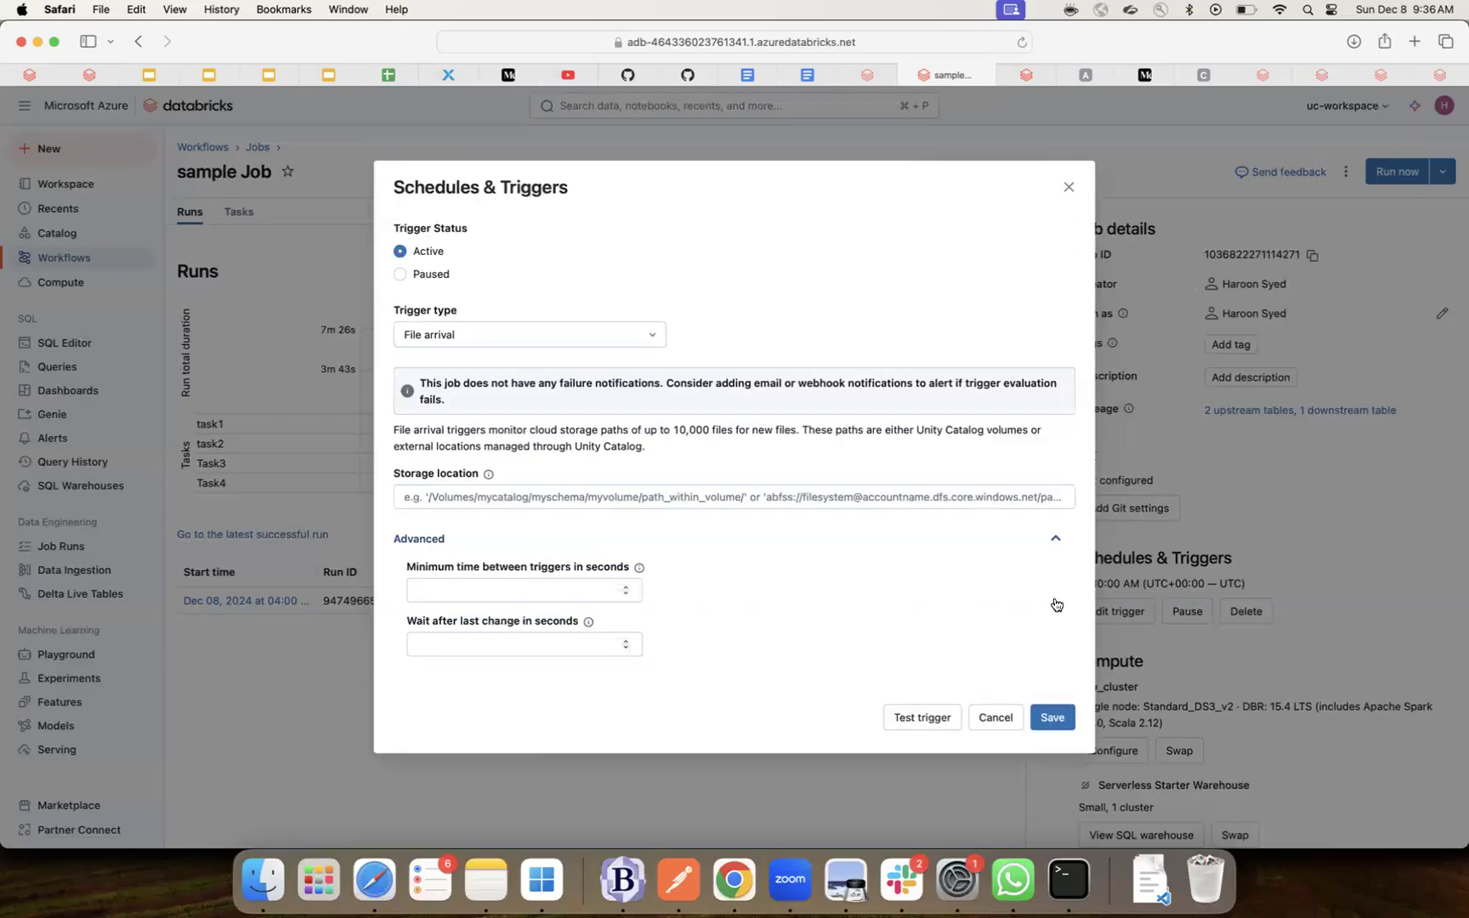
left_click(617, 595)
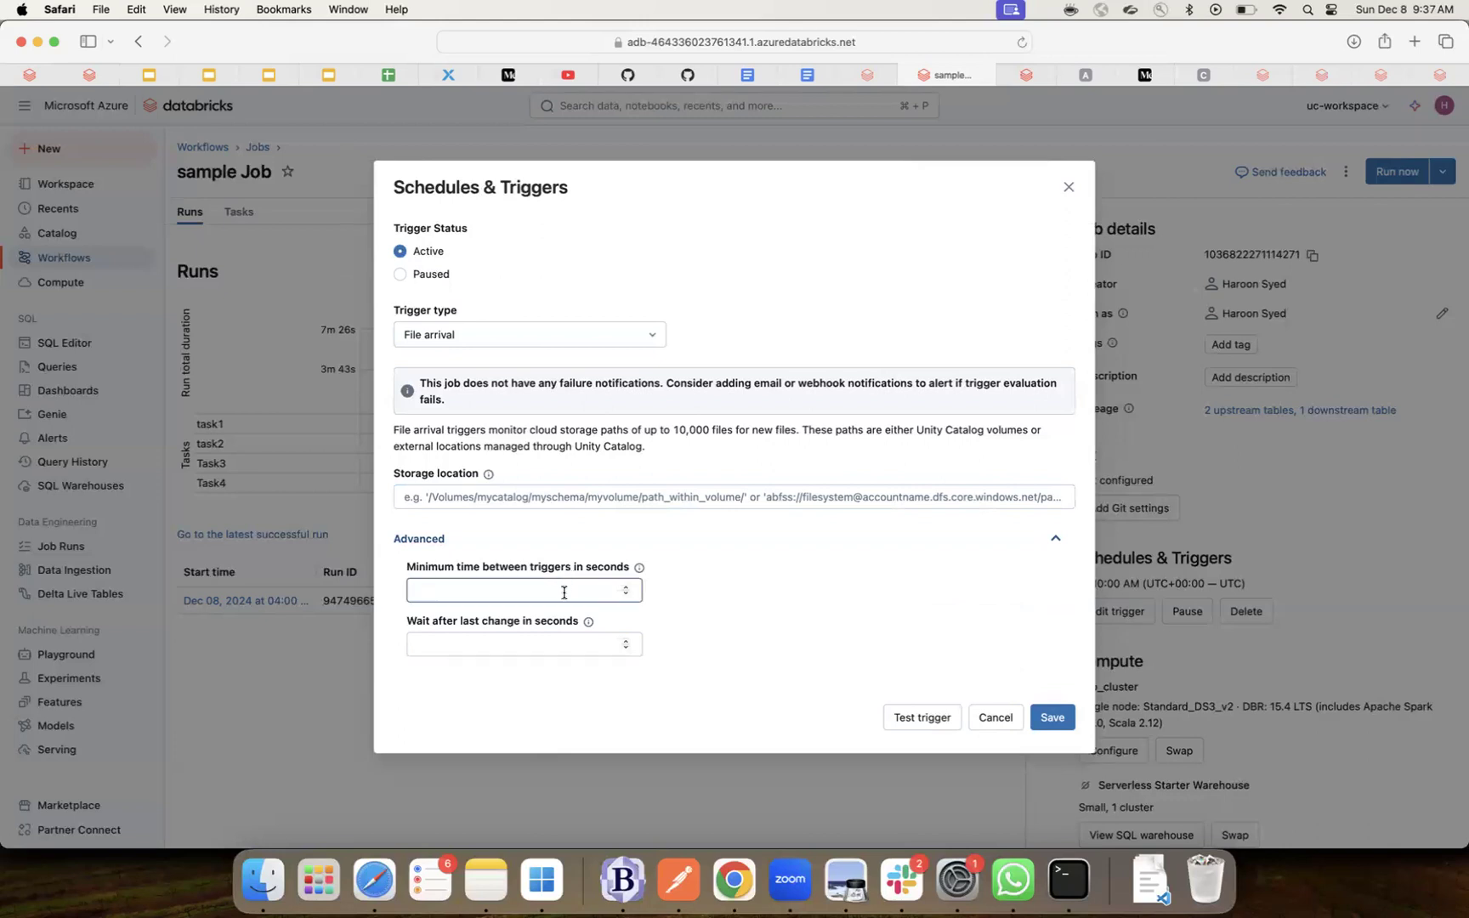
left_click(536, 645)
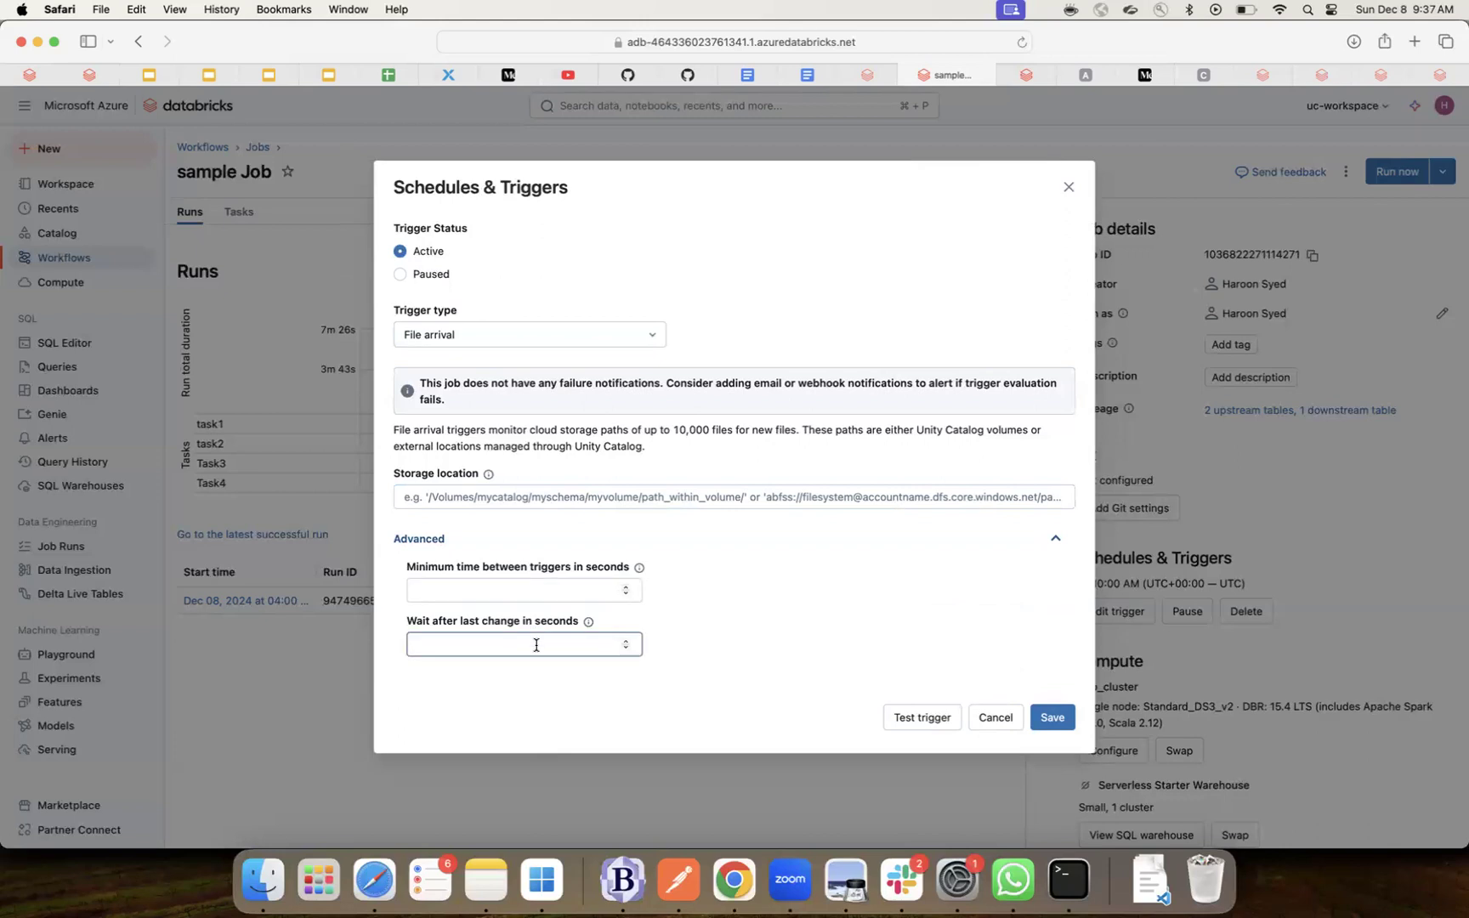
left_click(544, 631)
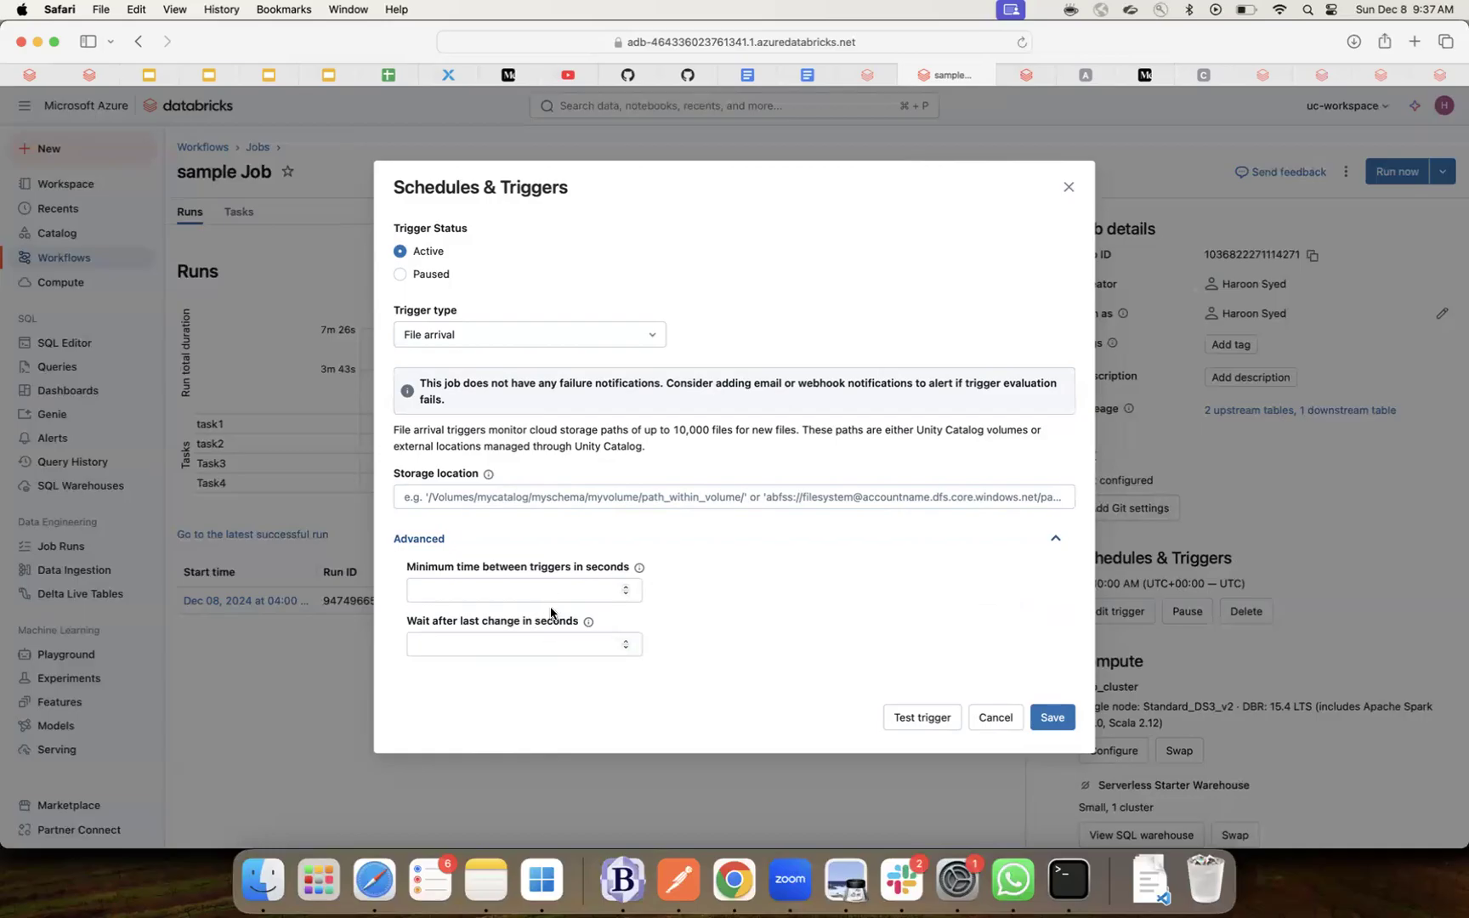
- Choose Continuous, see the task-dependency error, then set the trigger type back to Scheduled
left_click(515, 340)
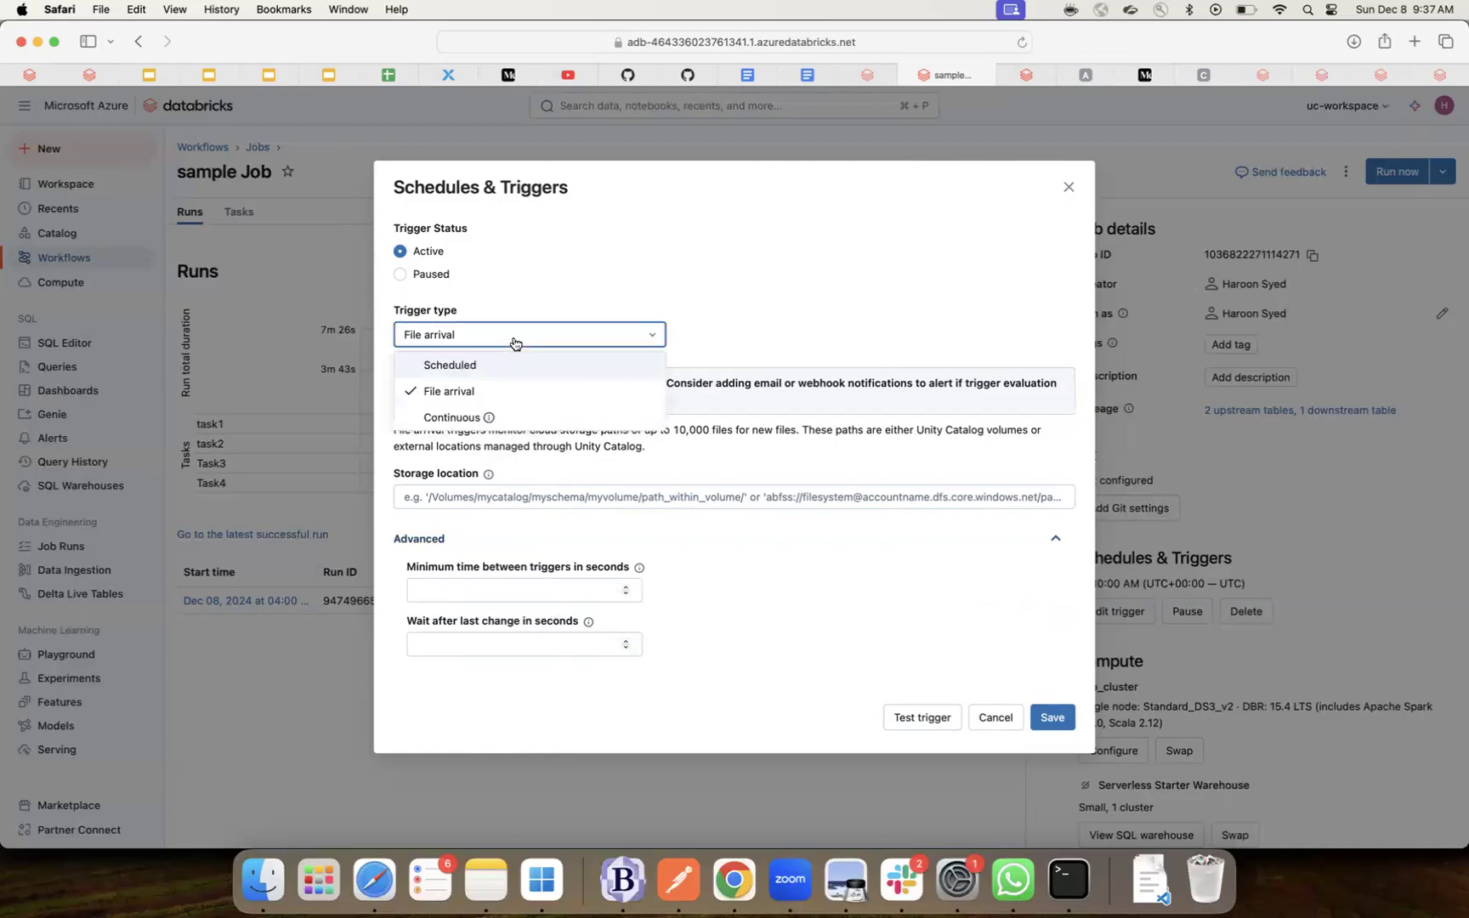
left_click(493, 418)
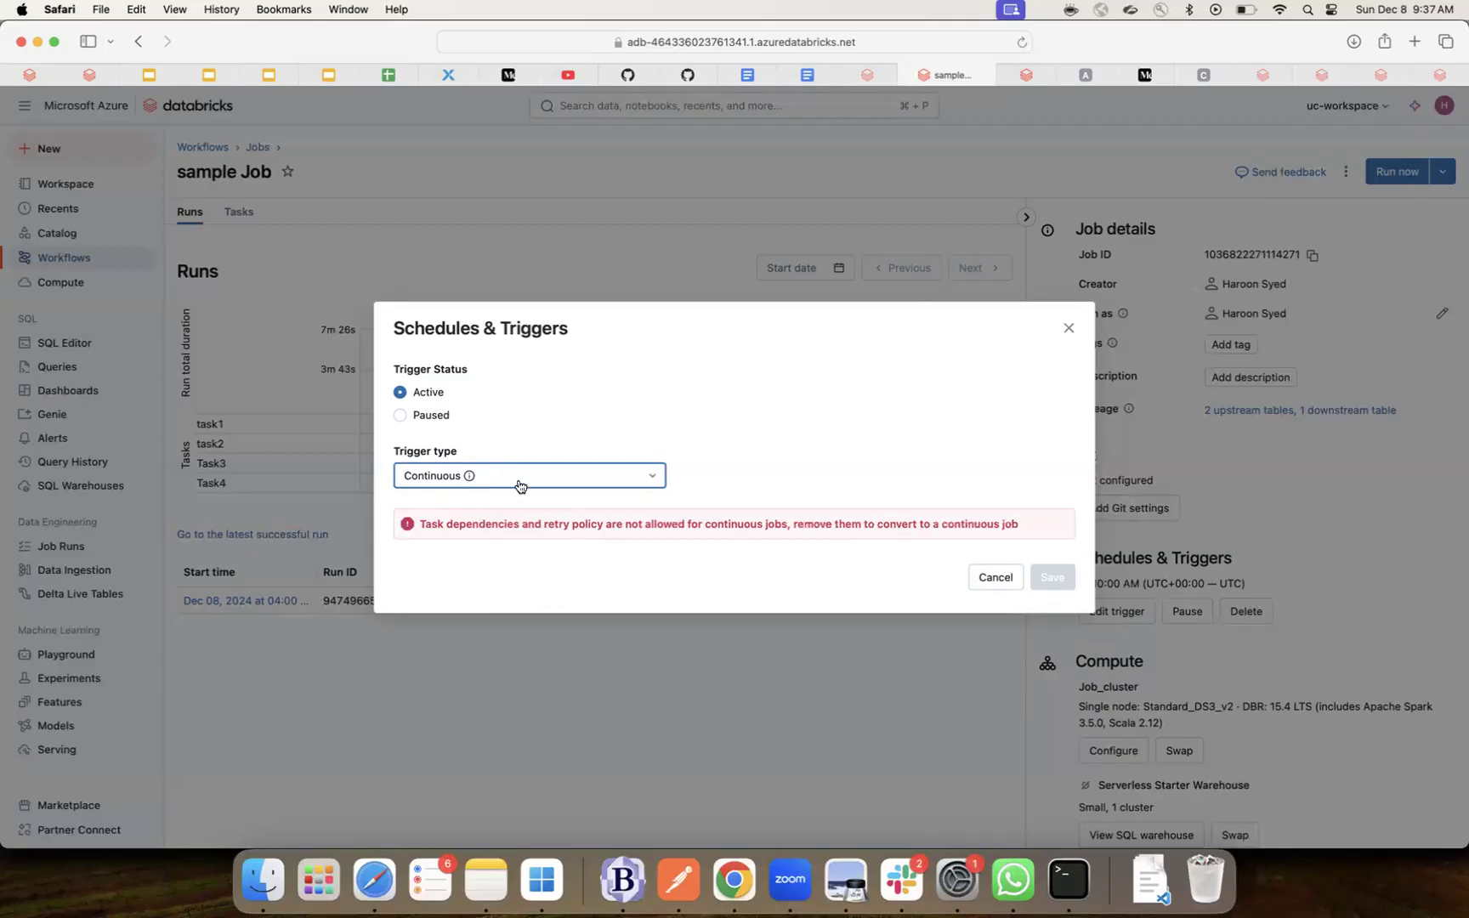
left_click(653, 482)
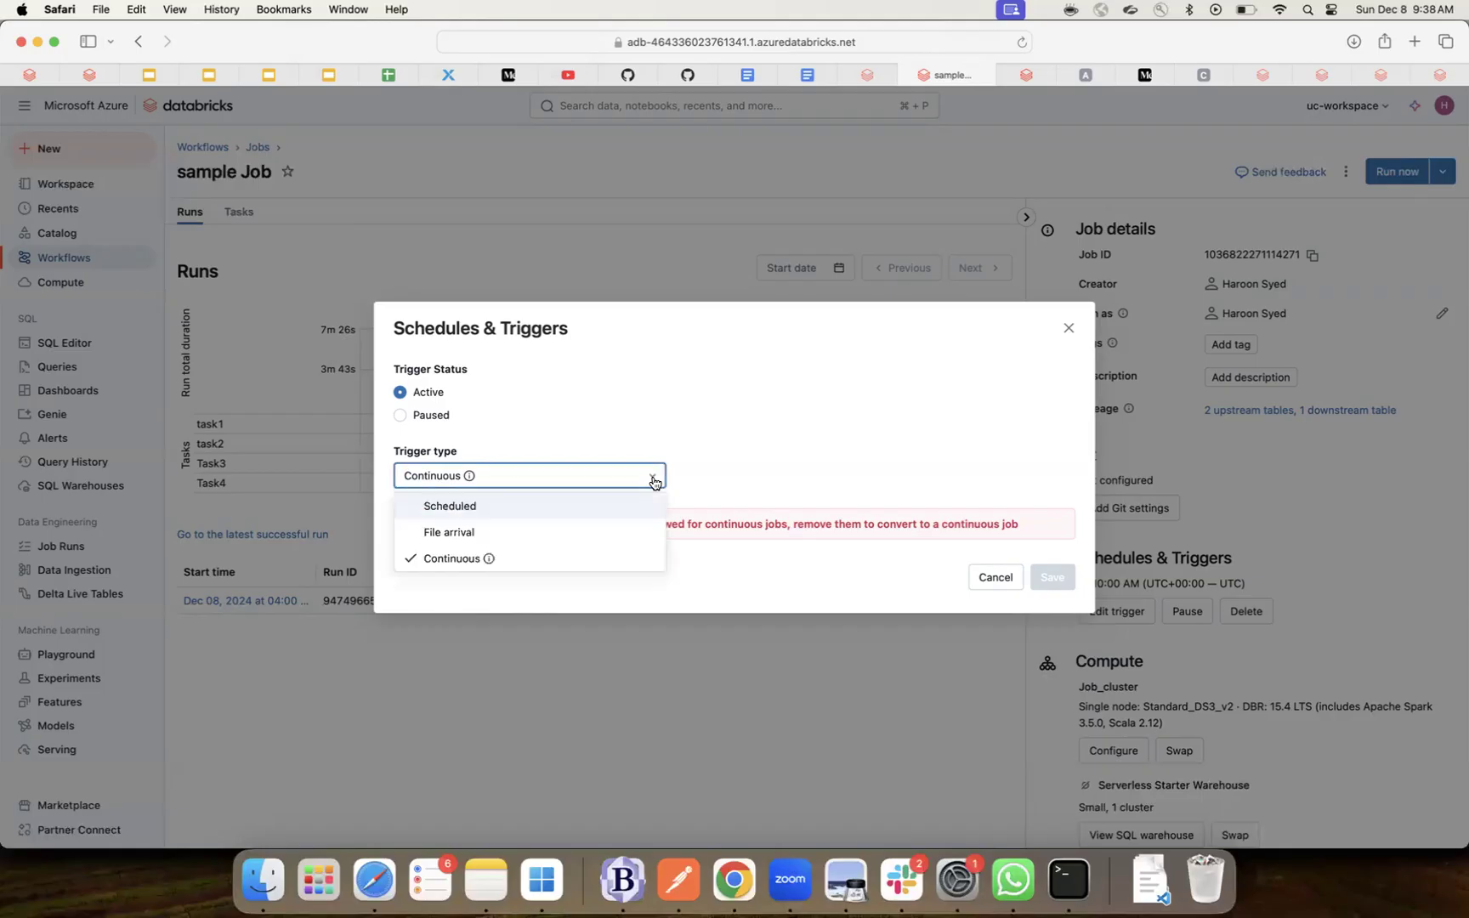
left_click(611, 509)
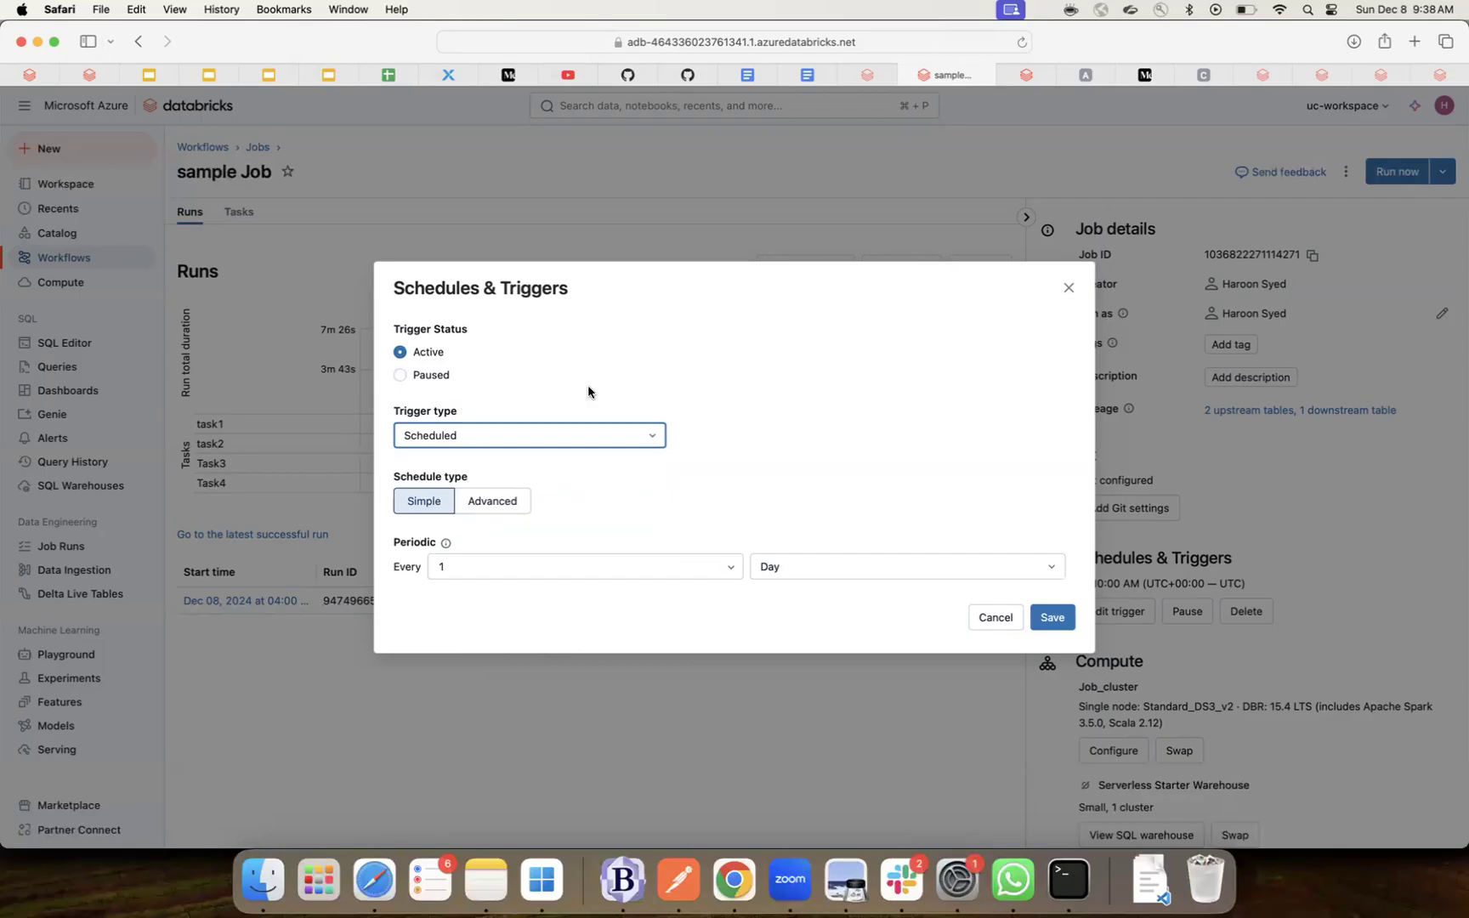
- Leave the trigger on Scheduled and cancel the dialog, keeping the 10:00 AM UTC schedule
left_click(595, 444)
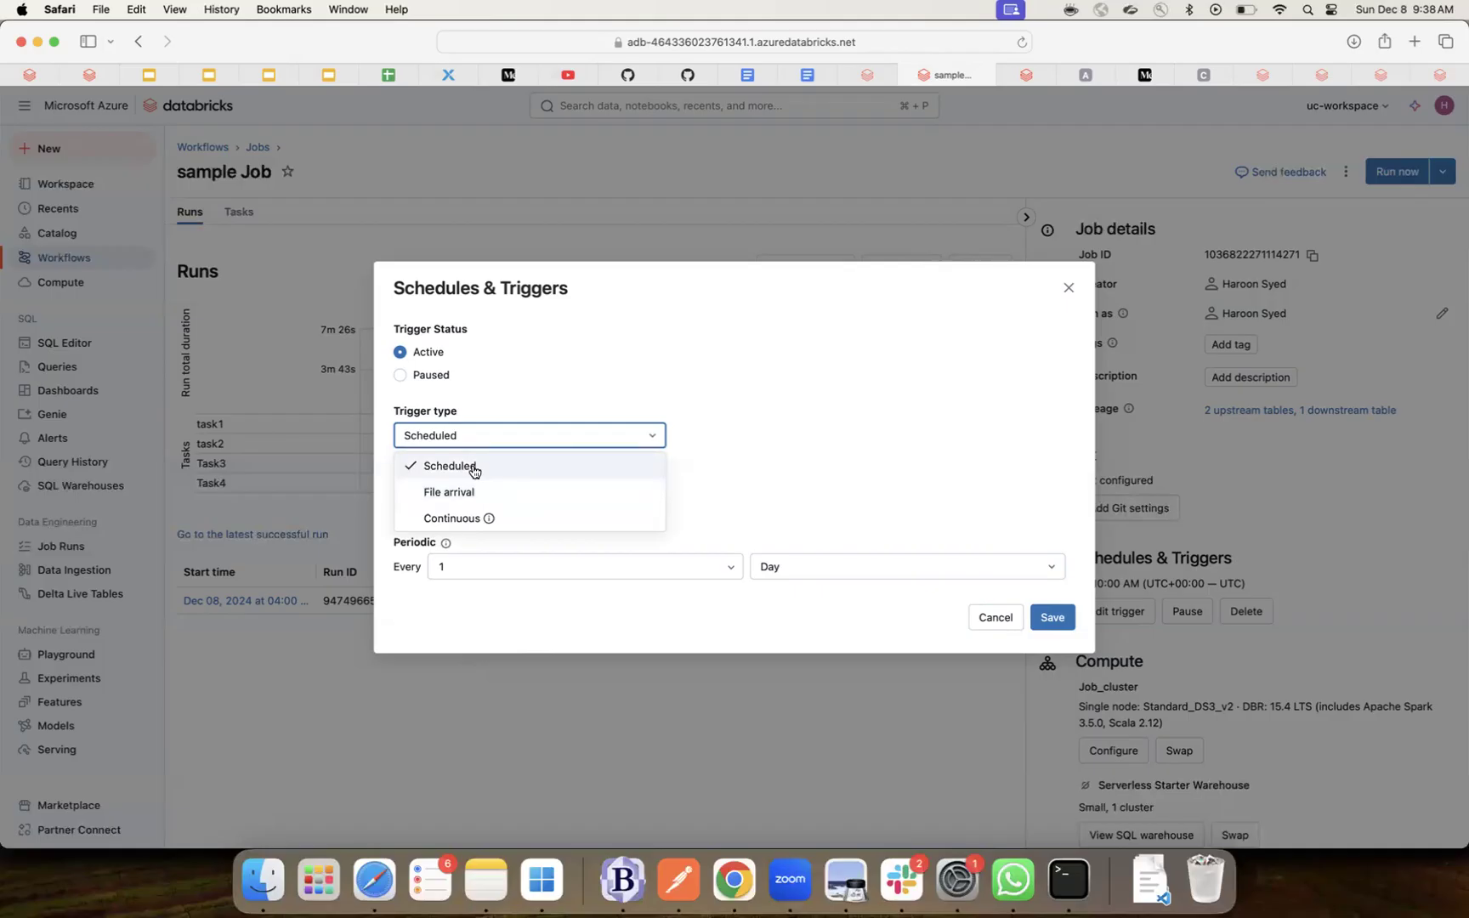
left_click(473, 469)
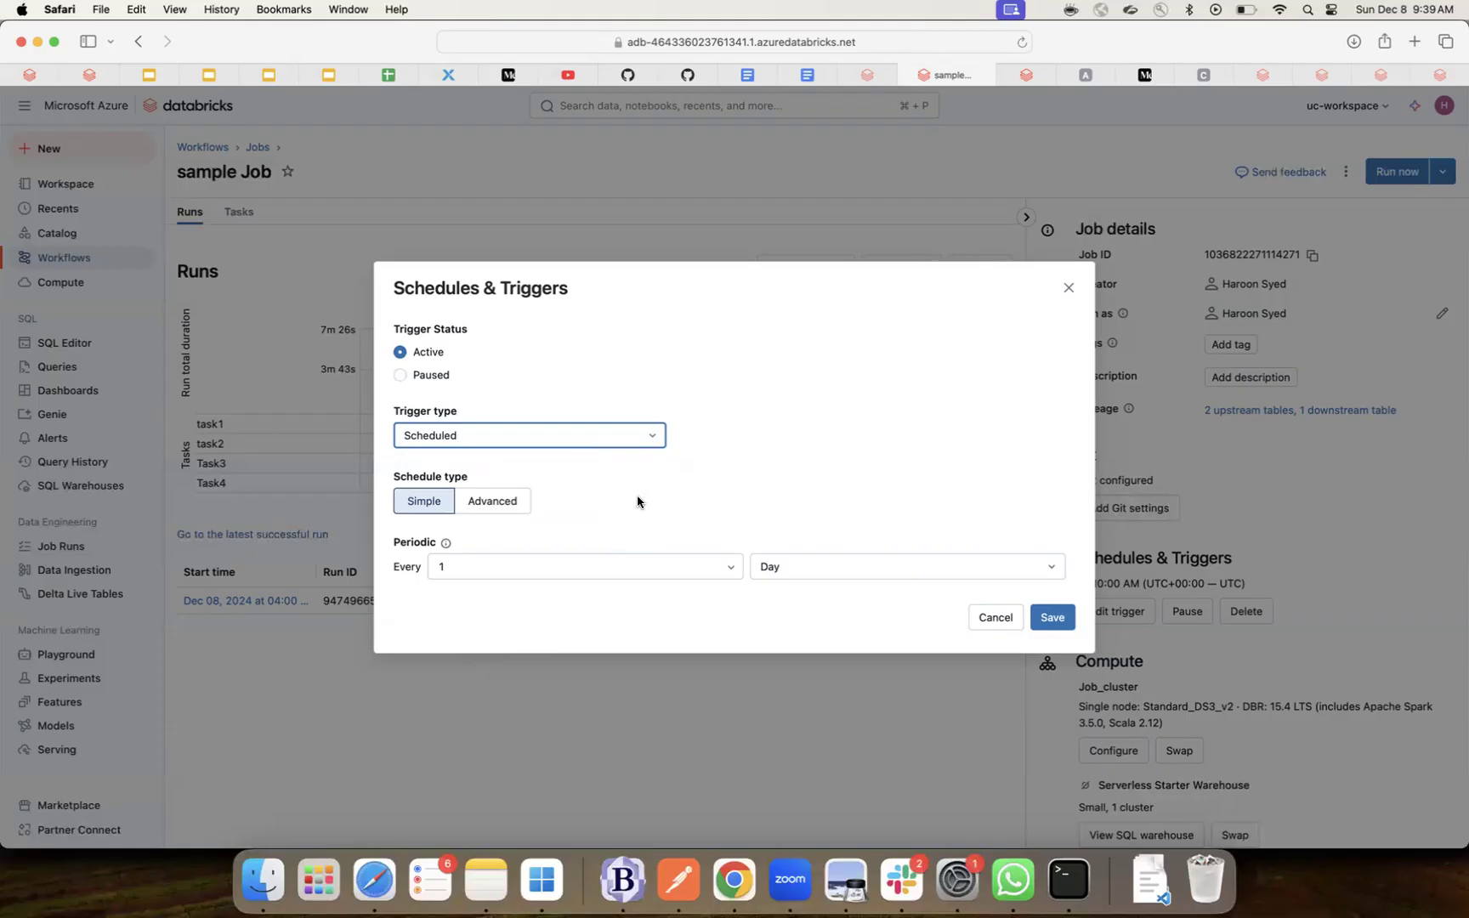
left_click(996, 618)
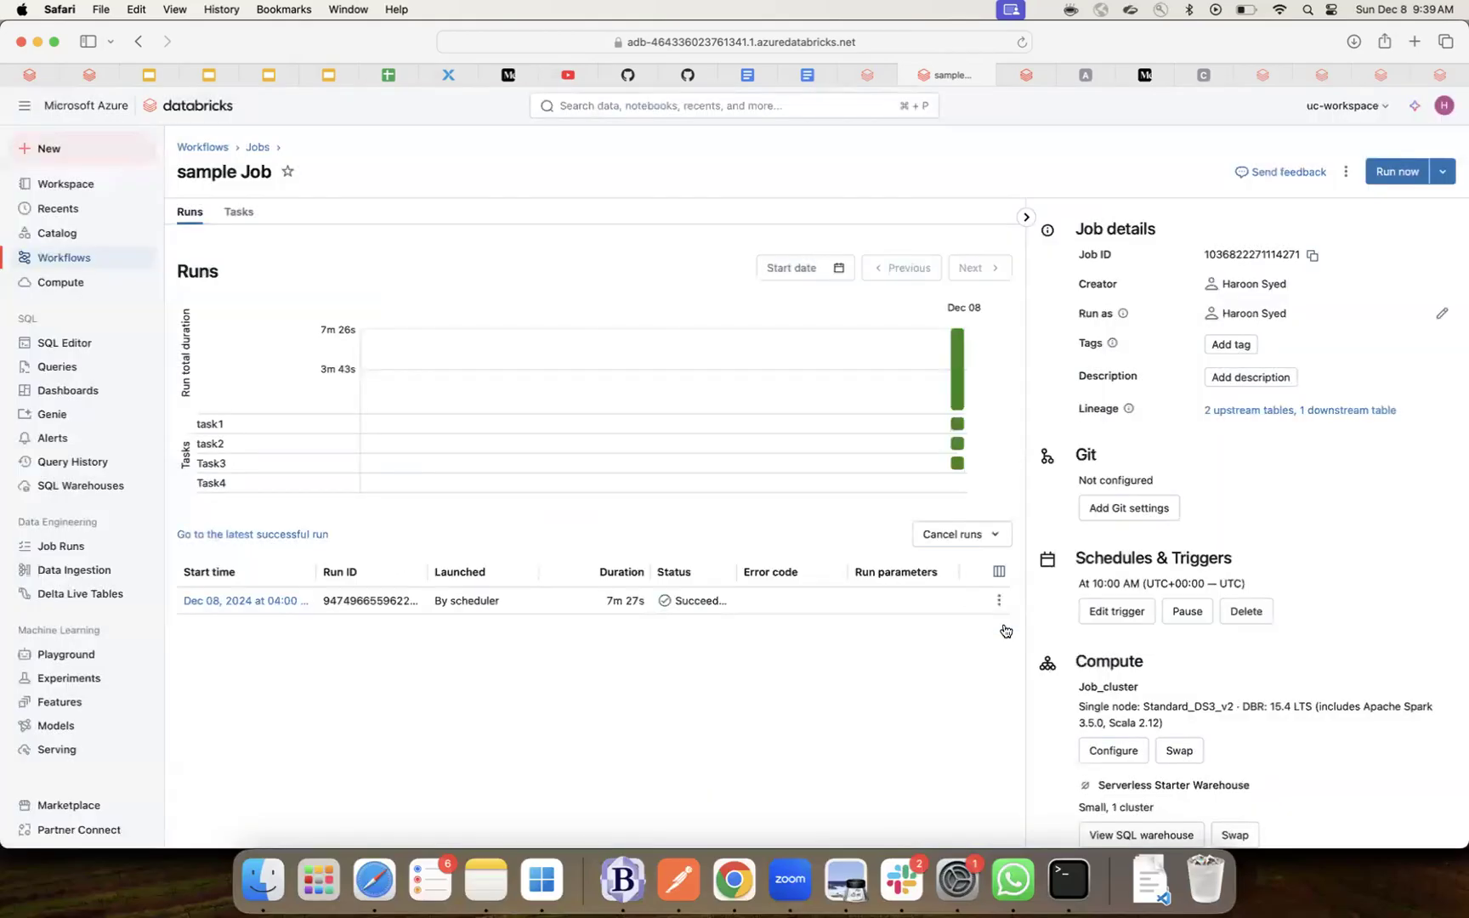
- Scroll the Job details panel down to Job parameters and open Edit parameters
scroll(1180, 698, "down", 1)
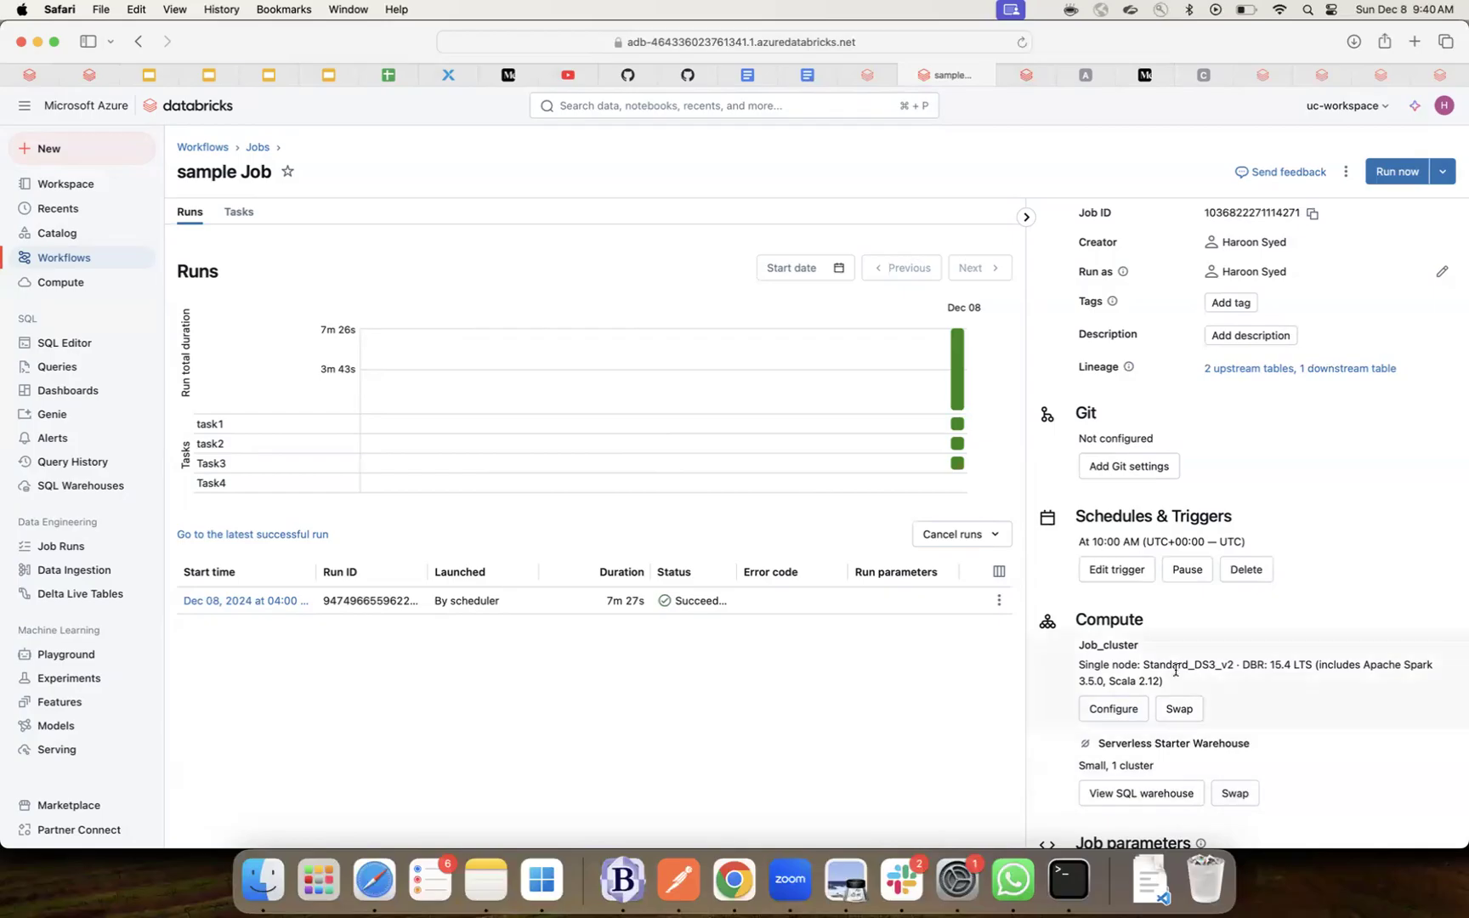
scroll(1176, 670, "down", 1)
scroll(1167, 653, "down", 2)
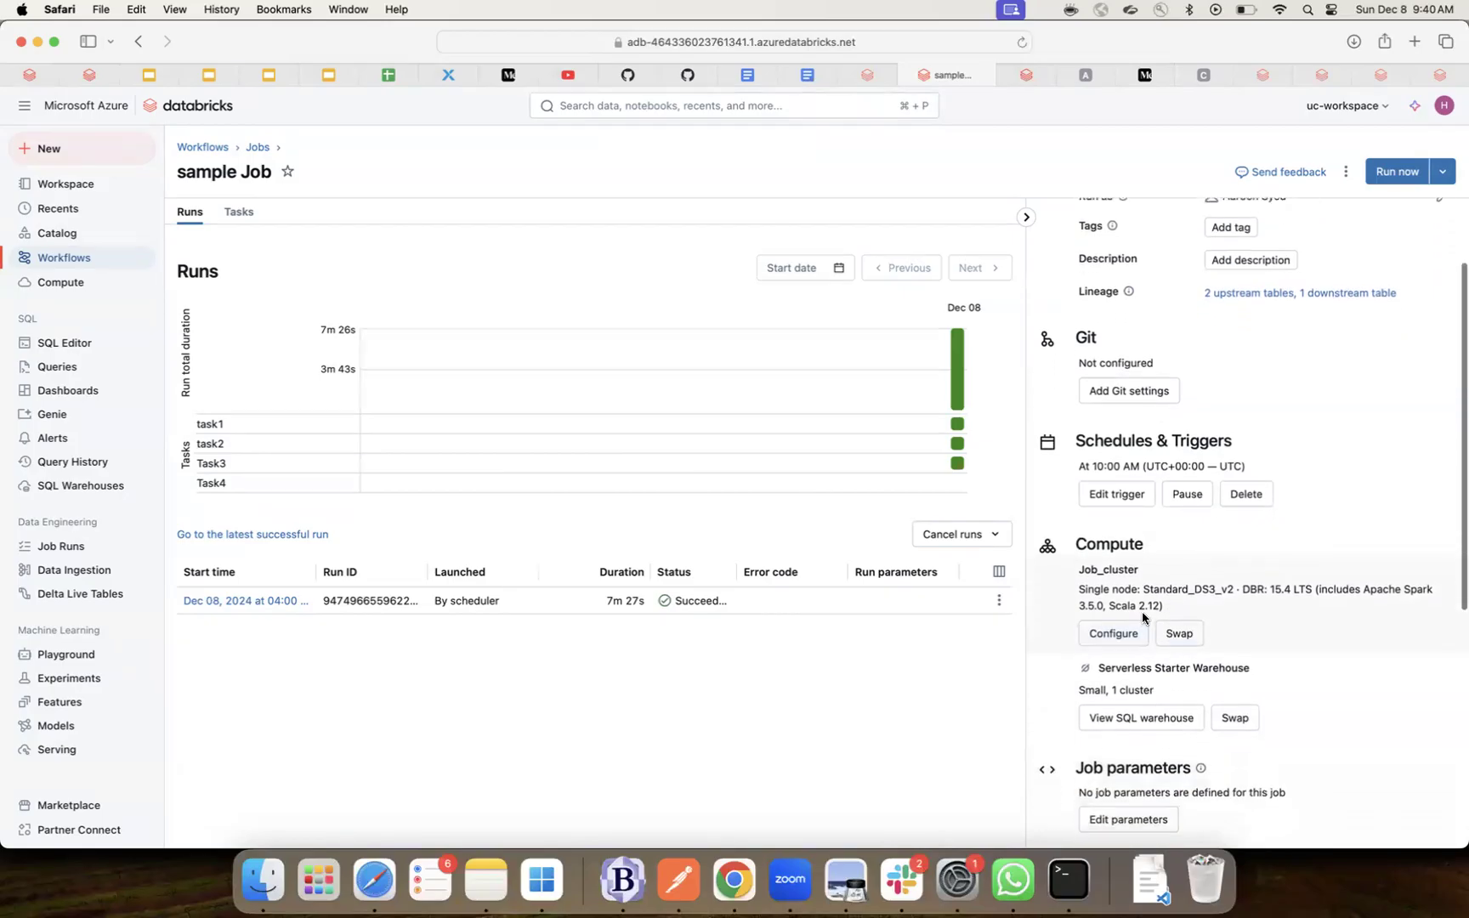
scroll(1184, 602, "down", 2)
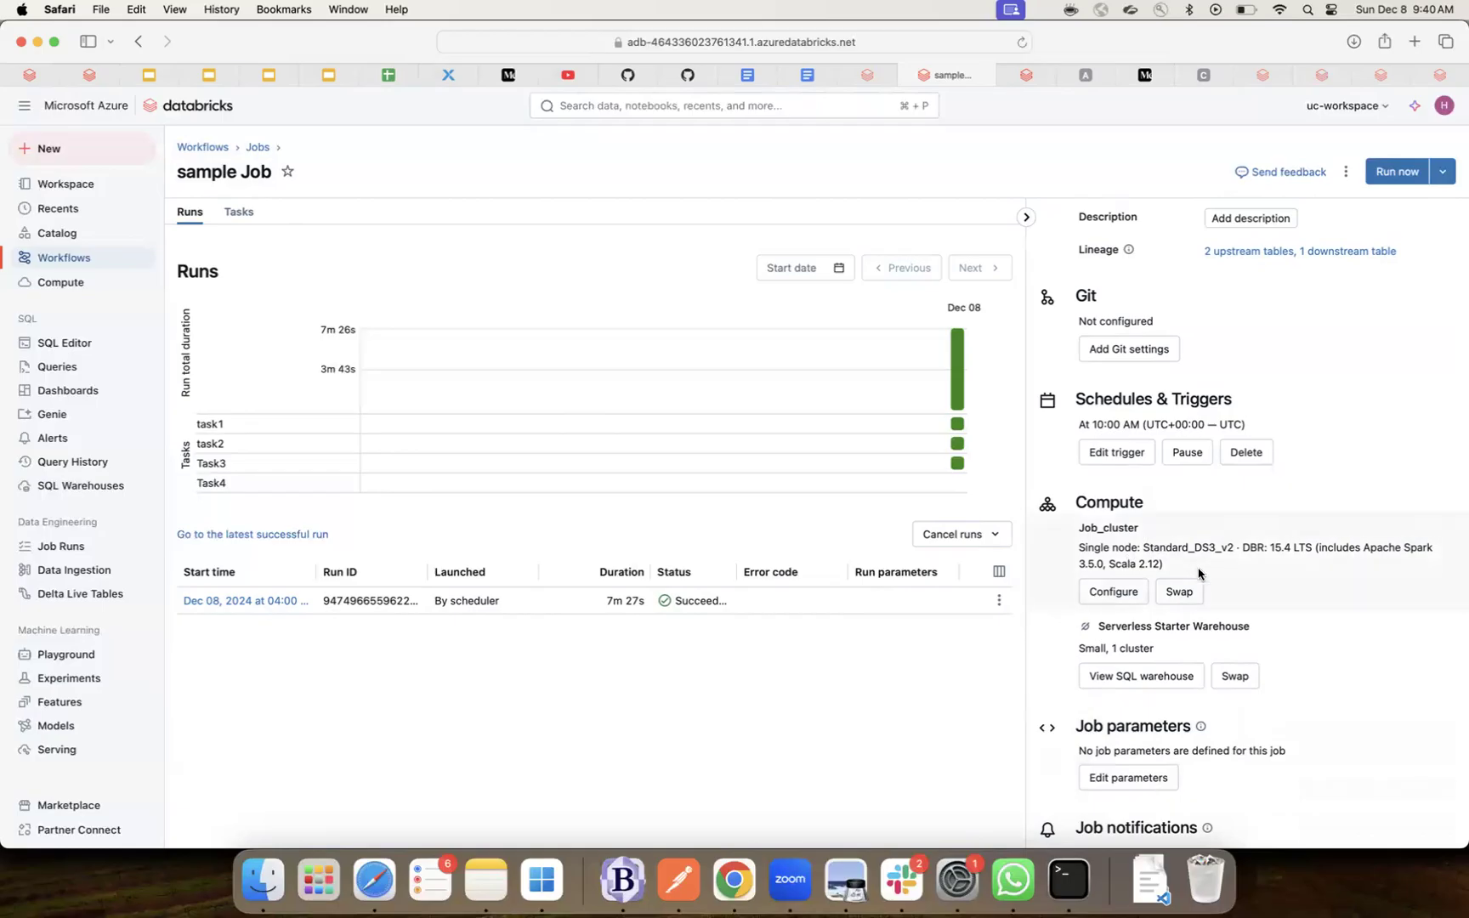
scroll(1153, 626, "down", 3)
scroll(1151, 625, "down", 2)
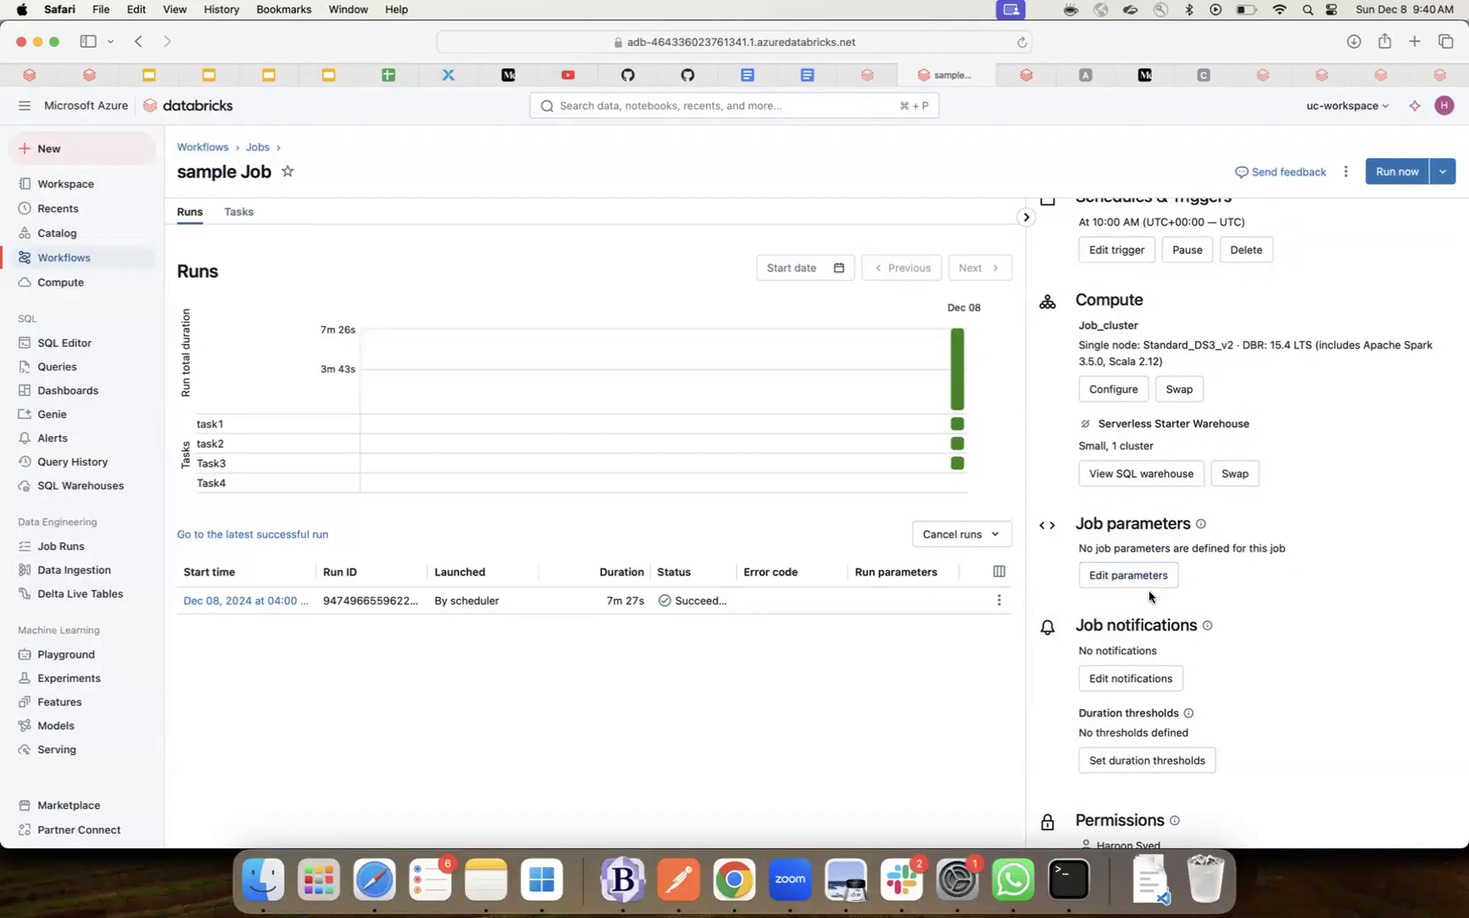
left_click(1129, 577)
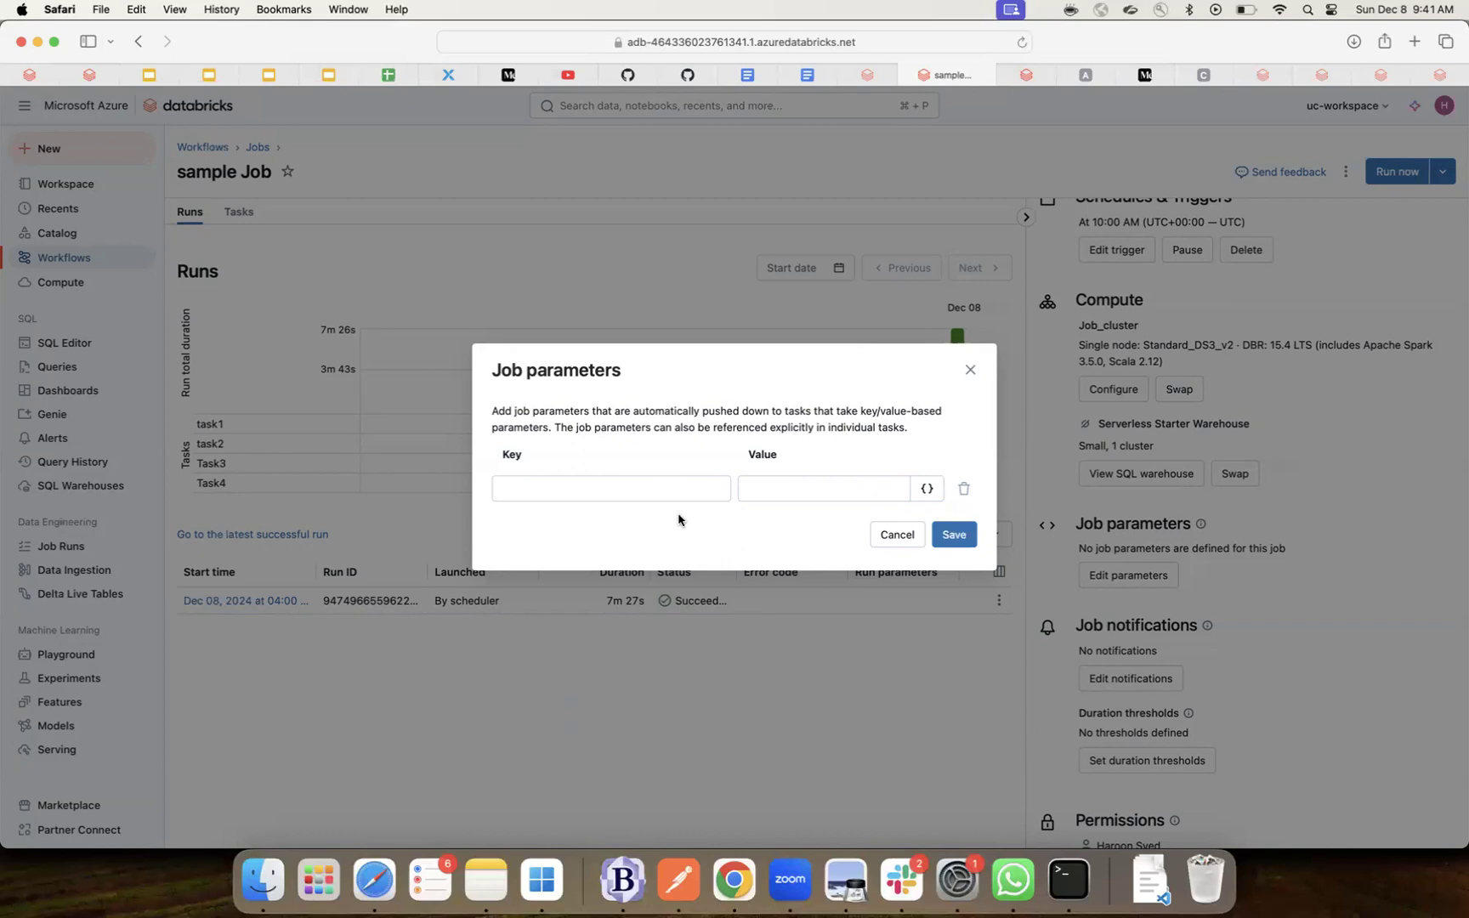
- Add the job parameter key env with value dev and save it
left_click(690, 491)
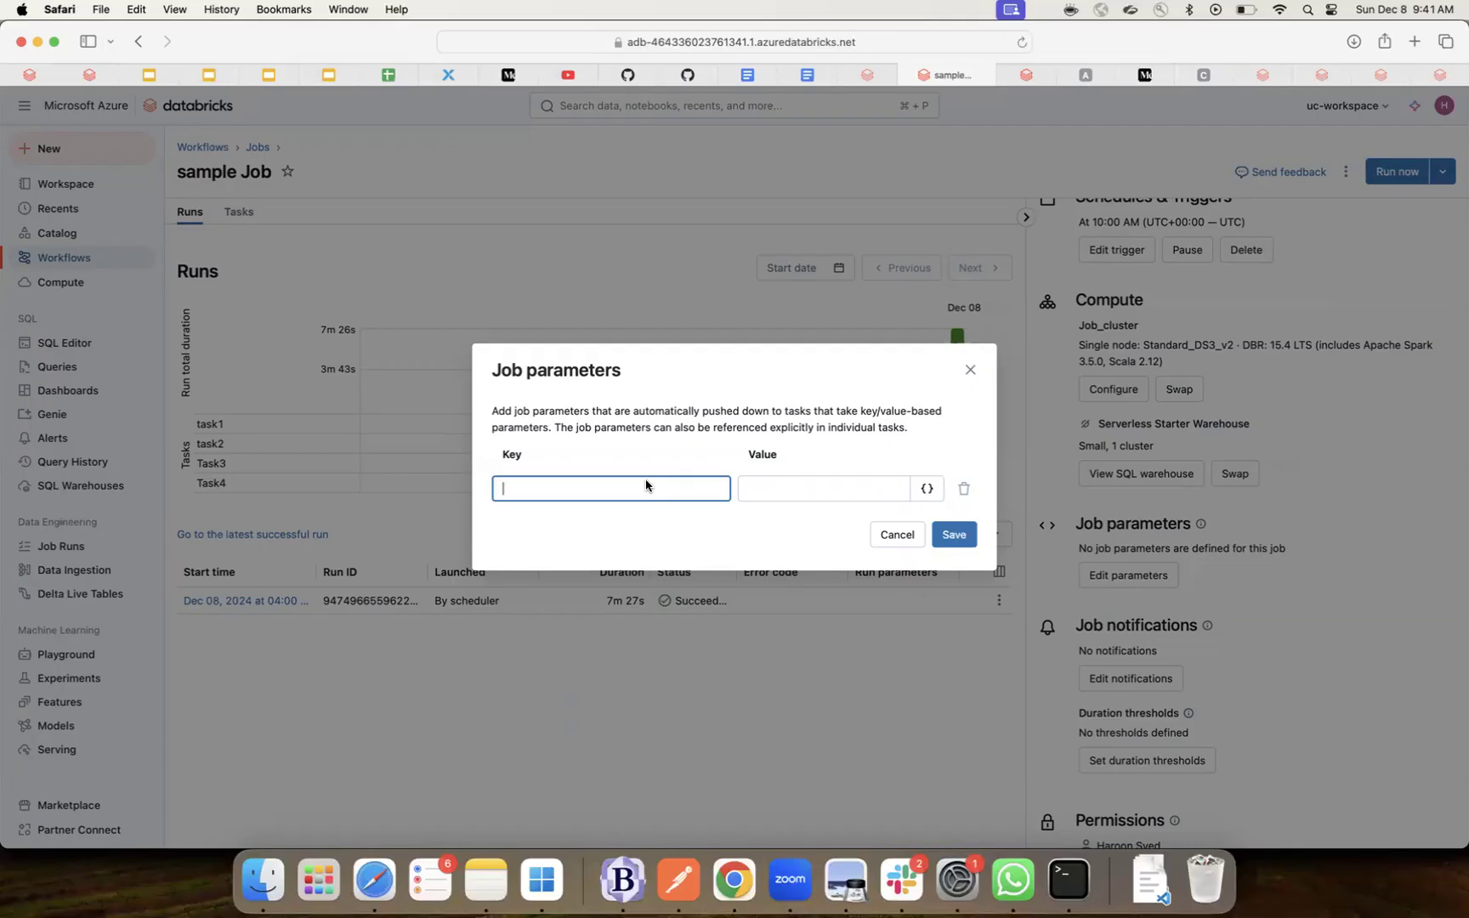
type("env")
key("Tab")
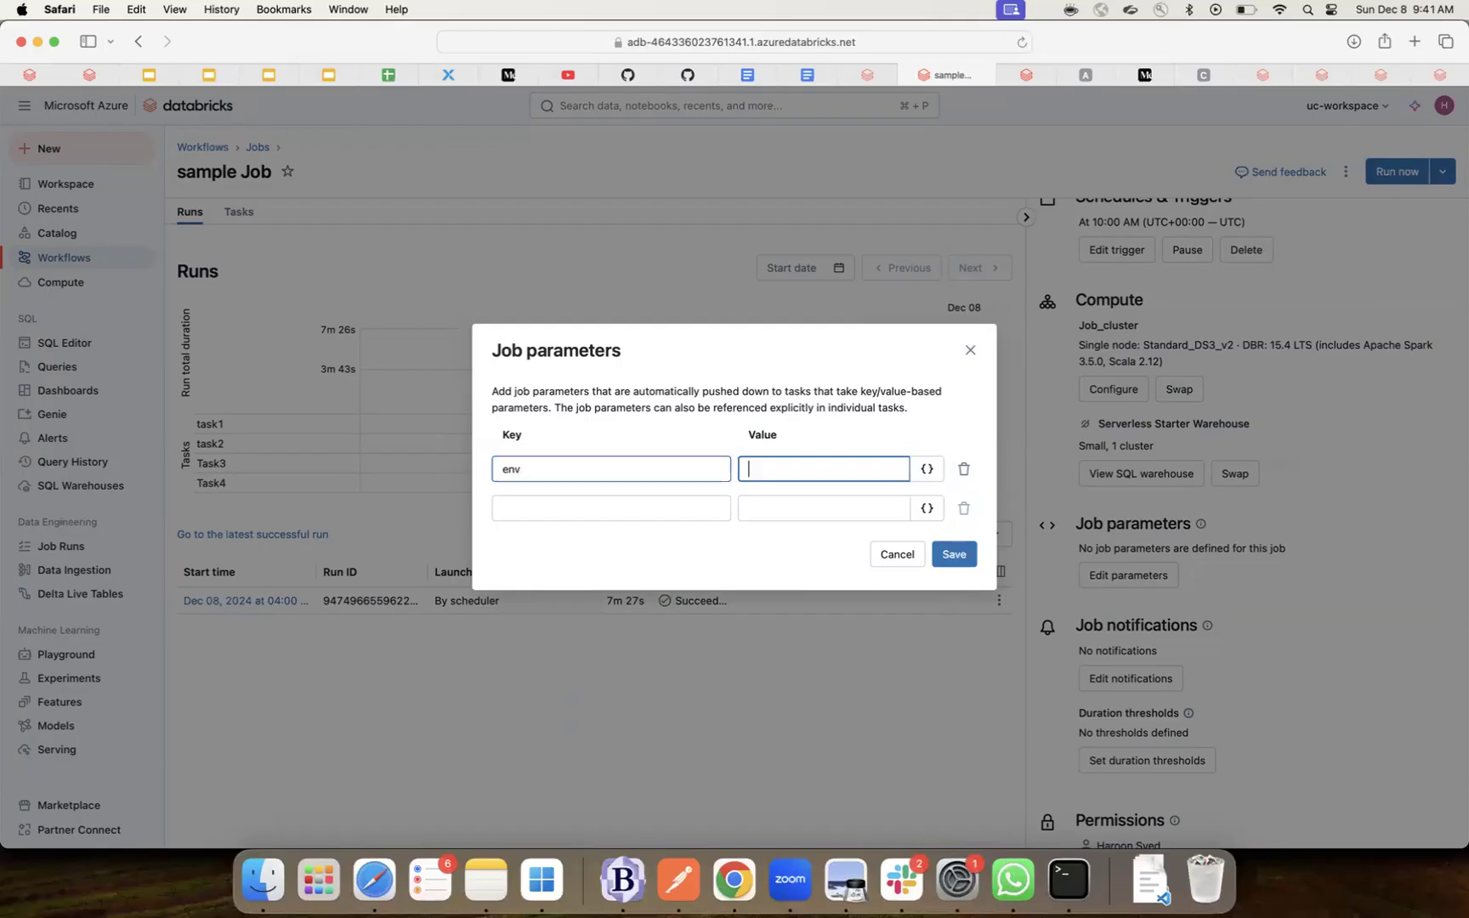
type("dev")
left_click(966, 557)
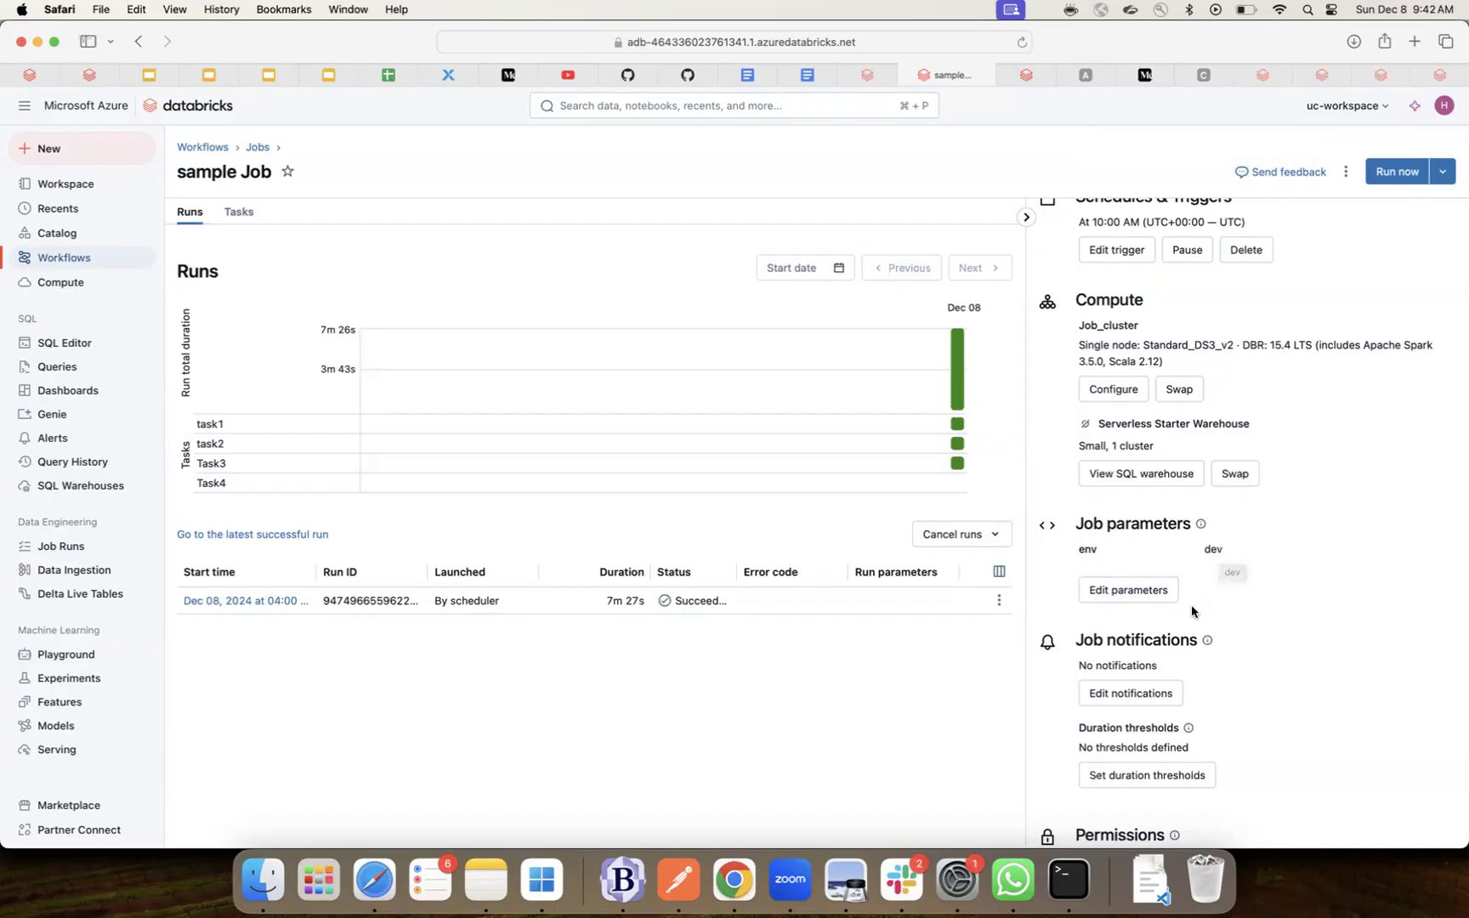
scroll(1188, 610, "down", 2)
scroll(1188, 610, "down", 5)
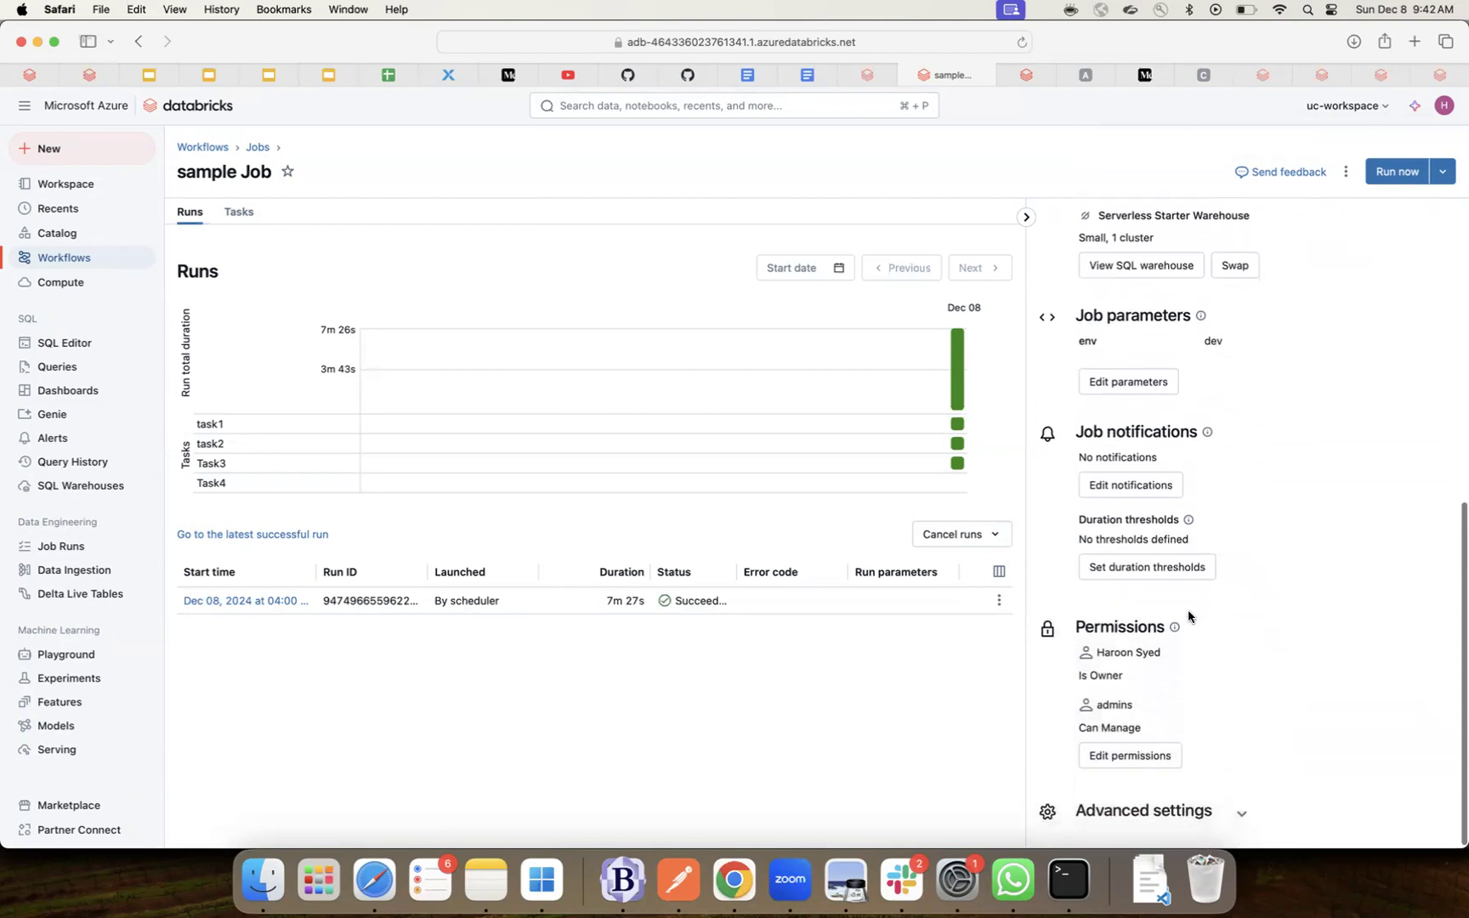
- Add an Email address notification to the owner's e-mail, triggered only on Failure, and save it
left_click(1139, 486)
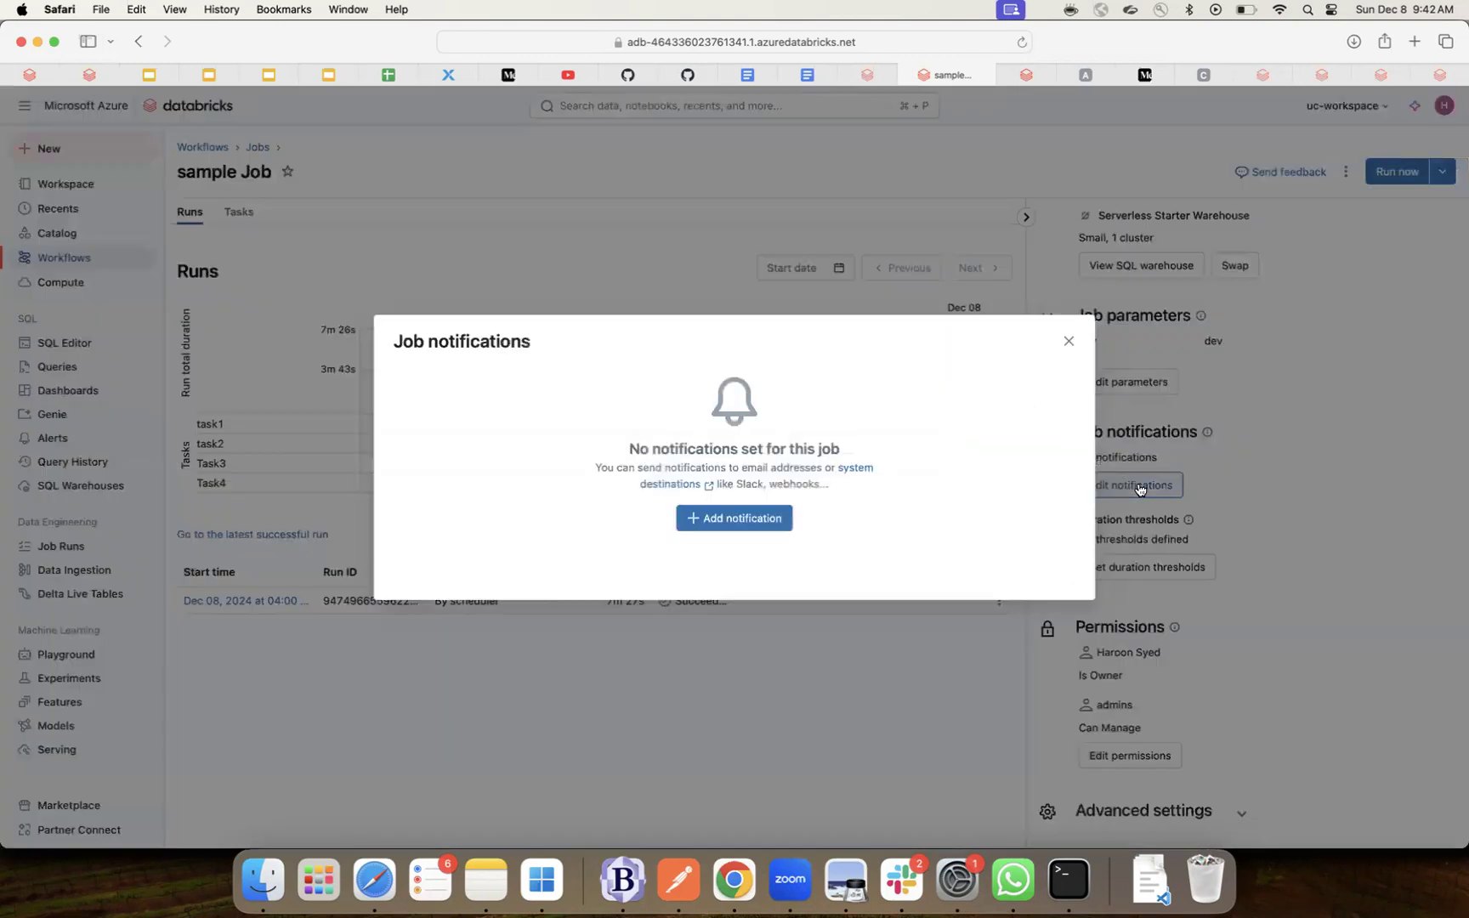
left_click(754, 516)
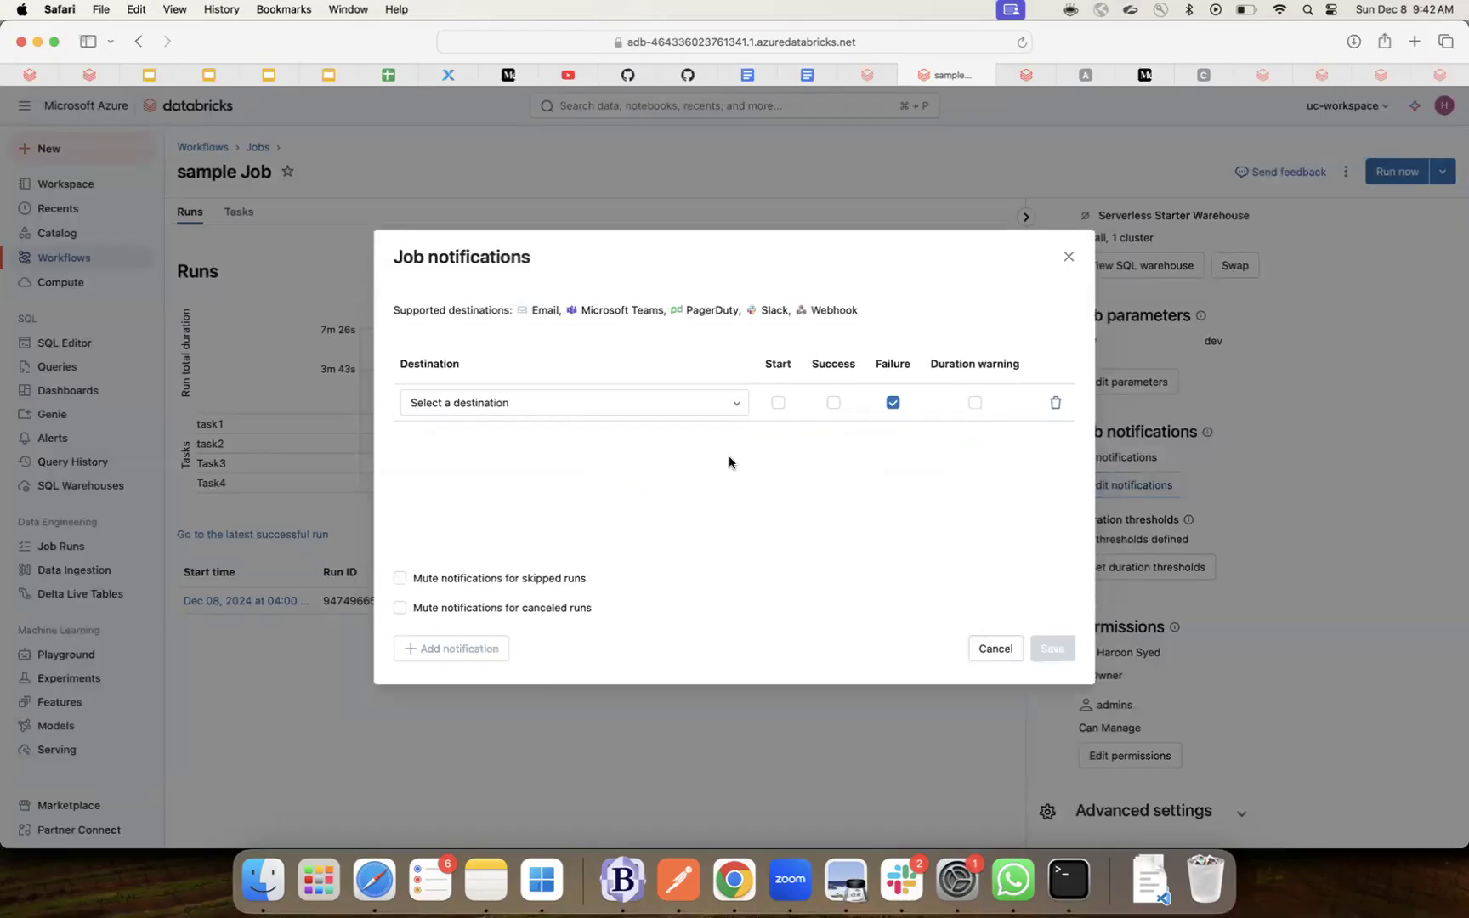
left_click(736, 405)
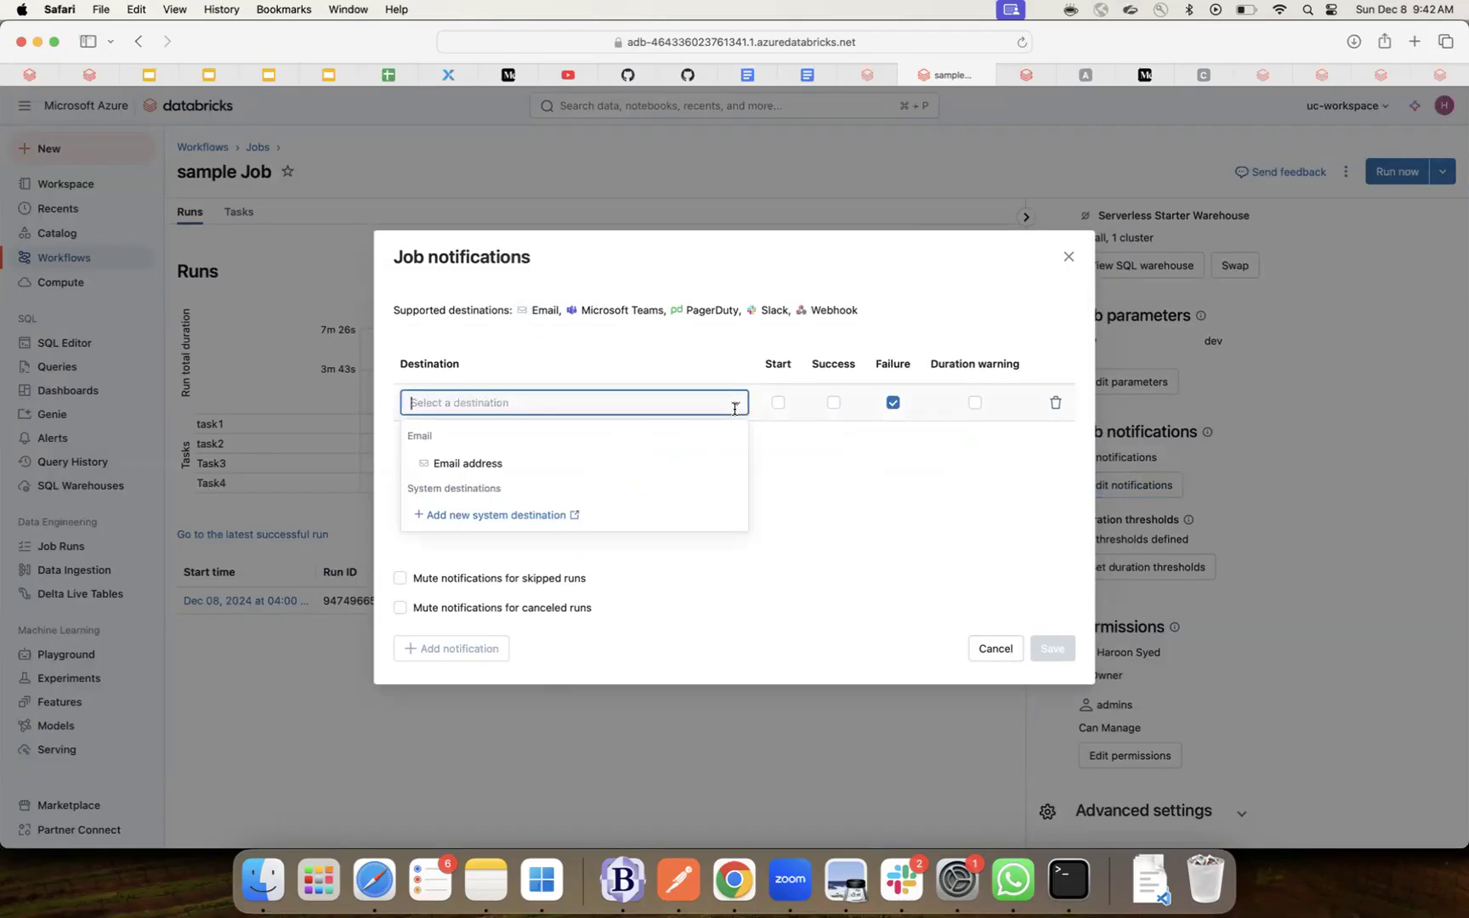
left_click(468, 464)
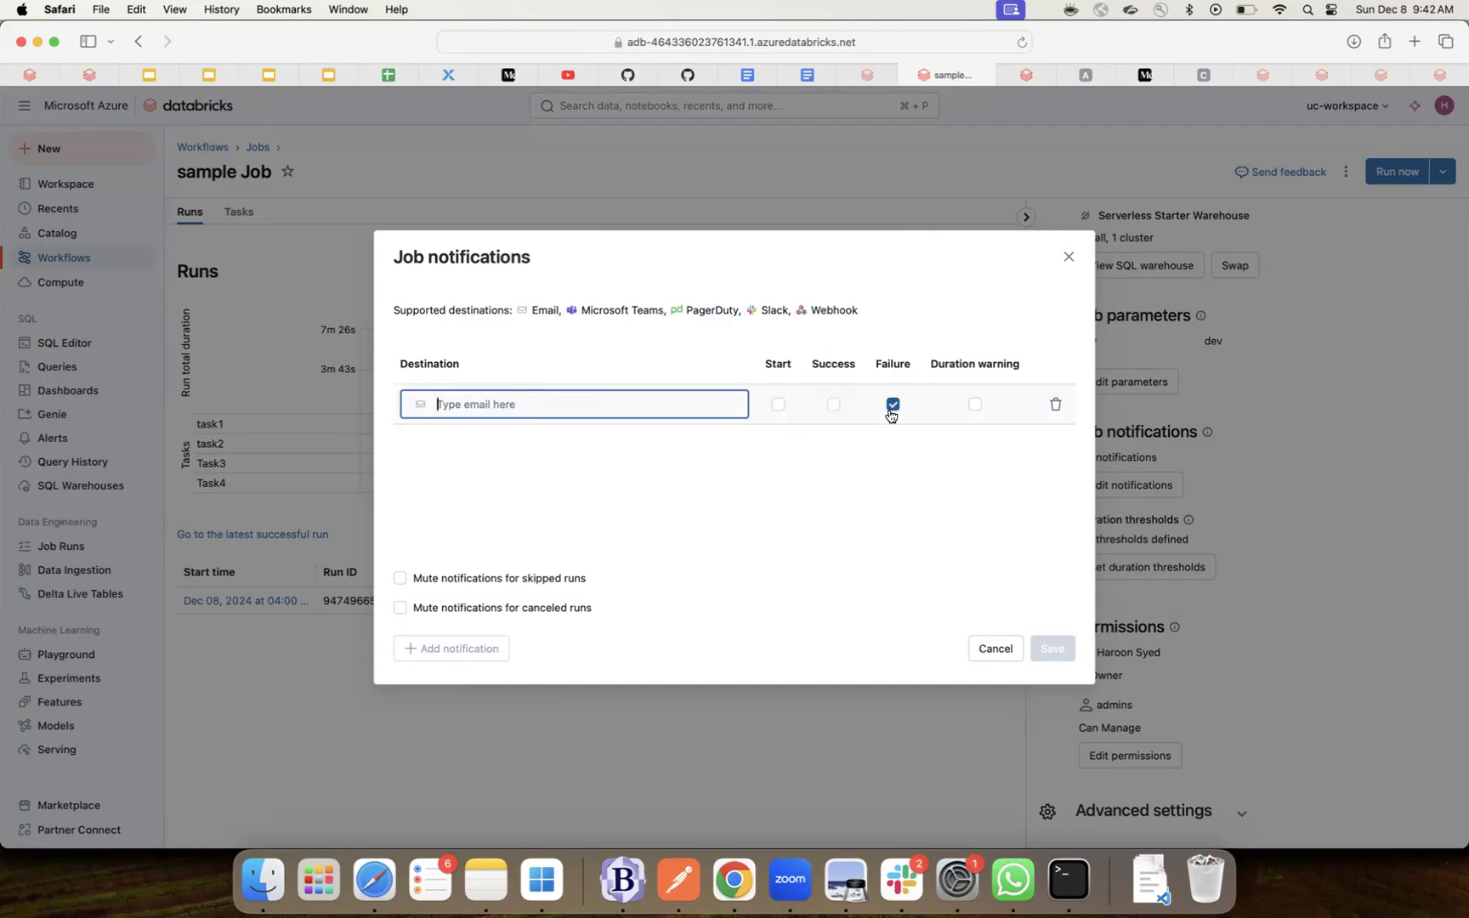
left_click(974, 408)
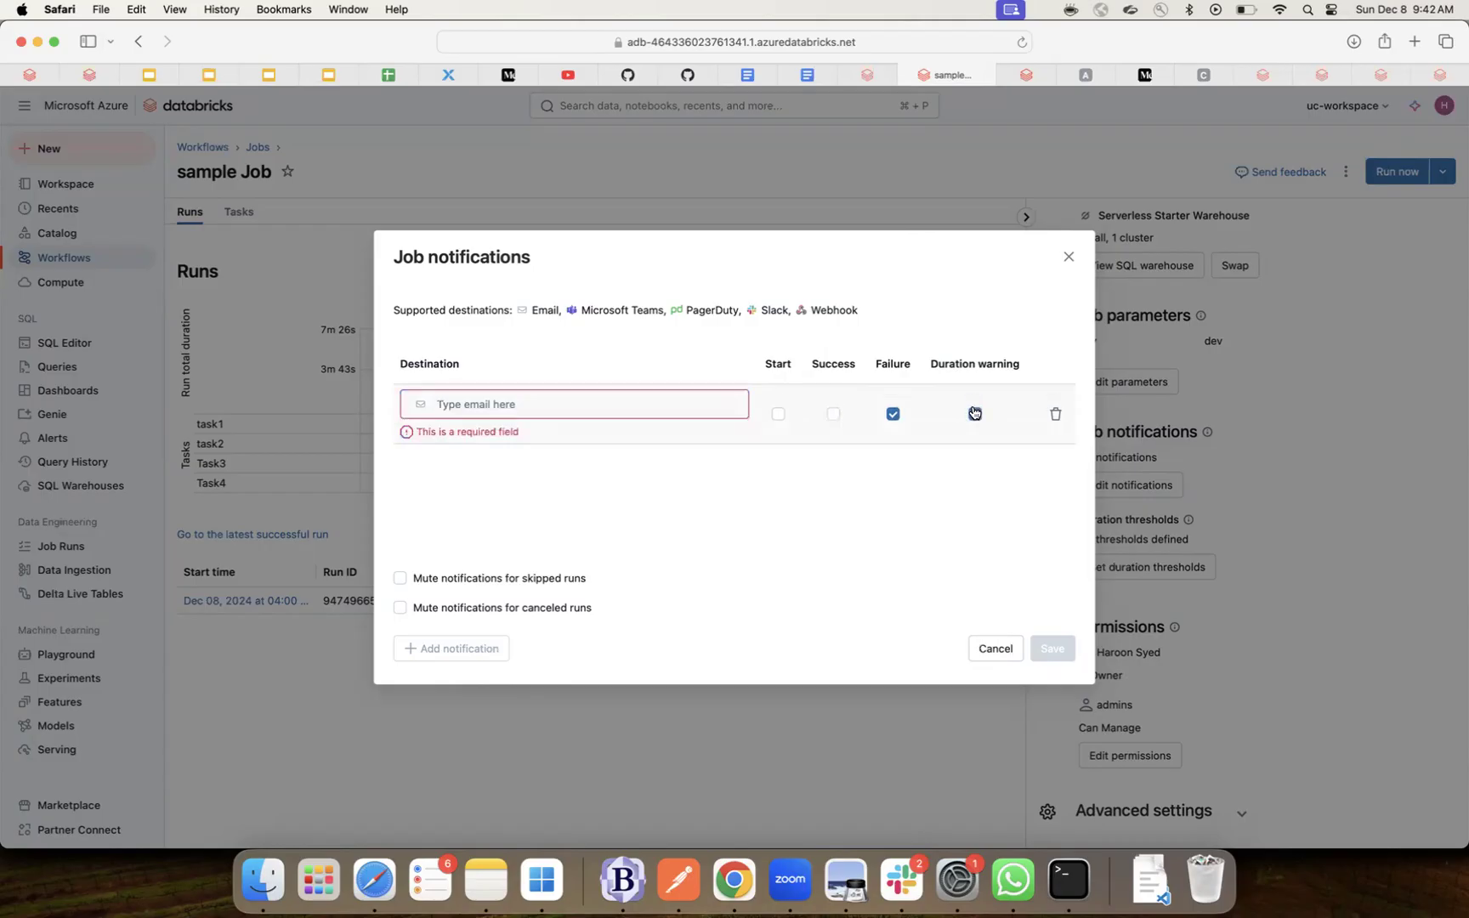
left_click(562, 404)
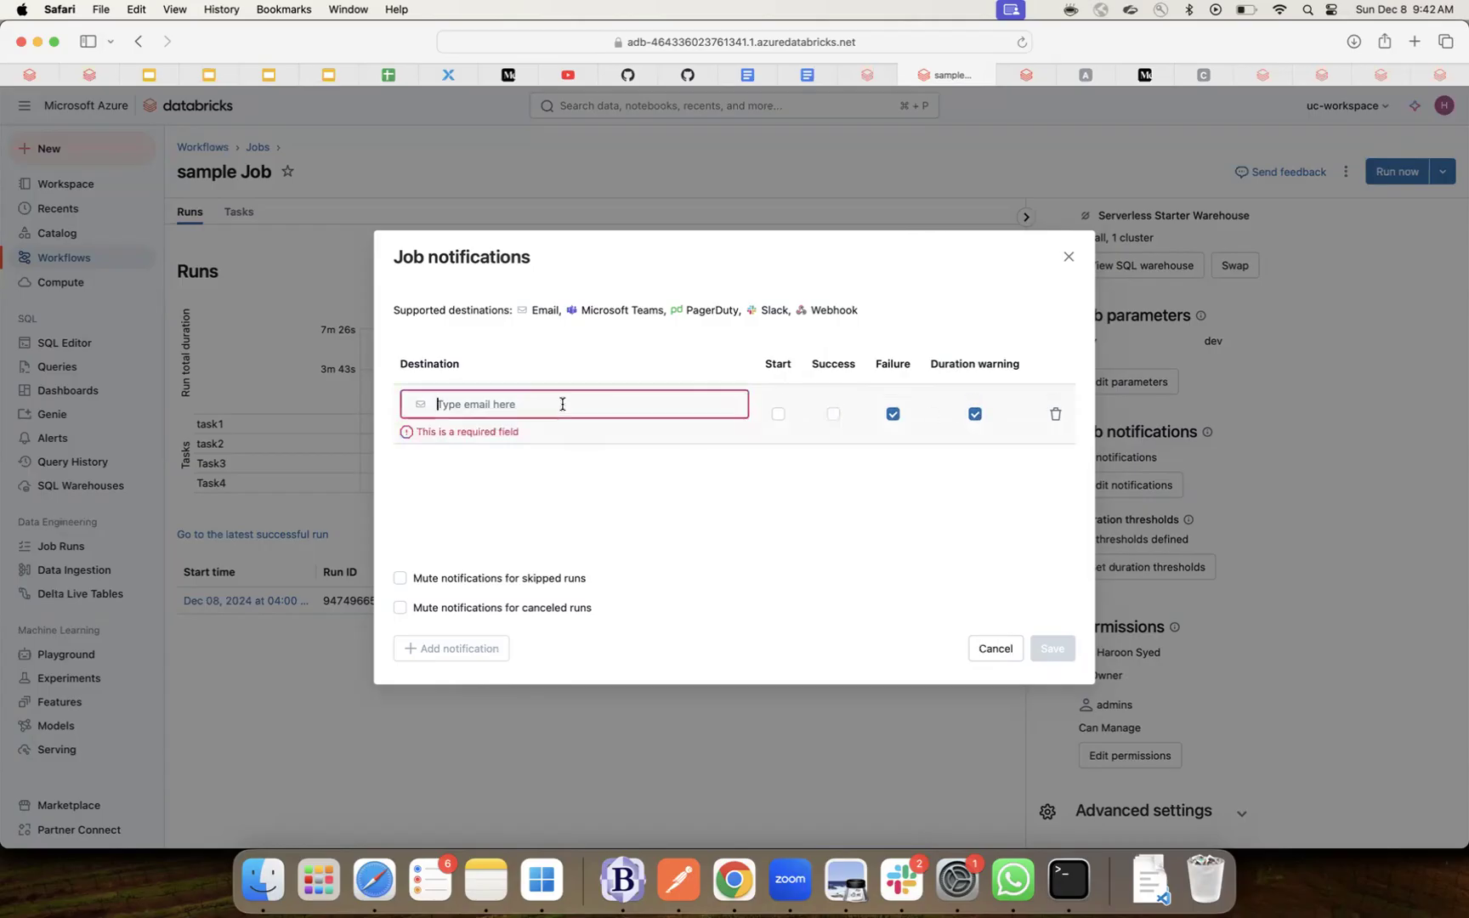
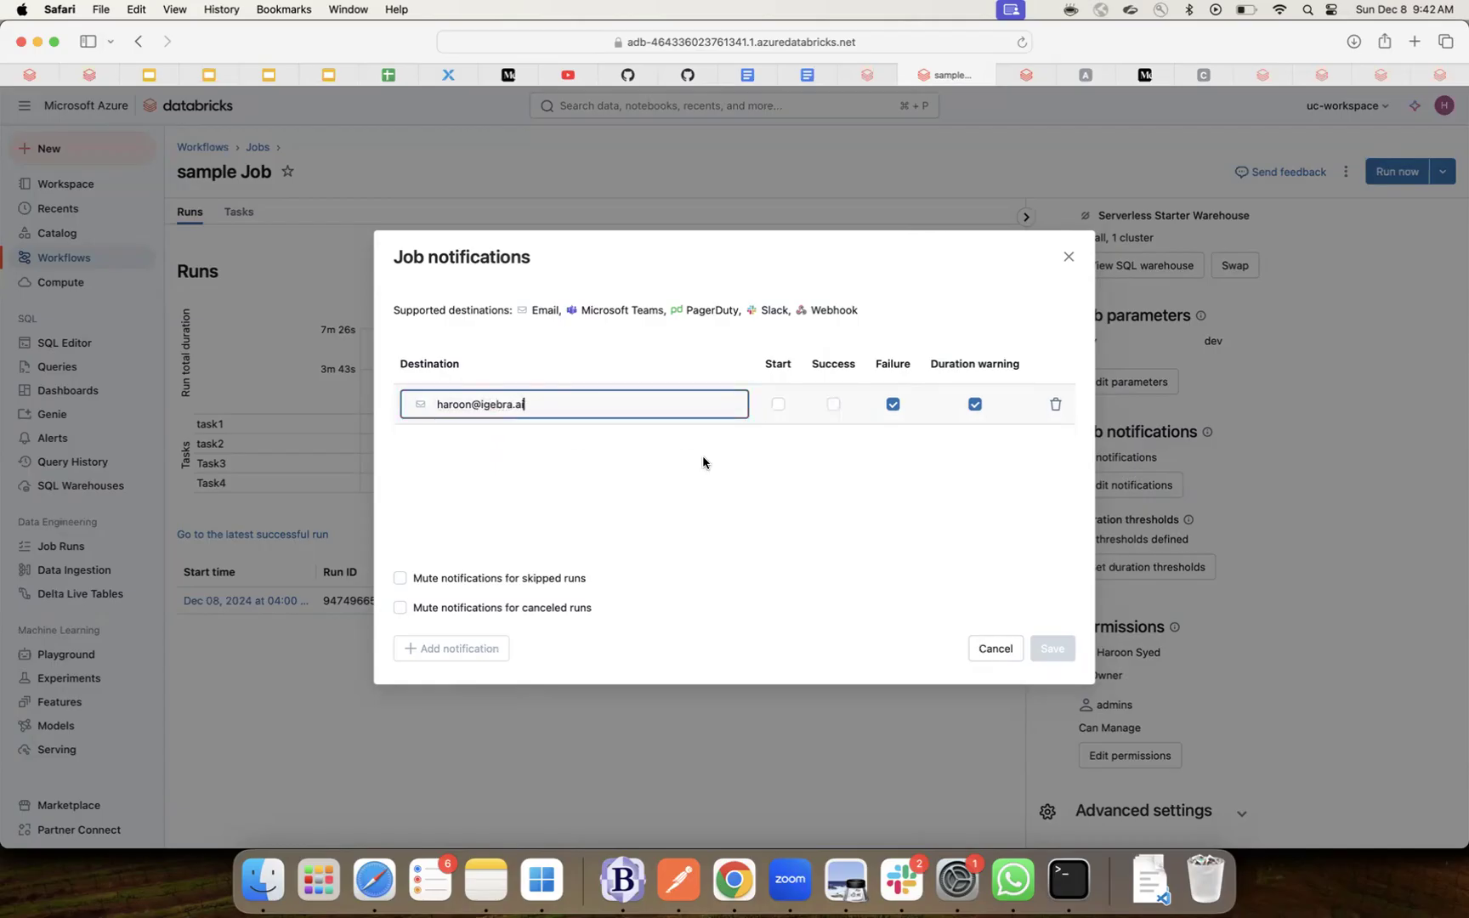
left_click(975, 407)
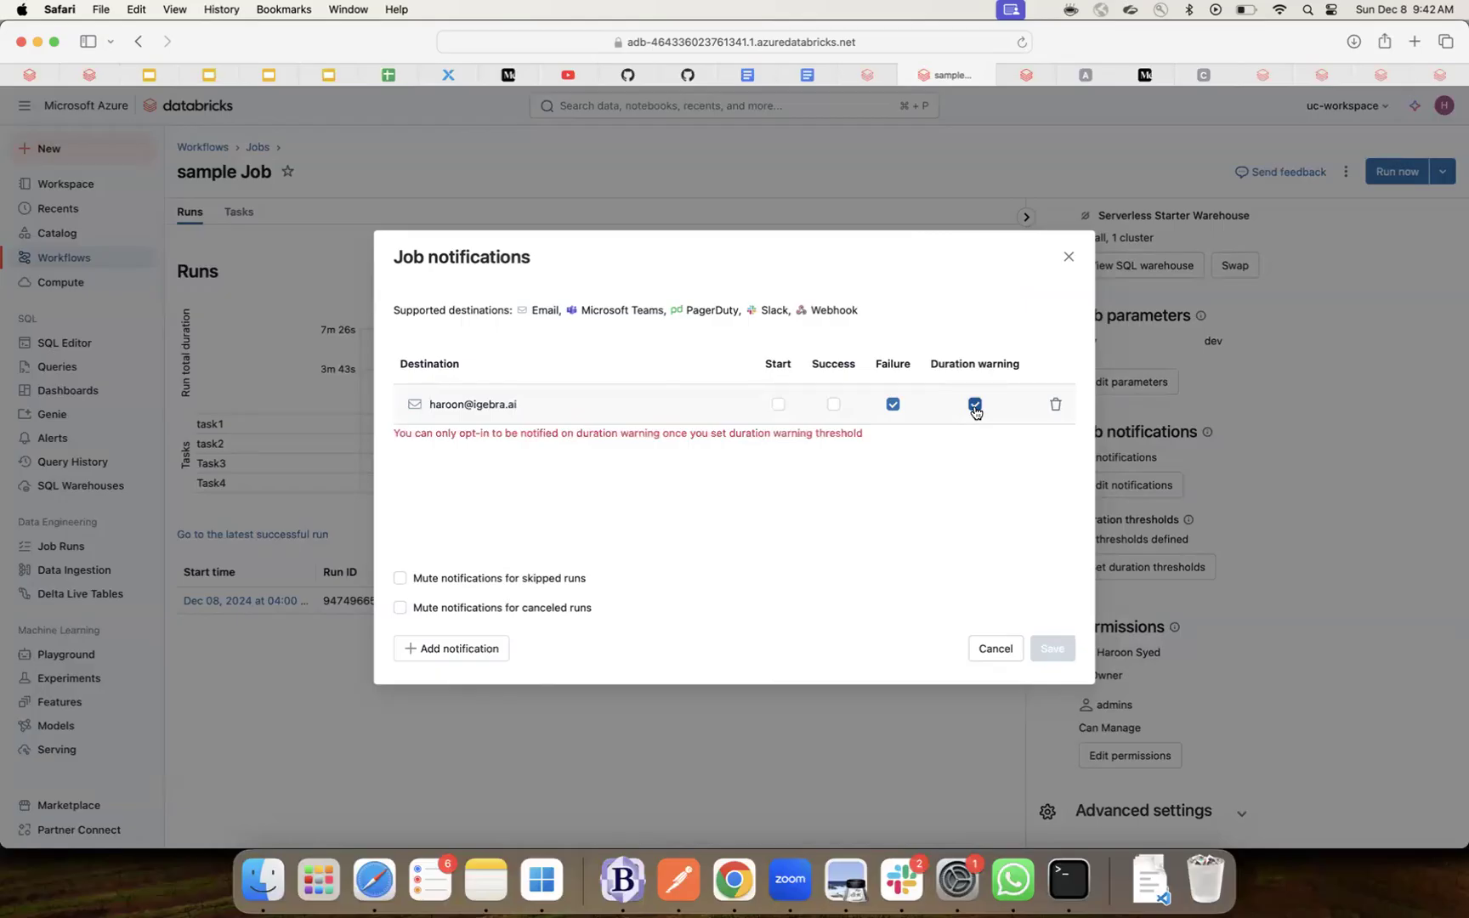
left_click(976, 408)
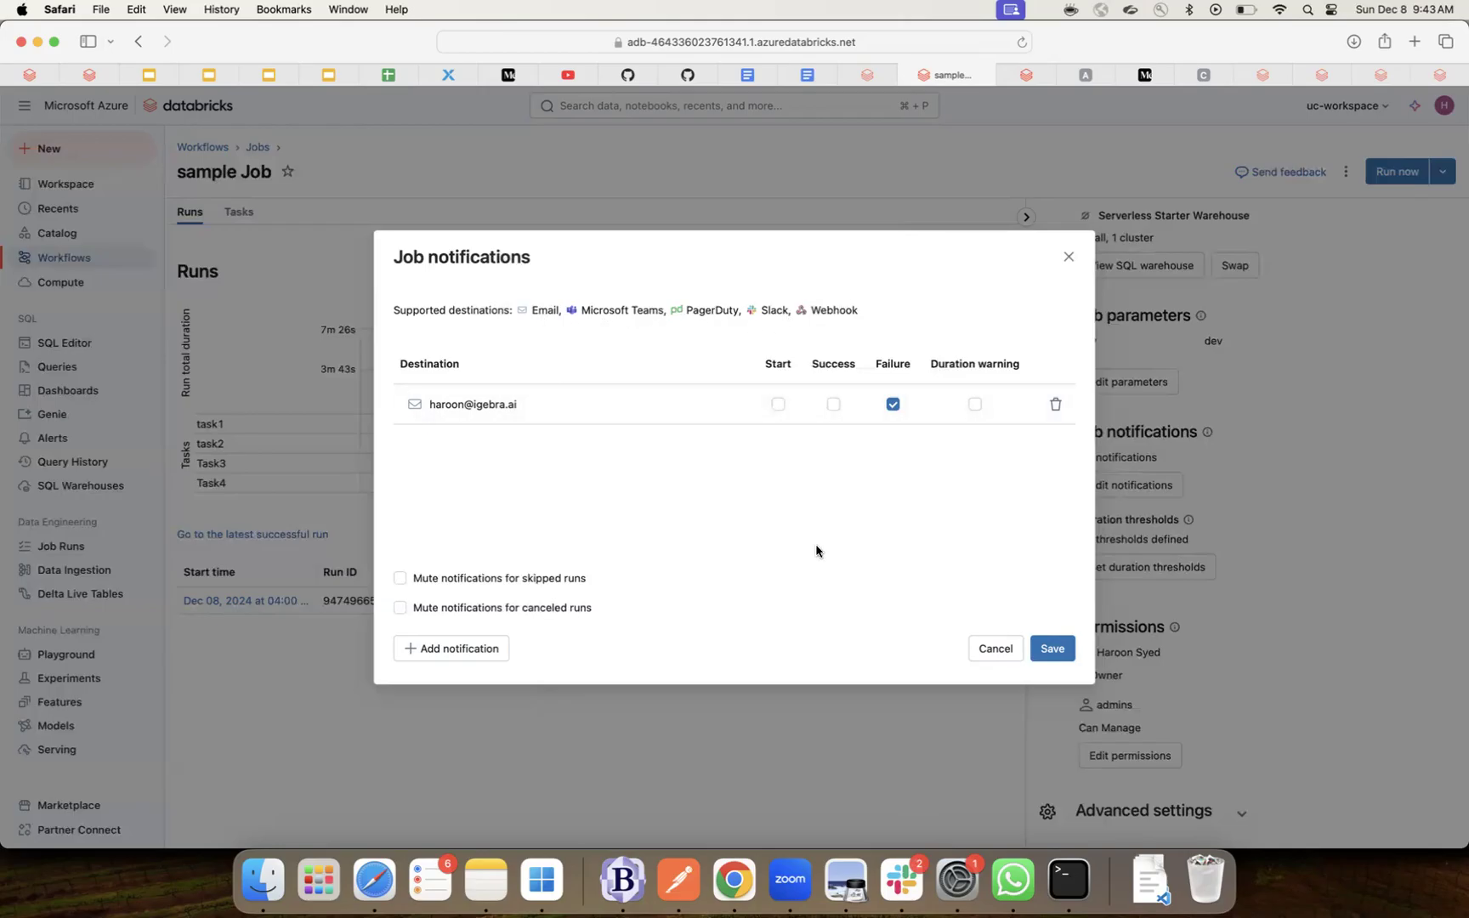
left_click(1062, 652)
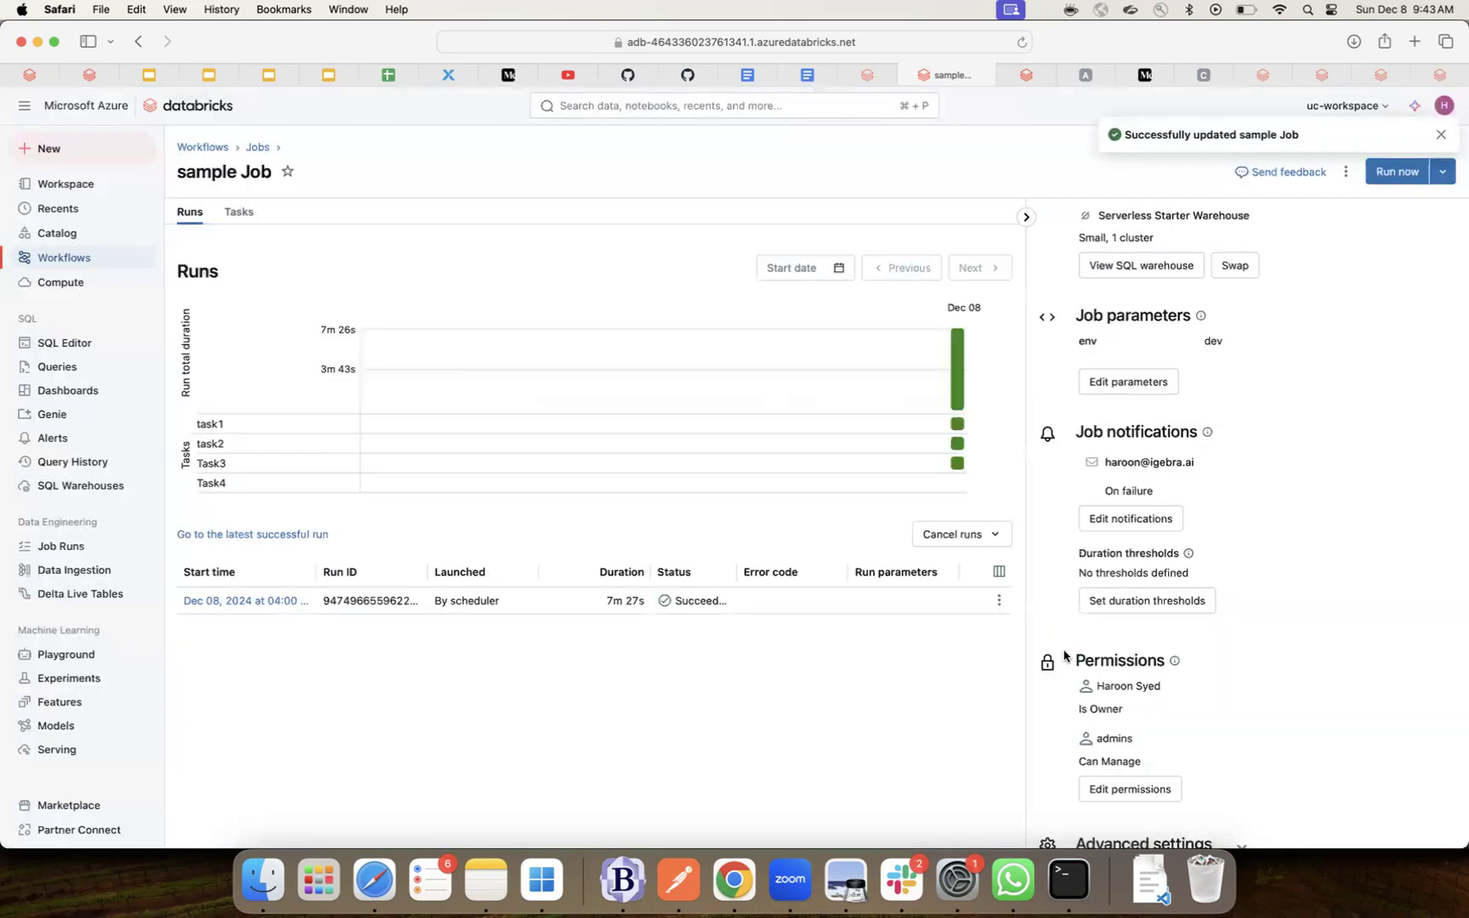
scroll(1143, 624, "down", 2)
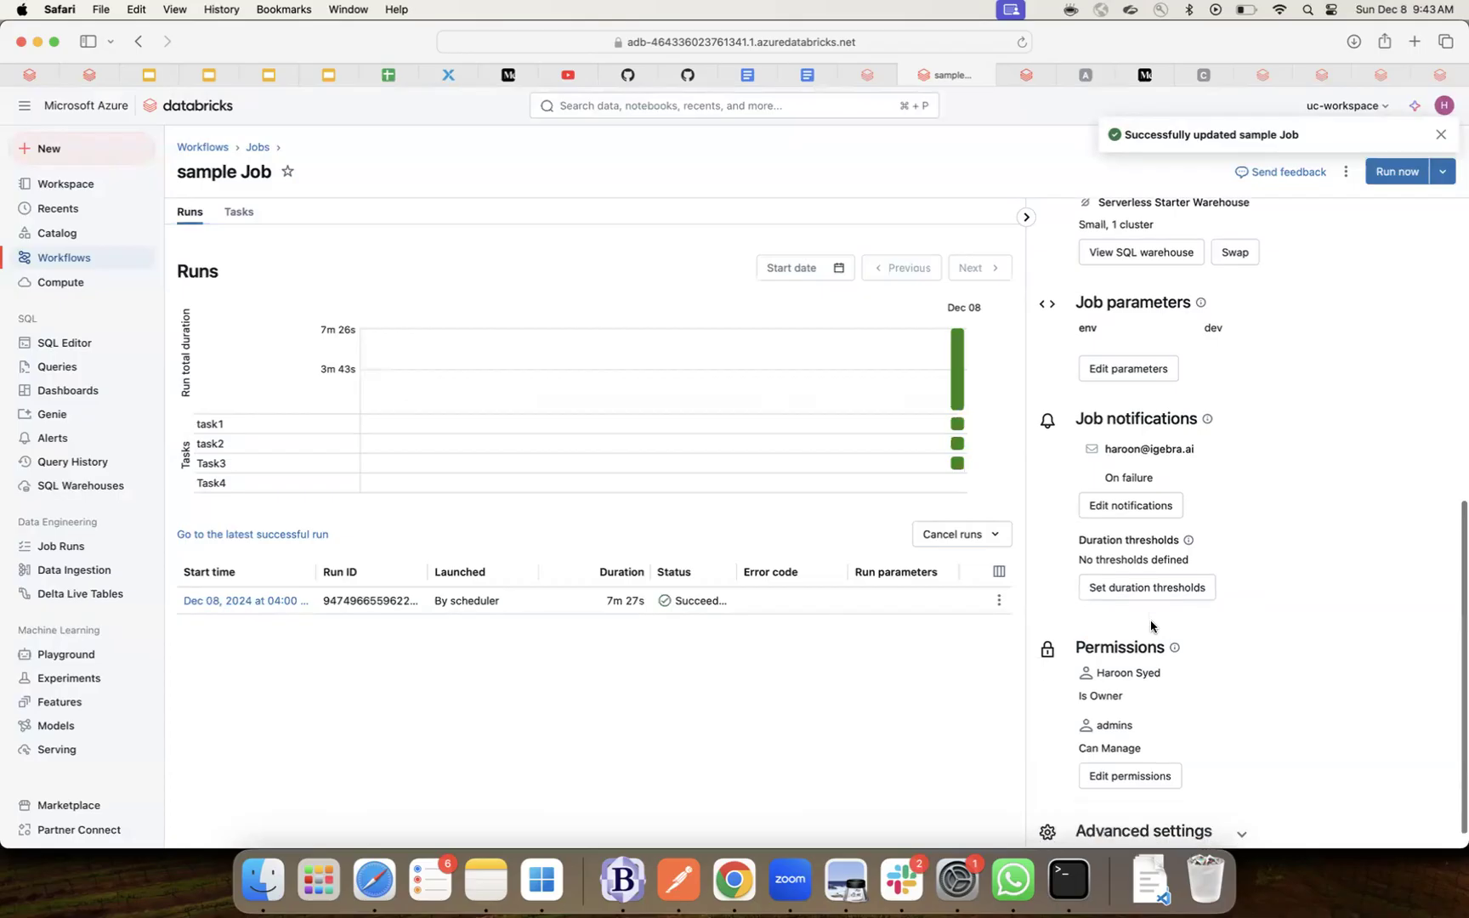
left_click(1140, 578)
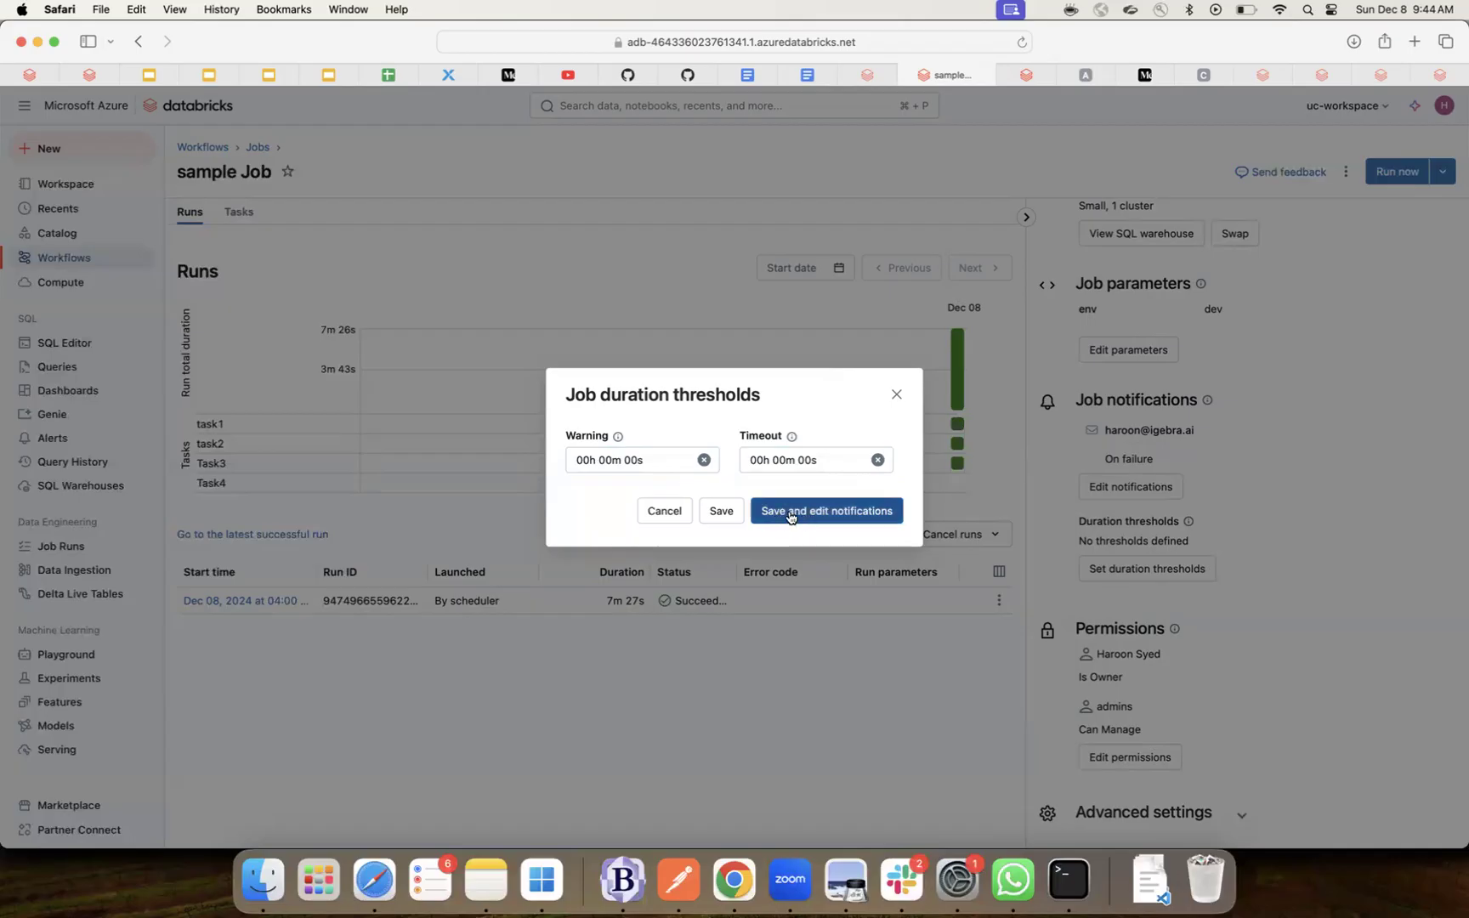
left_click(895, 396)
scroll(1153, 608, "down", 1)
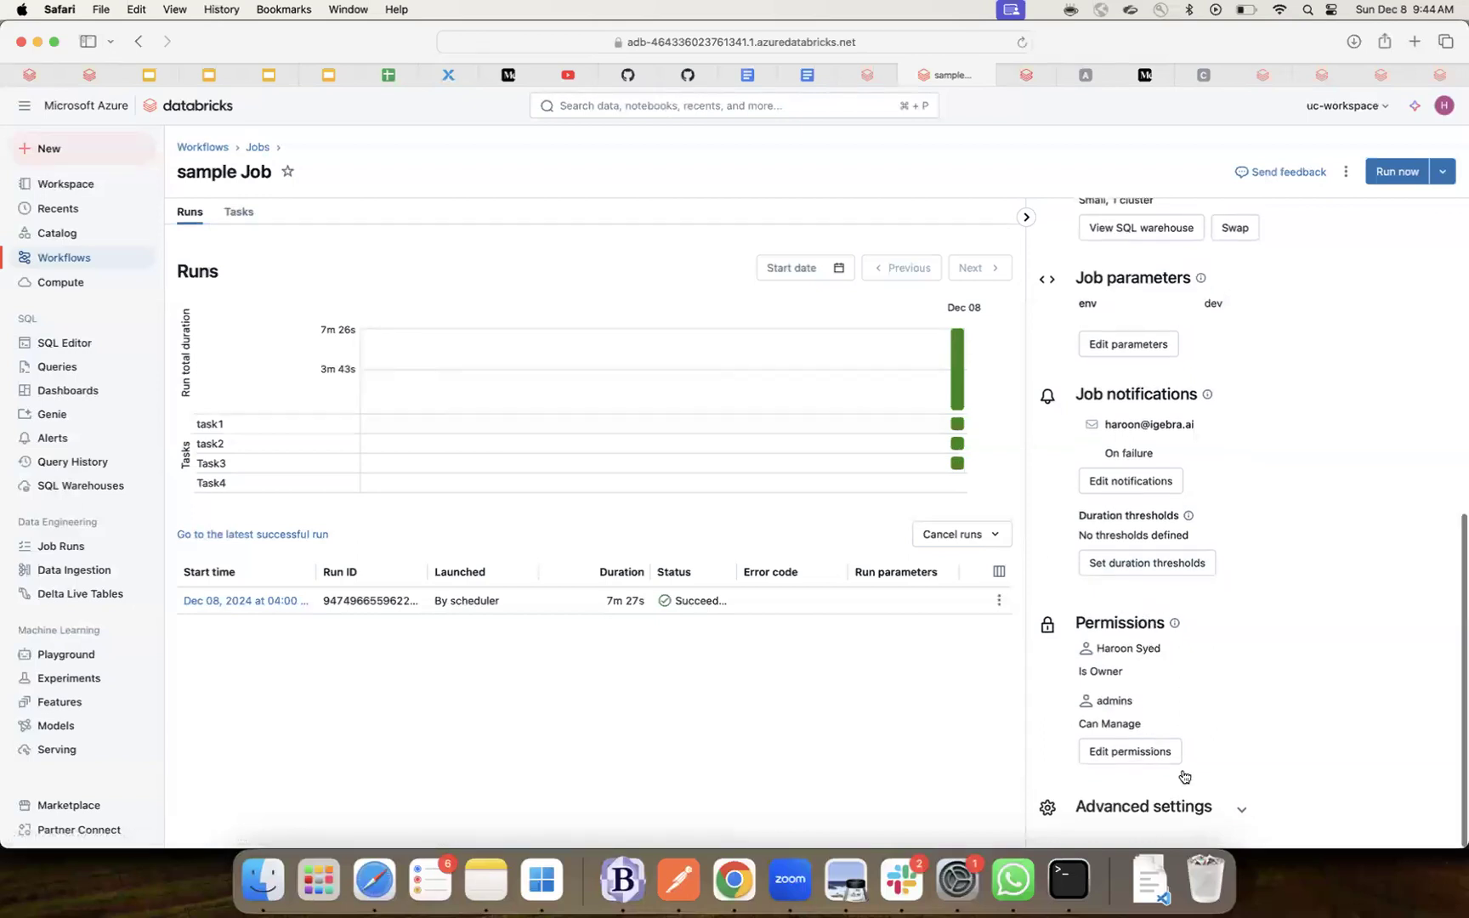
- Expand Advanced settings, then switch to the Tasks view showing task1, task2, Task3 and Task4
left_click(1239, 813)
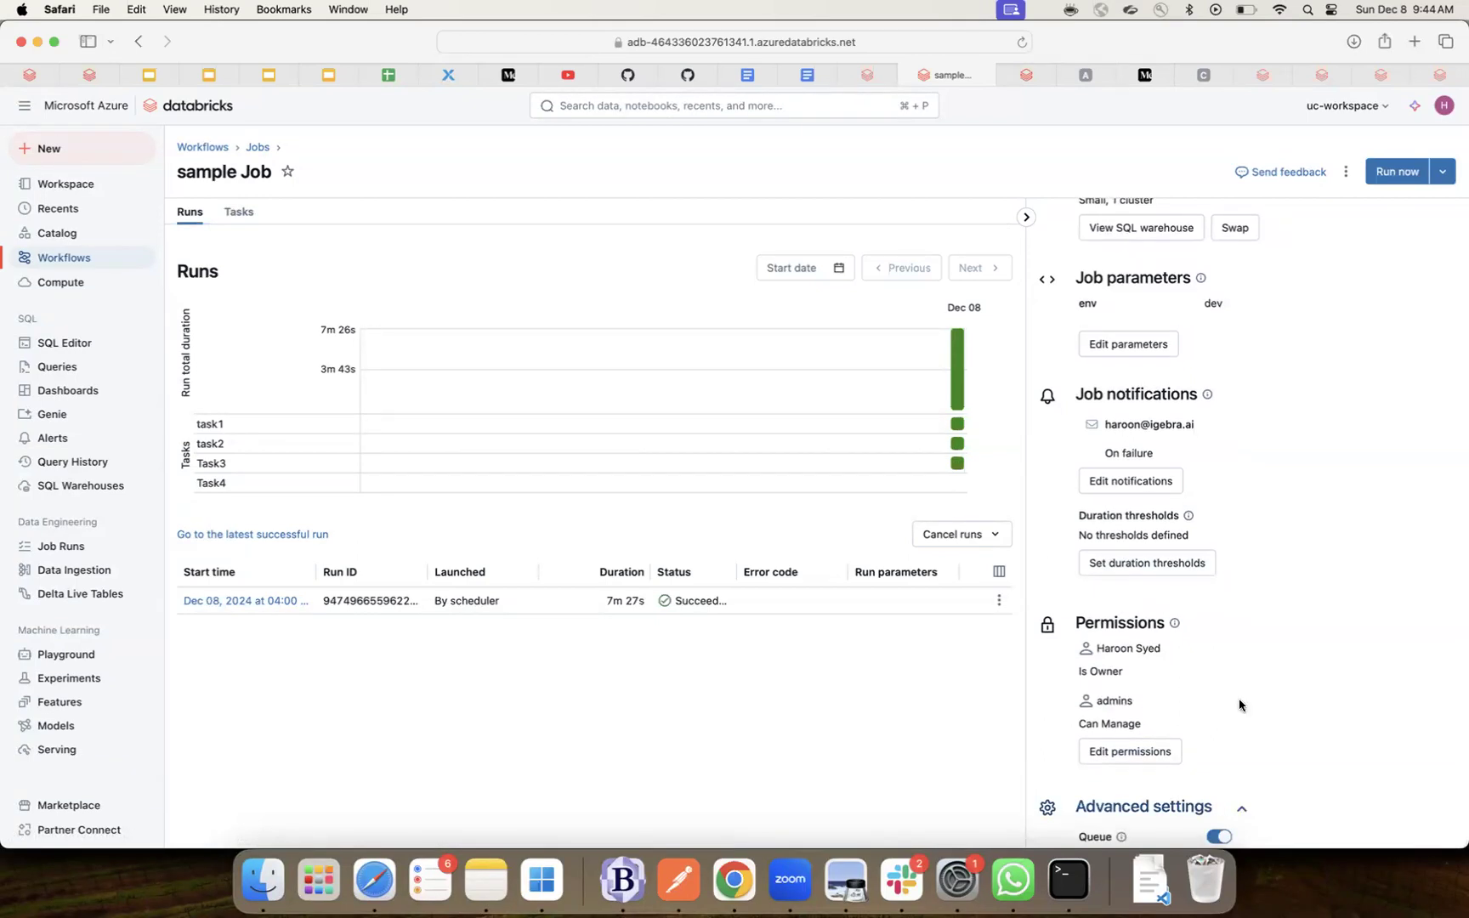
scroll(1242, 689, "down", 2)
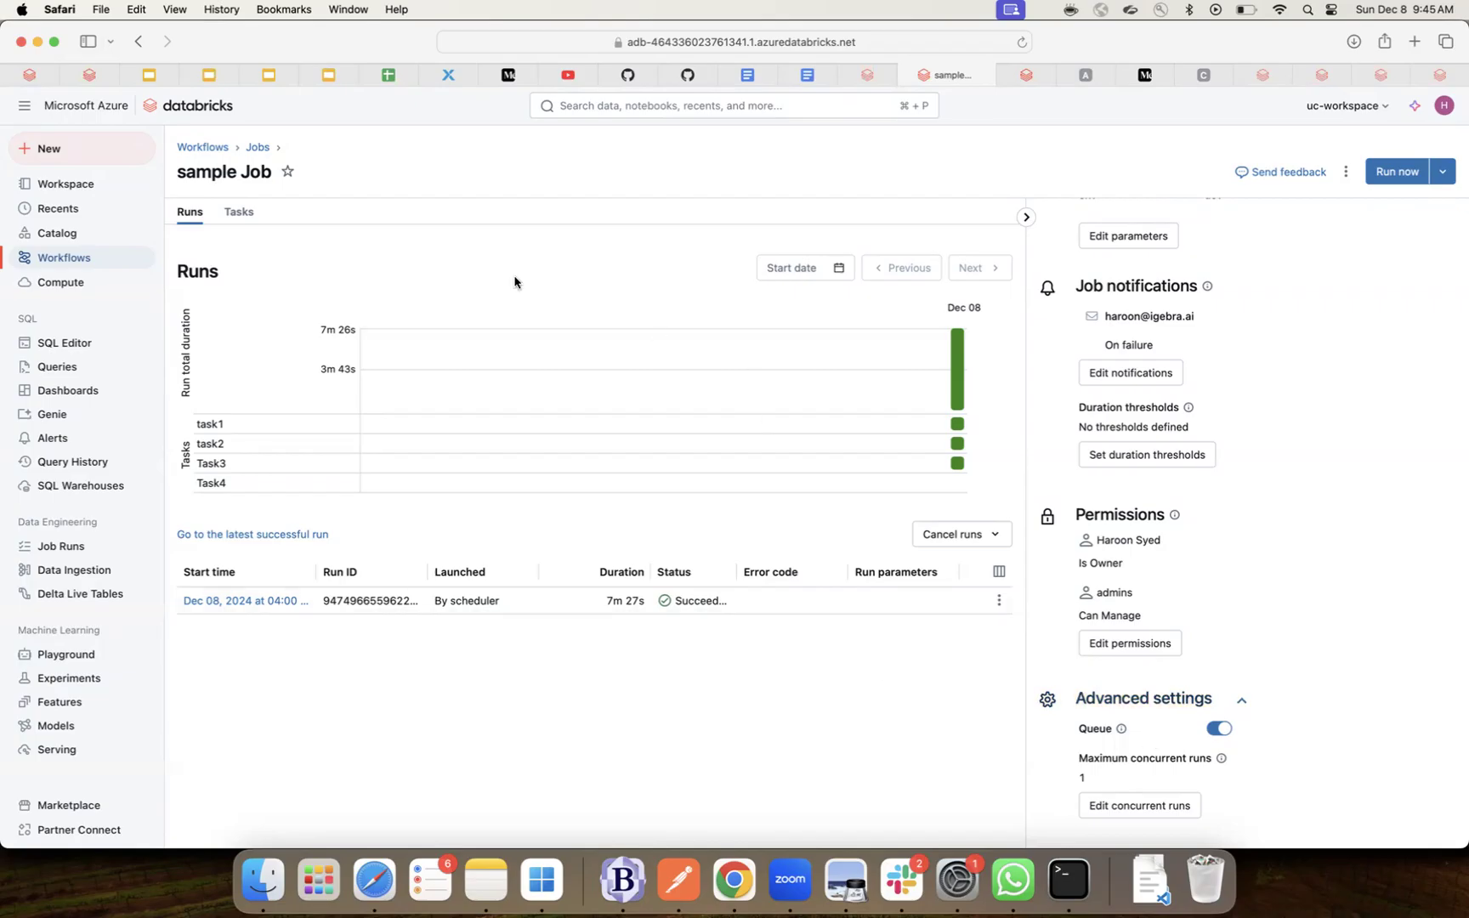
left_click(239, 213)
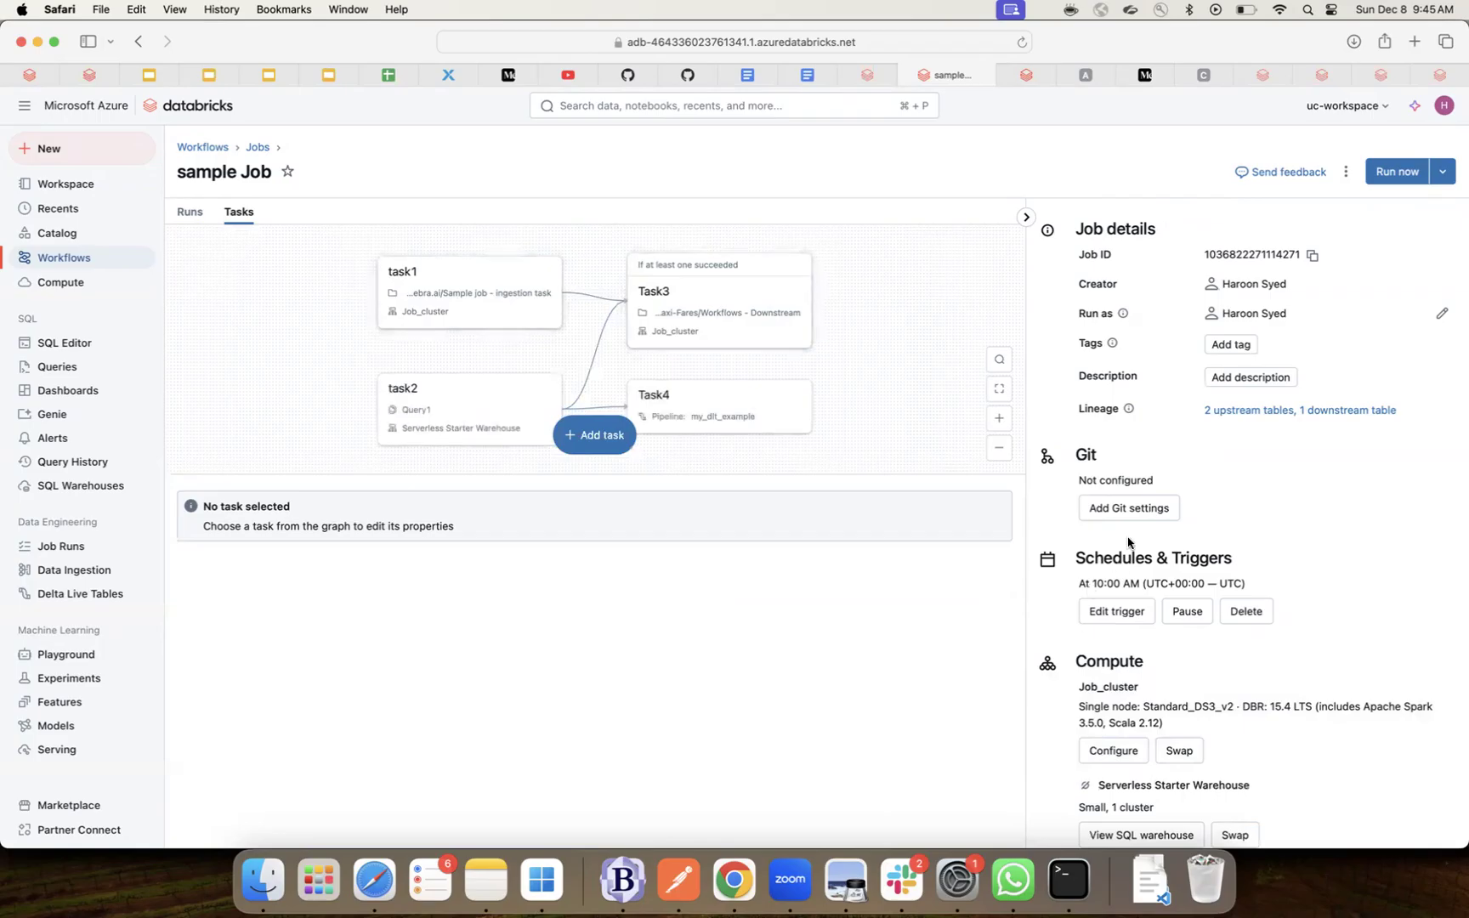
- Dismiss the Git settings dialog unchanged and return to the Workflows jobs list
left_click(1133, 513)
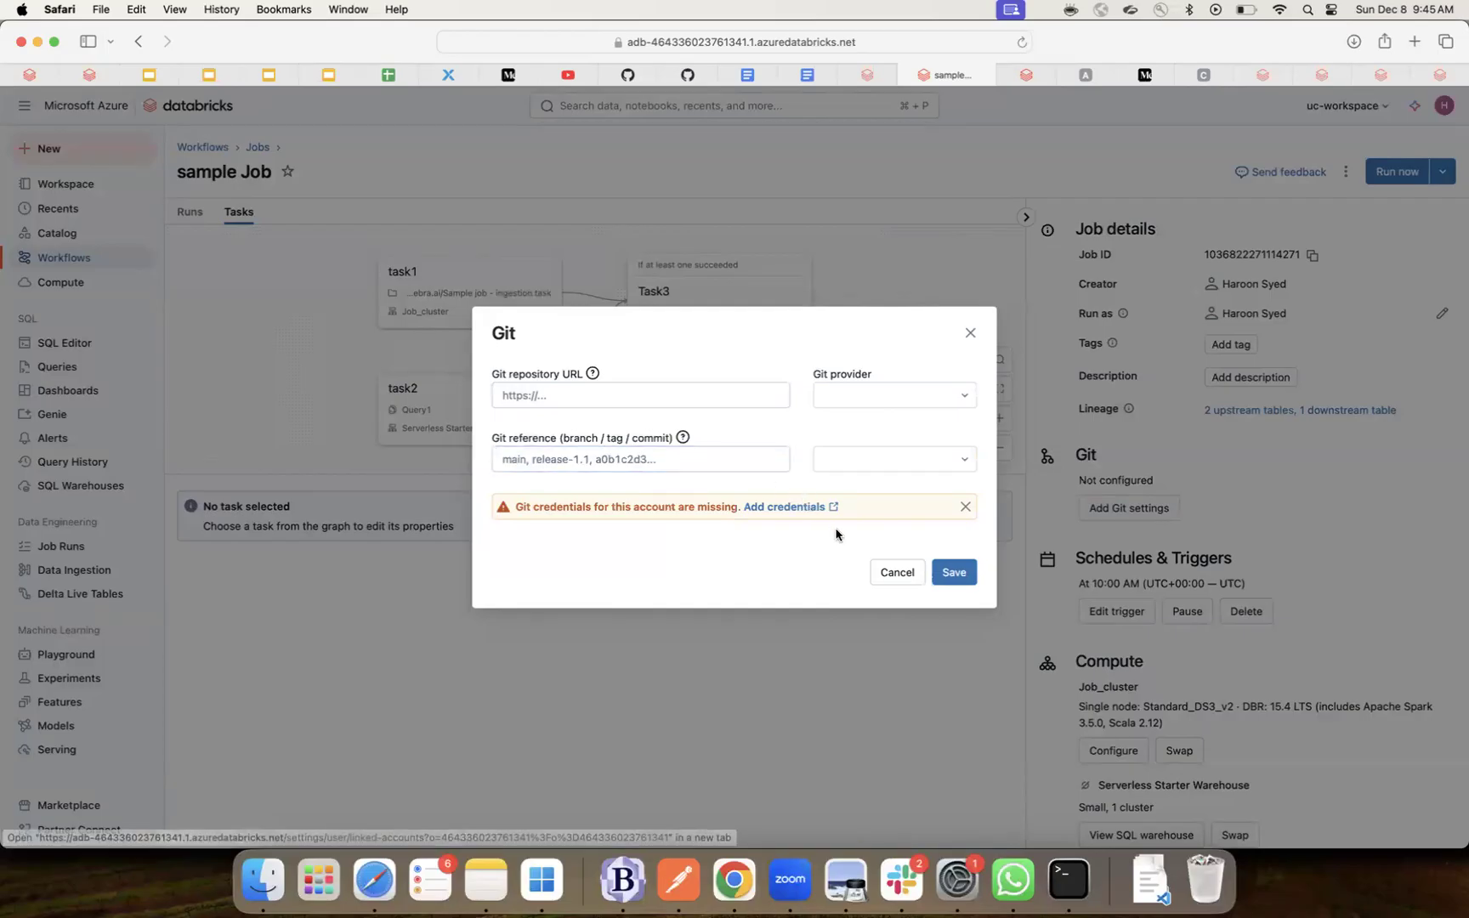
left_click(898, 574)
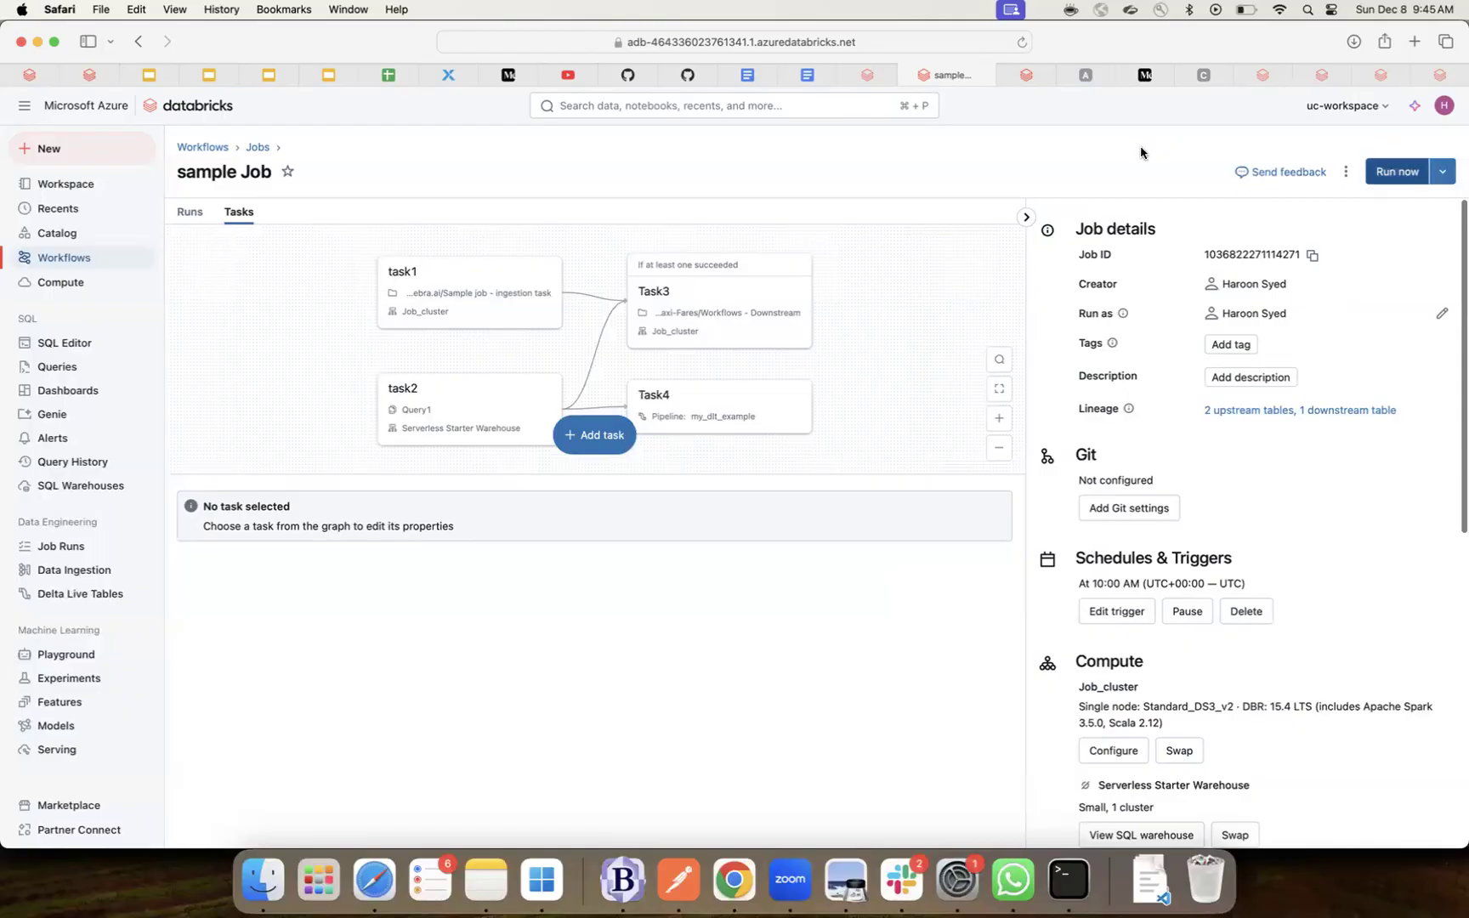
left_click(217, 148)
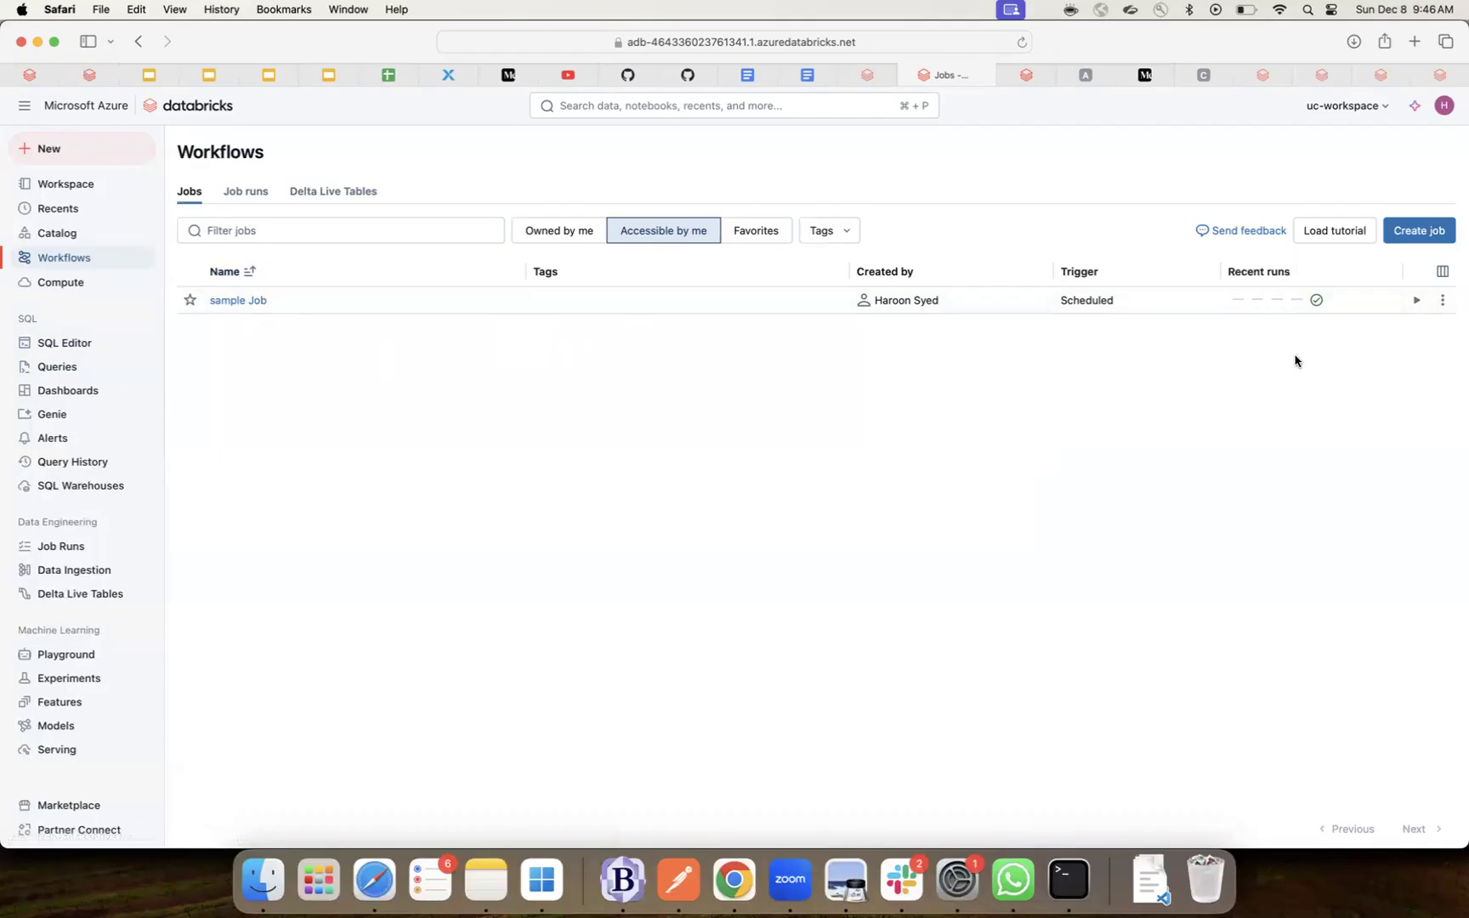
left_click(1444, 304)
left_click(1214, 507)
scroll(1176, 410, "down", 1)
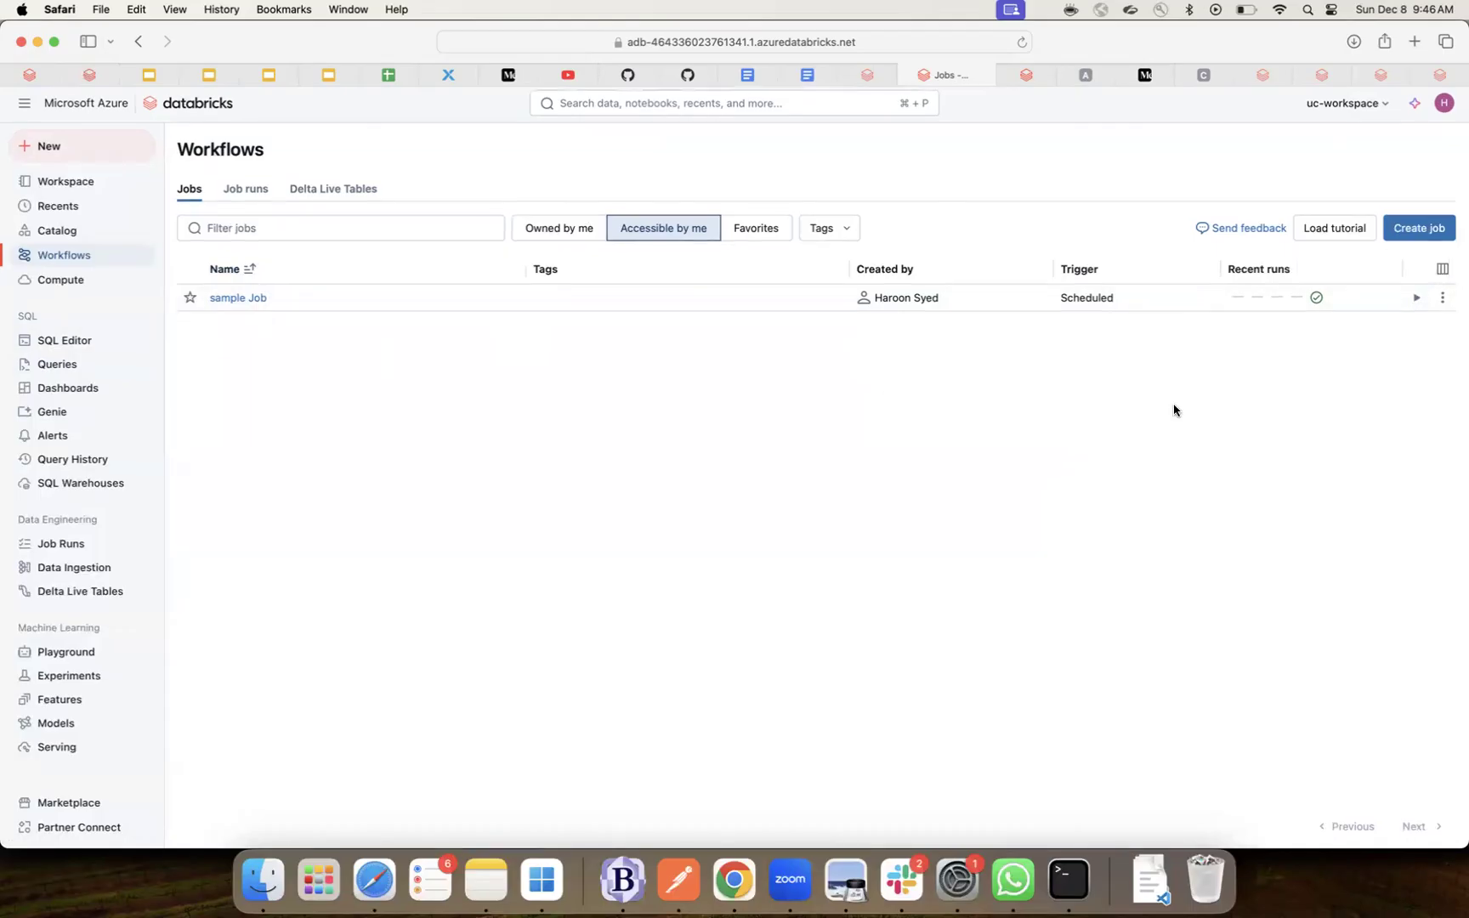
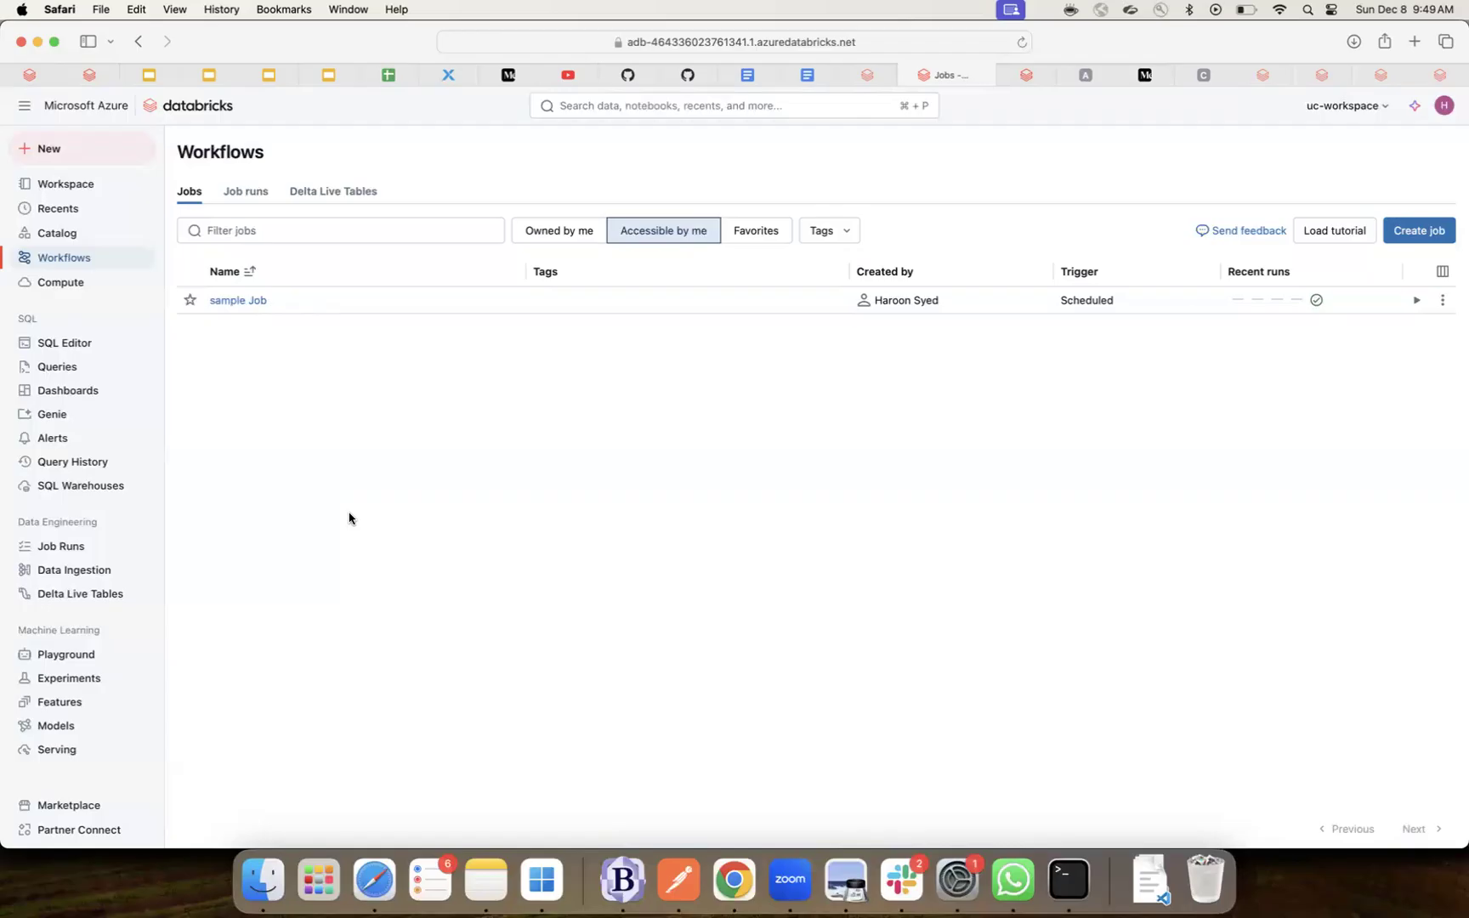
- Open the baby_names_oct pipeline from the Delta Live Tables list under Workflows
key("XF86AudioRaiseVolume")
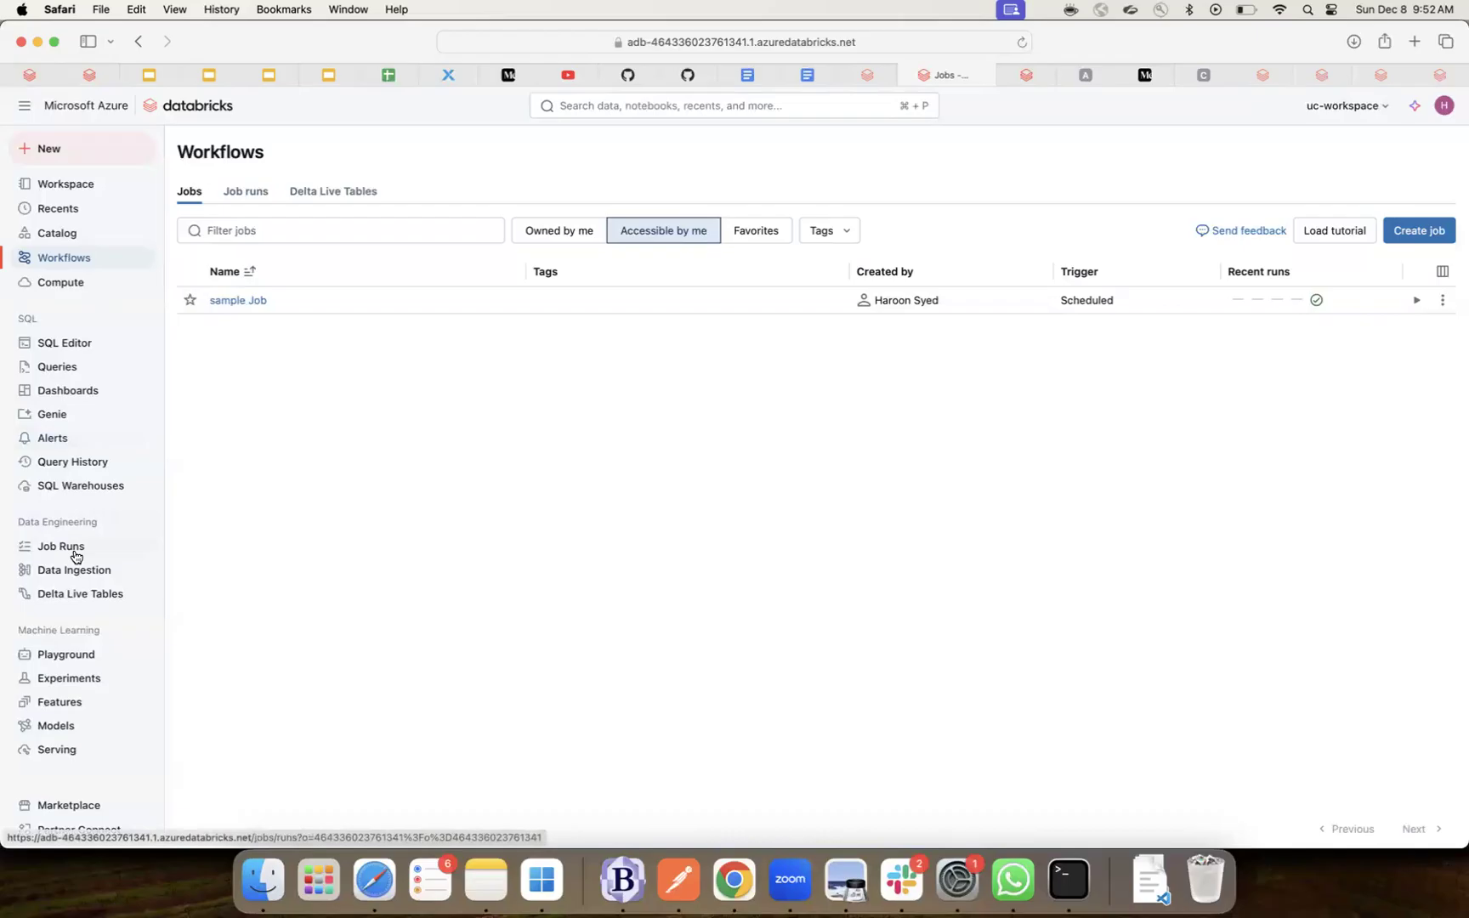
left_click(76, 599)
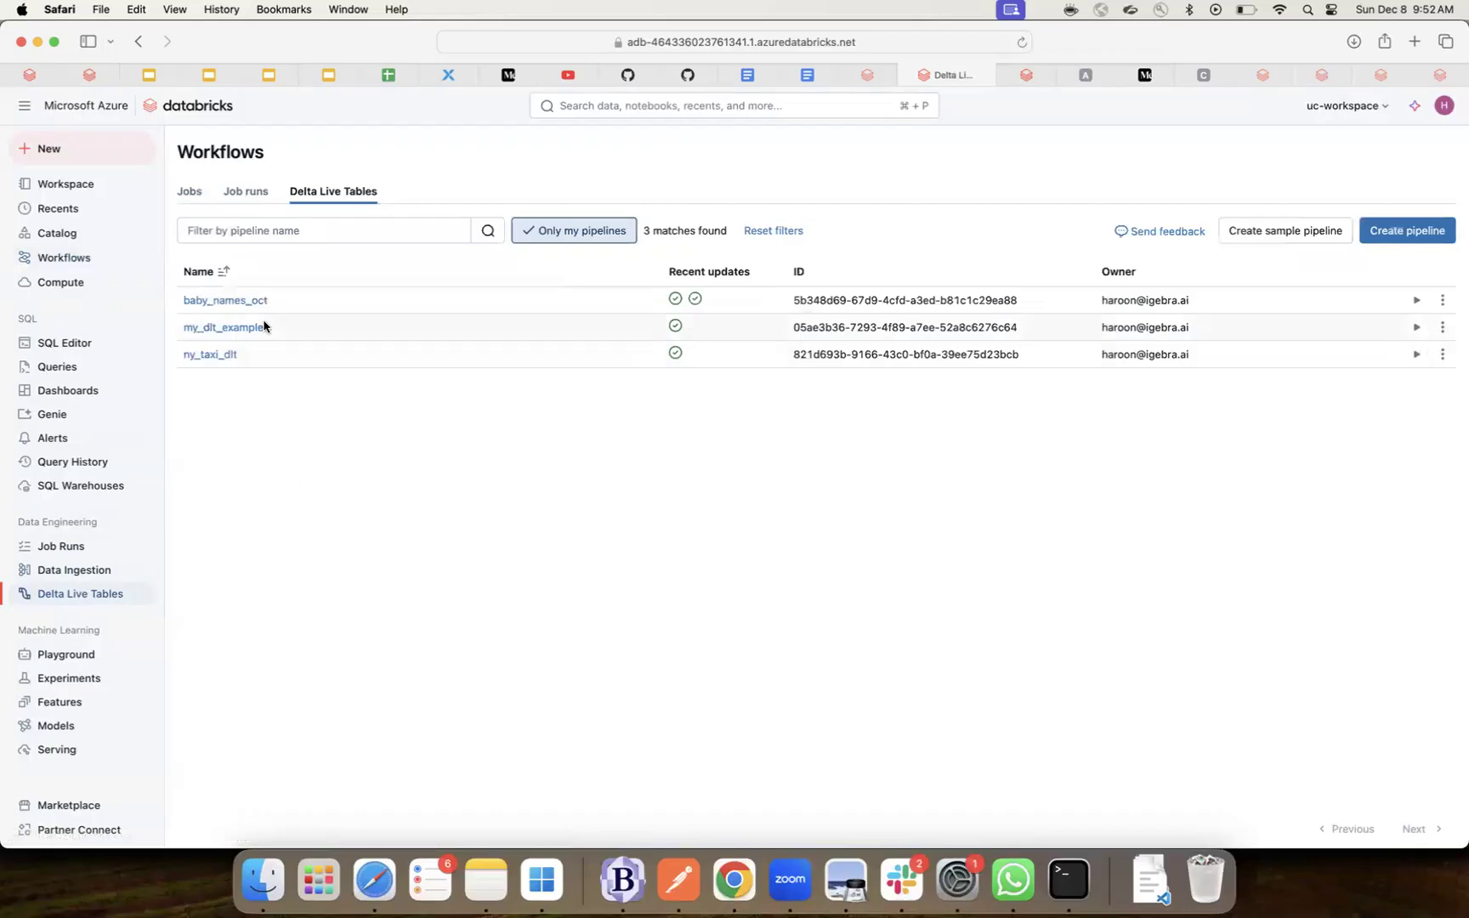
left_click(190, 196)
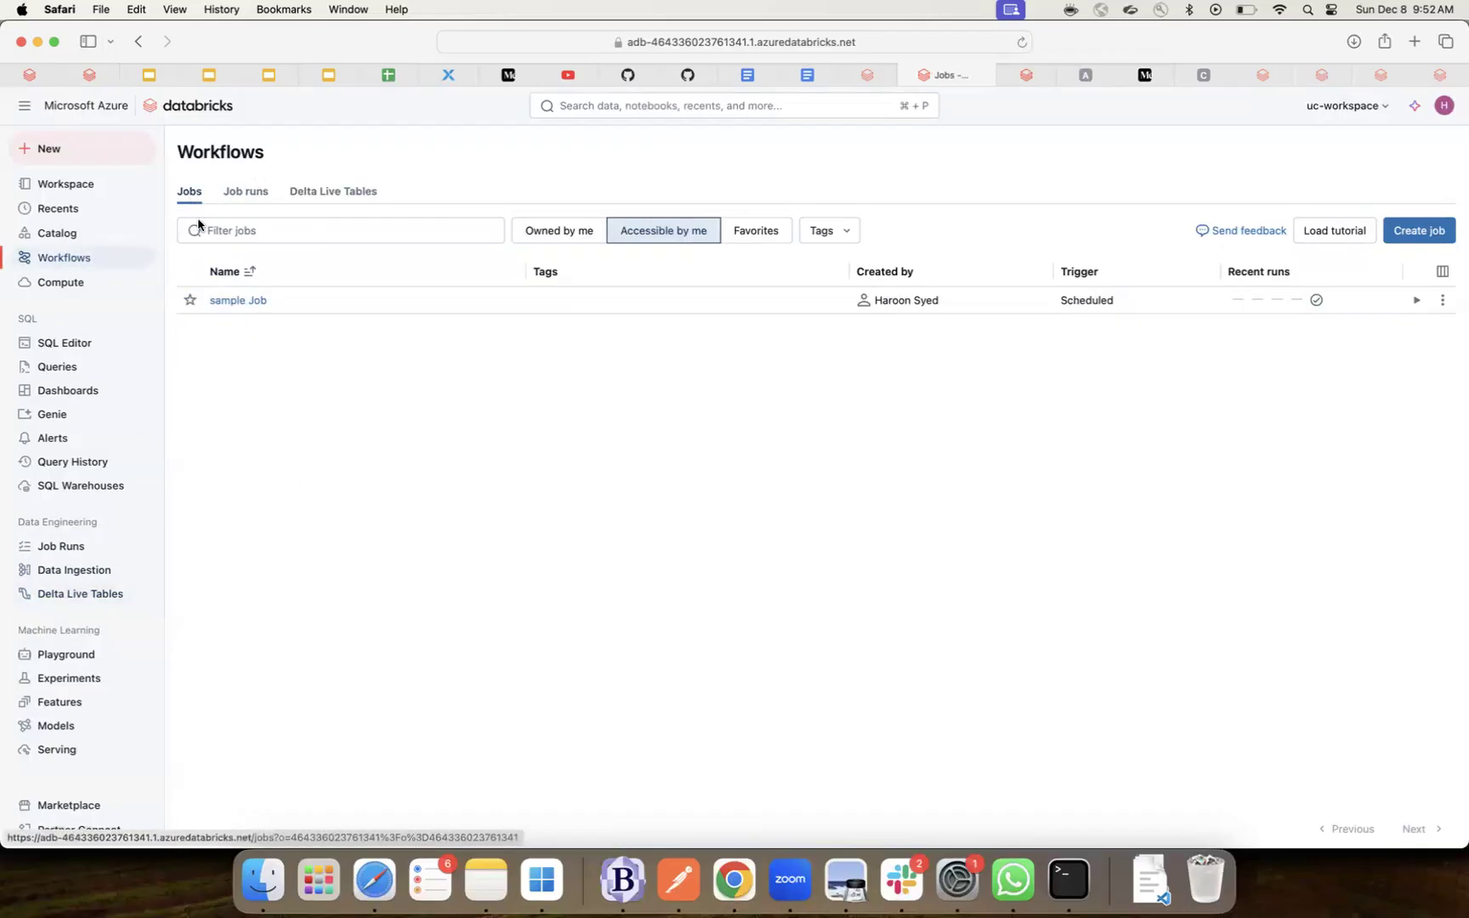
left_click(345, 194)
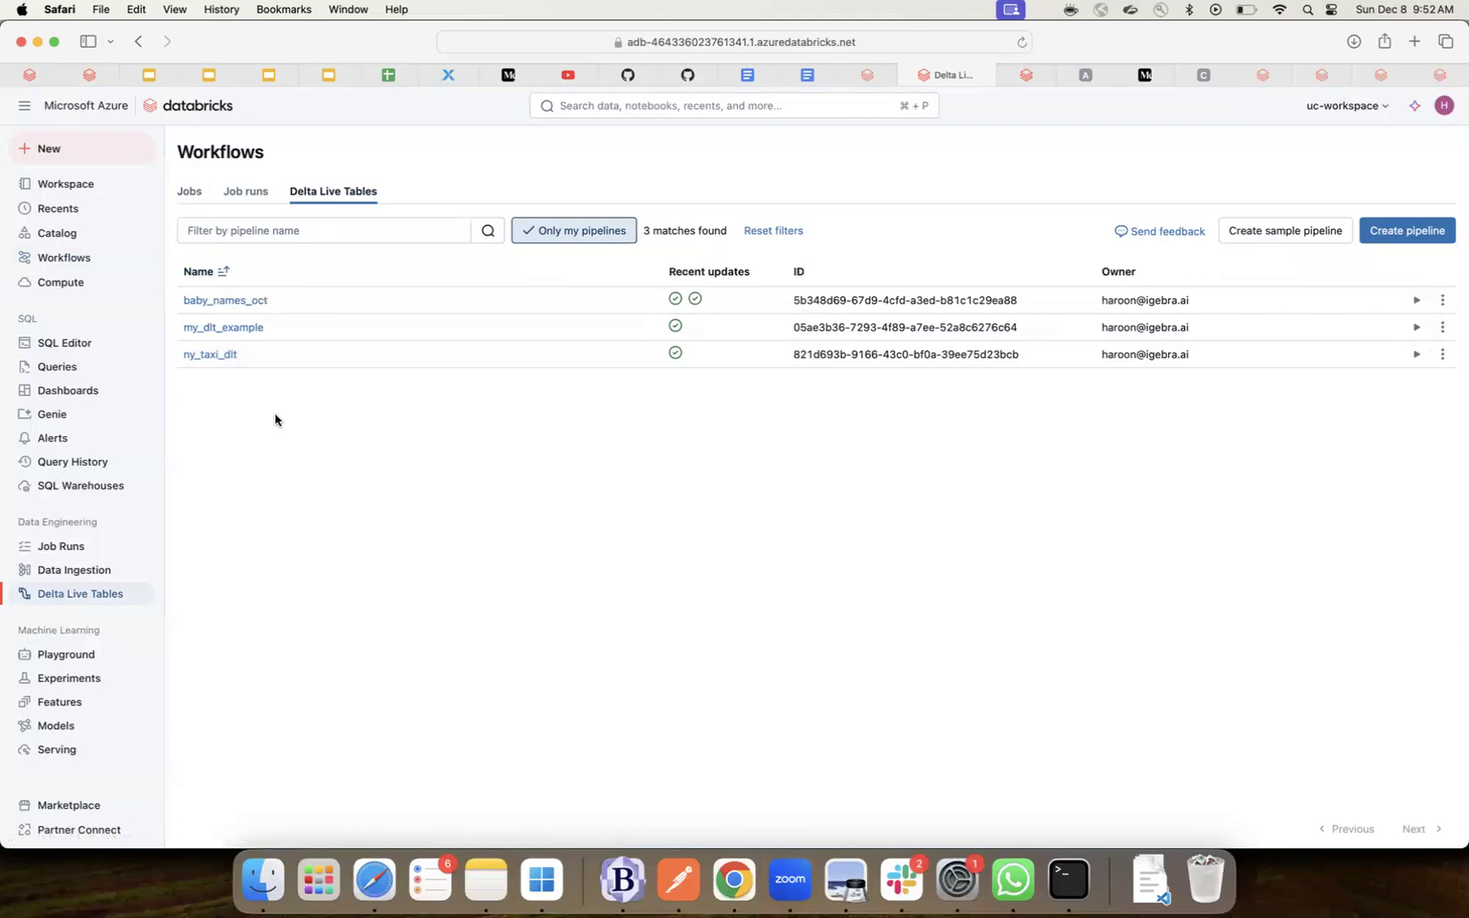
left_click(239, 301)
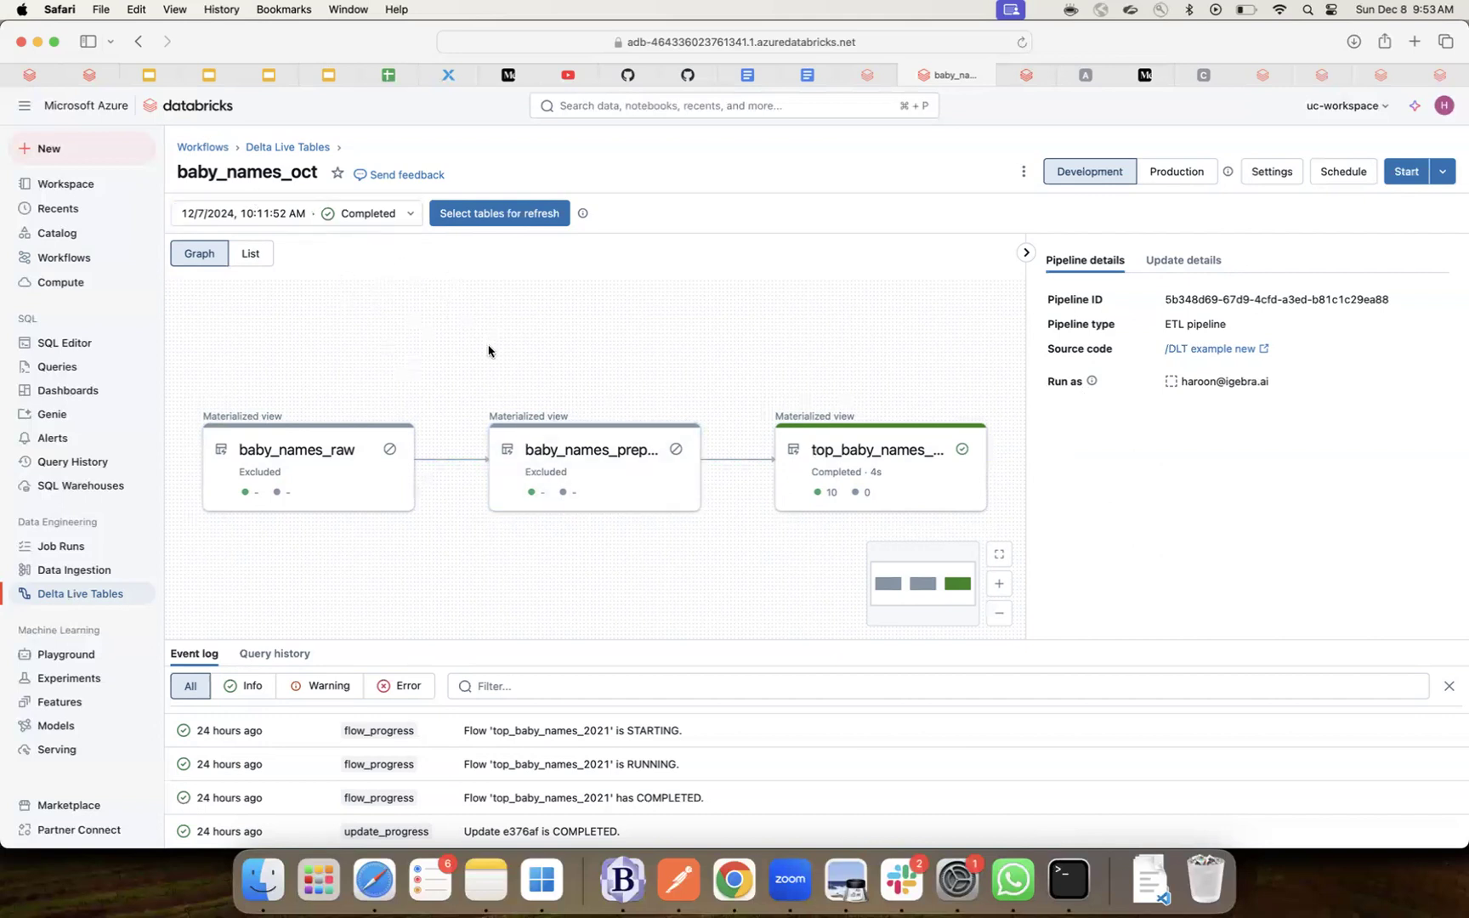
- Return to the Delta Live Tables list showing baby_names_oct, my_dlt_example and ny_taxi_dlt
left_click(209, 147)
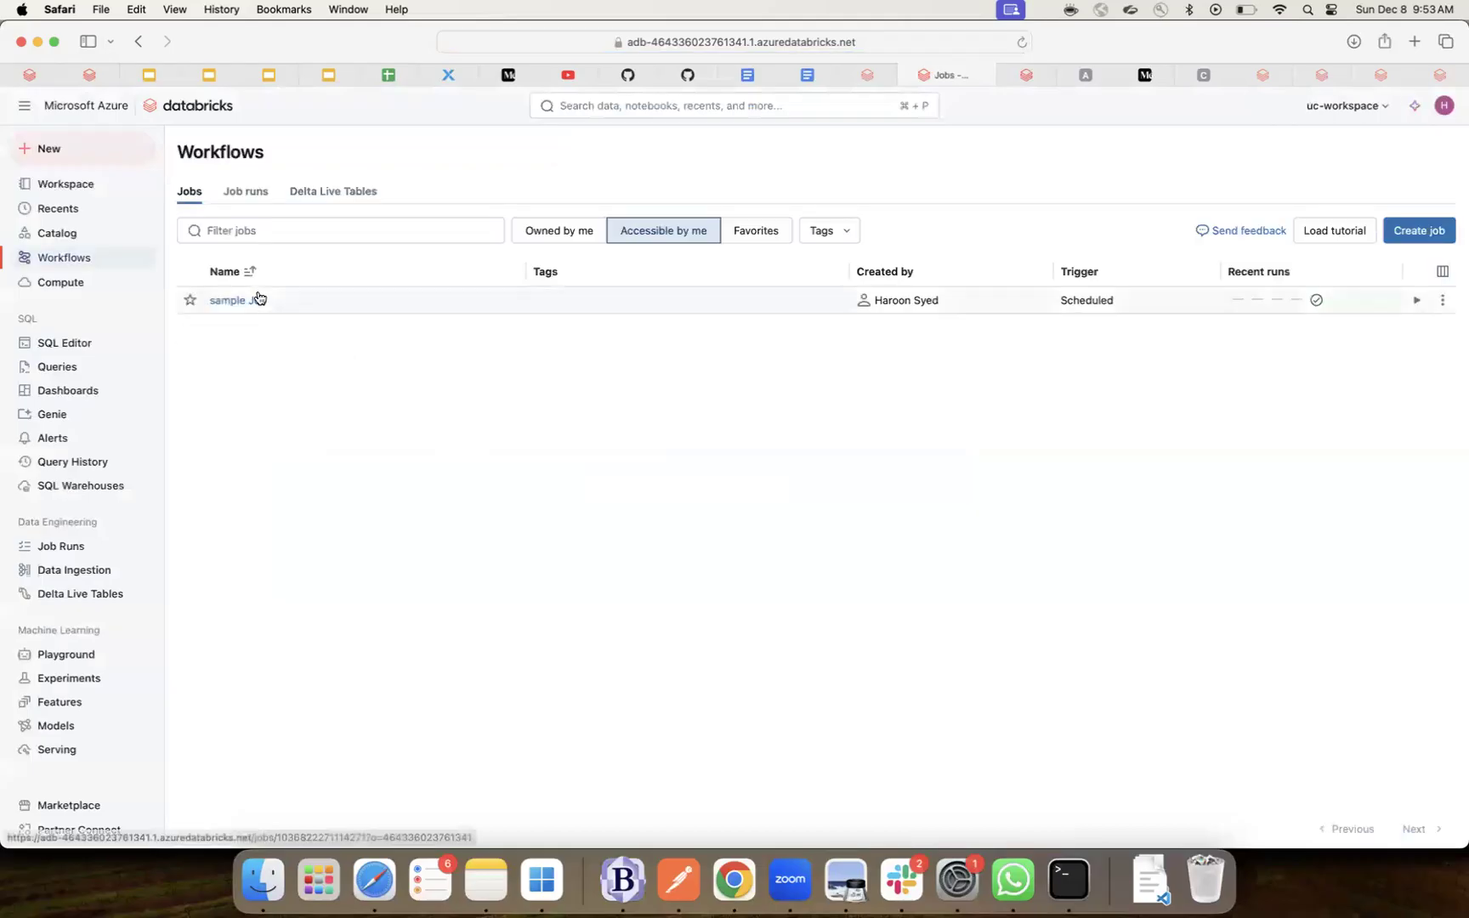
left_click(358, 191)
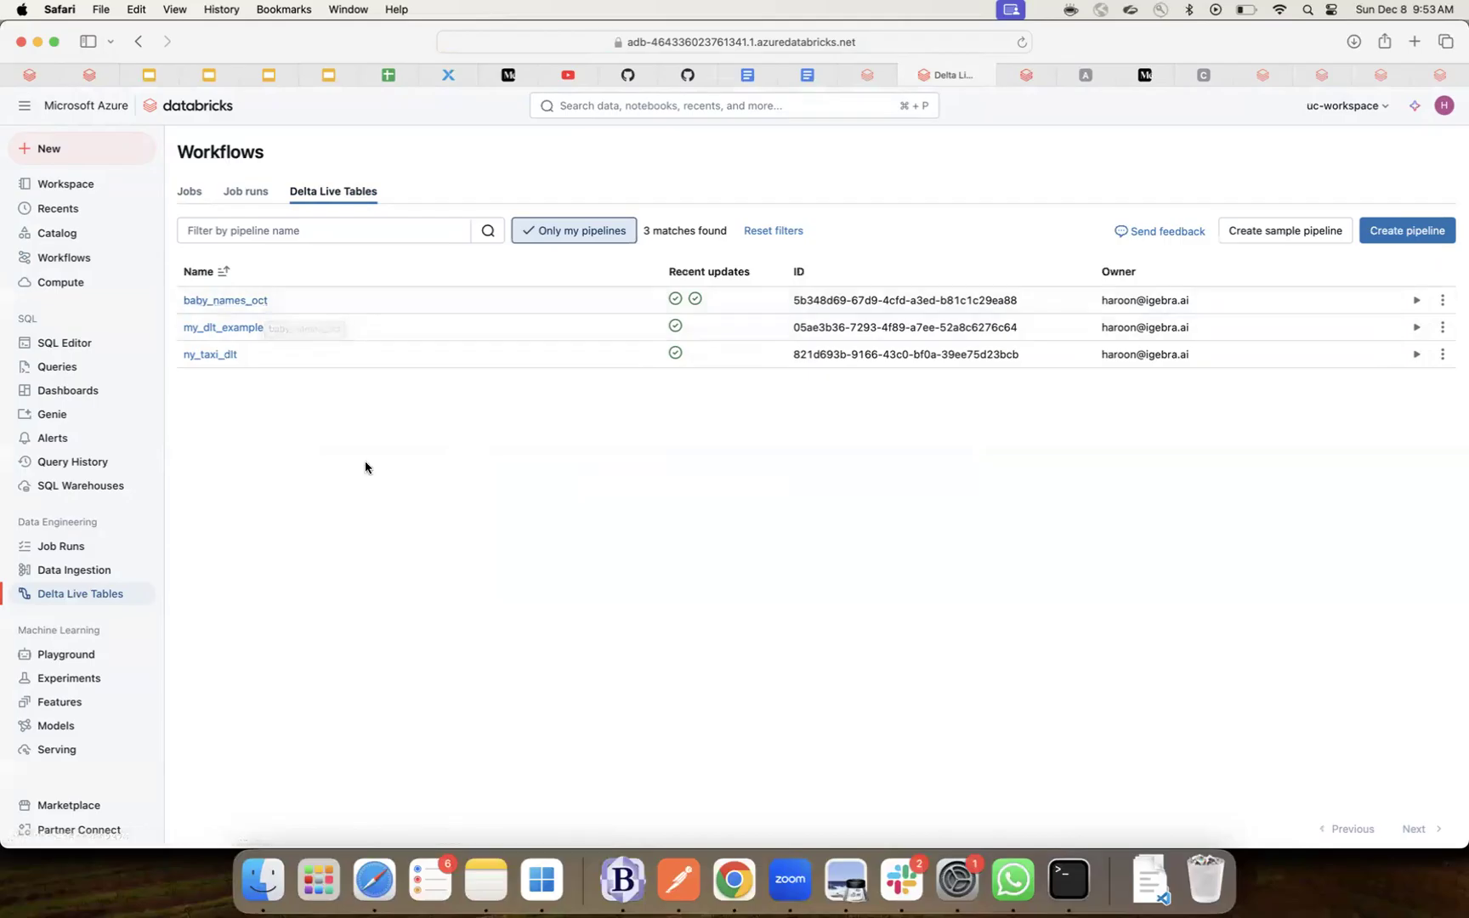
- Bring up the Settings option from the baby_names_oct pipeline's row menu
left_click(1443, 305)
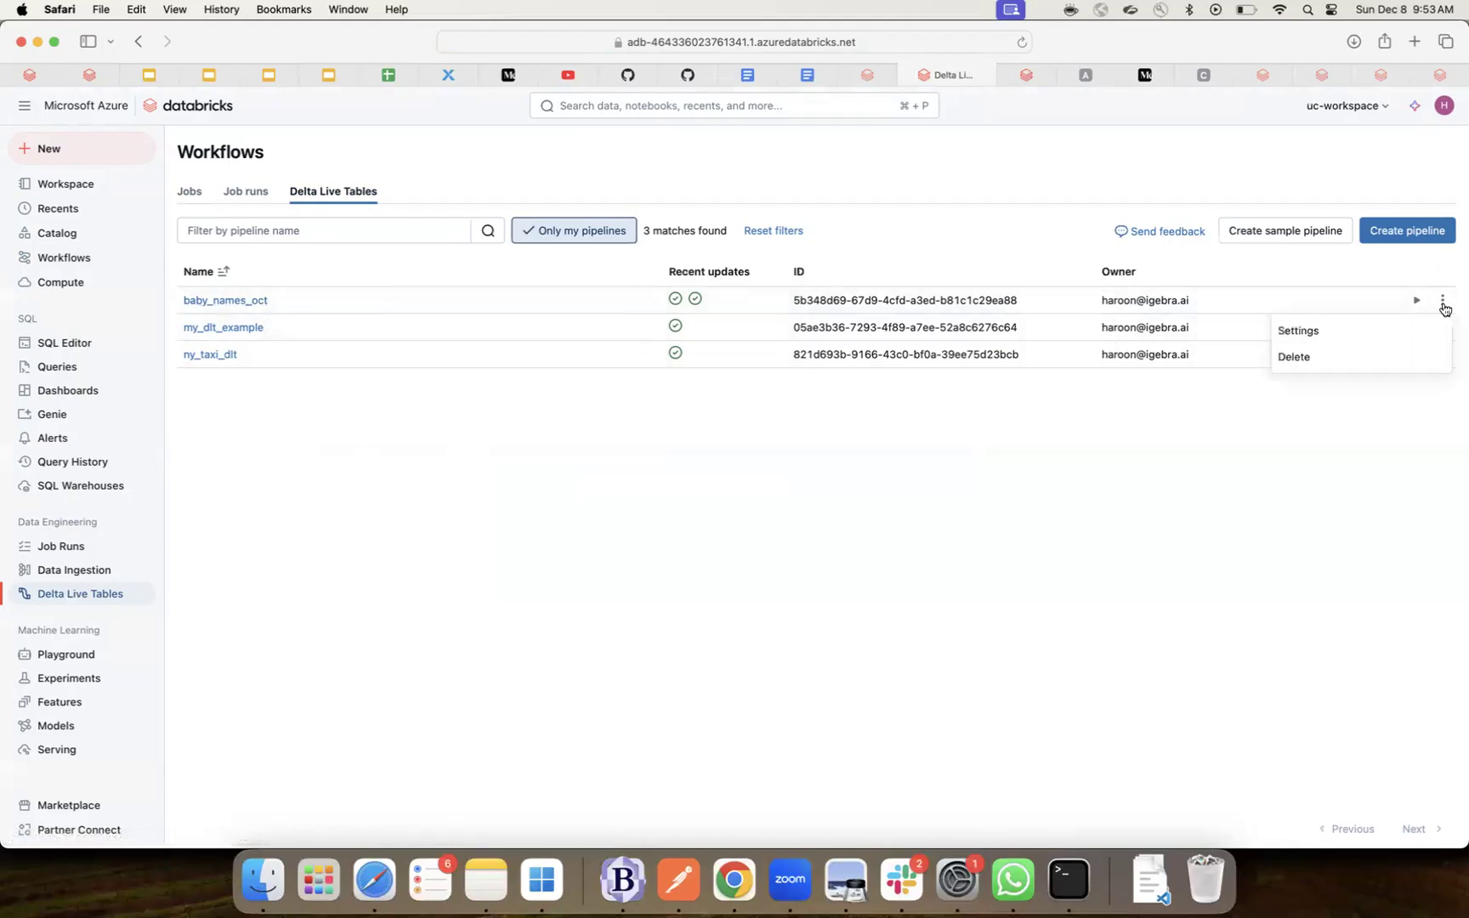
left_click(1275, 330)
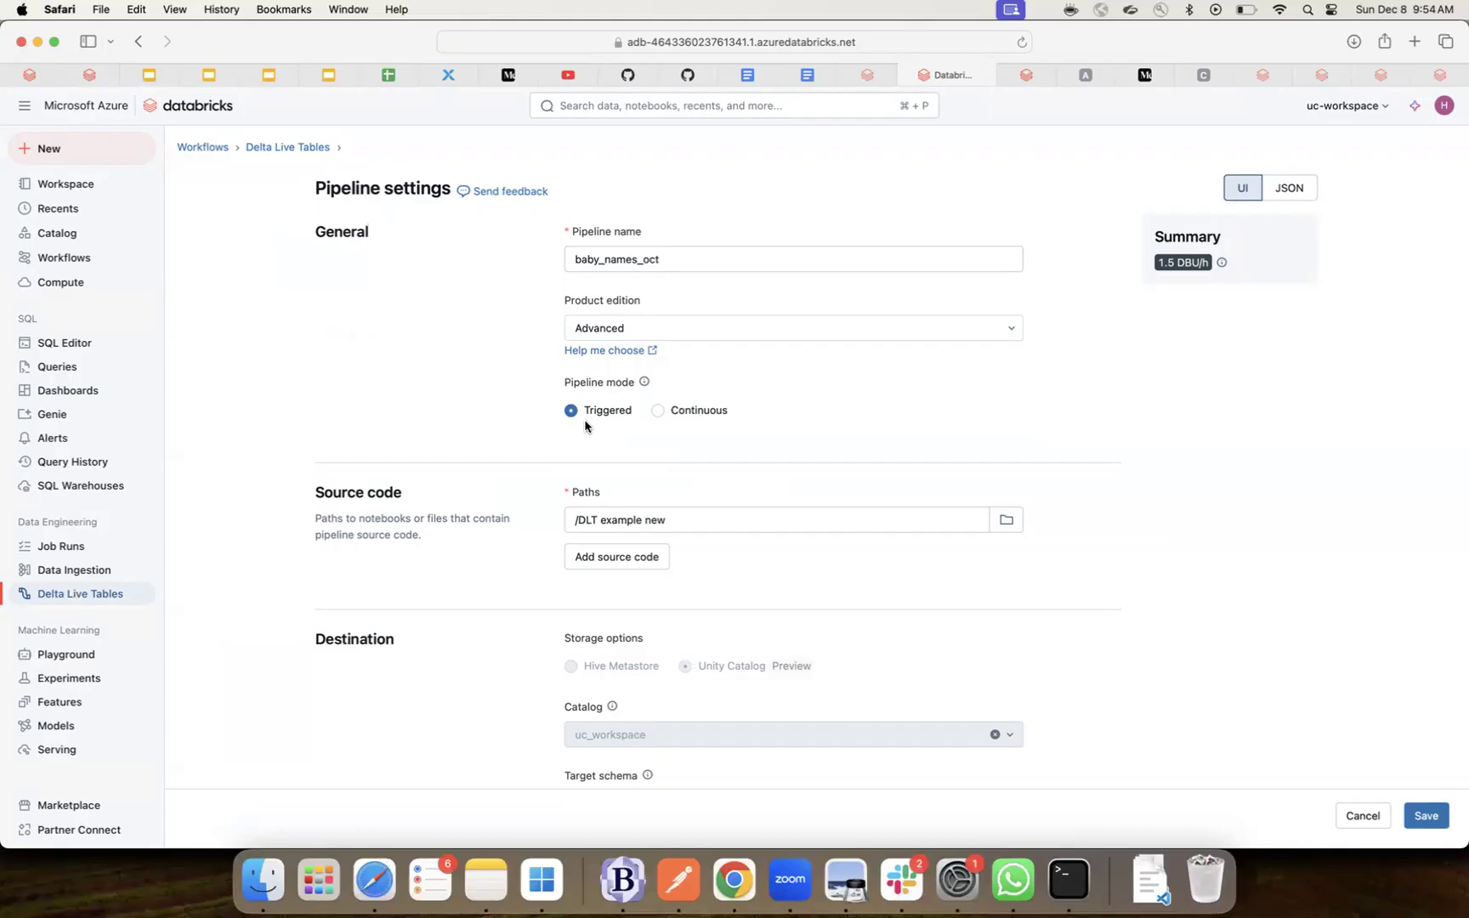
- Switch the pipeline mode to Continuous and look through the settings form
left_click(658, 411)
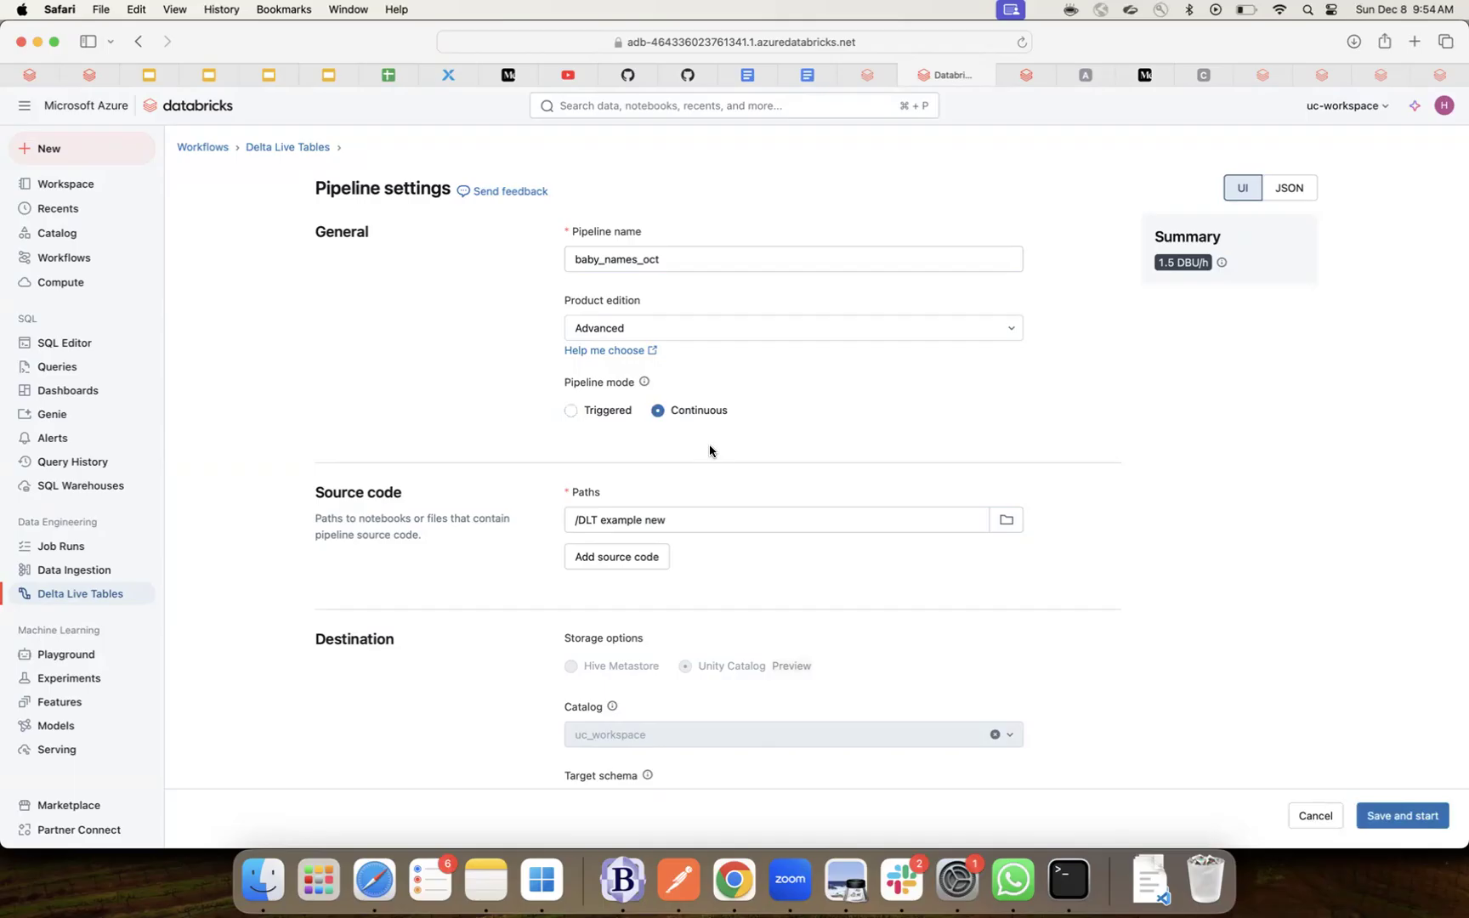
scroll(710, 450, "down", 3)
scroll(709, 444, "down", 12)
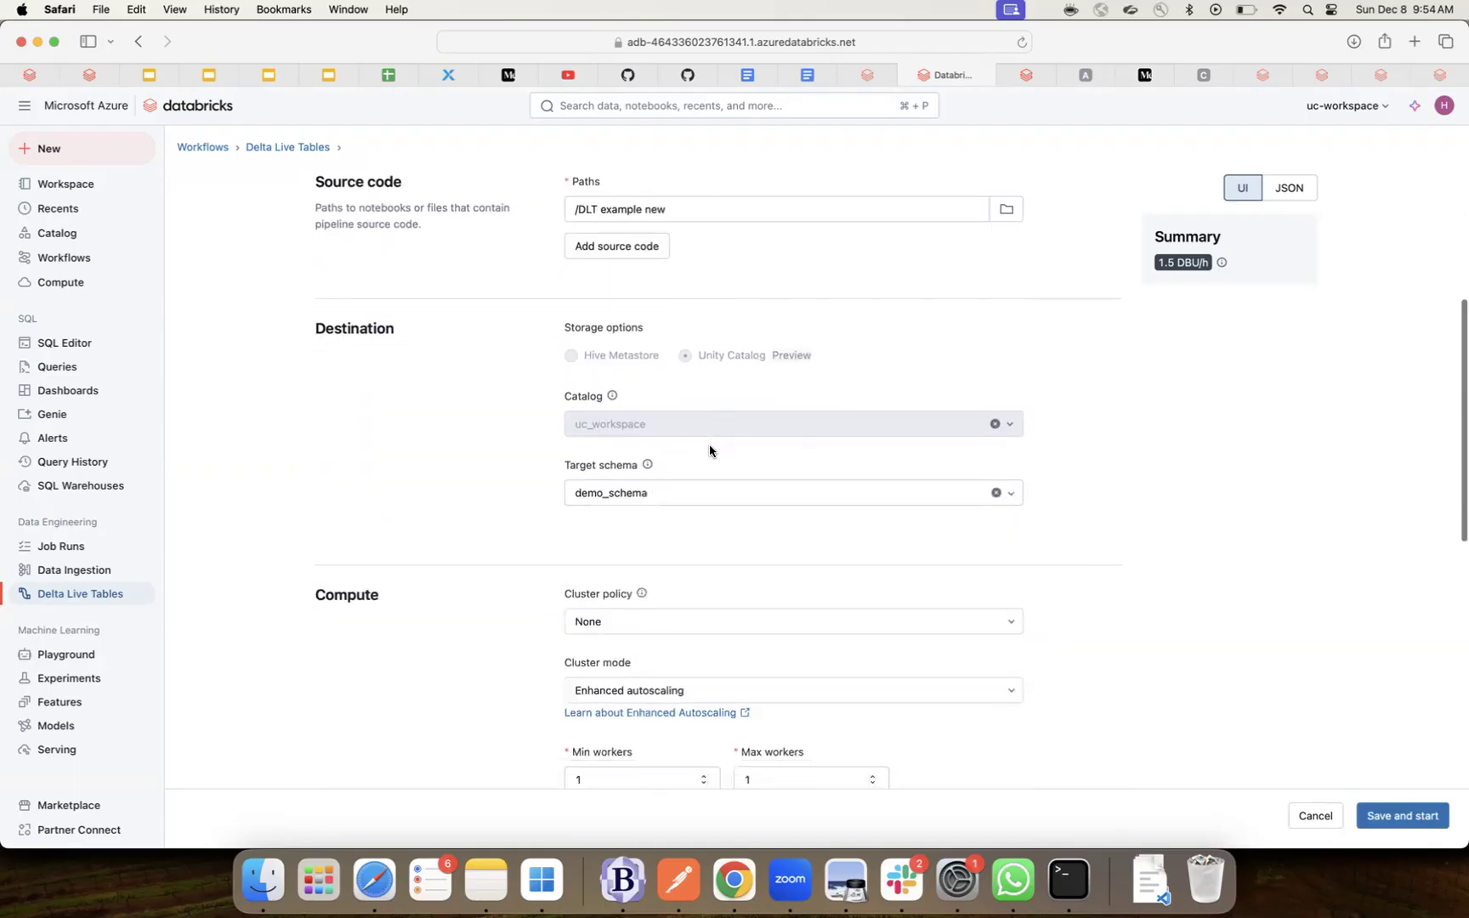
scroll(710, 451, "down", 5)
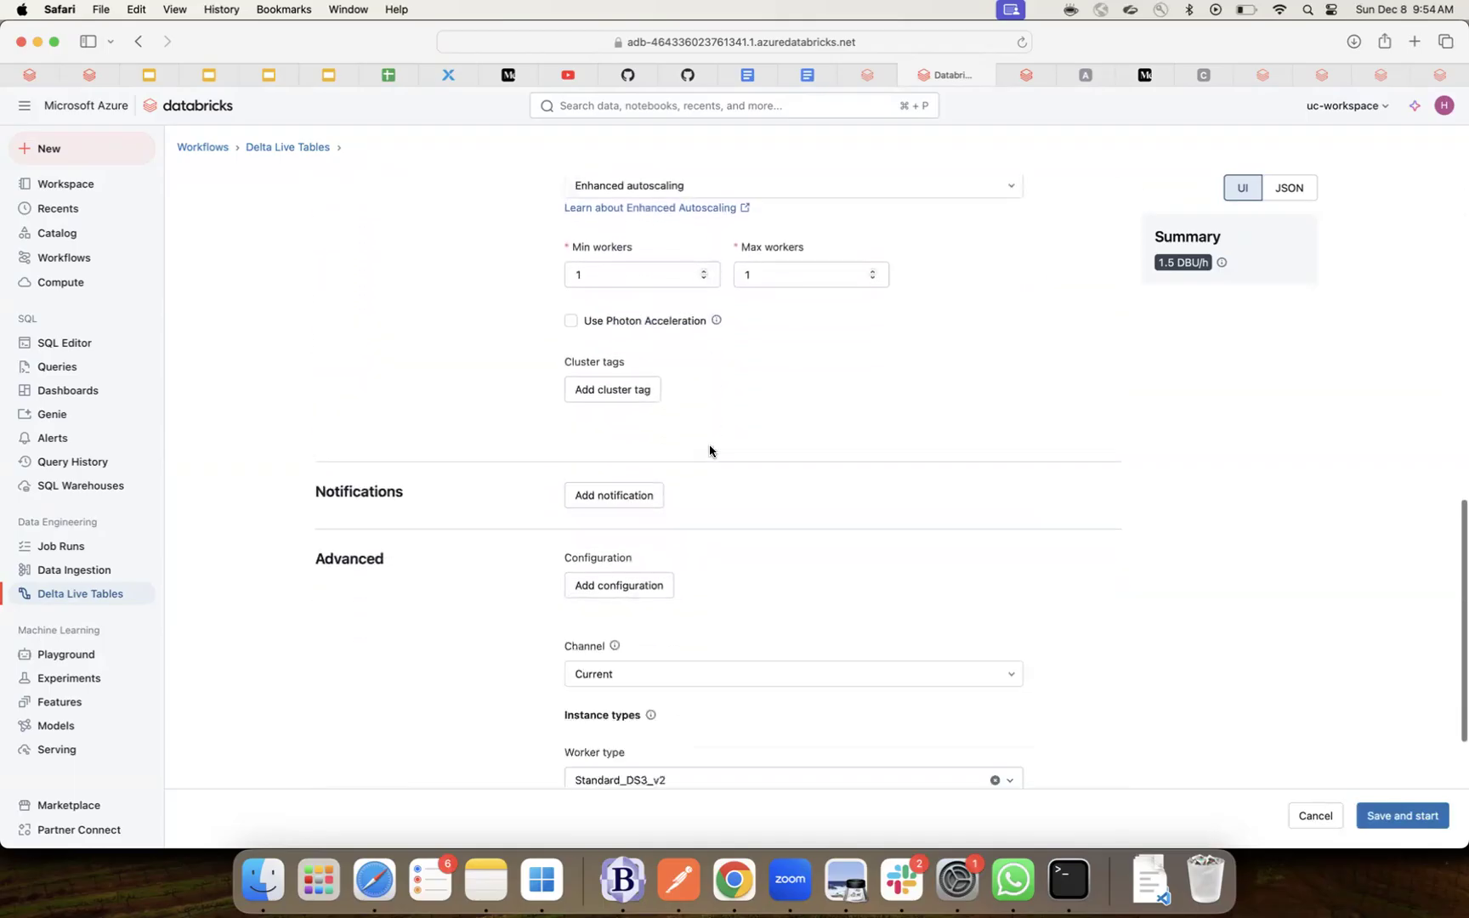
scroll(710, 449, "up", 3)
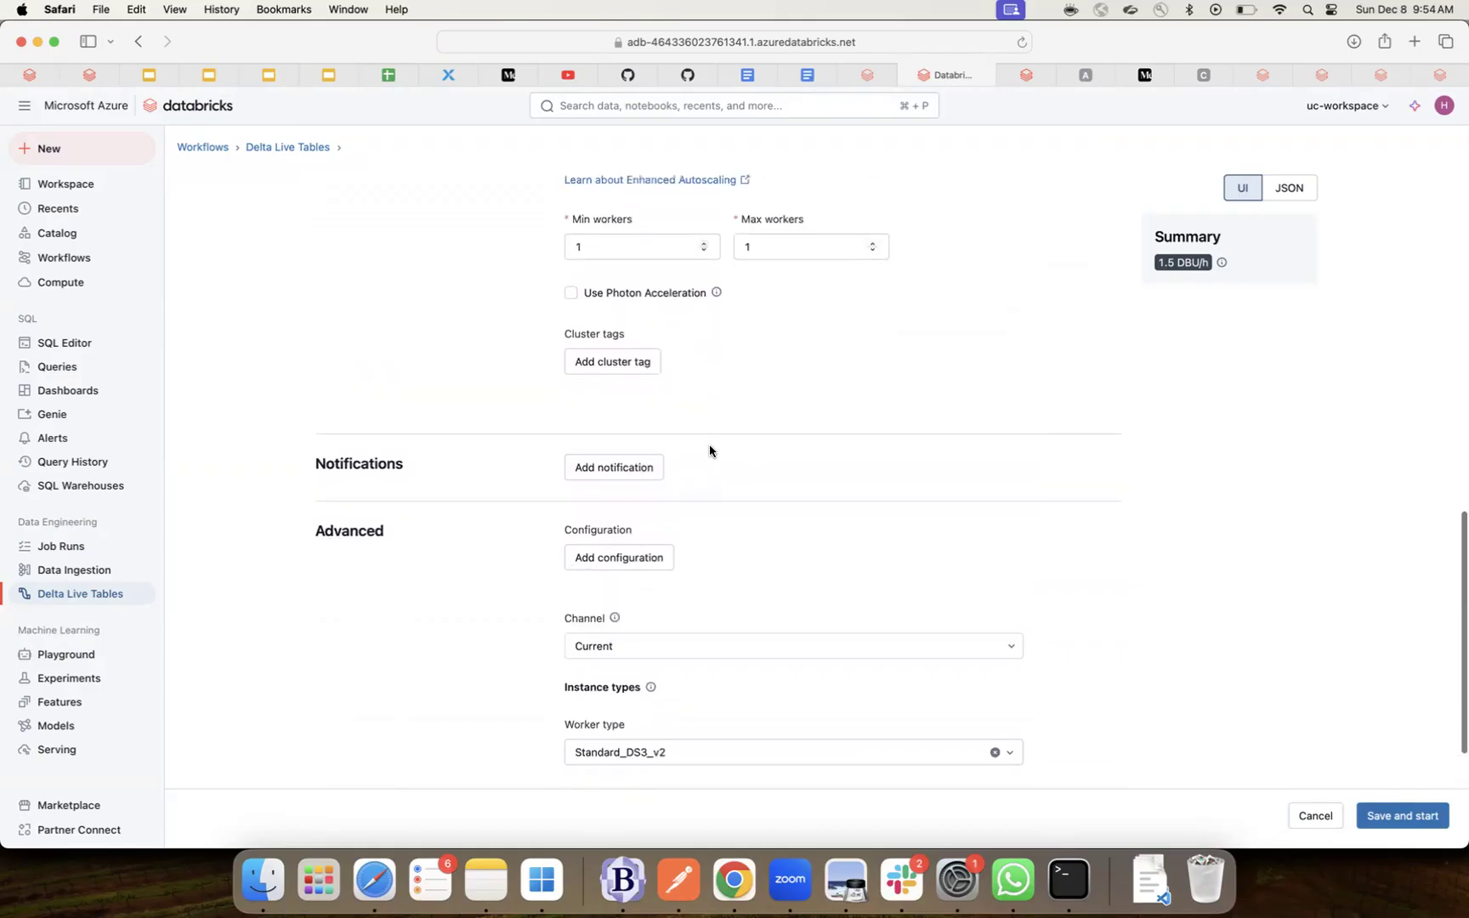
scroll(709, 444, "up", 4)
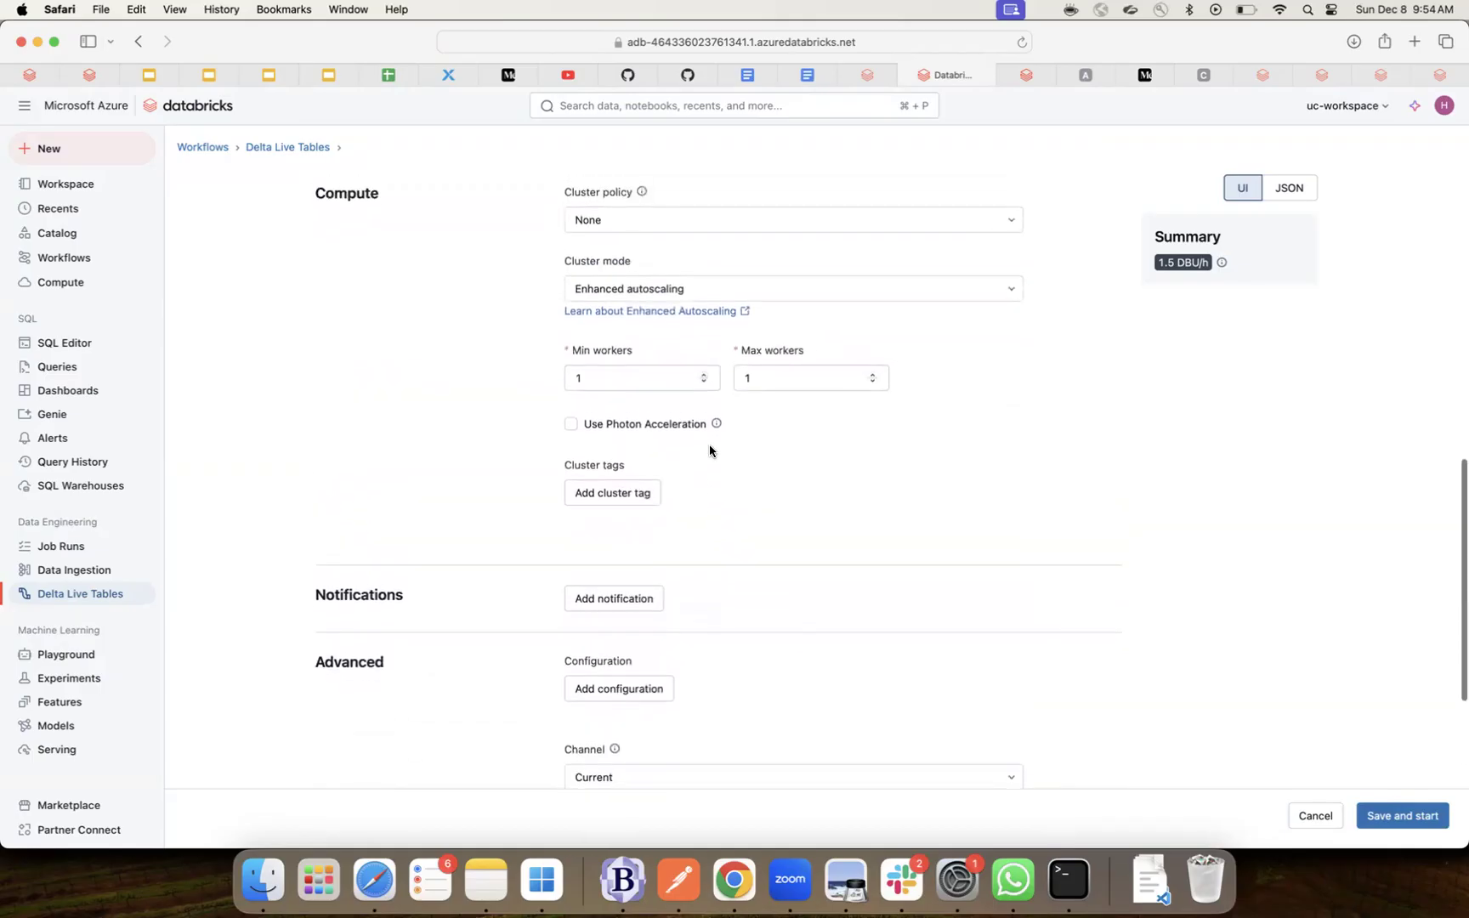
scroll(709, 444, "down", 5)
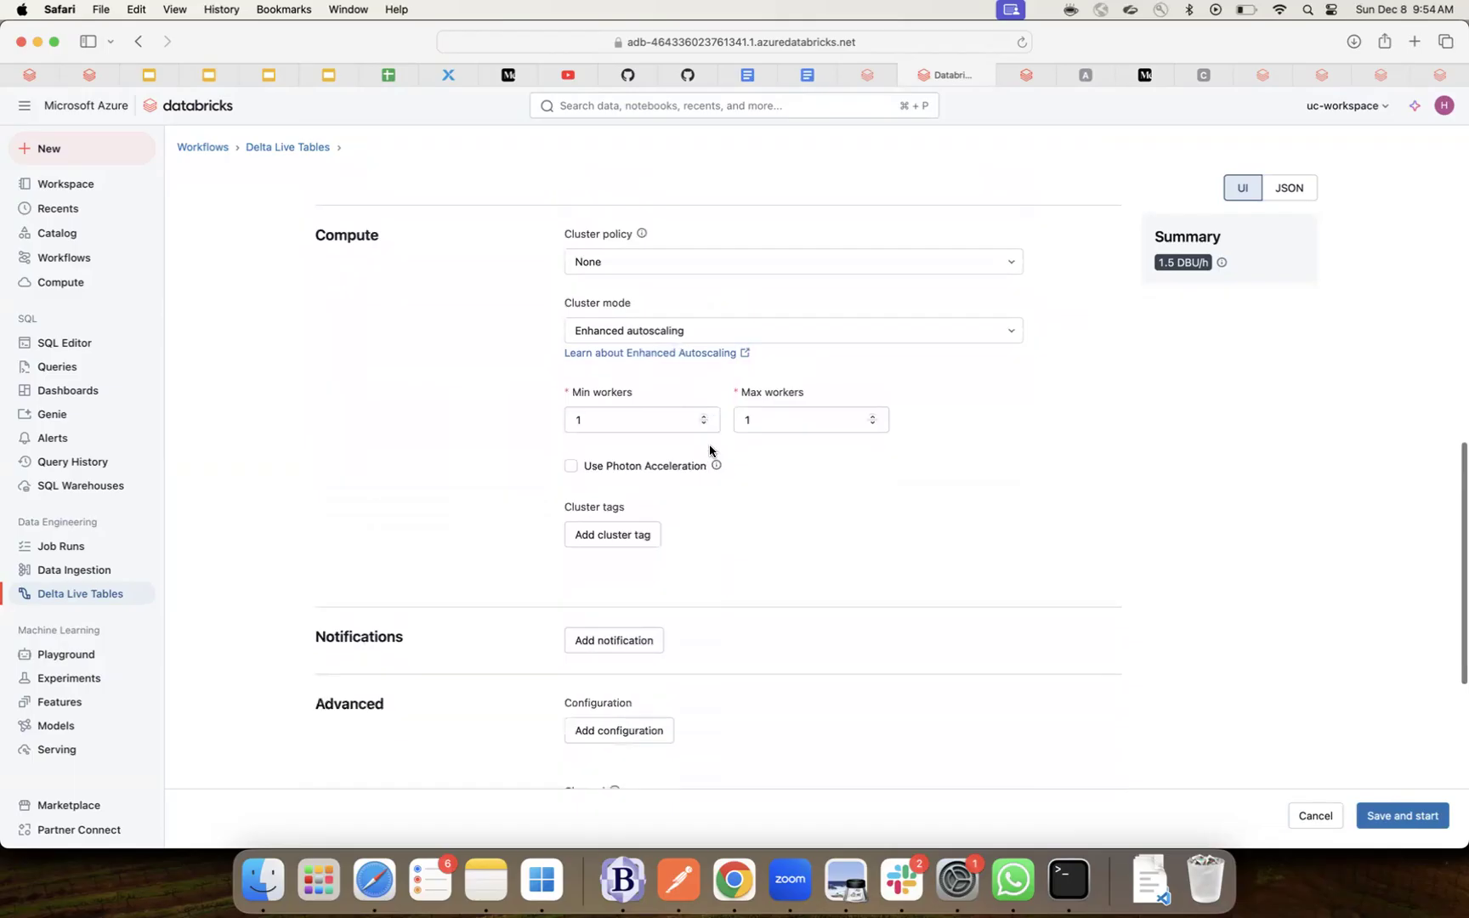
scroll(709, 444, "up", 8)
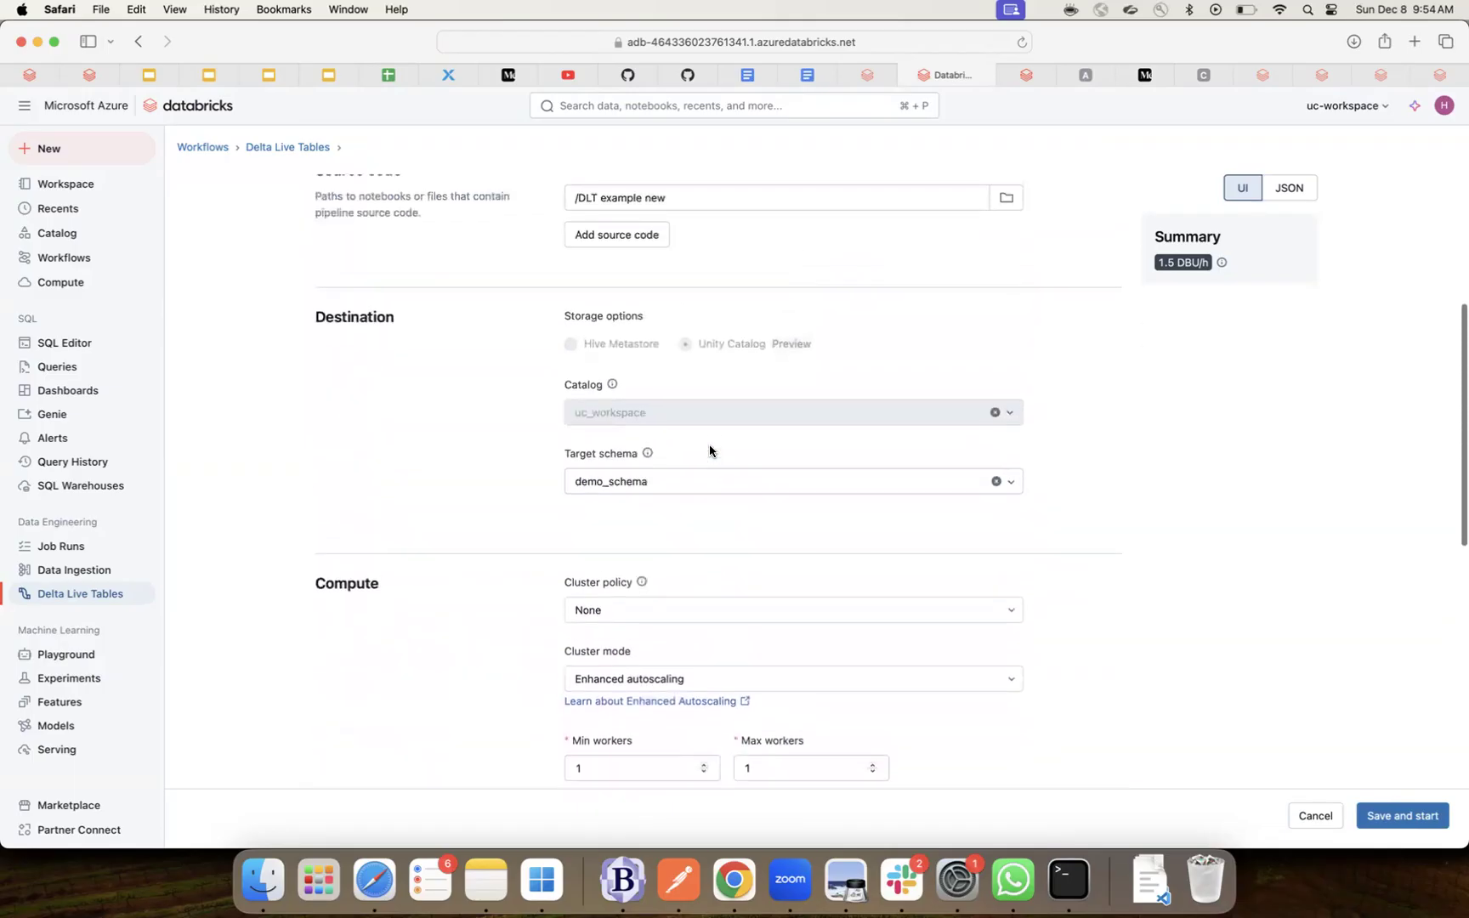
scroll(709, 445, "up", 2)
scroll(709, 446, "down", 5)
scroll(709, 450, "down", 5)
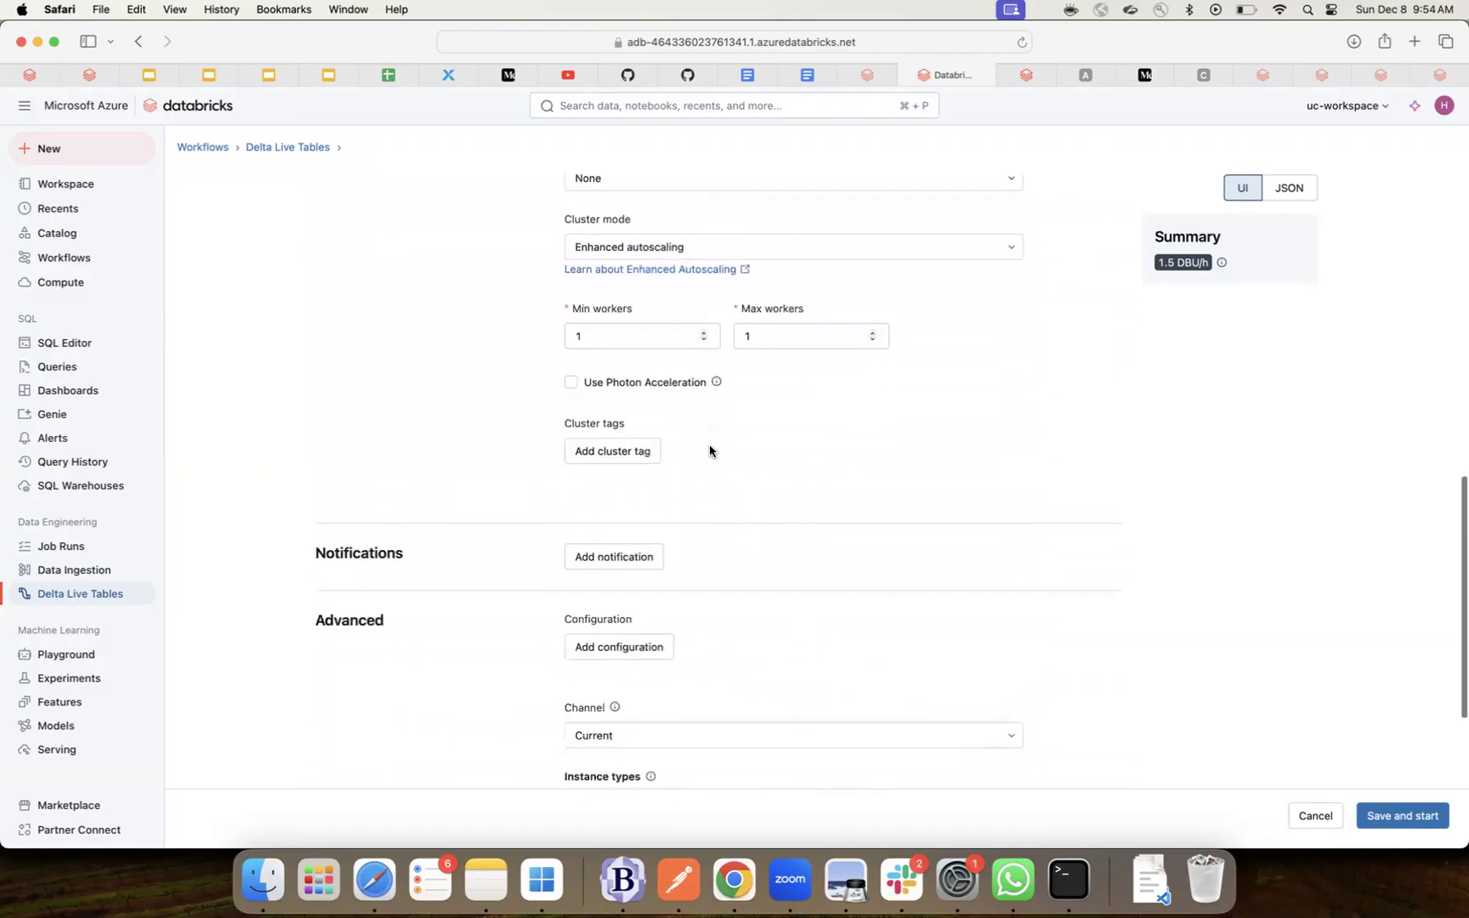
scroll(709, 450, "down", 2)
- Add and remove an empty email notification, then add a configuration key-value entry
left_click(628, 461)
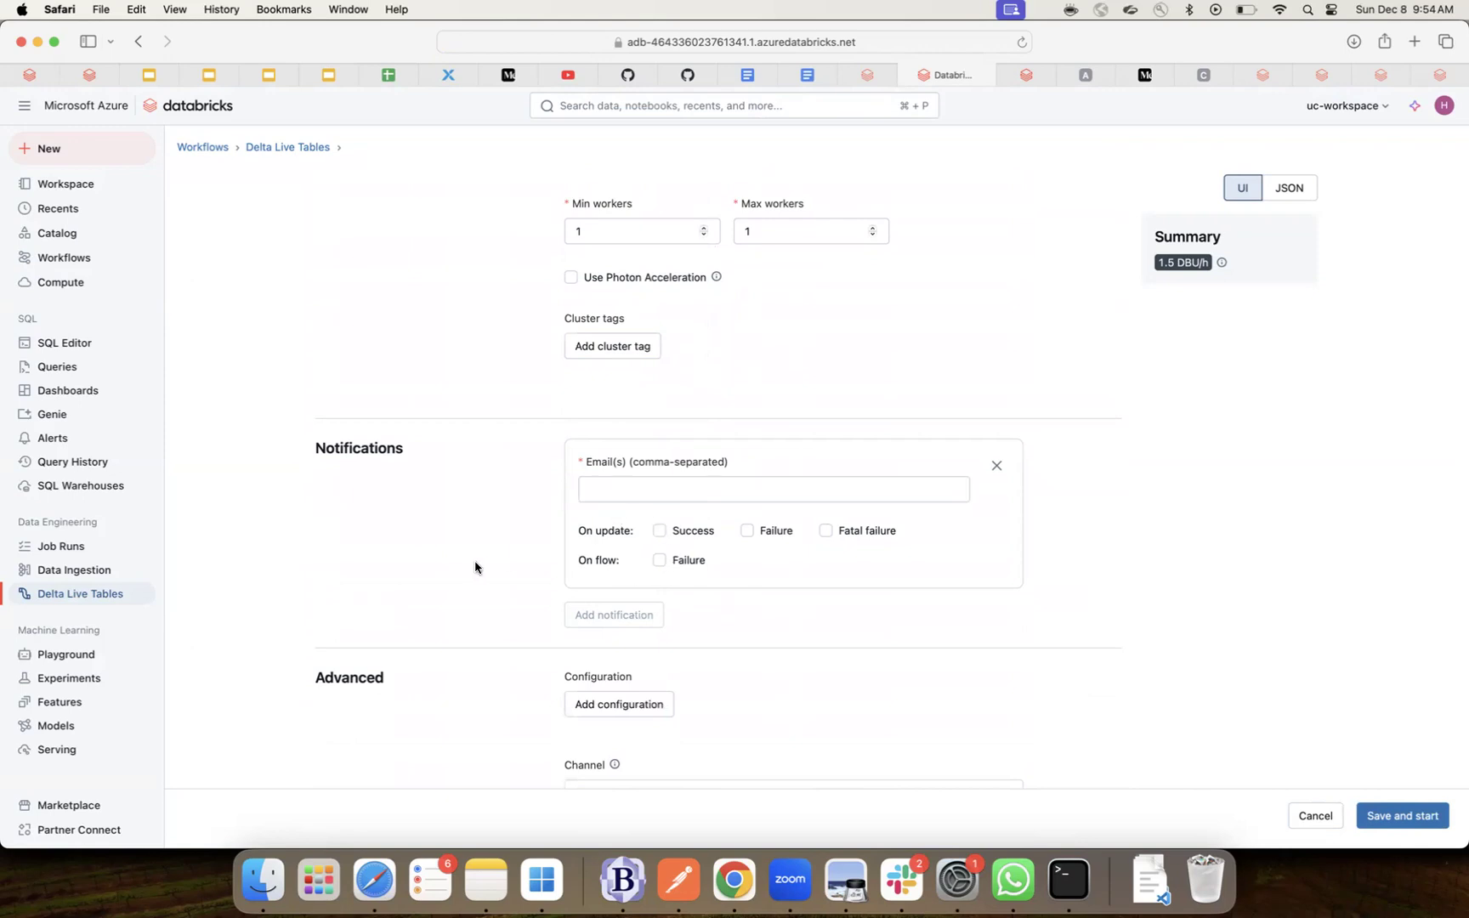
scroll(475, 567, "down", 2)
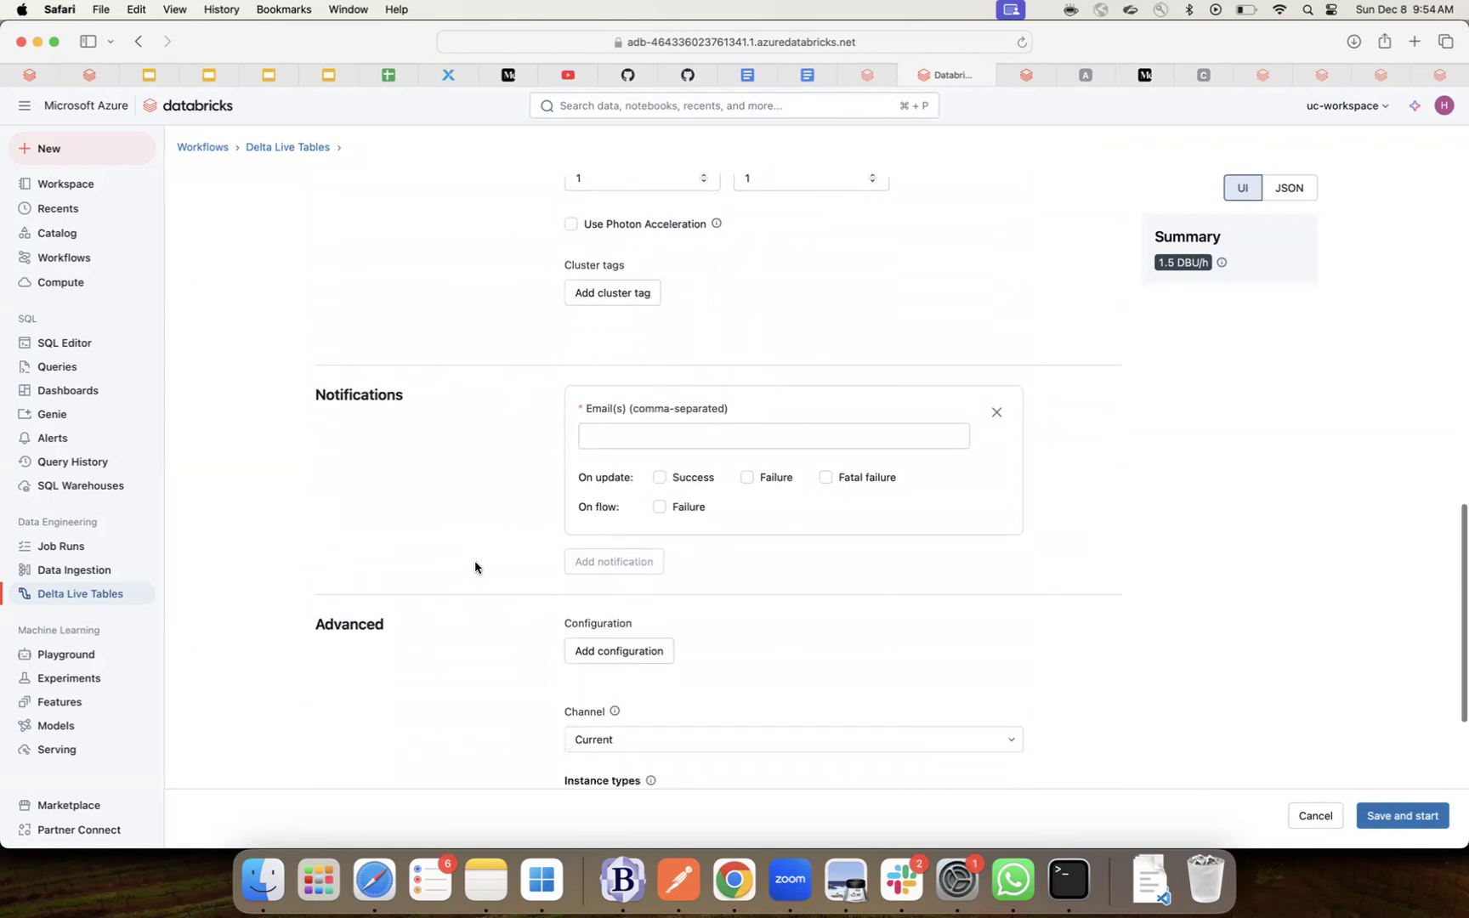
left_click(997, 414)
scroll(791, 463, "down", 1)
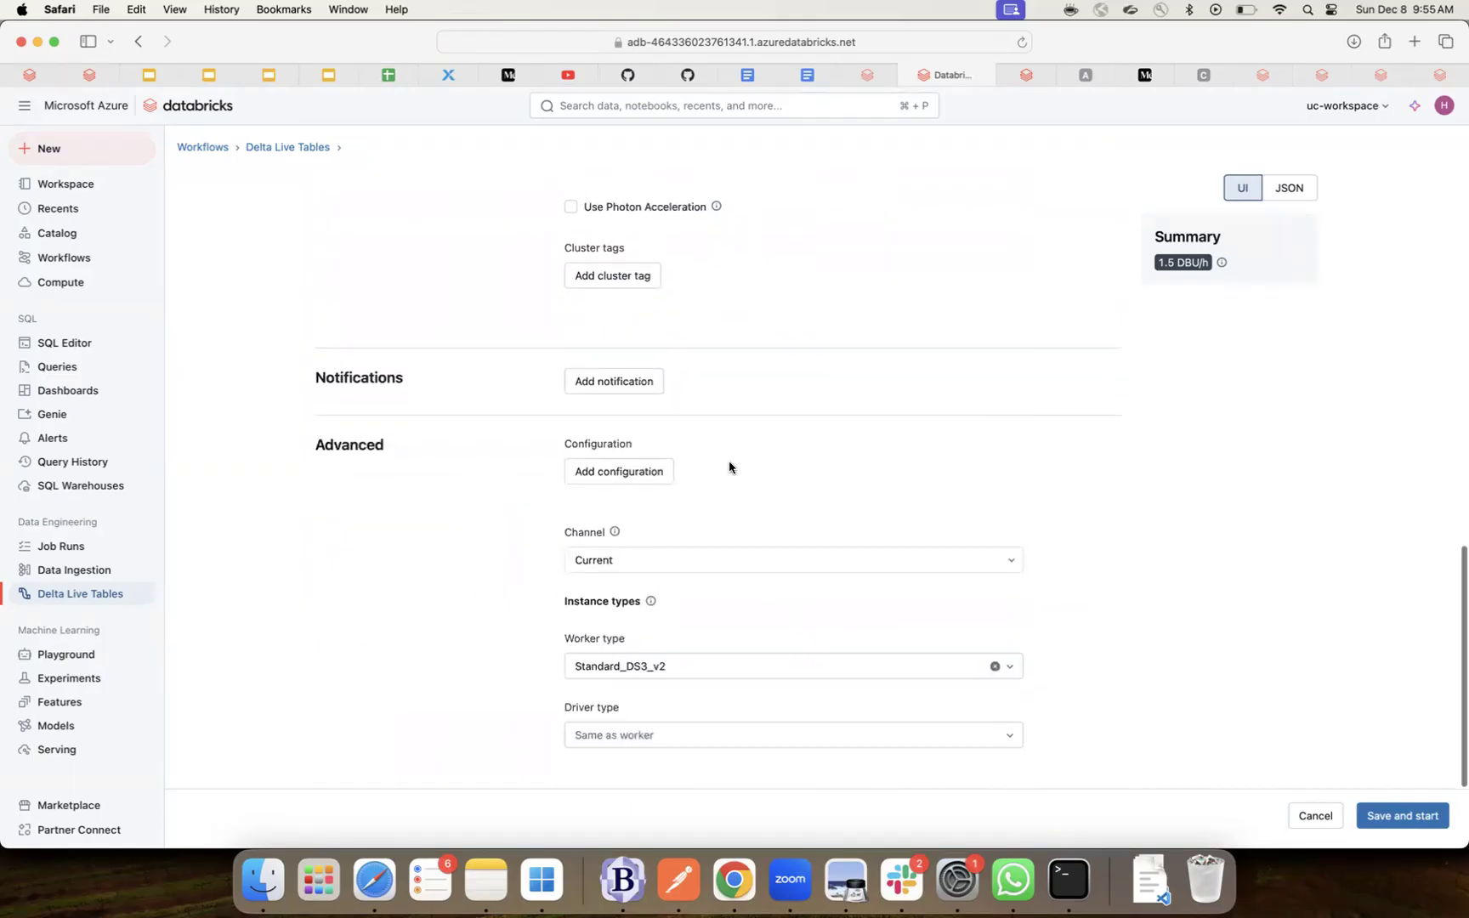
left_click(666, 472)
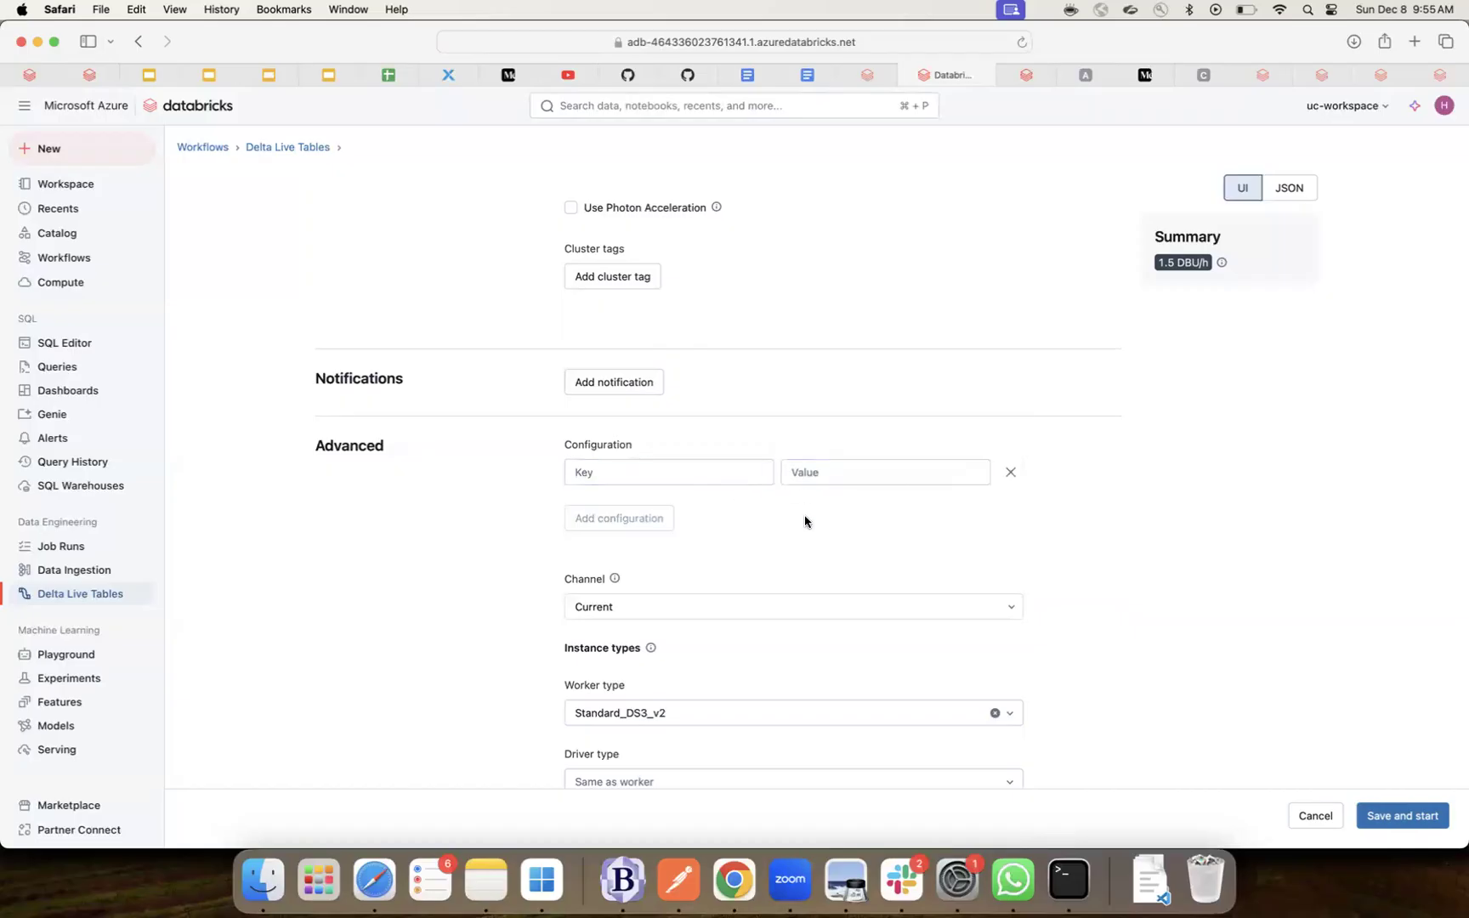
scroll(805, 522, "down", 2)
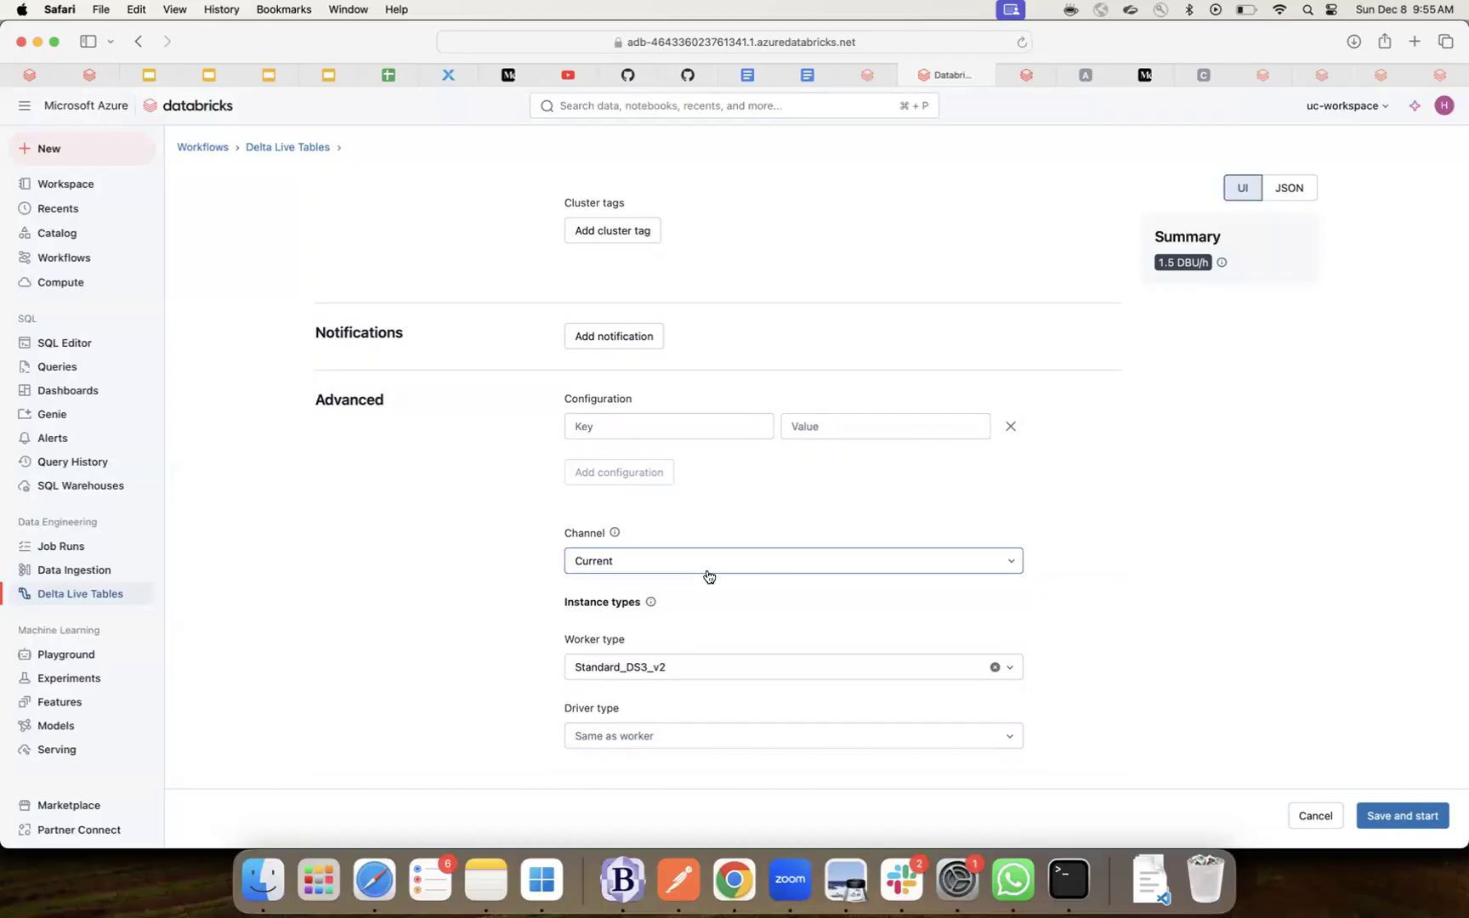
- Keep the Channel at Current and read the Channel info tooltip
left_click(739, 564)
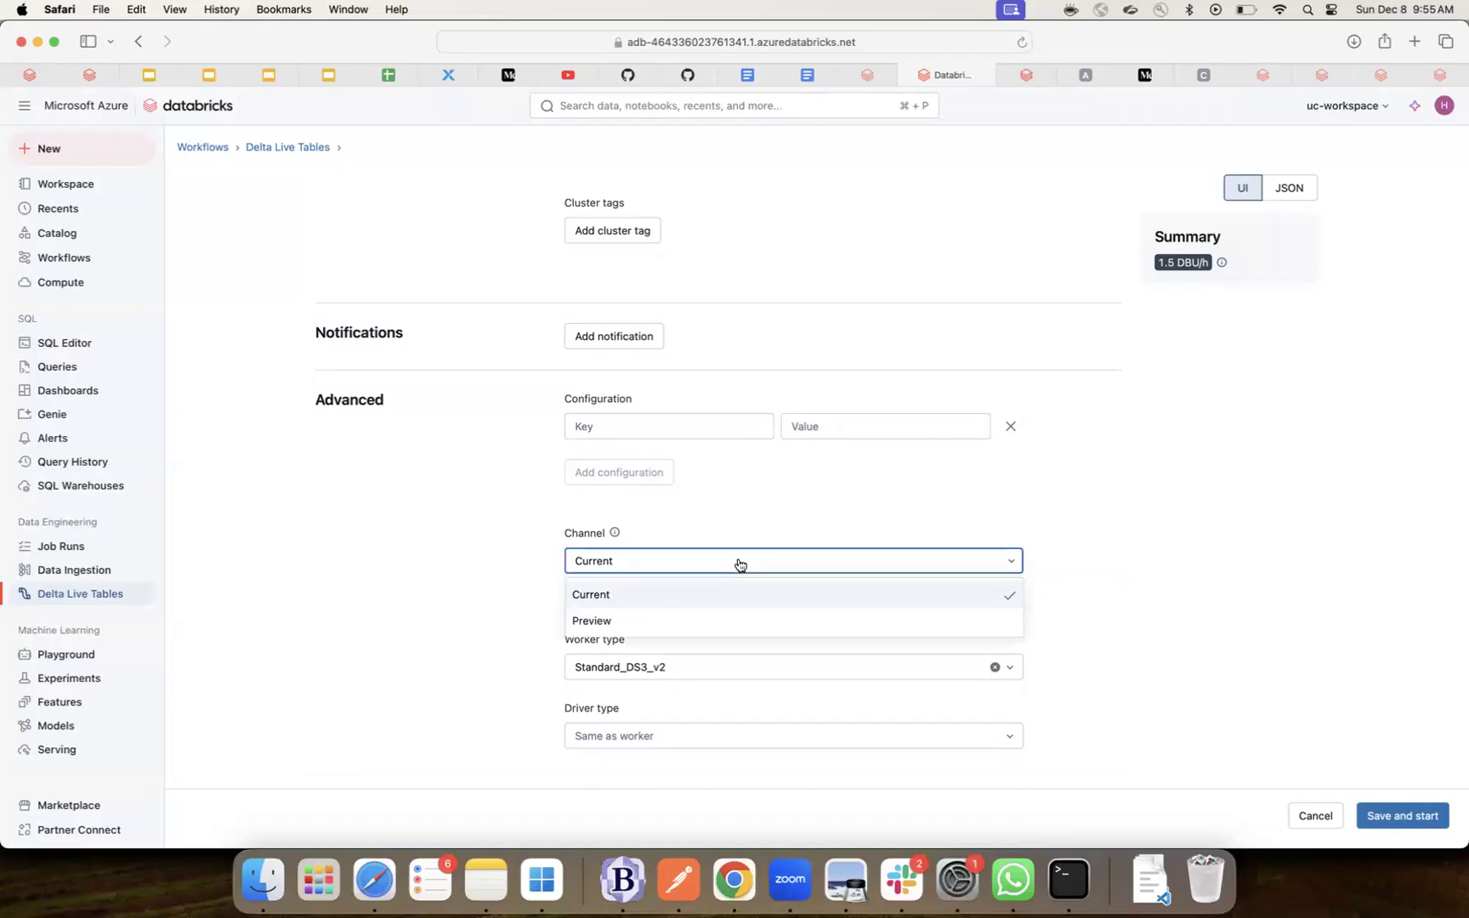
left_click(739, 565)
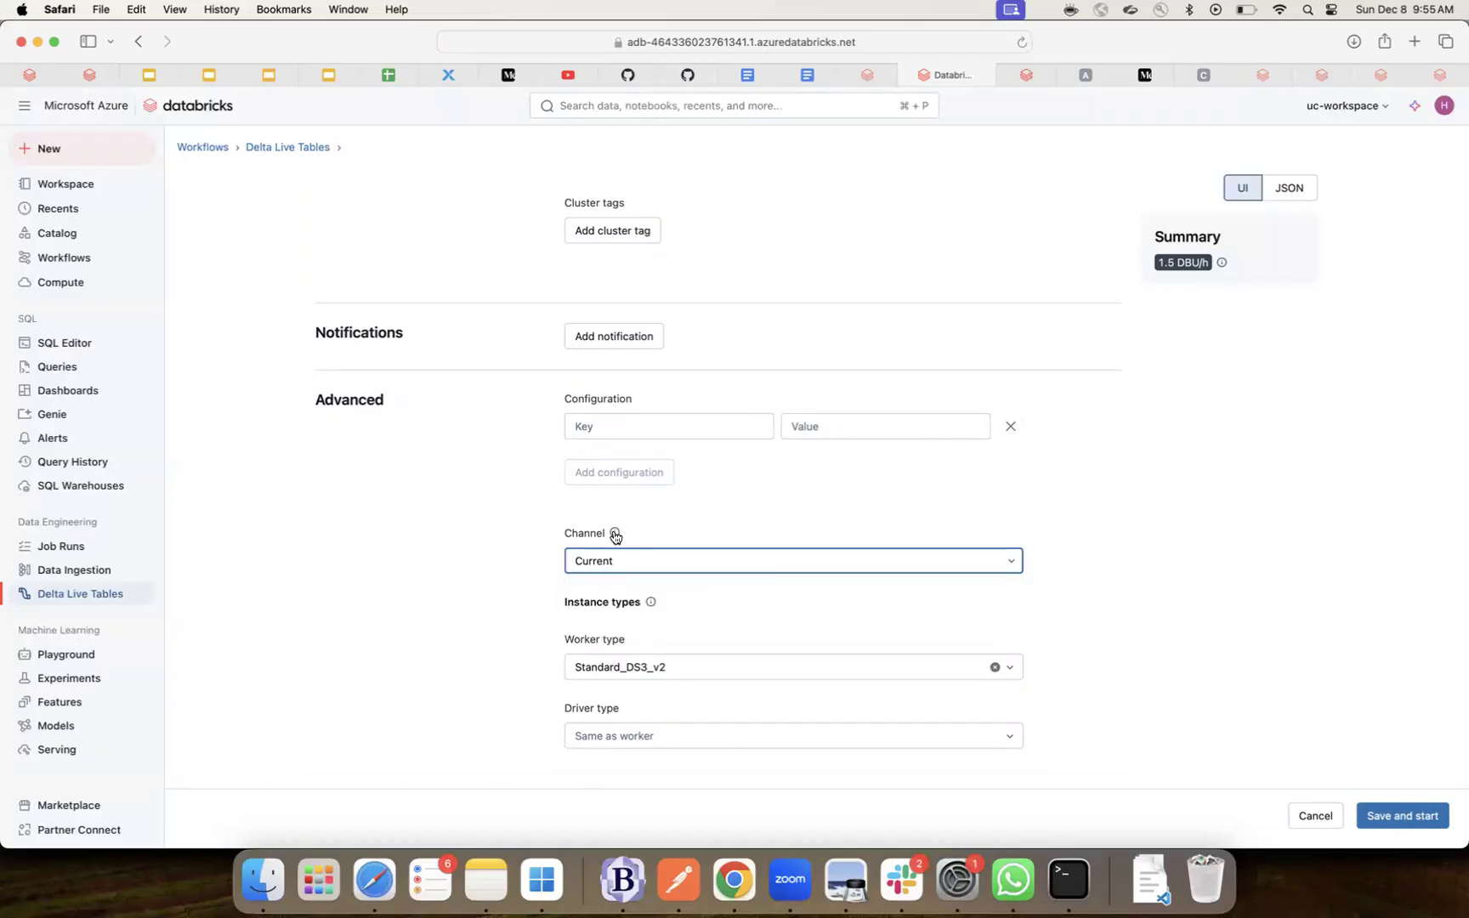
mouse_move(616, 537)
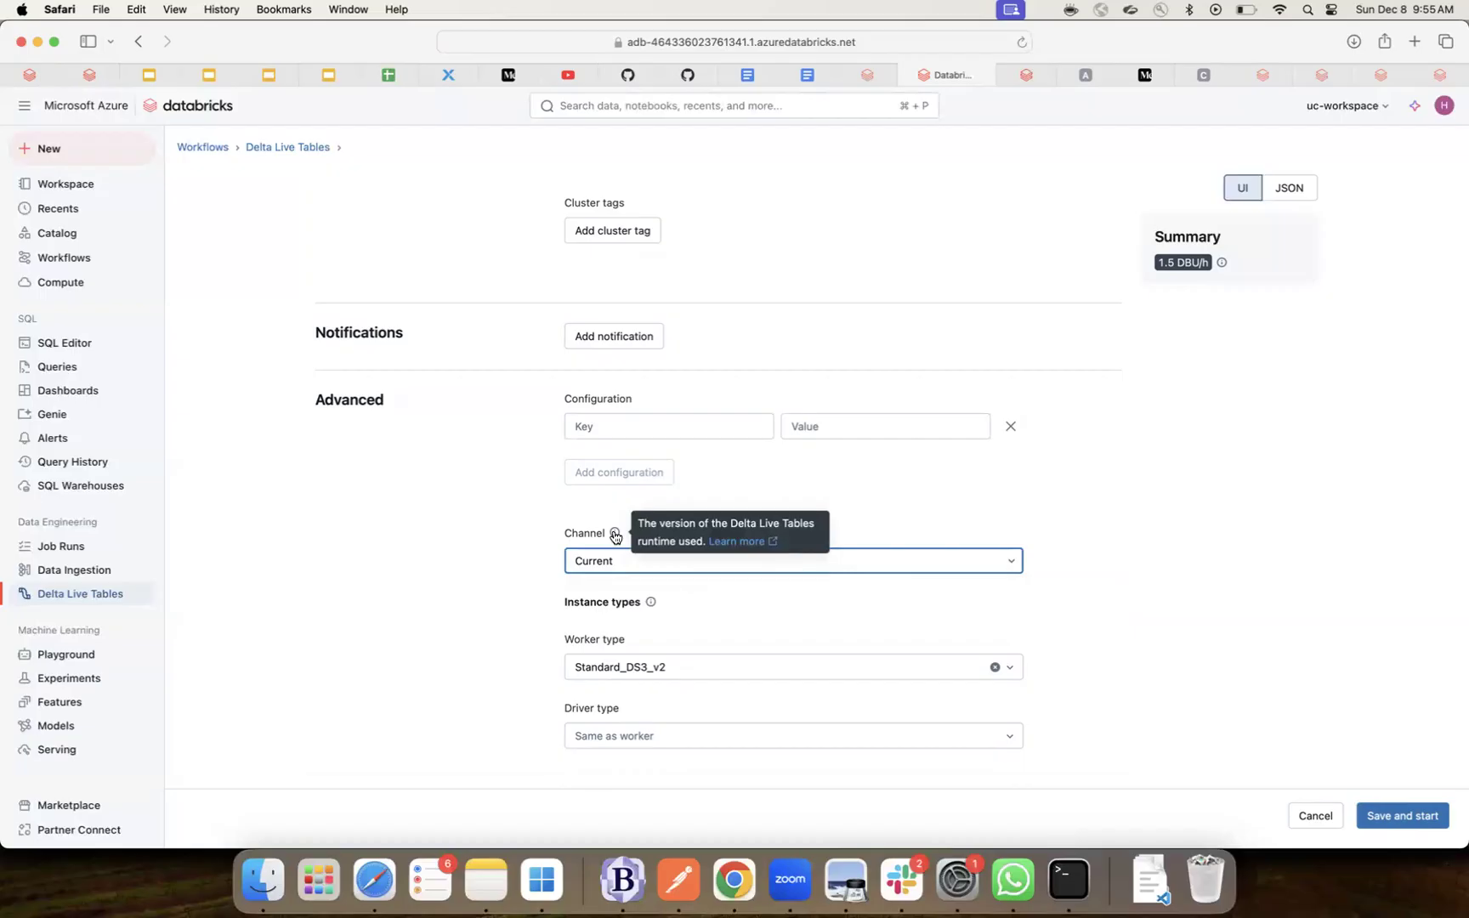
left_click(449, 616)
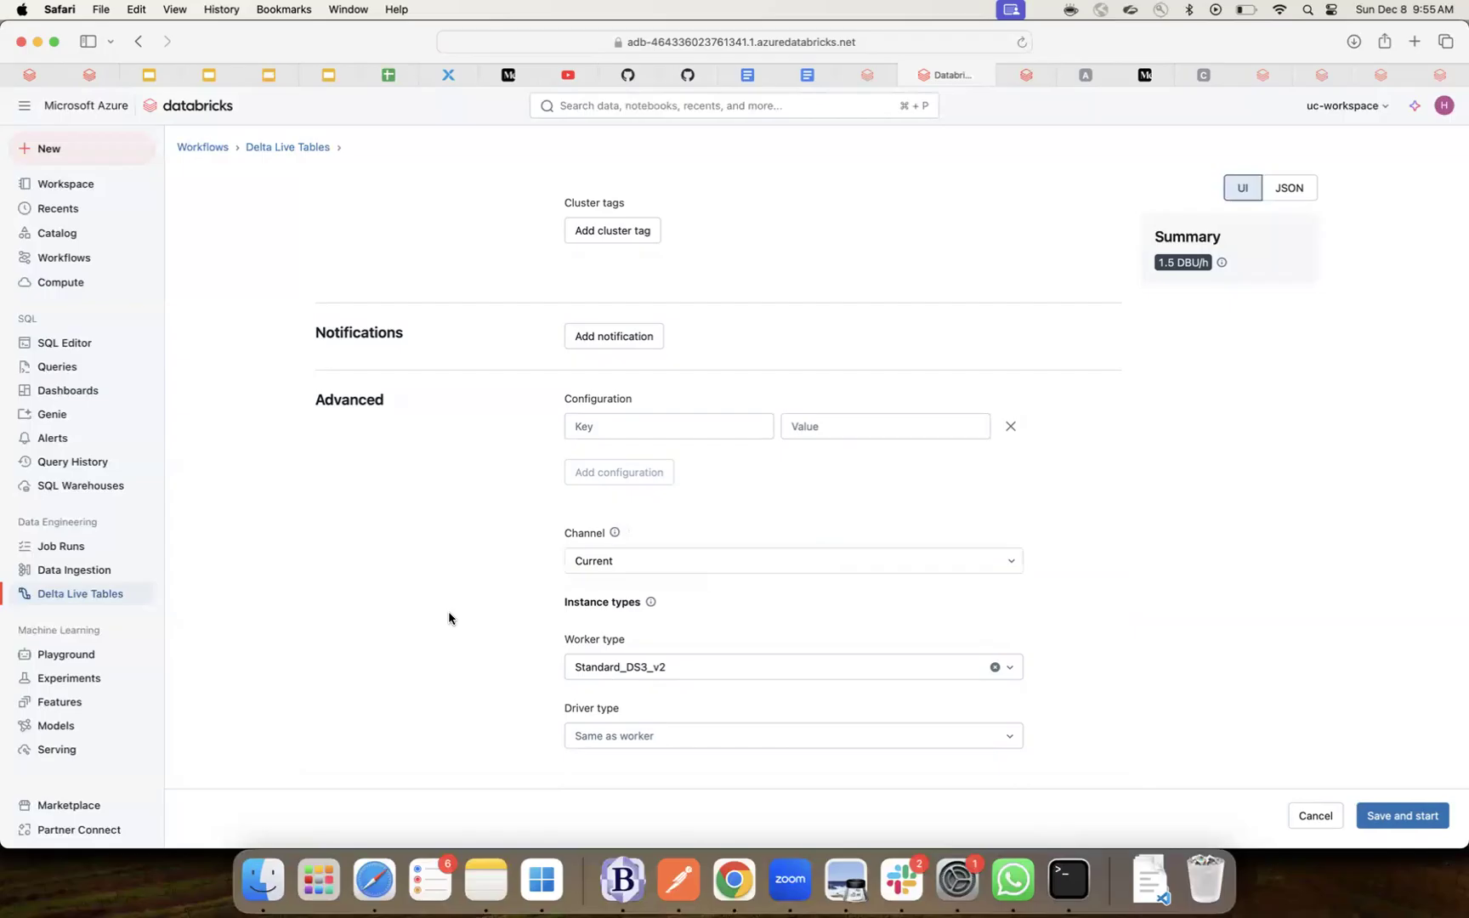
scroll(448, 618, "down", 1)
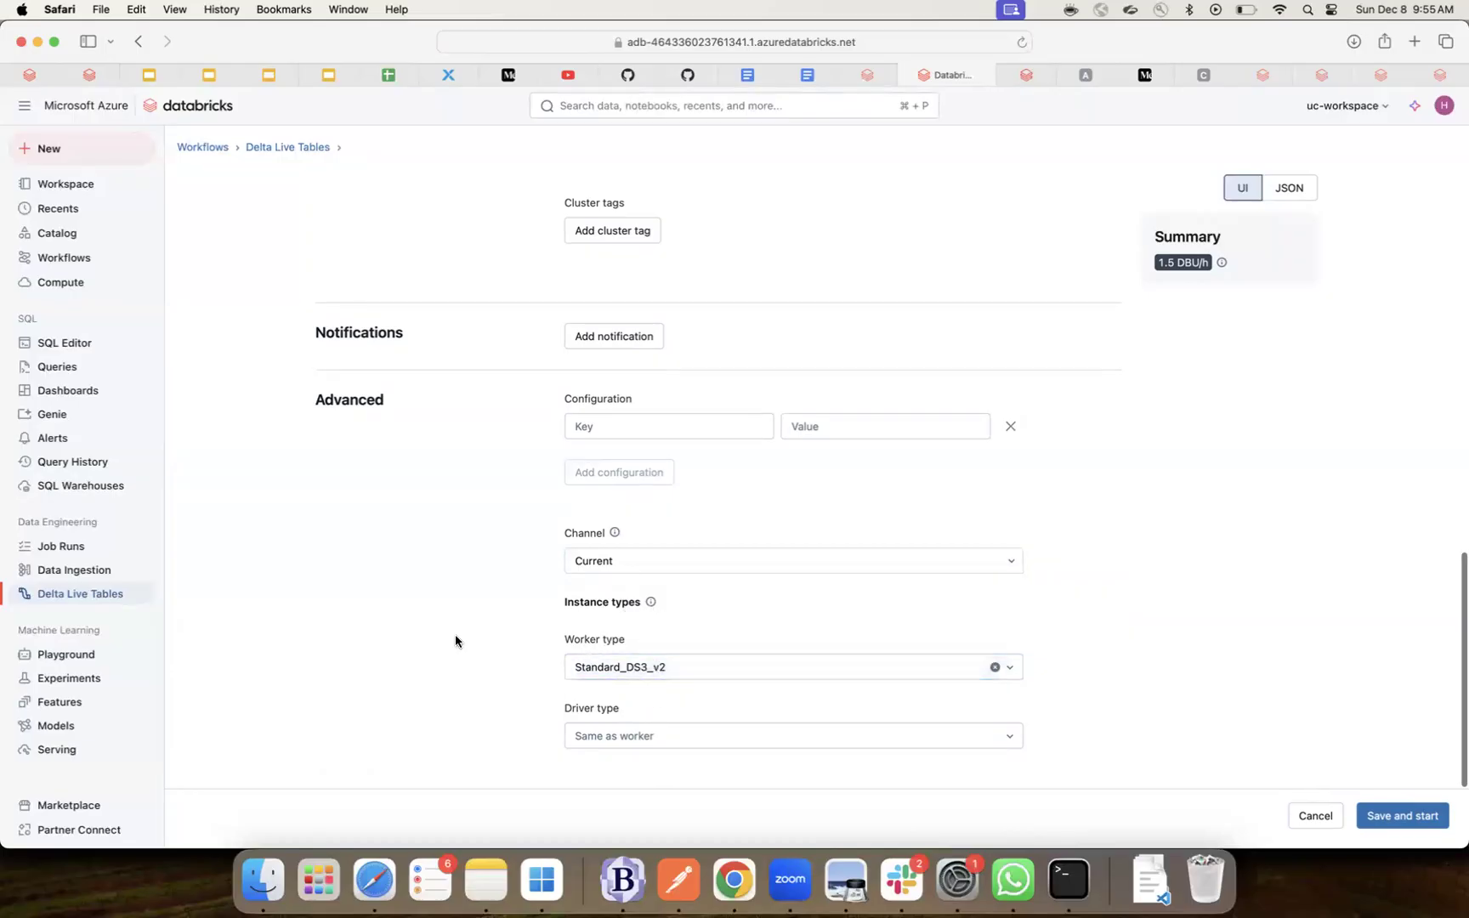
- Review the Compute section: Photon tooltip, Enhanced autoscaling, 1–1 workers at 1.5 DBU/h
scroll(455, 641, "up", 5)
scroll(455, 641, "up", 1)
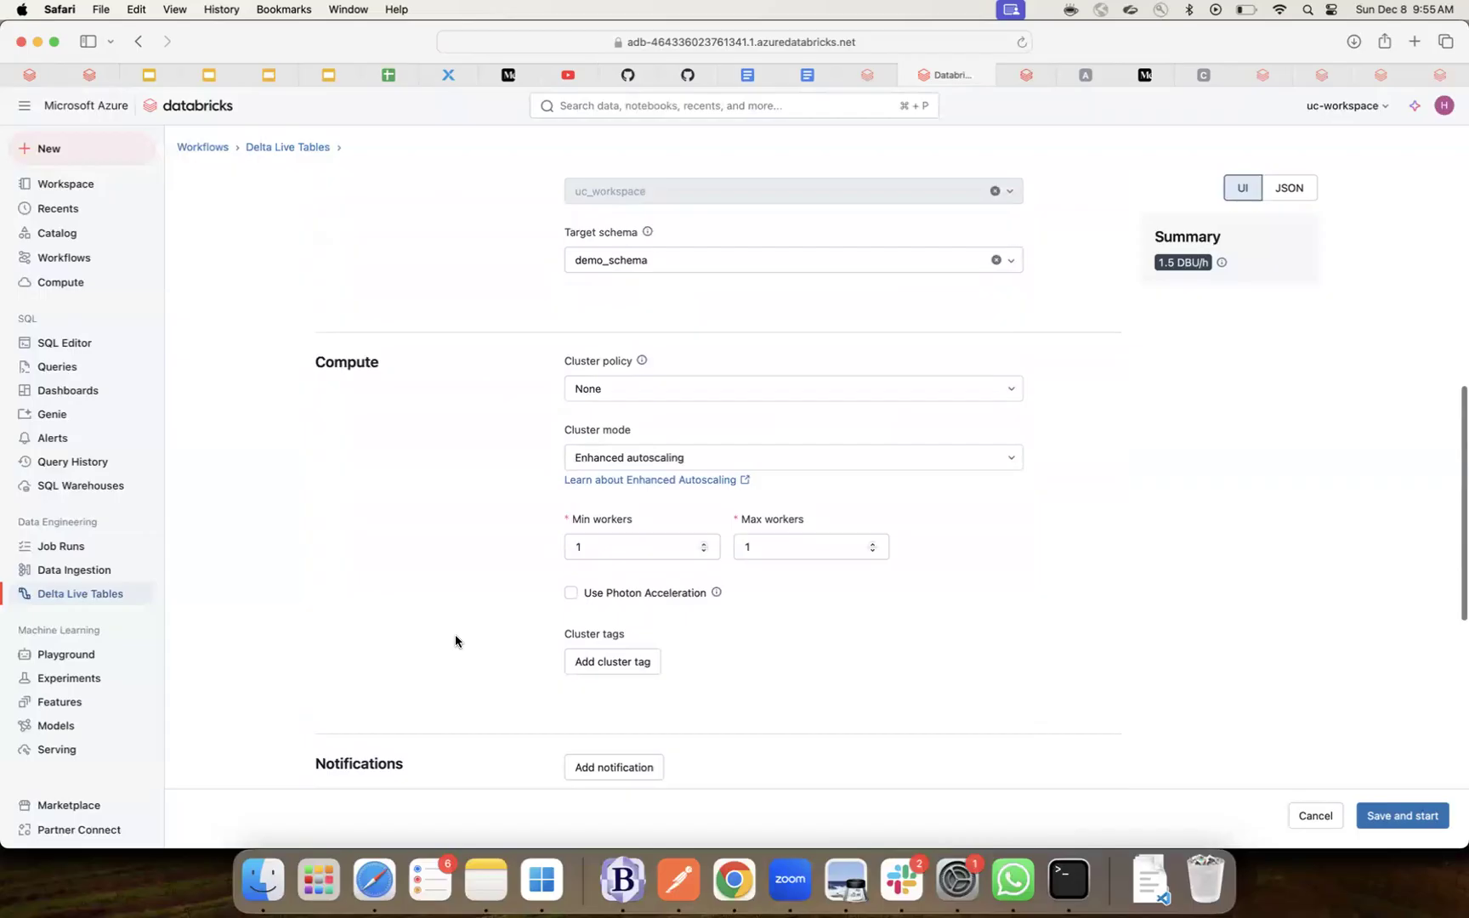
scroll(455, 641, "up", 1)
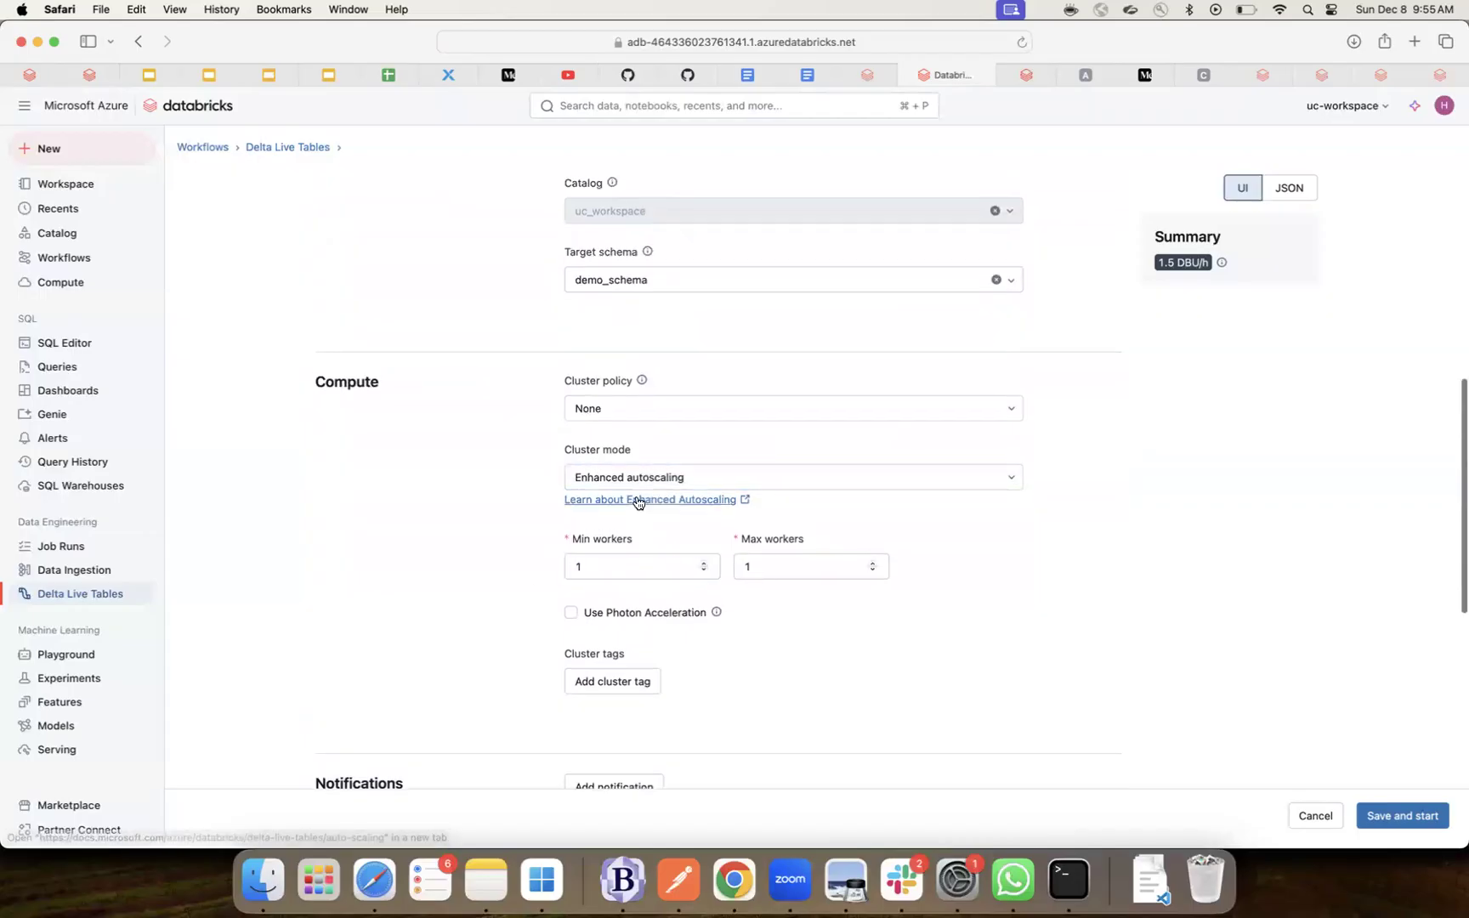
scroll(428, 613, "up", 1)
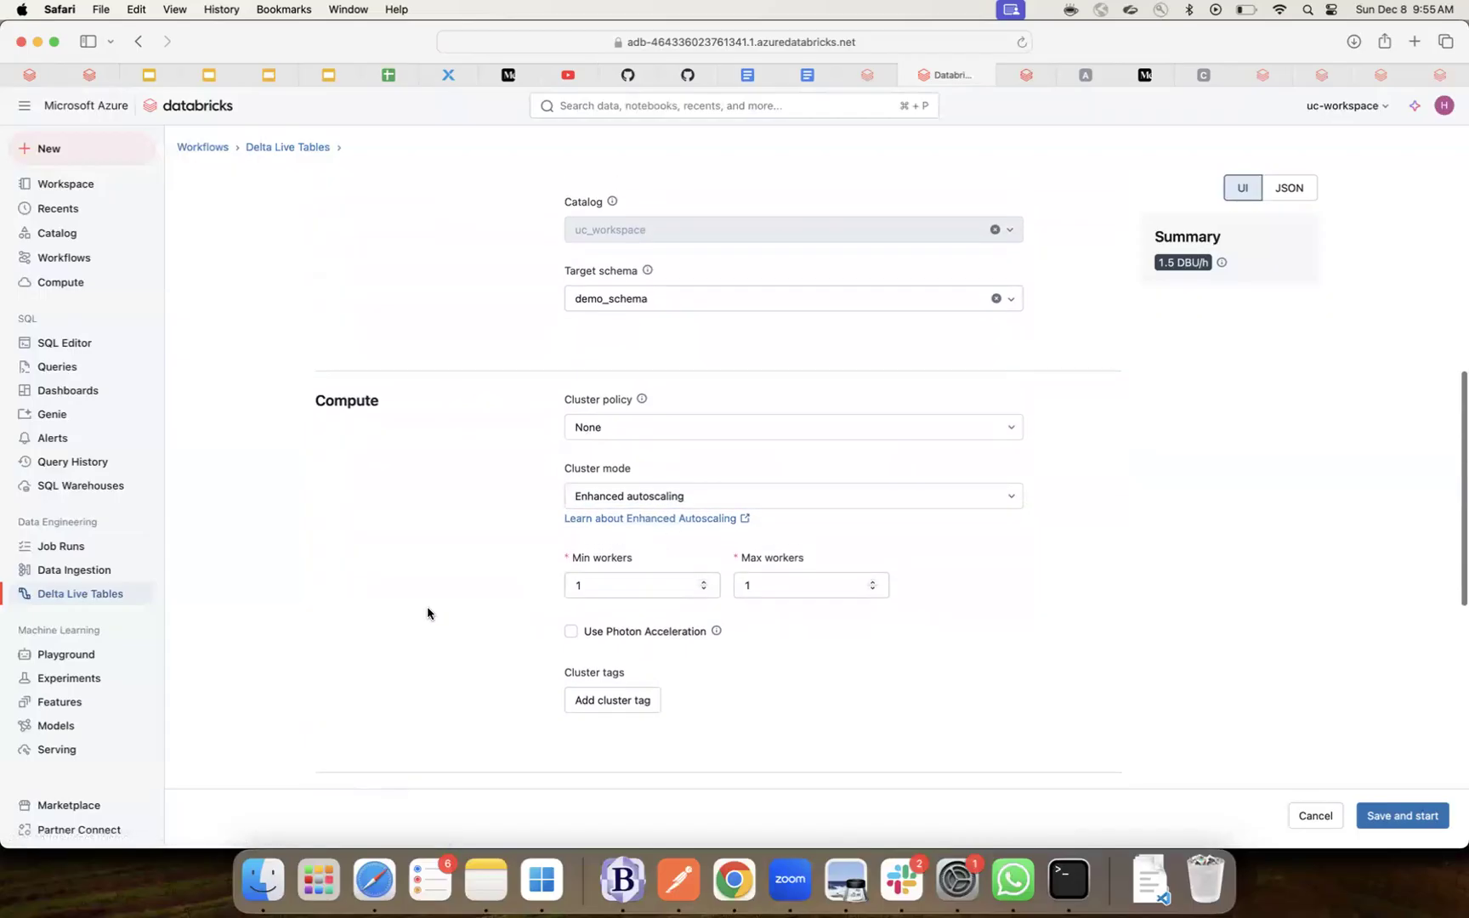
scroll(428, 613, "down", 2)
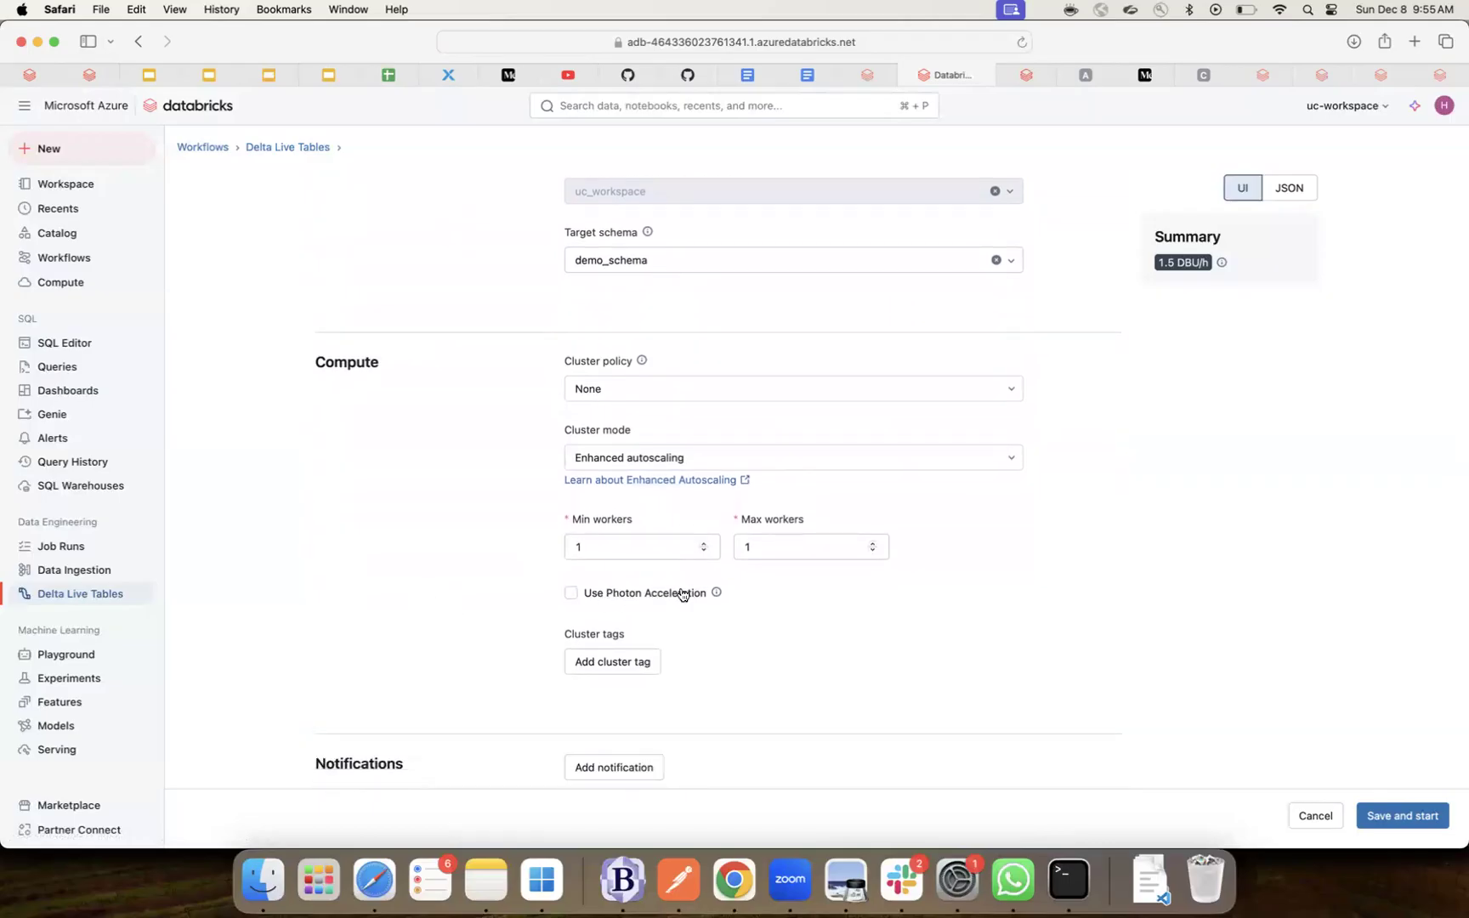
mouse_move(717, 597)
scroll(1010, 584, "down", 1)
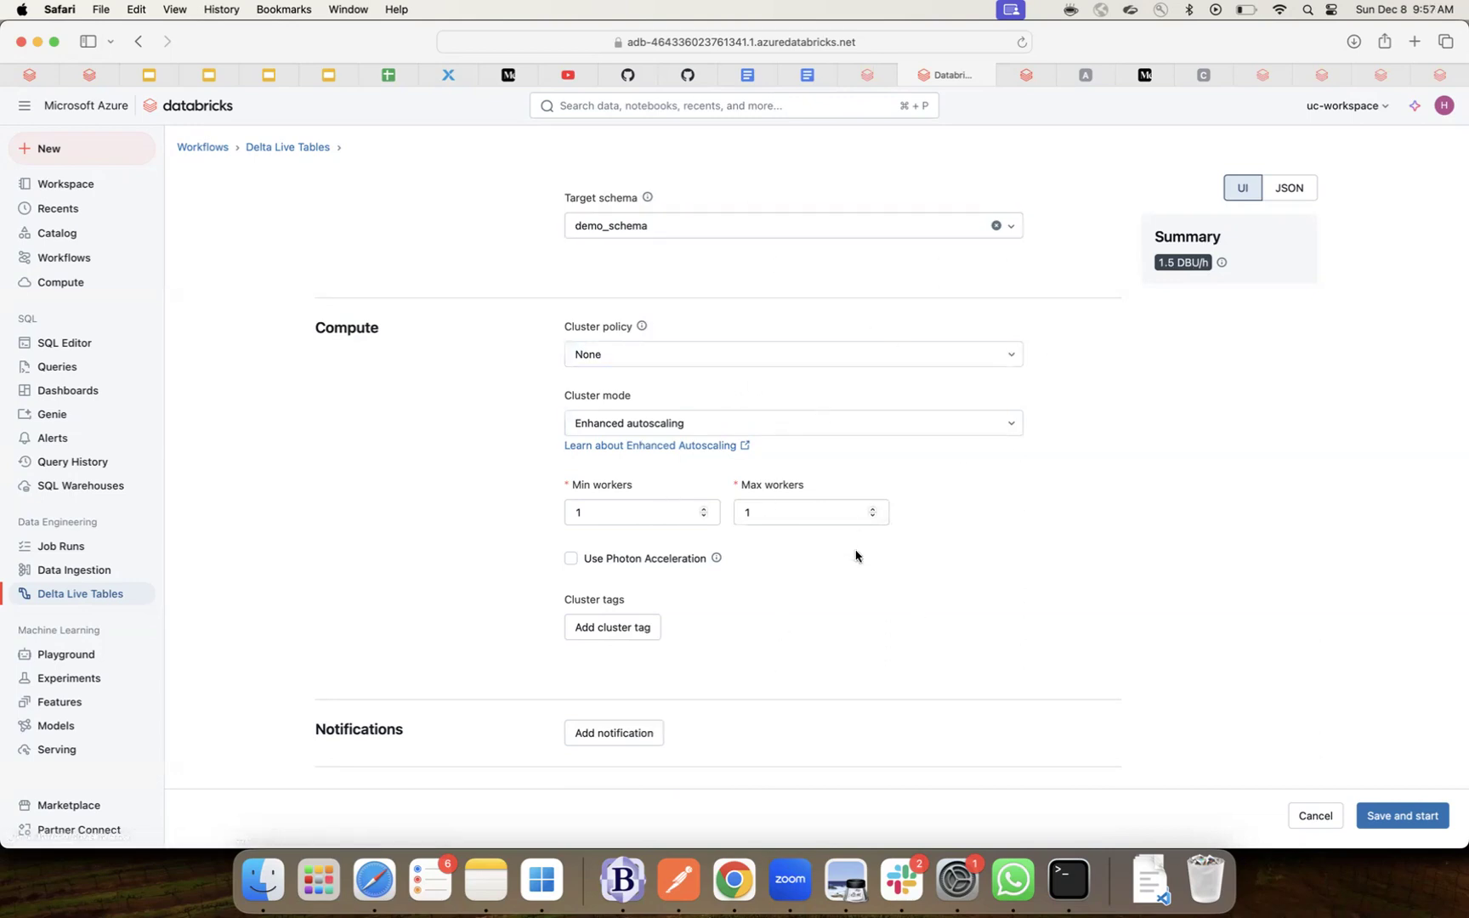
scroll(856, 584, "down", 2)
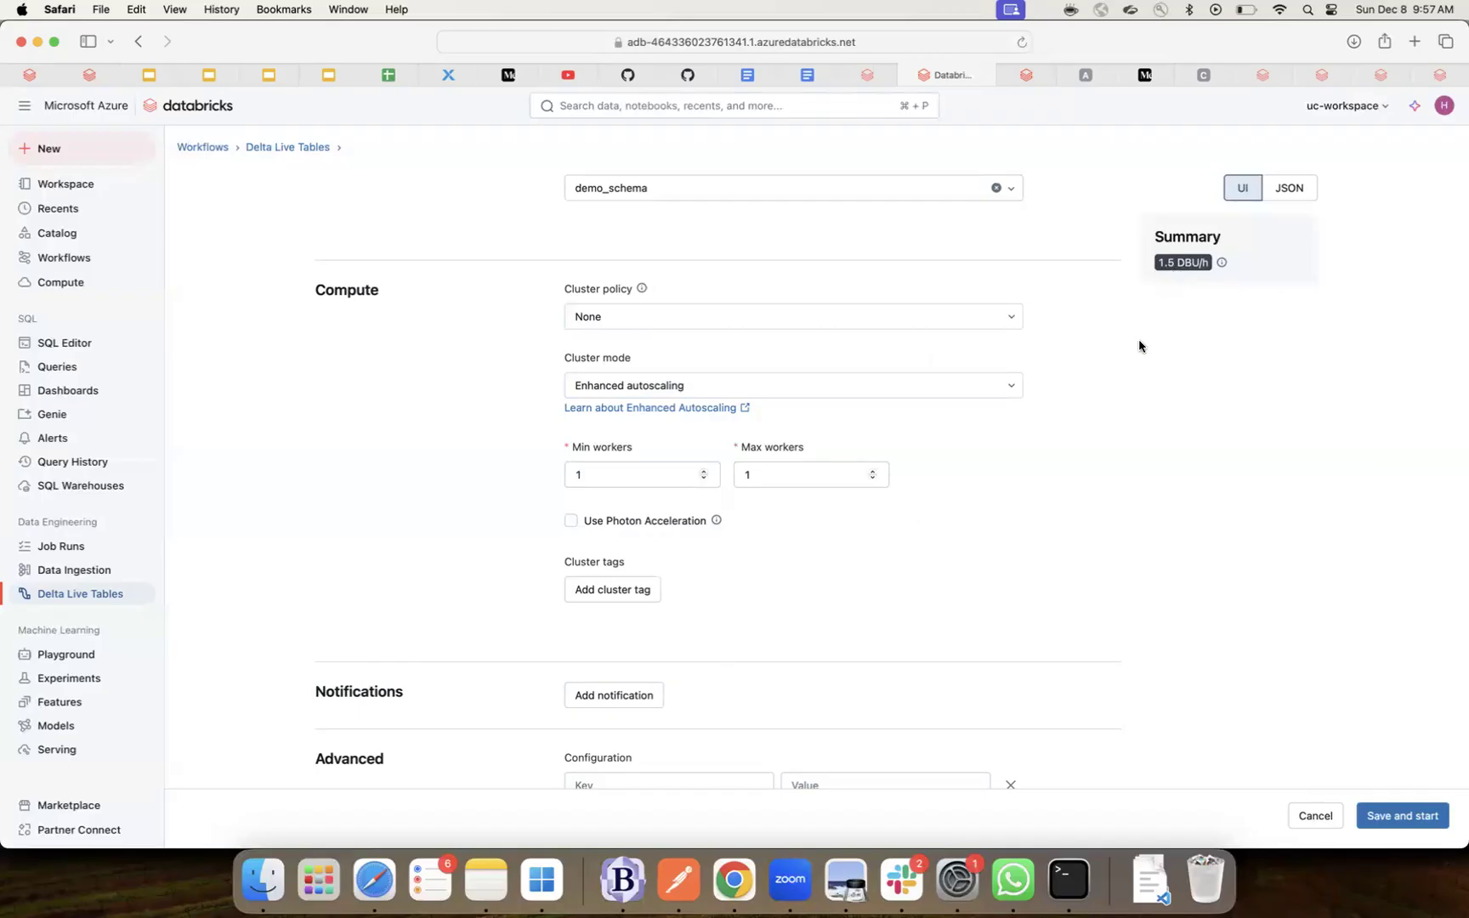
scroll(1139, 346, "up", 6)
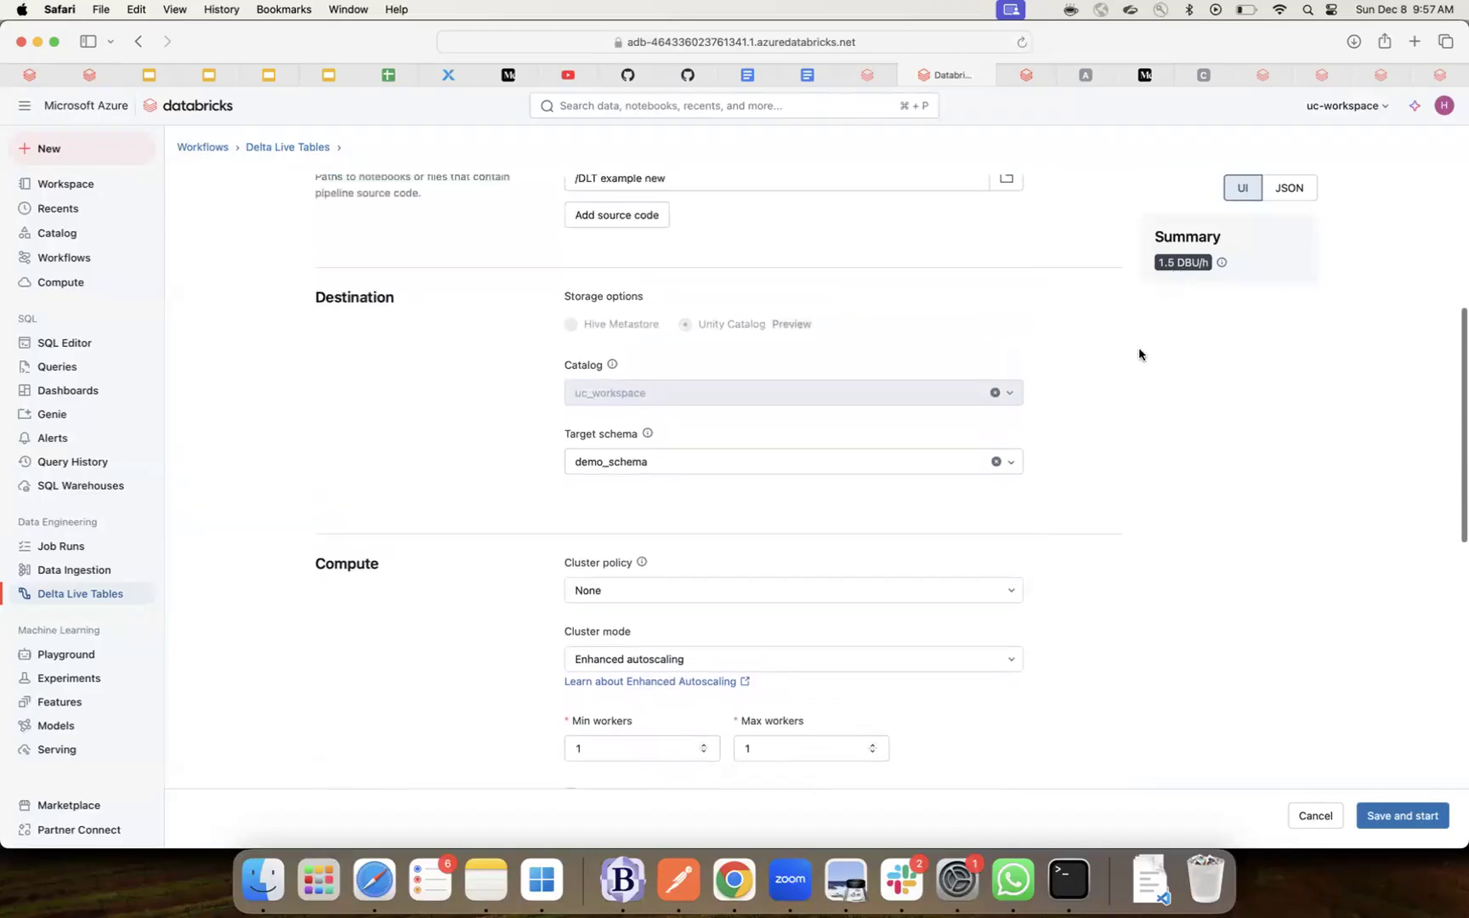
scroll(1138, 347, "down", 10)
scroll(1139, 349, "down", 5)
scroll(1116, 353, "up", 4)
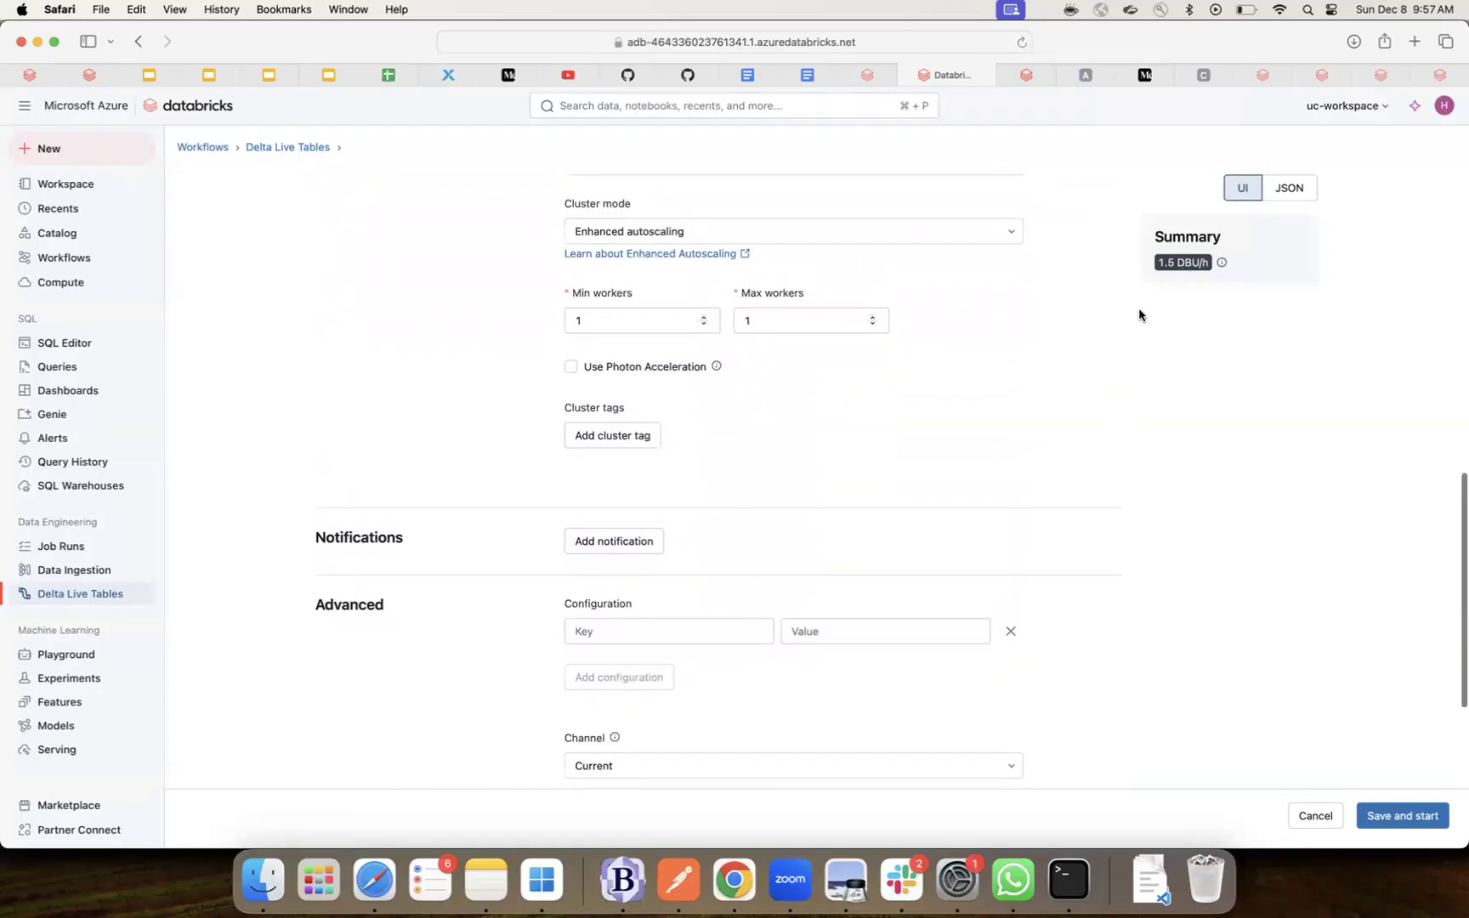
- Toggle Photon Acceleration on and off, leaving it enabled at 3.75 DBU/h
left_click(570, 367)
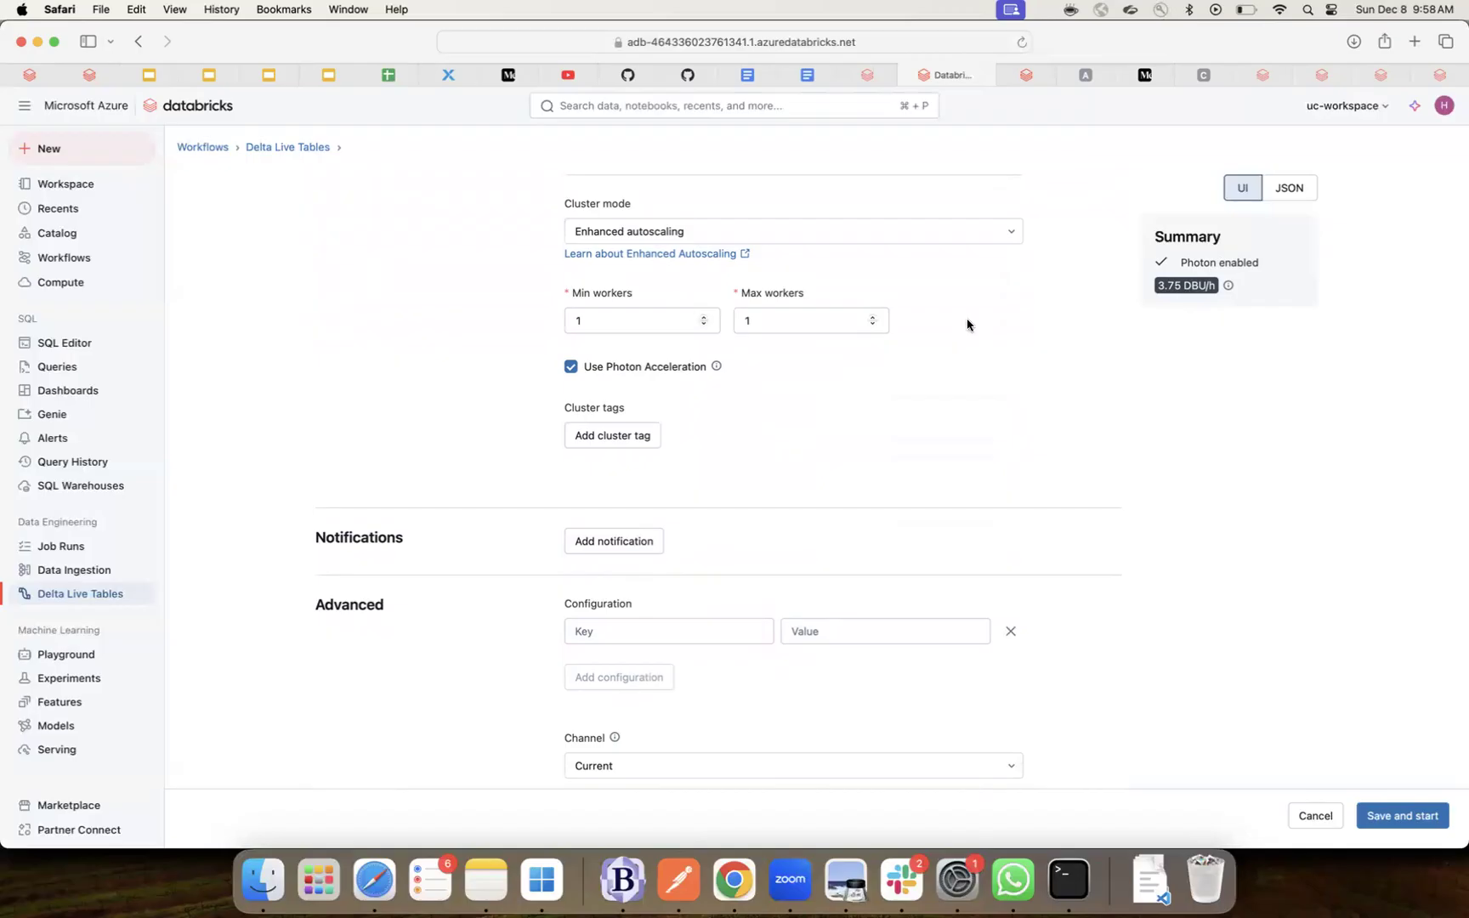
left_click(570, 367)
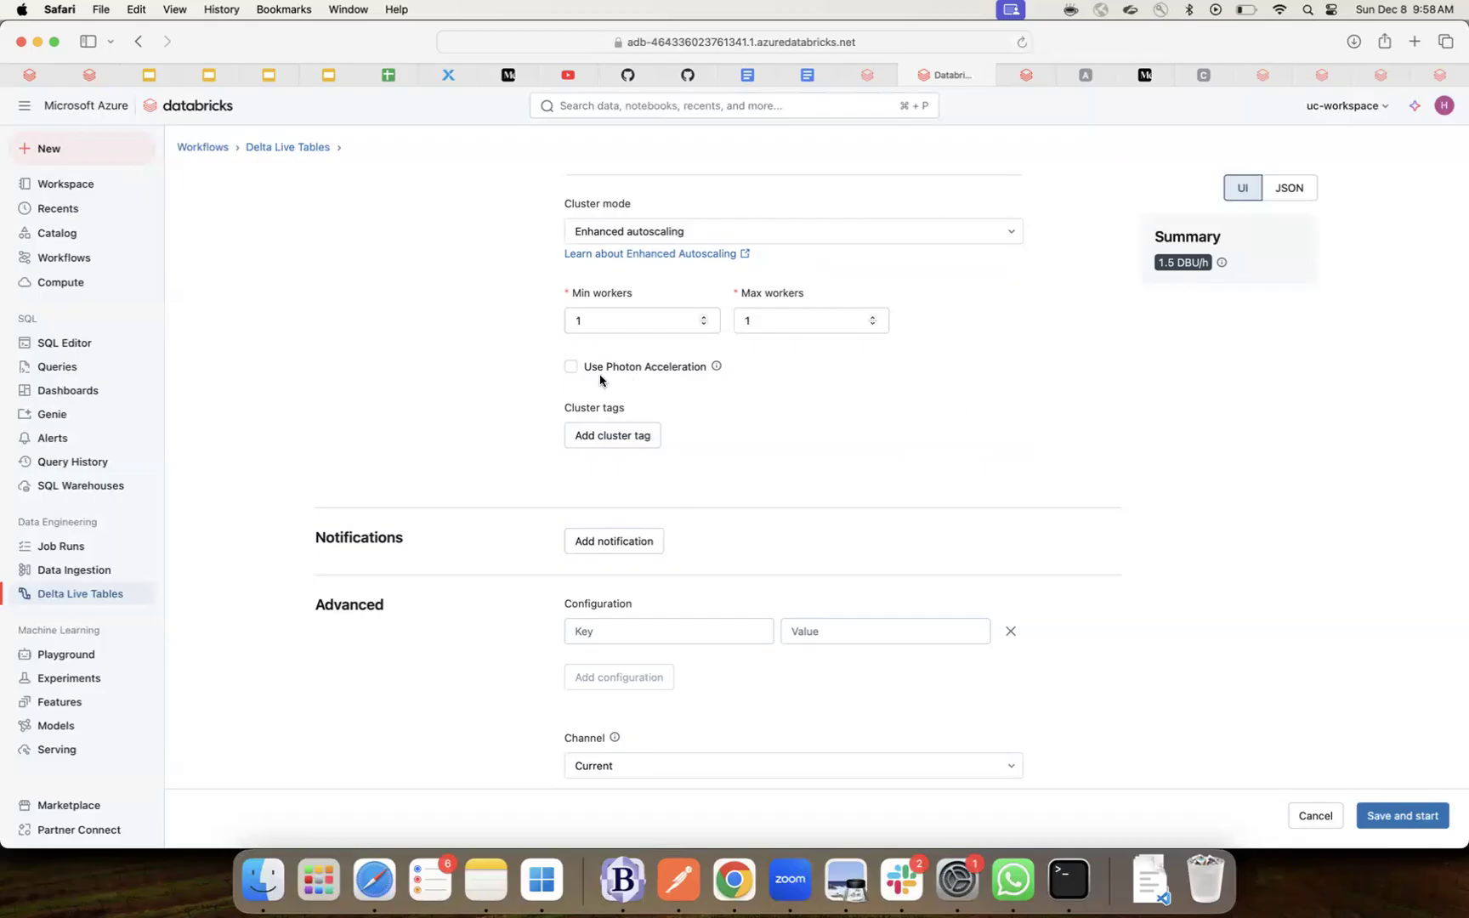
left_click(571, 368)
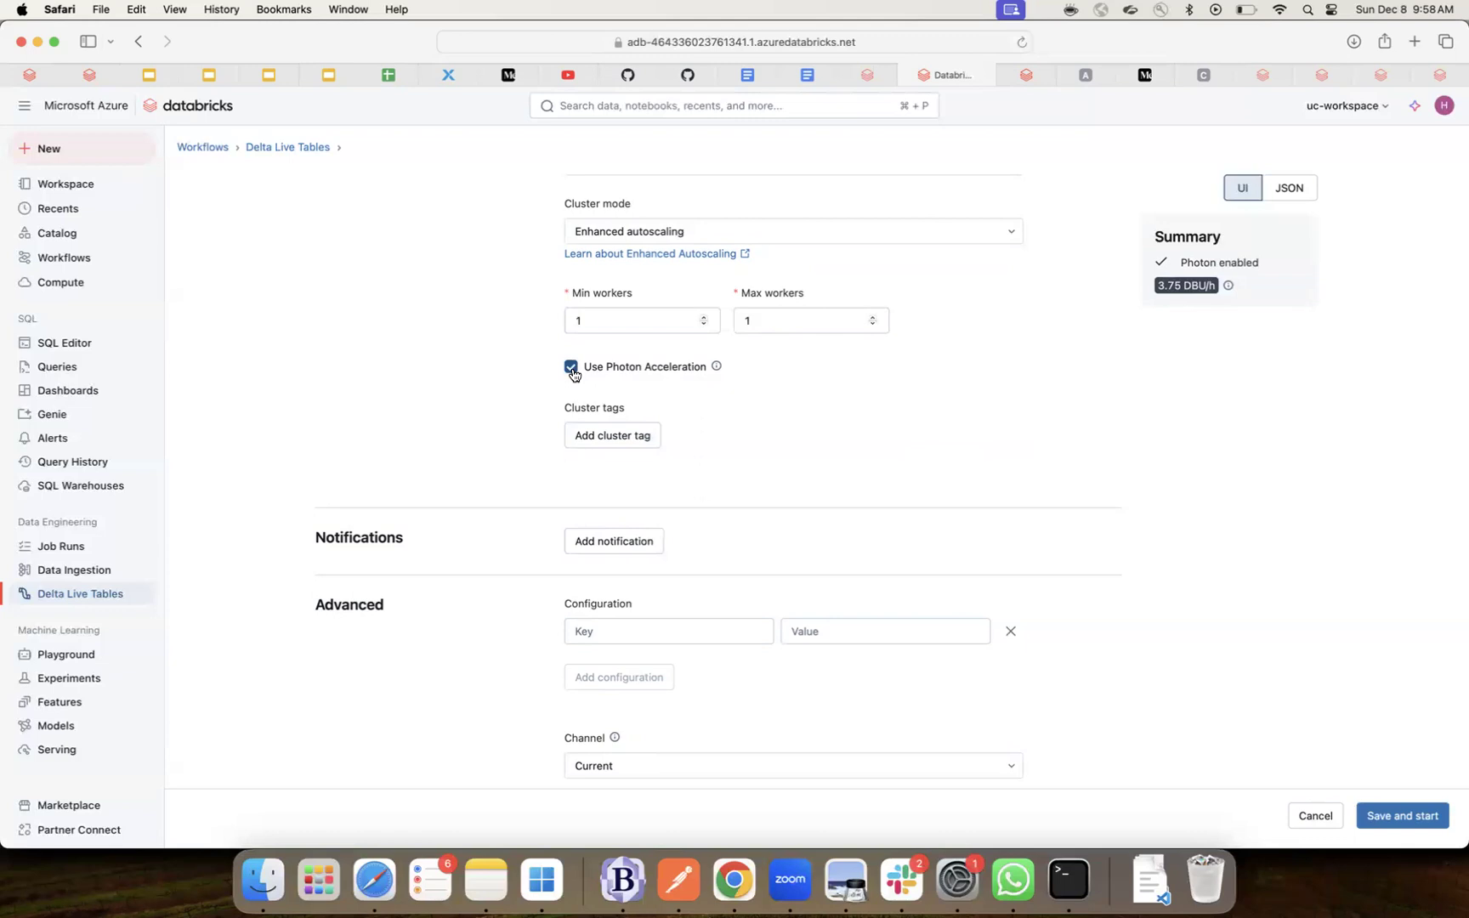
left_click(571, 368)
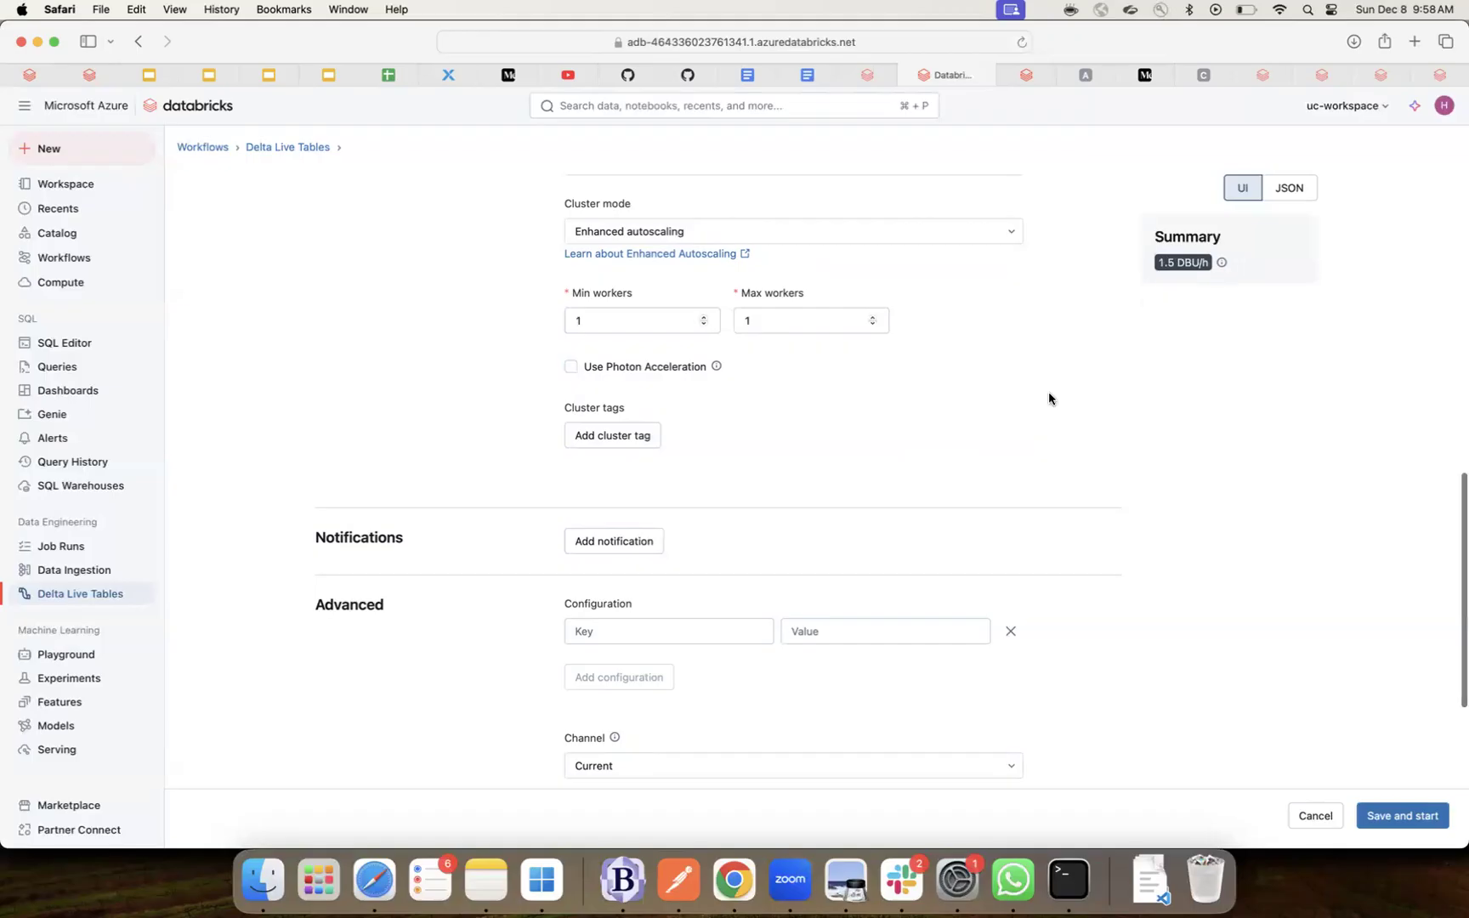
scroll(1048, 399, "down", 1)
scroll(1048, 399, "up", 2)
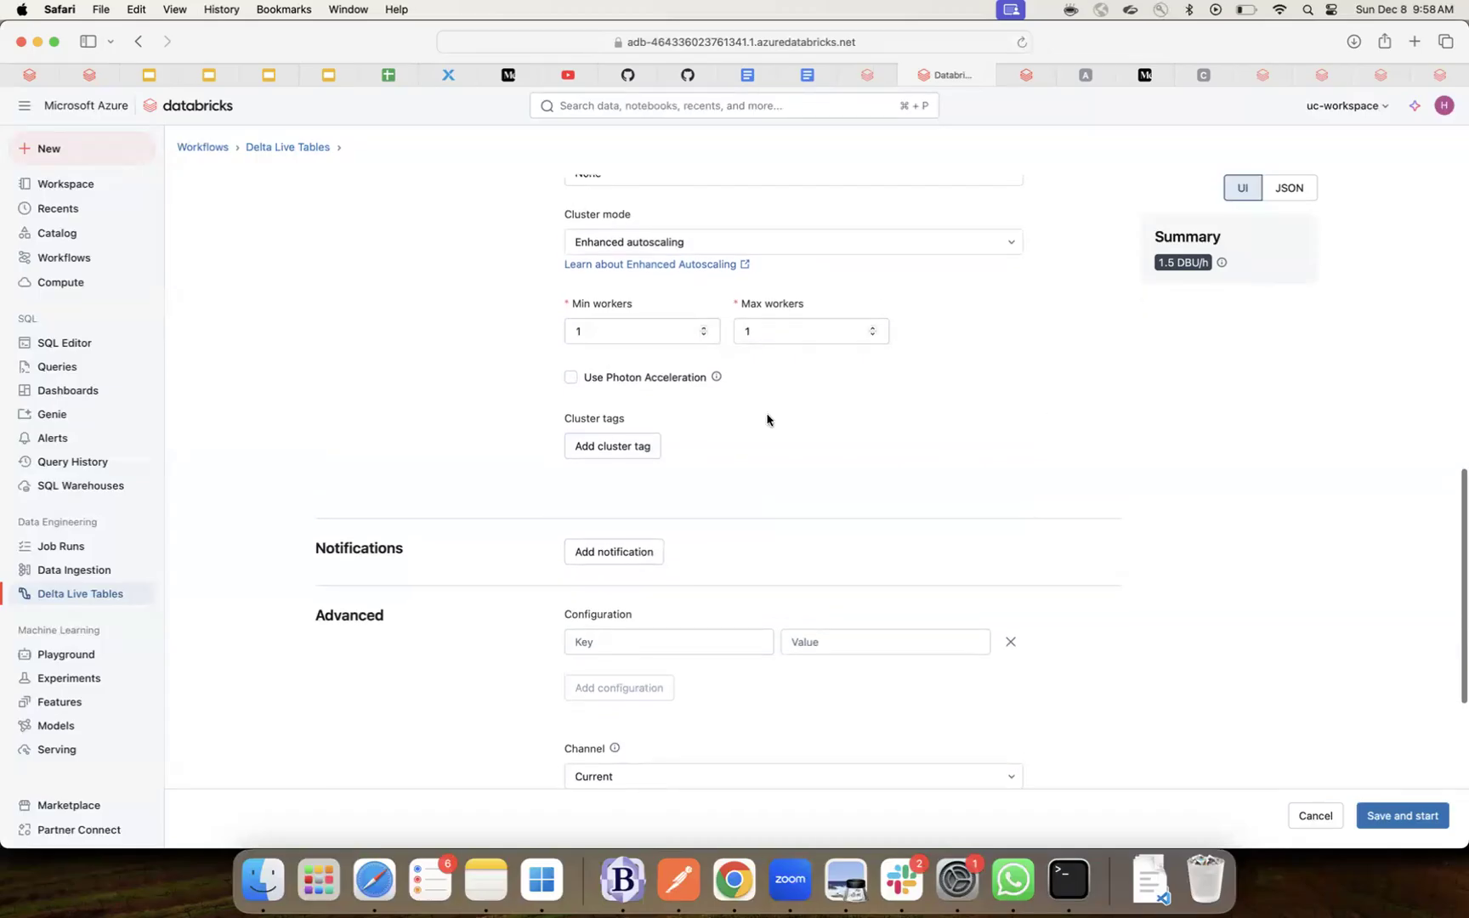
left_click(716, 378)
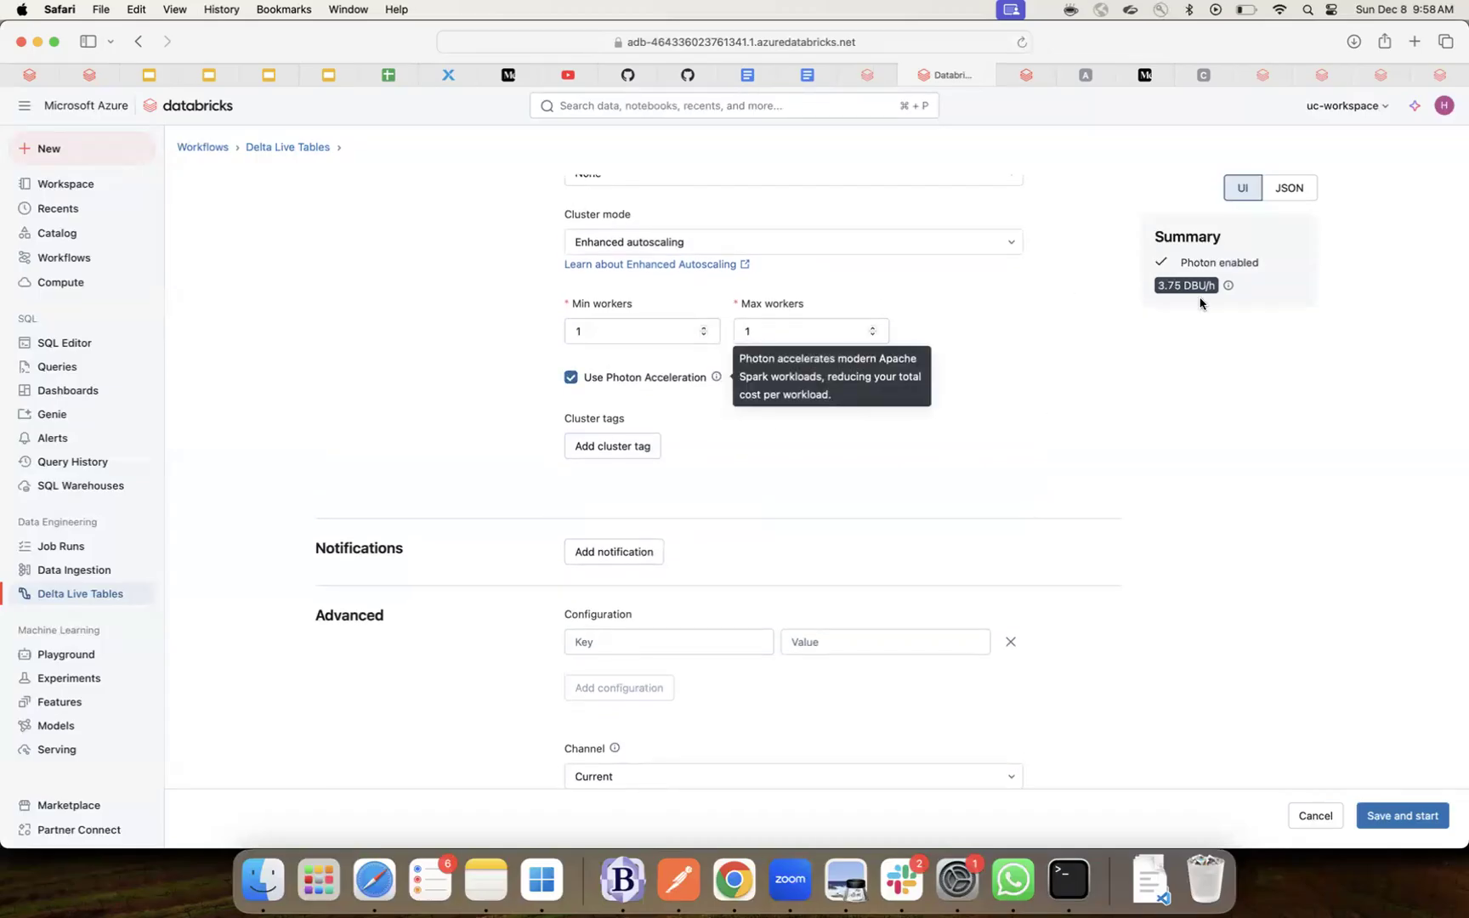
left_click(1414, 48)
- Search 'databricks photon acceleration' and open the Databricks Photon Engine page's feature overview
type("databricks pho")
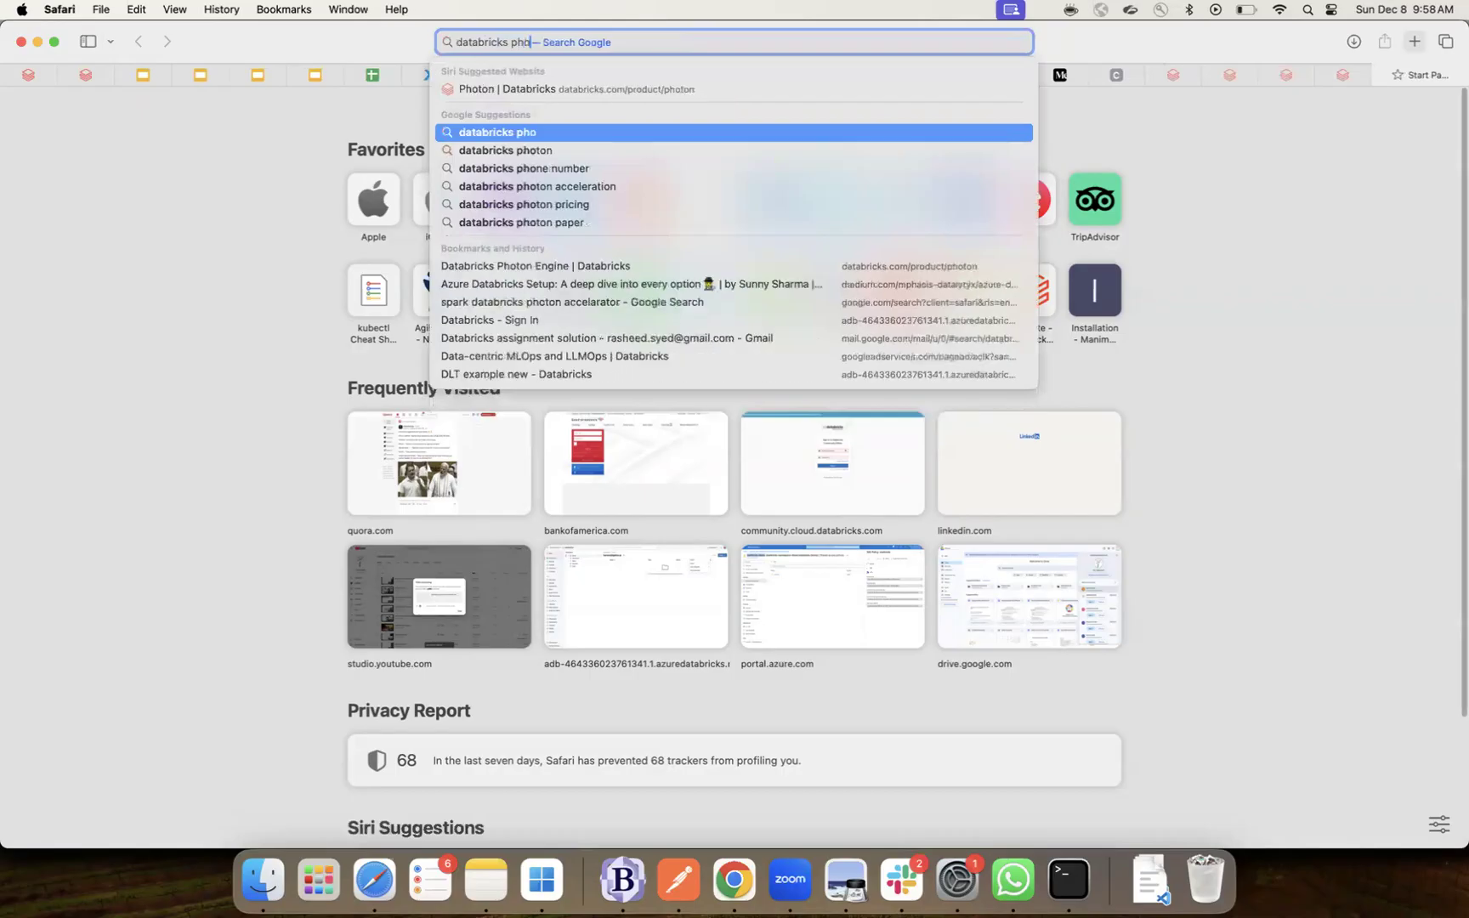
type("ton")
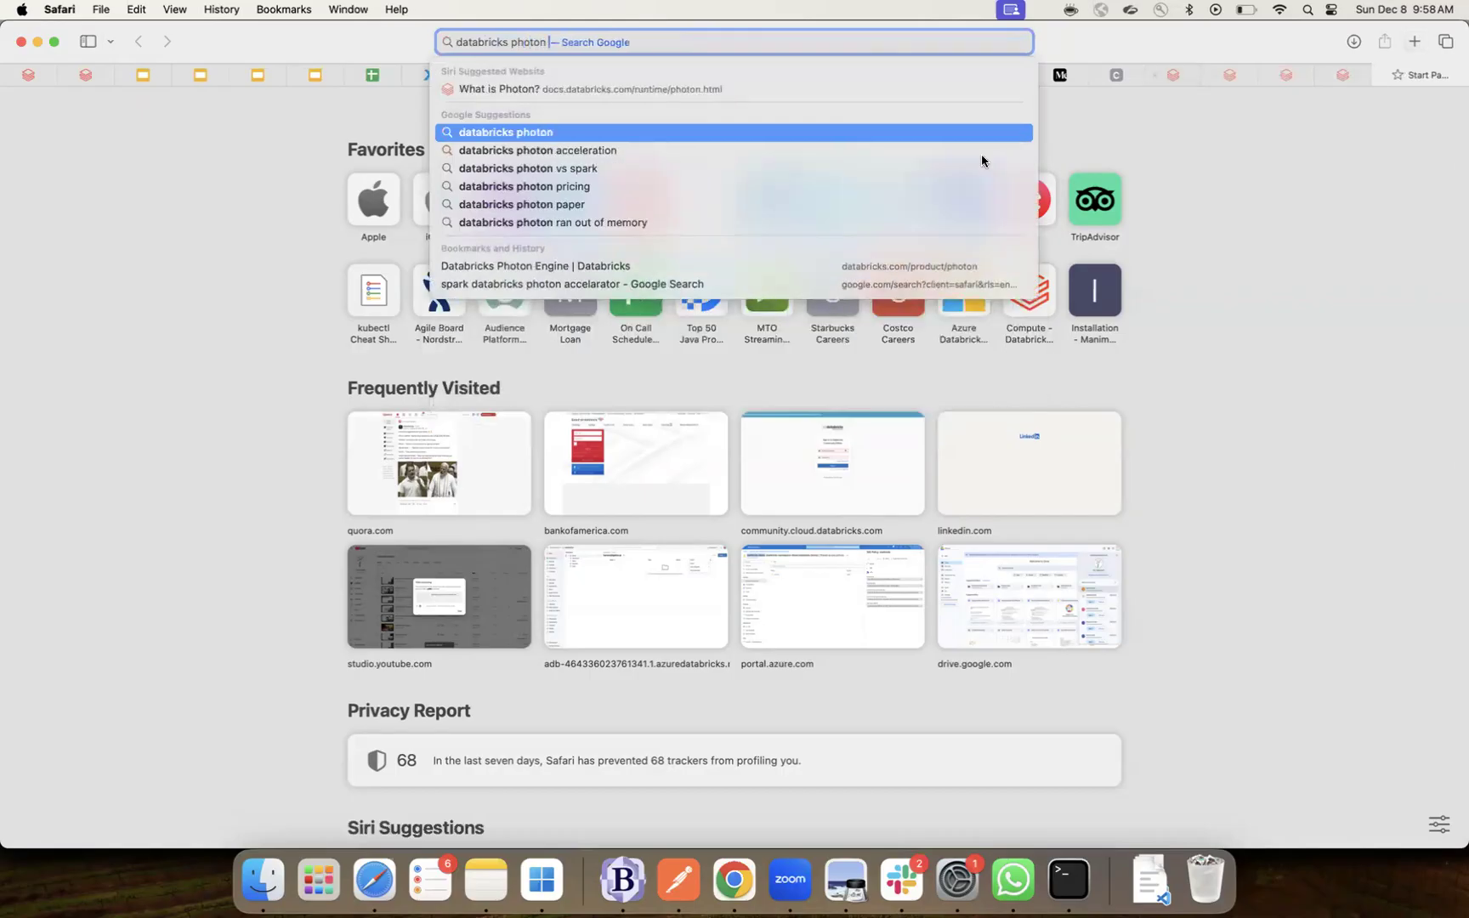
left_click(682, 150)
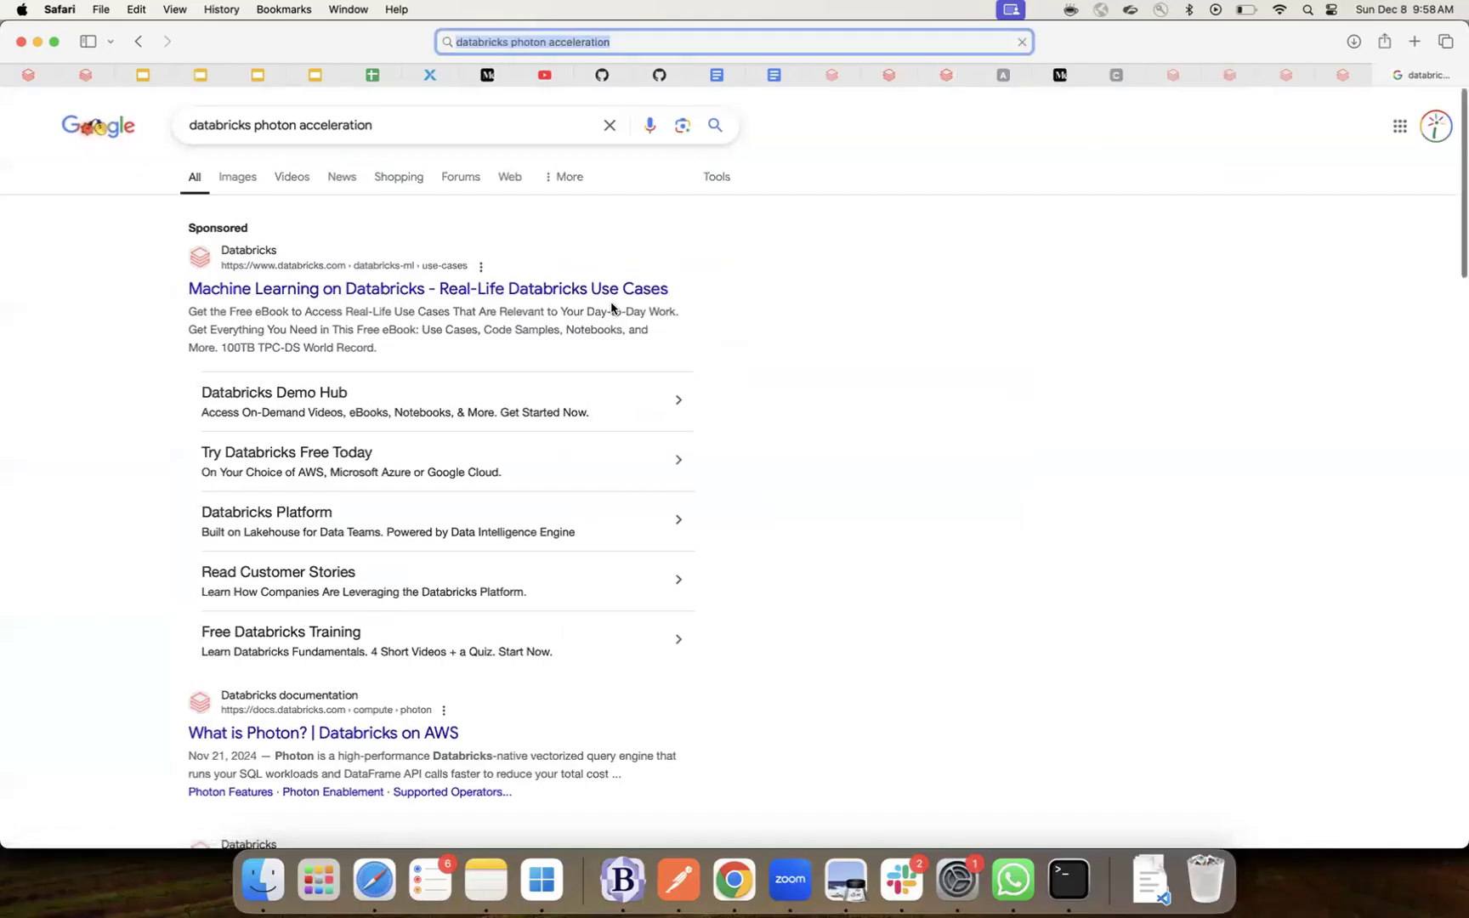
scroll(595, 323, "down", 3)
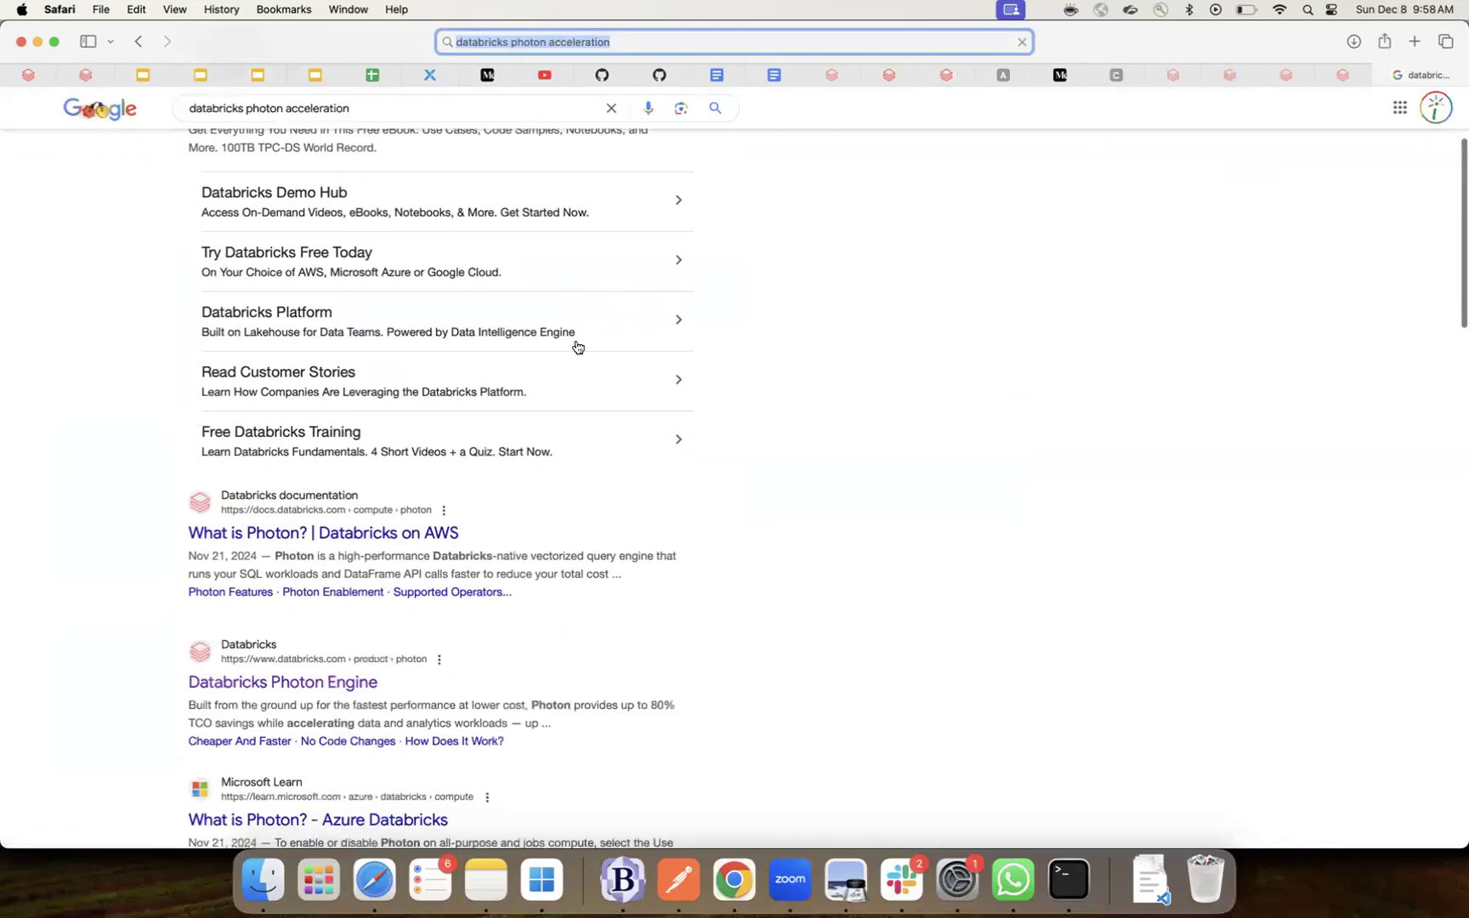
left_click(321, 683)
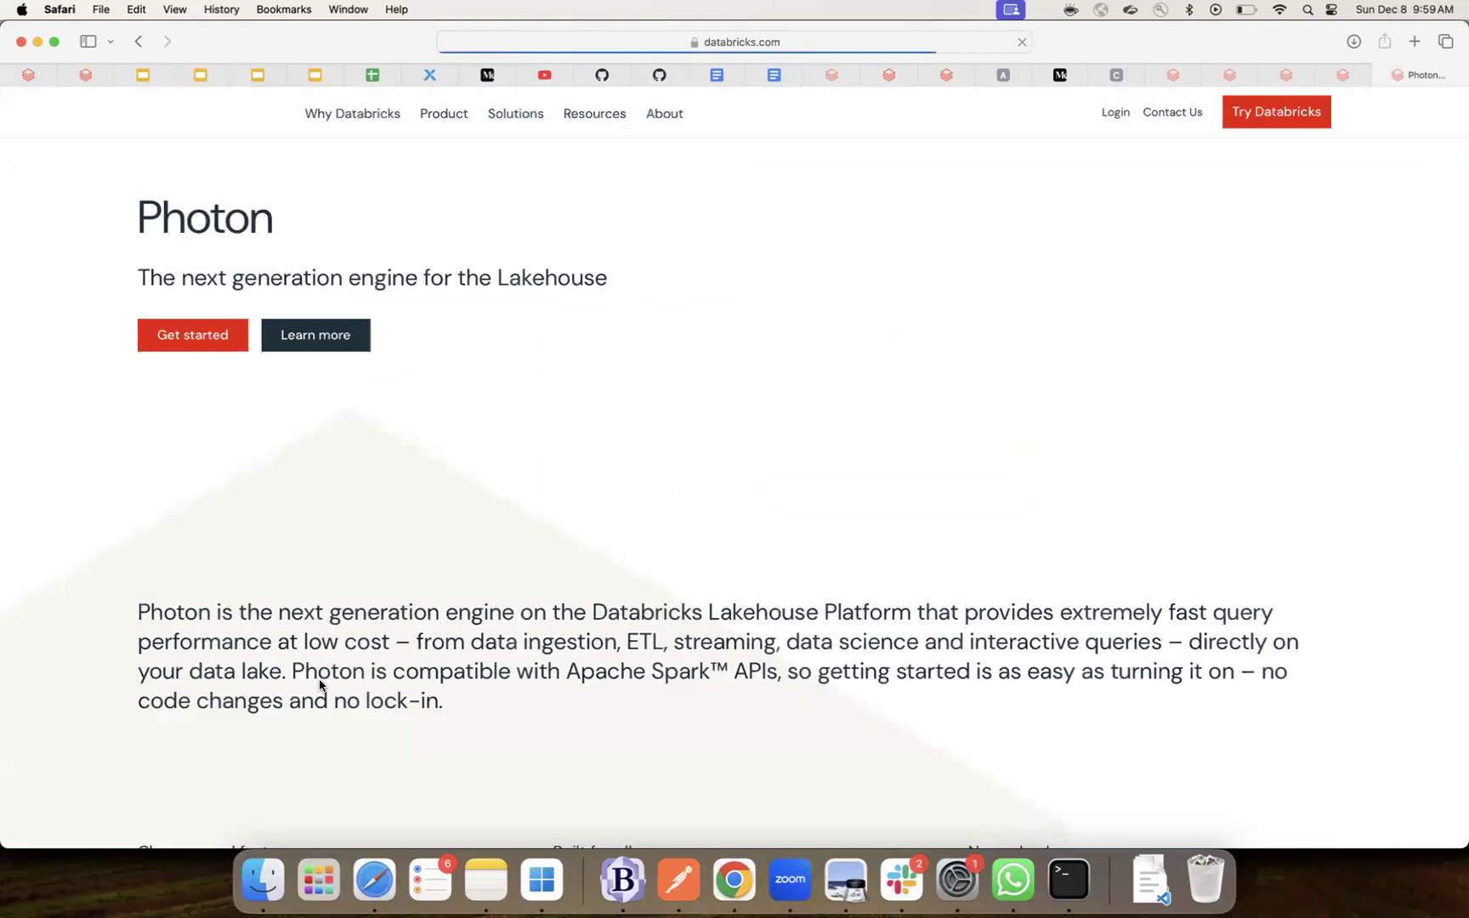
scroll(542, 673, "down", 10)
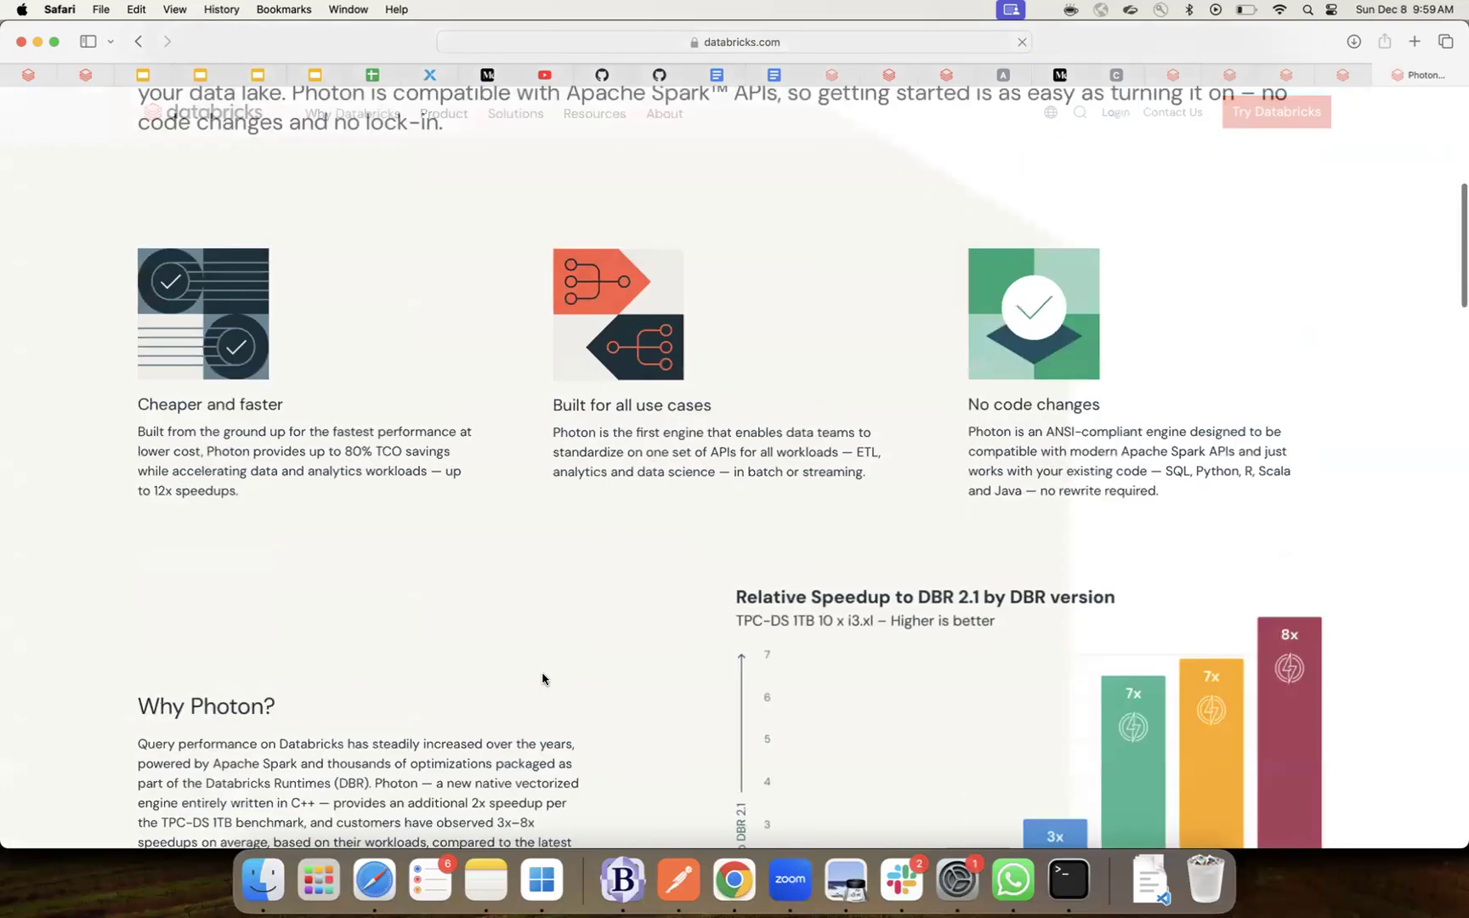
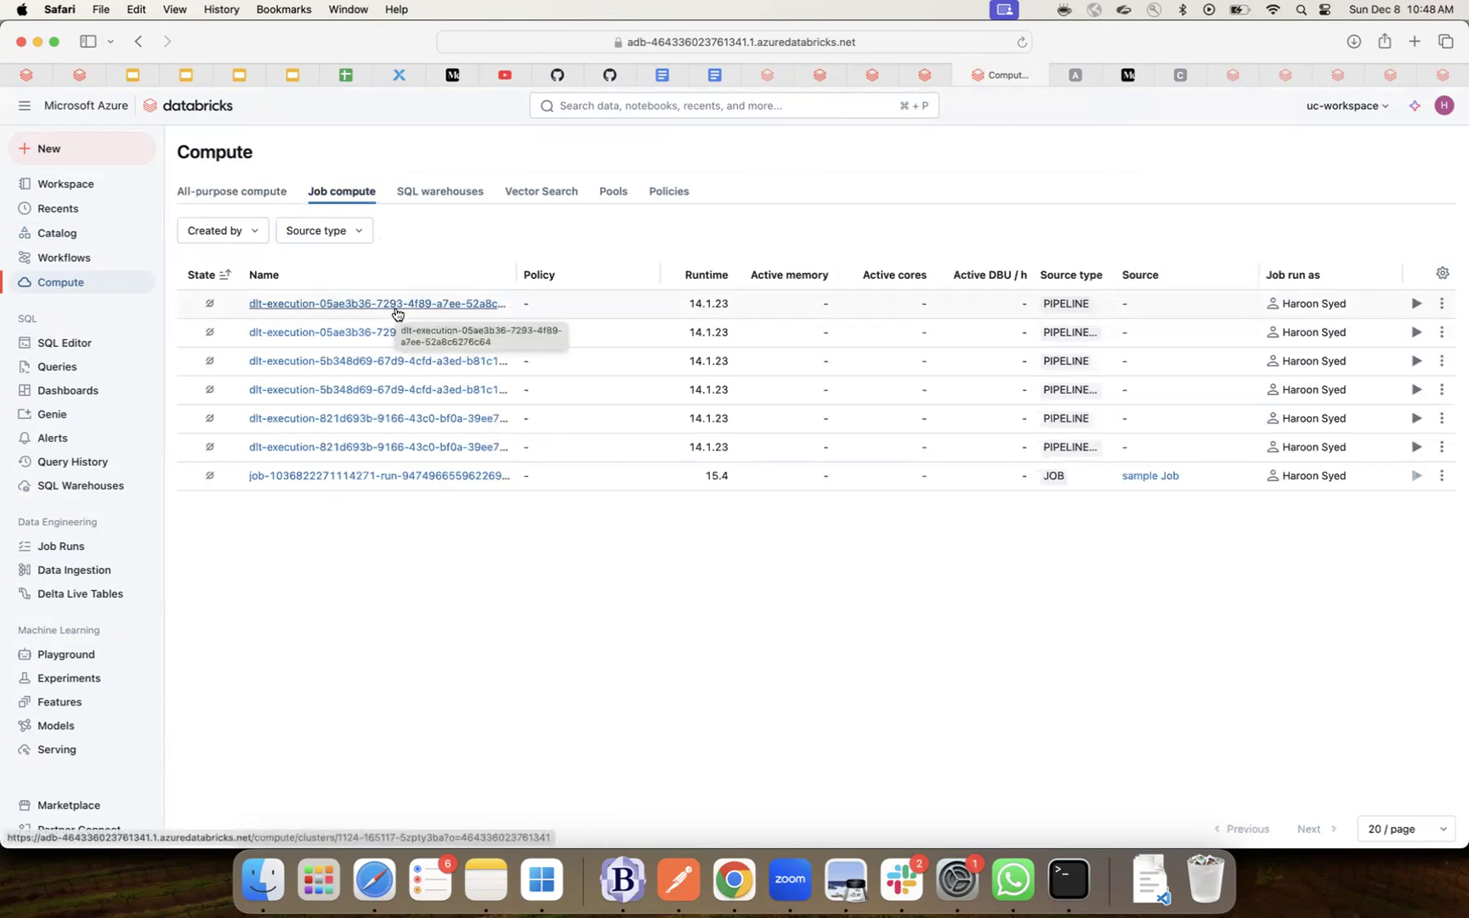
- Open the first DLT pipeline execution cluster from the Job compute list
left_click(395, 308)
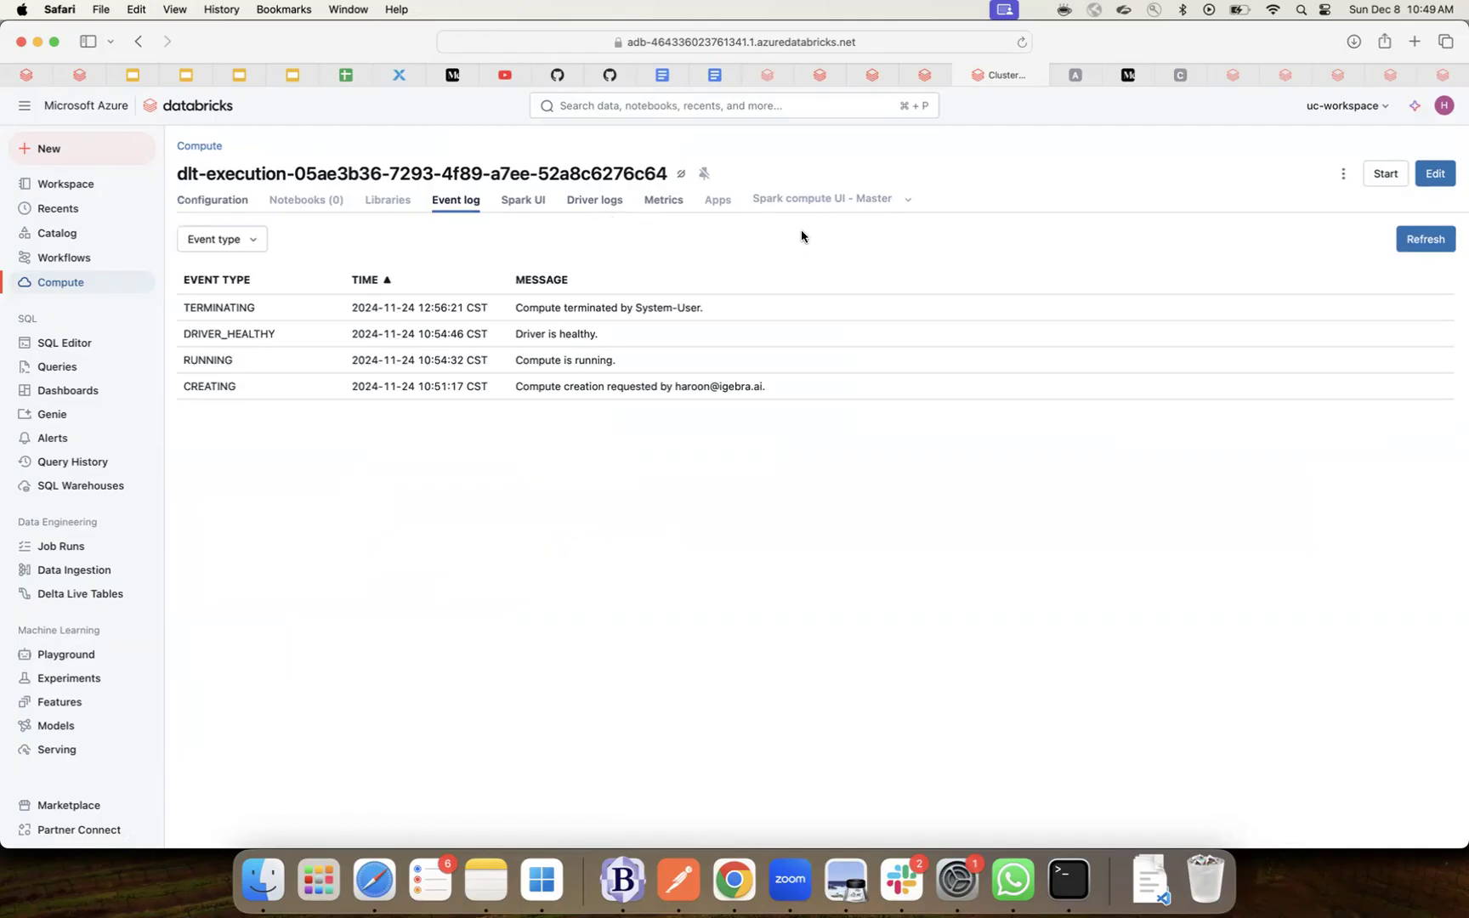
- Return to the Compute overview, where the All-purpose compute list is empty
left_click(208, 147)
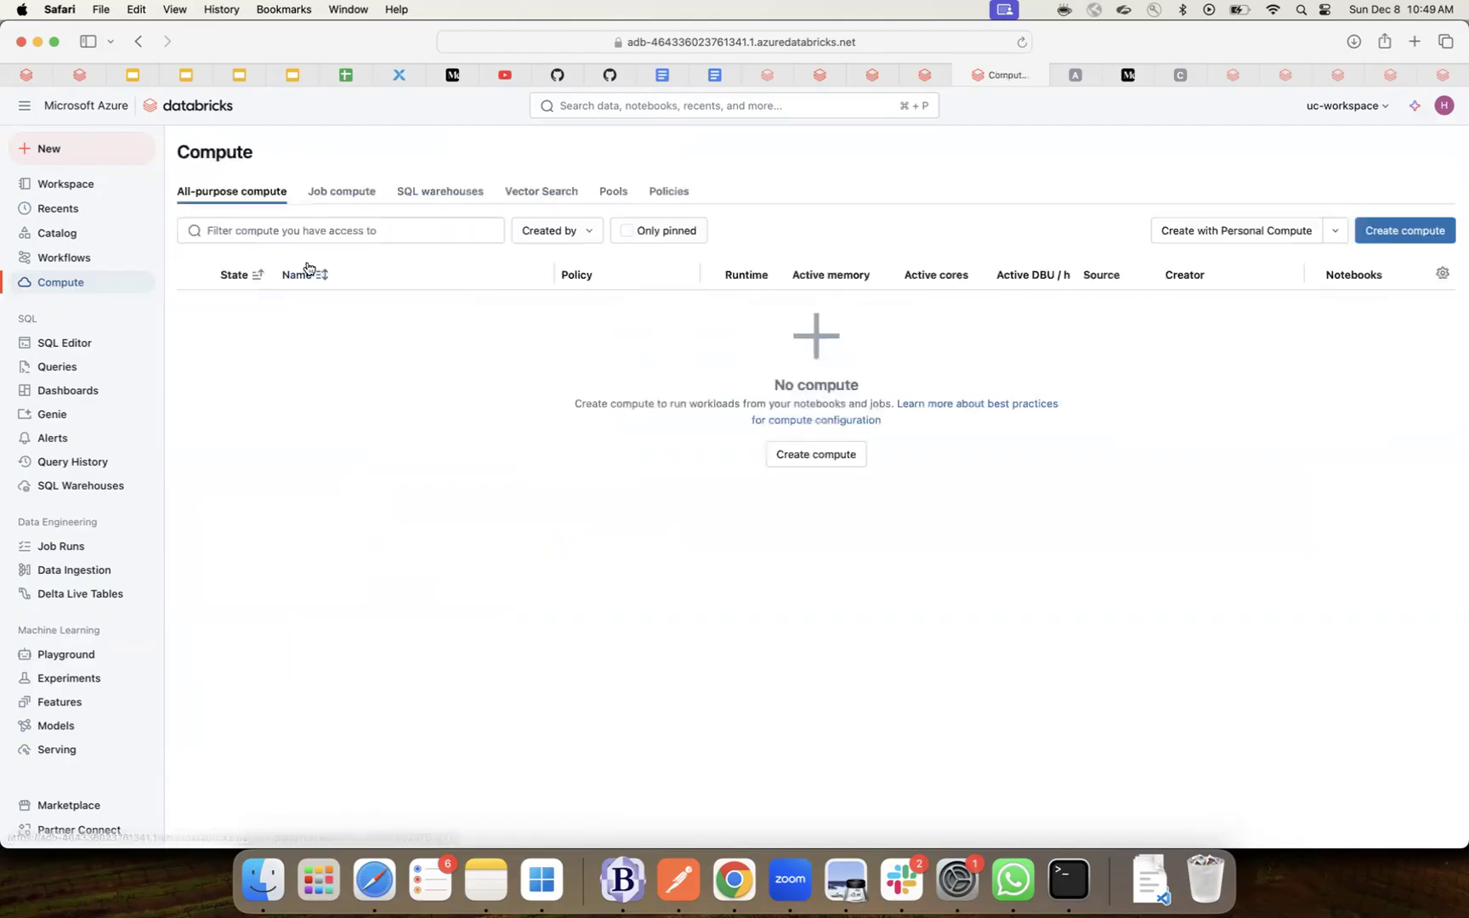
left_click(463, 194)
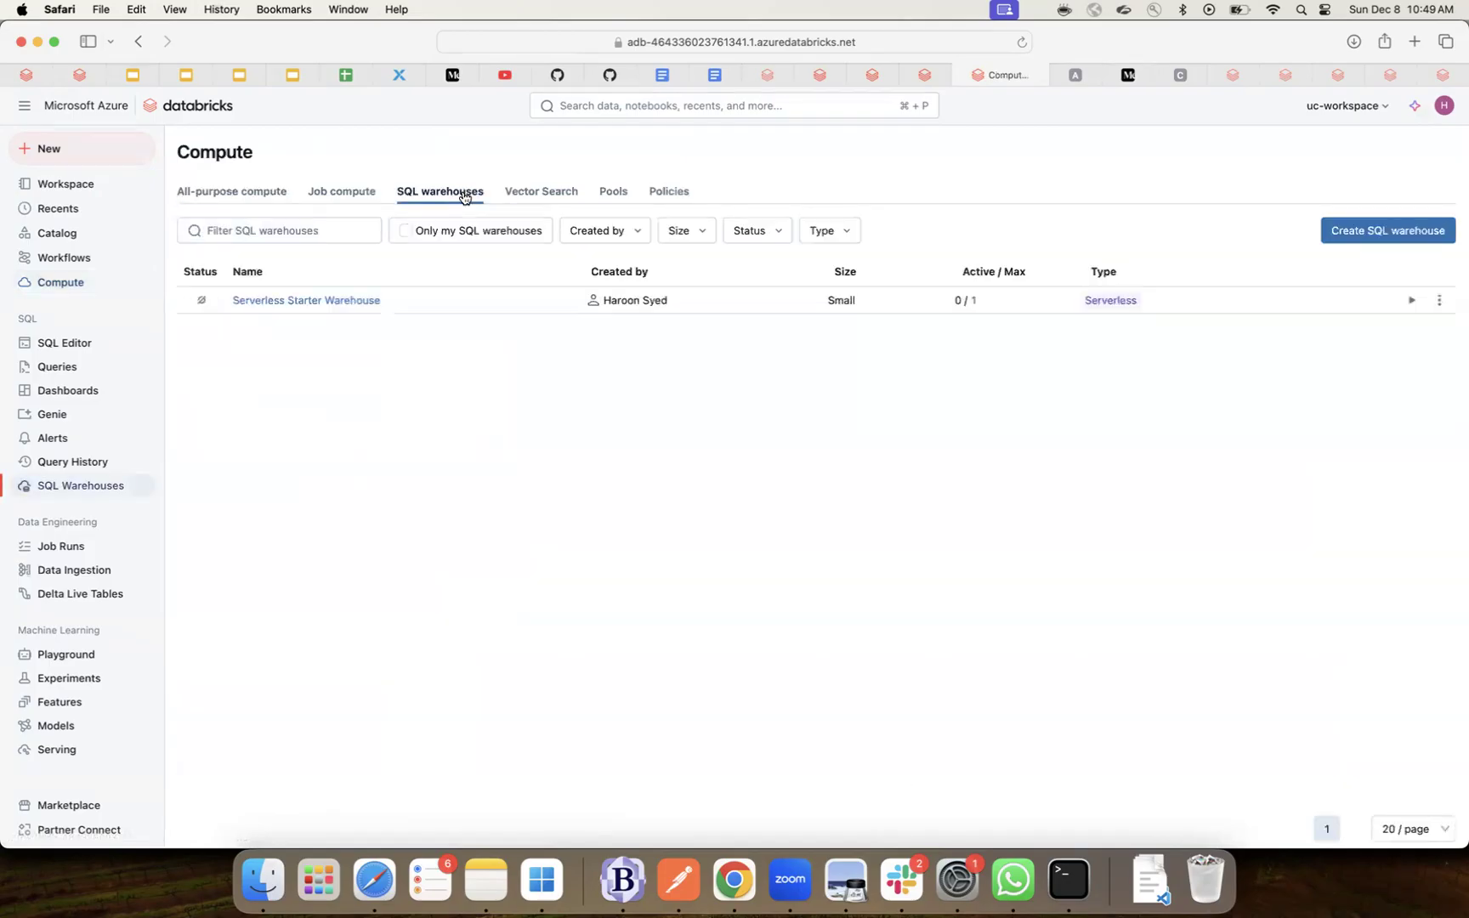
left_click(361, 301)
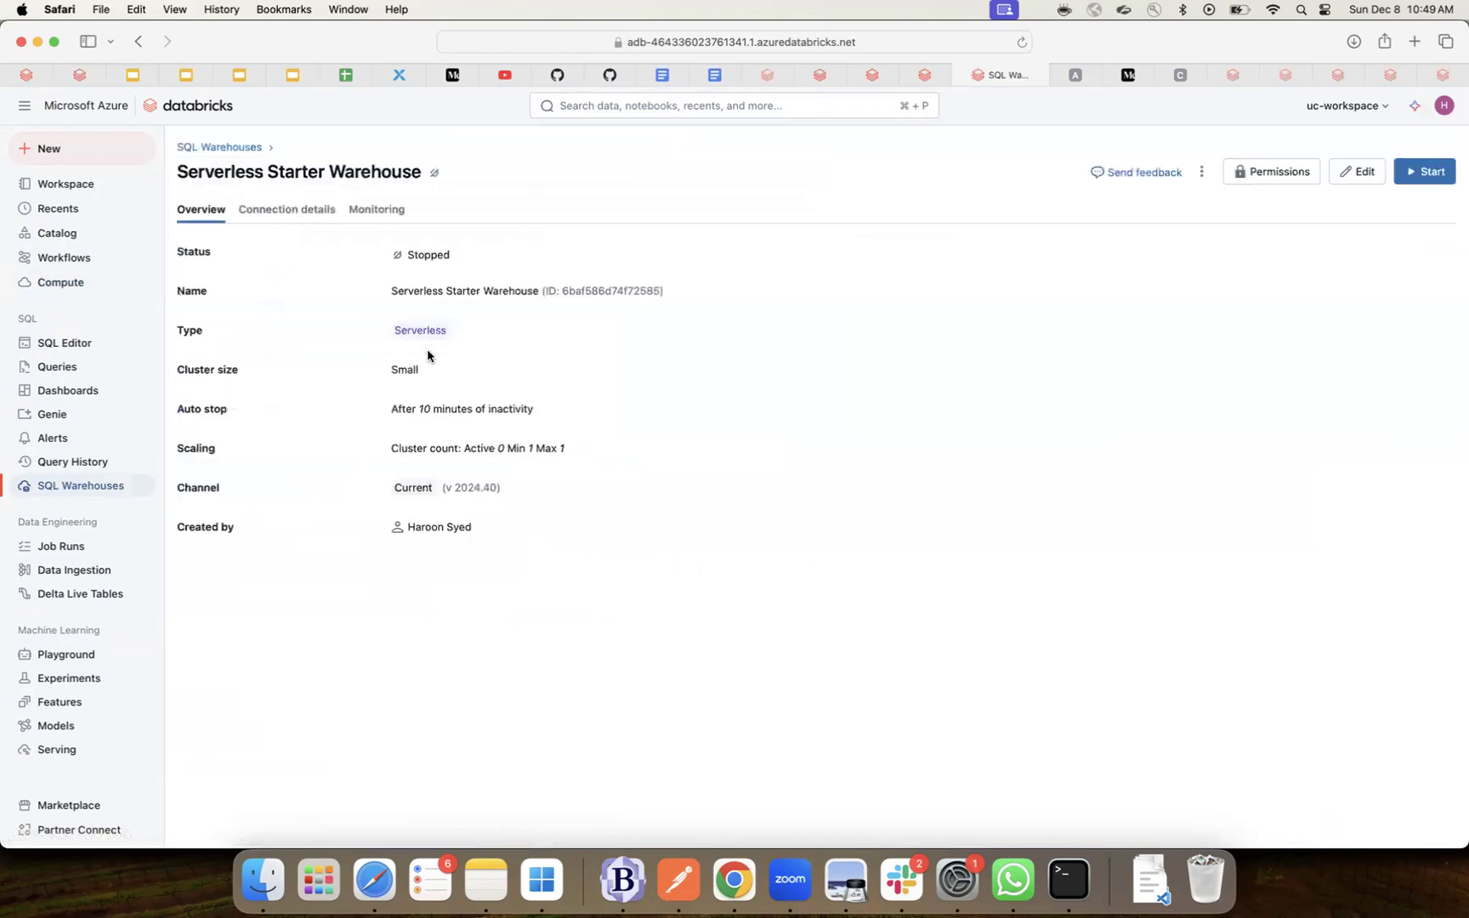
left_click(371, 217)
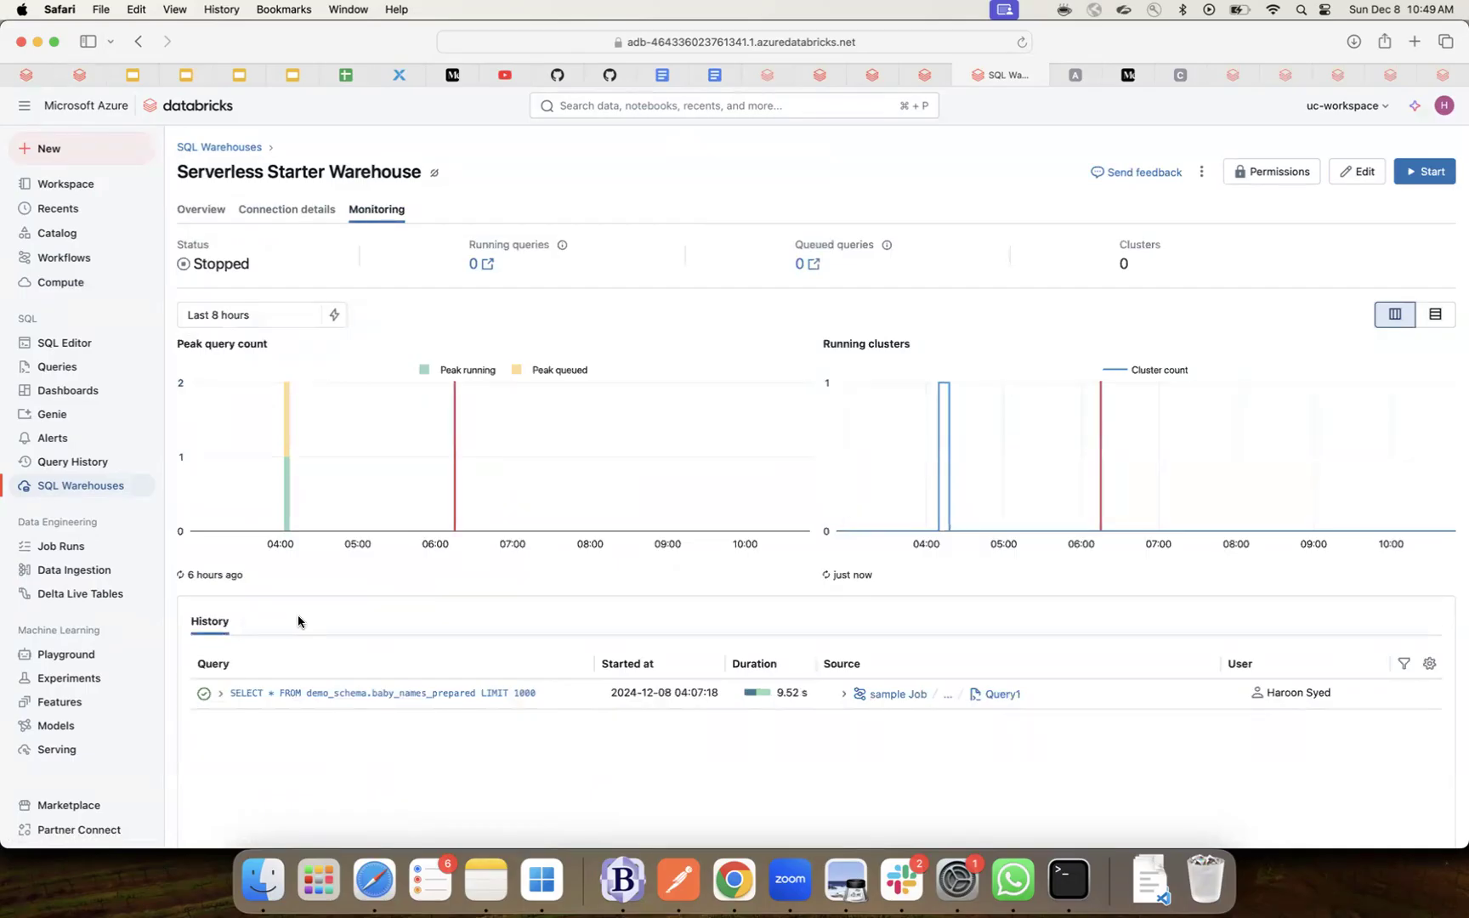
left_click(219, 694)
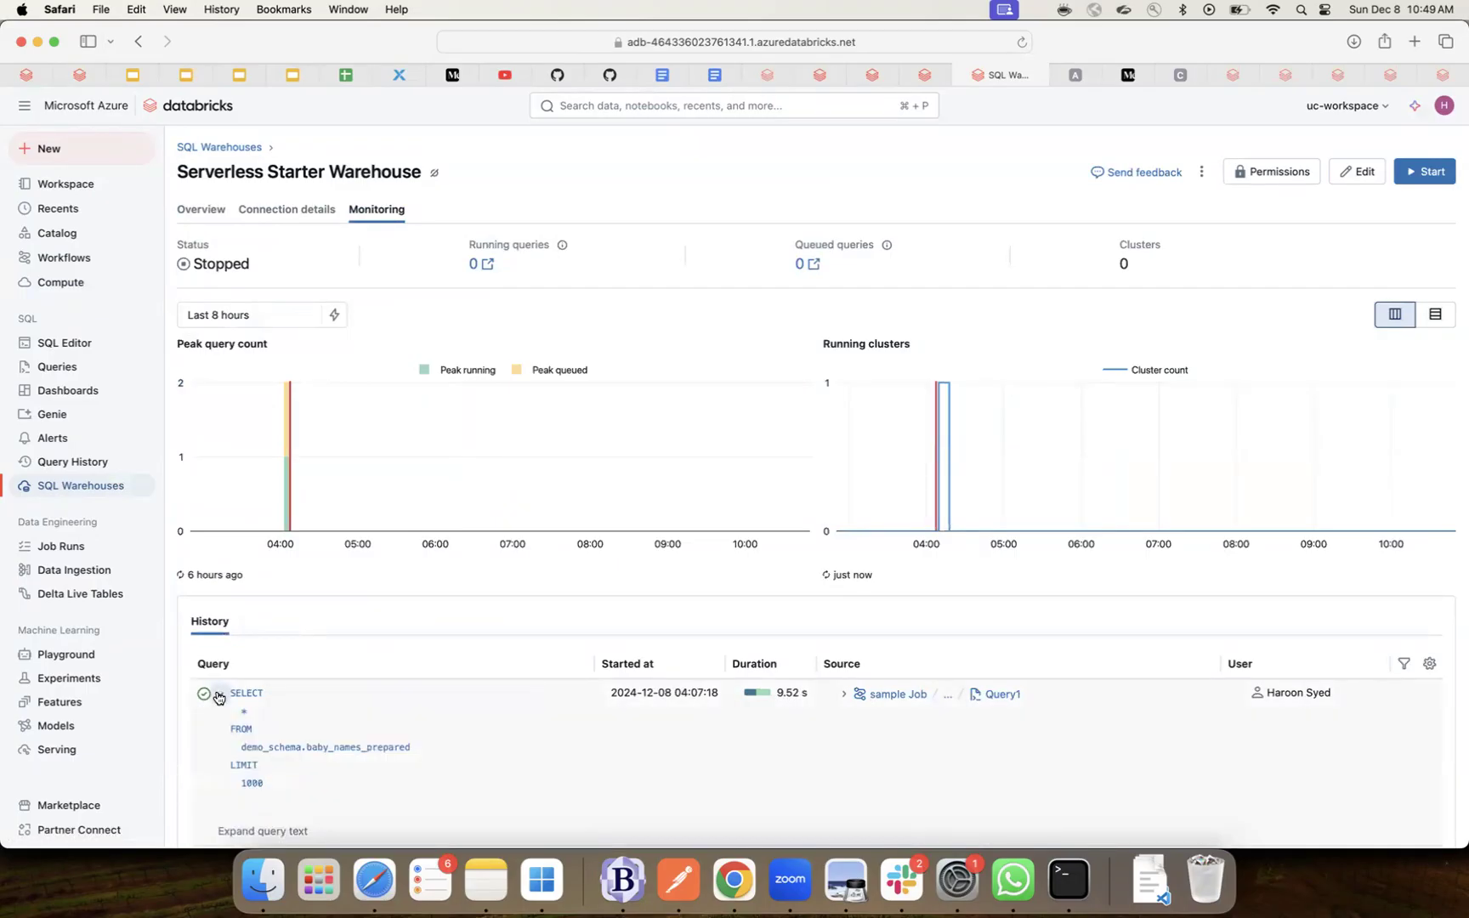
scroll(344, 790, "down", 3)
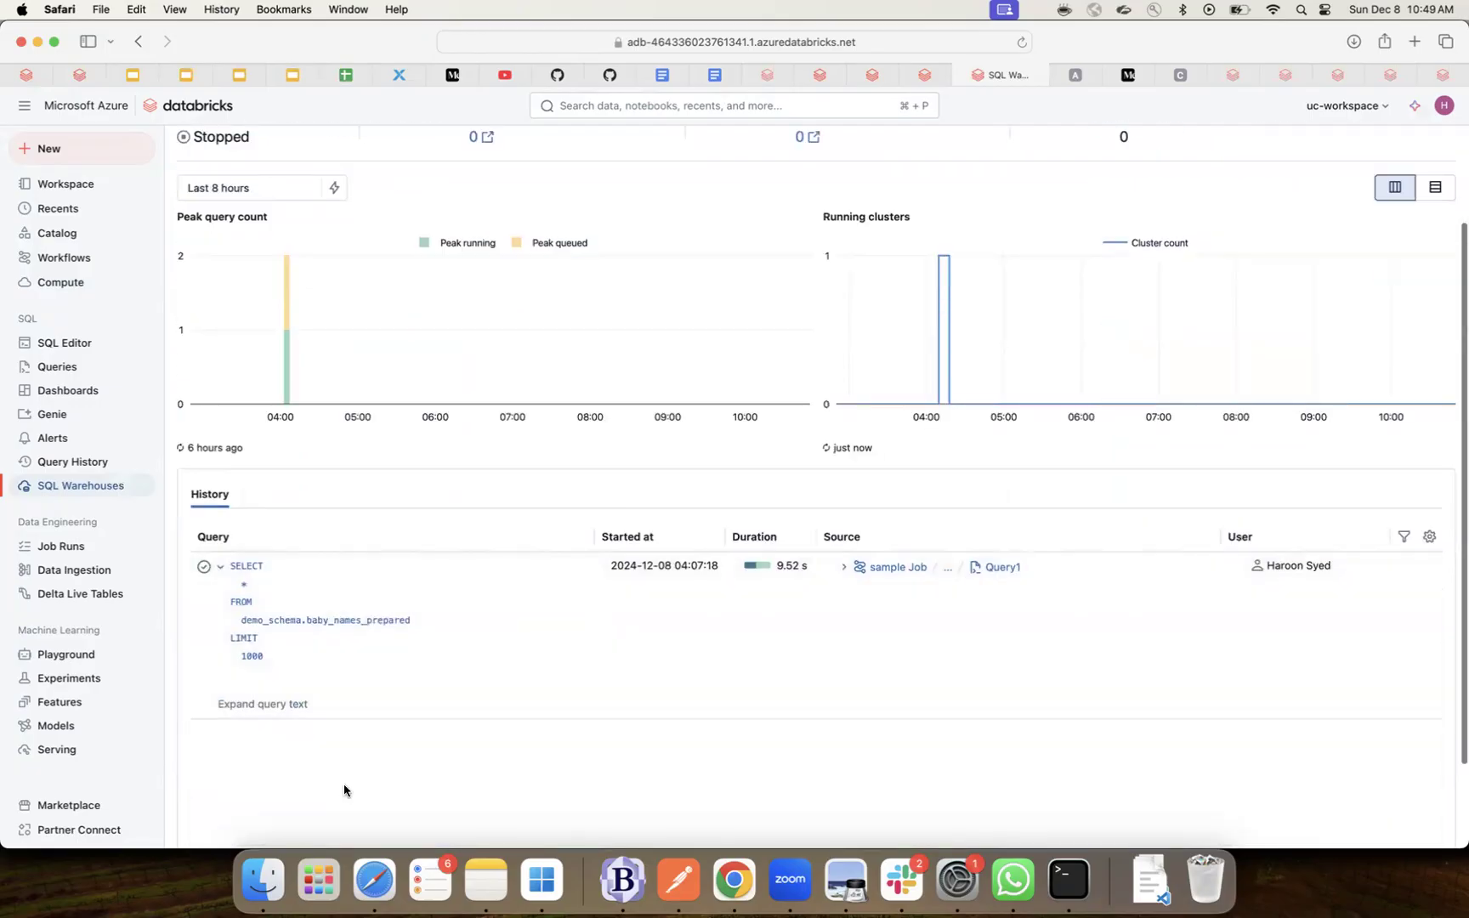
scroll(345, 790, "up", 3)
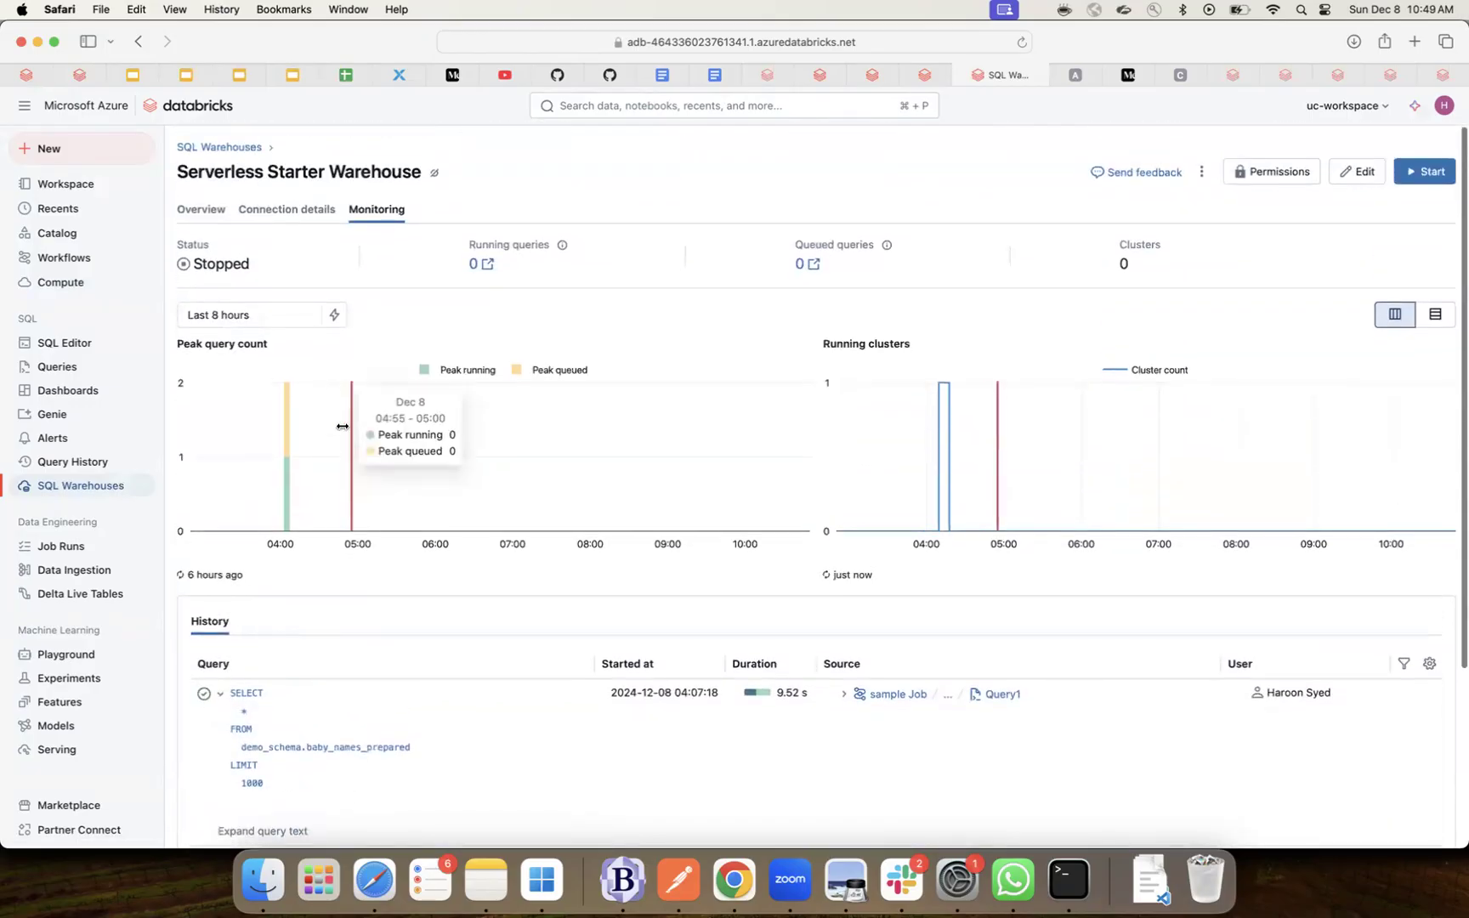
left_click(284, 208)
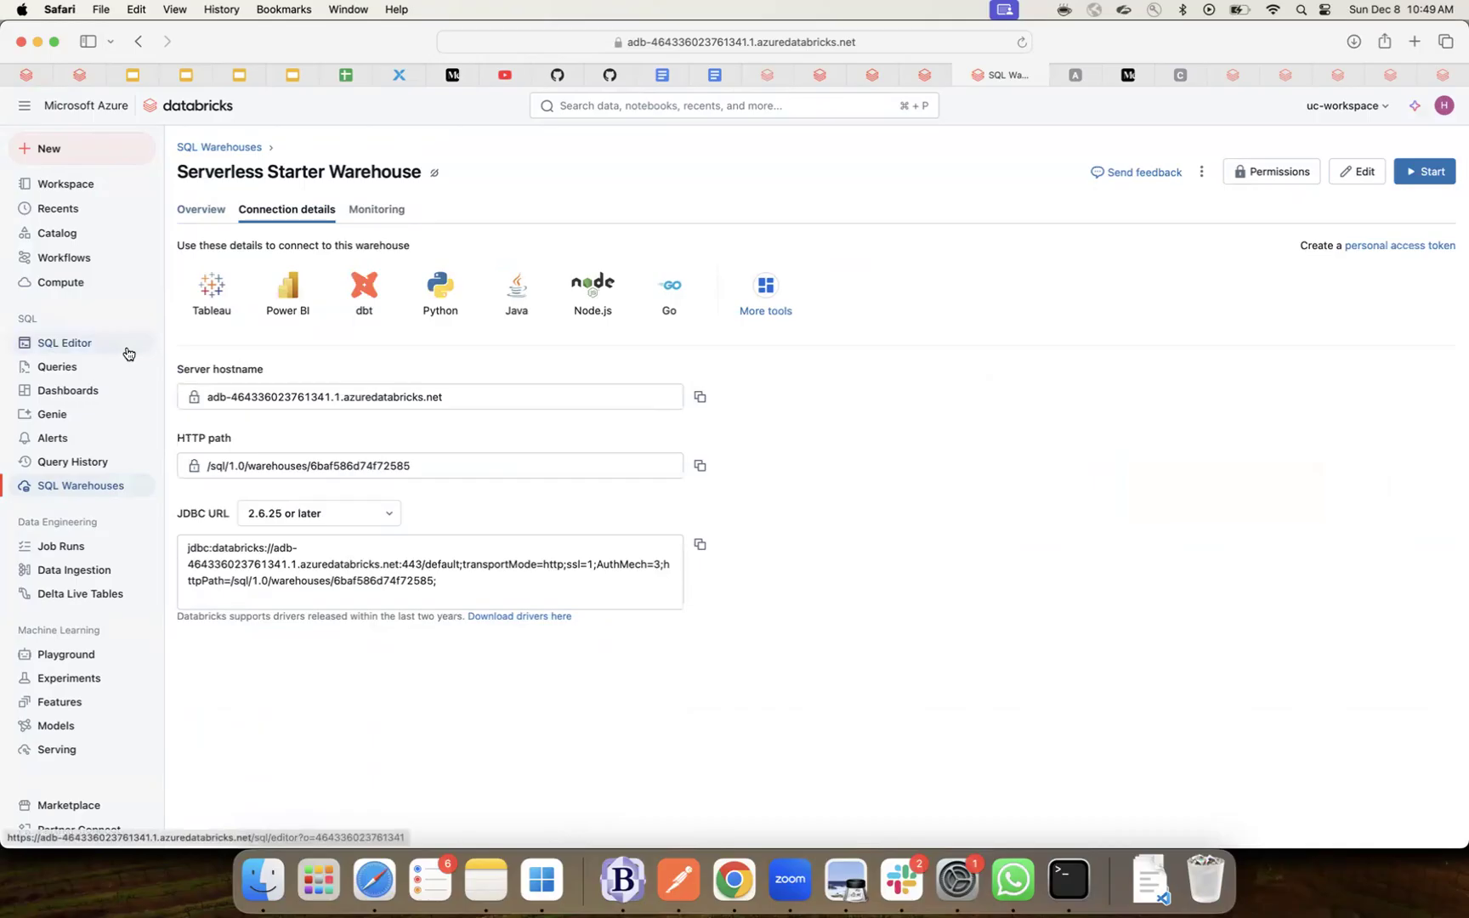
left_click(62, 283)
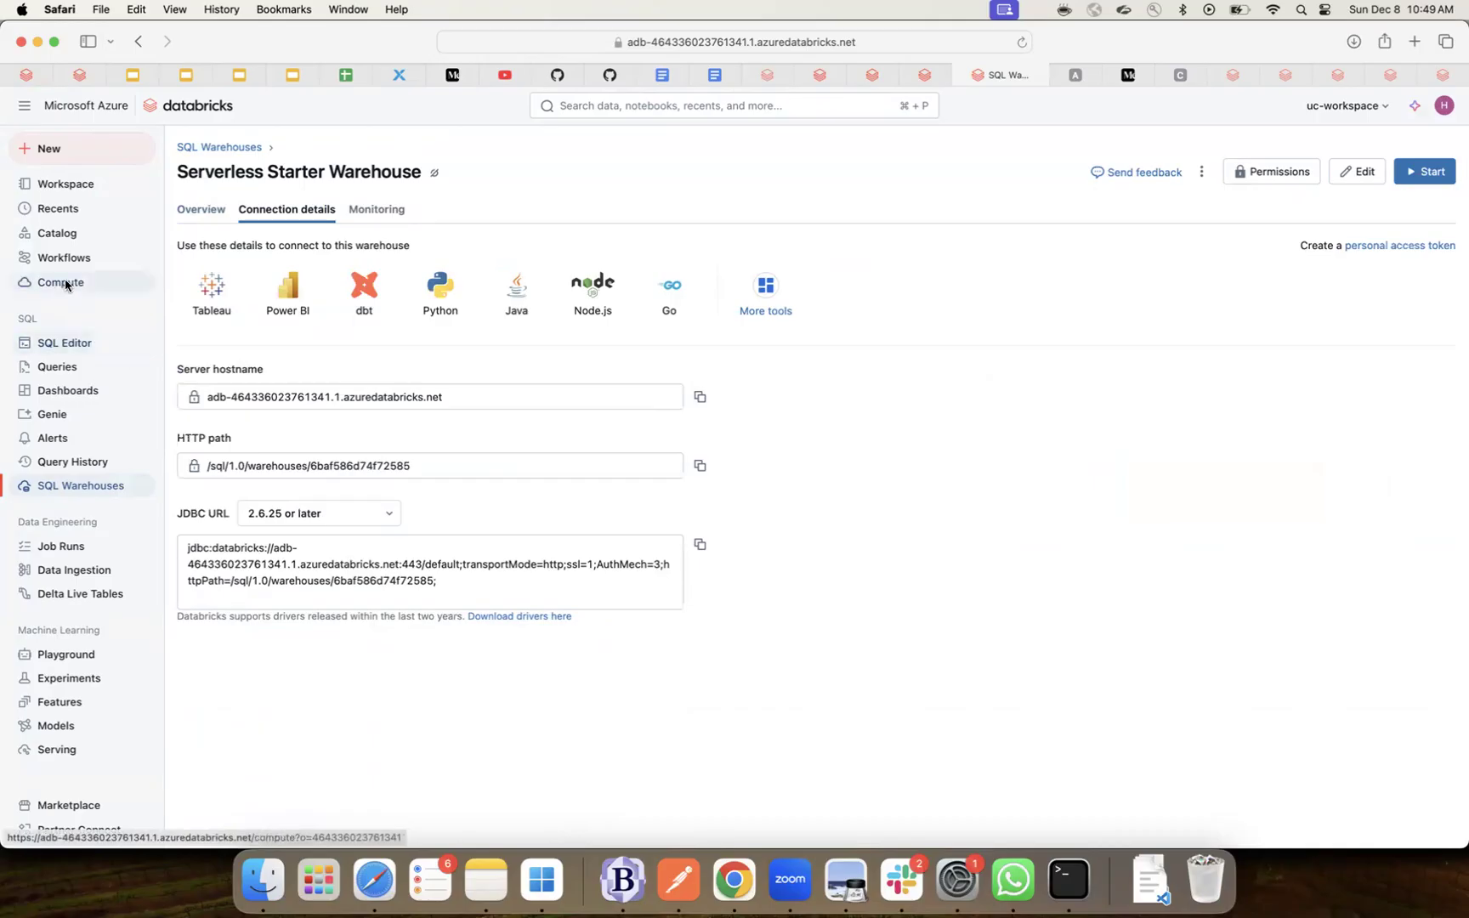
scroll(53, 400, "down", 1)
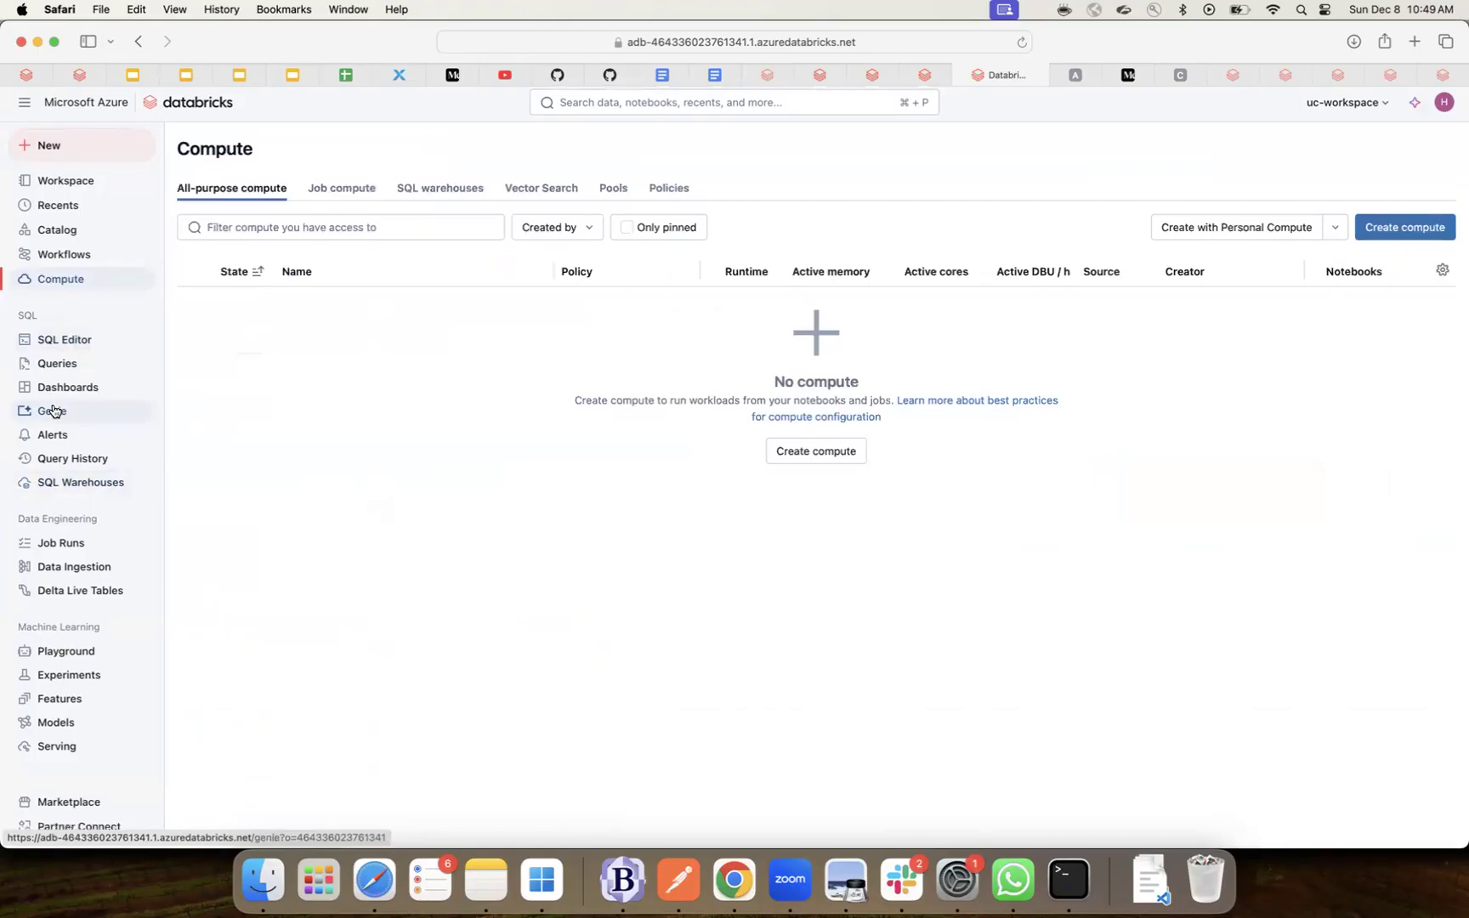
- Open the sample job's cluster (Unrestricted, single-user, 15.4 LTS), then switch to the lineage slides
scroll(56, 411, "down", 1)
scroll(55, 411, "up", 1)
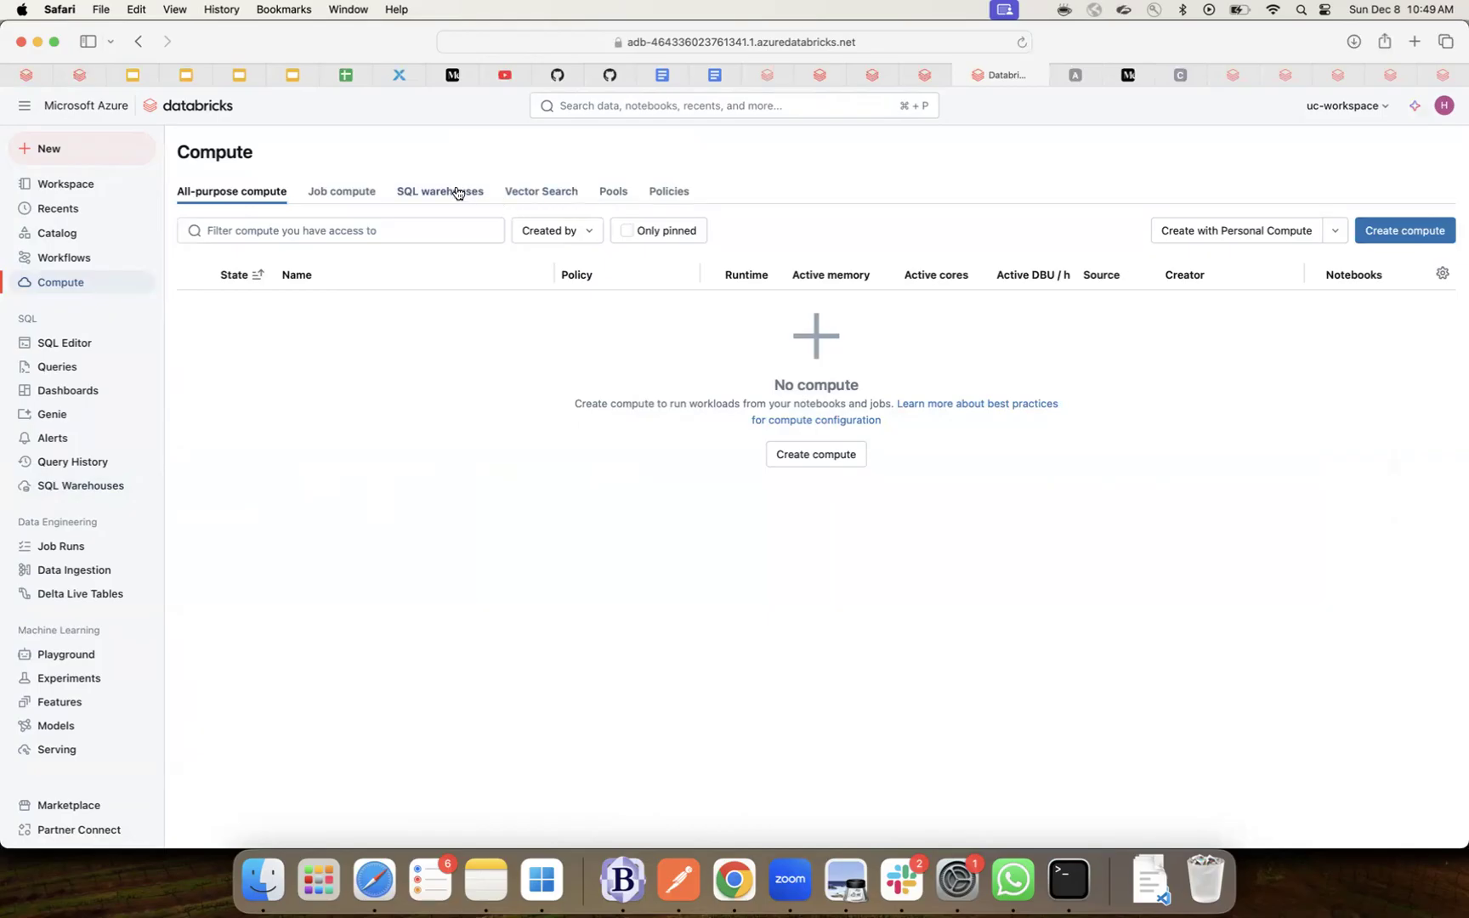
left_click(366, 190)
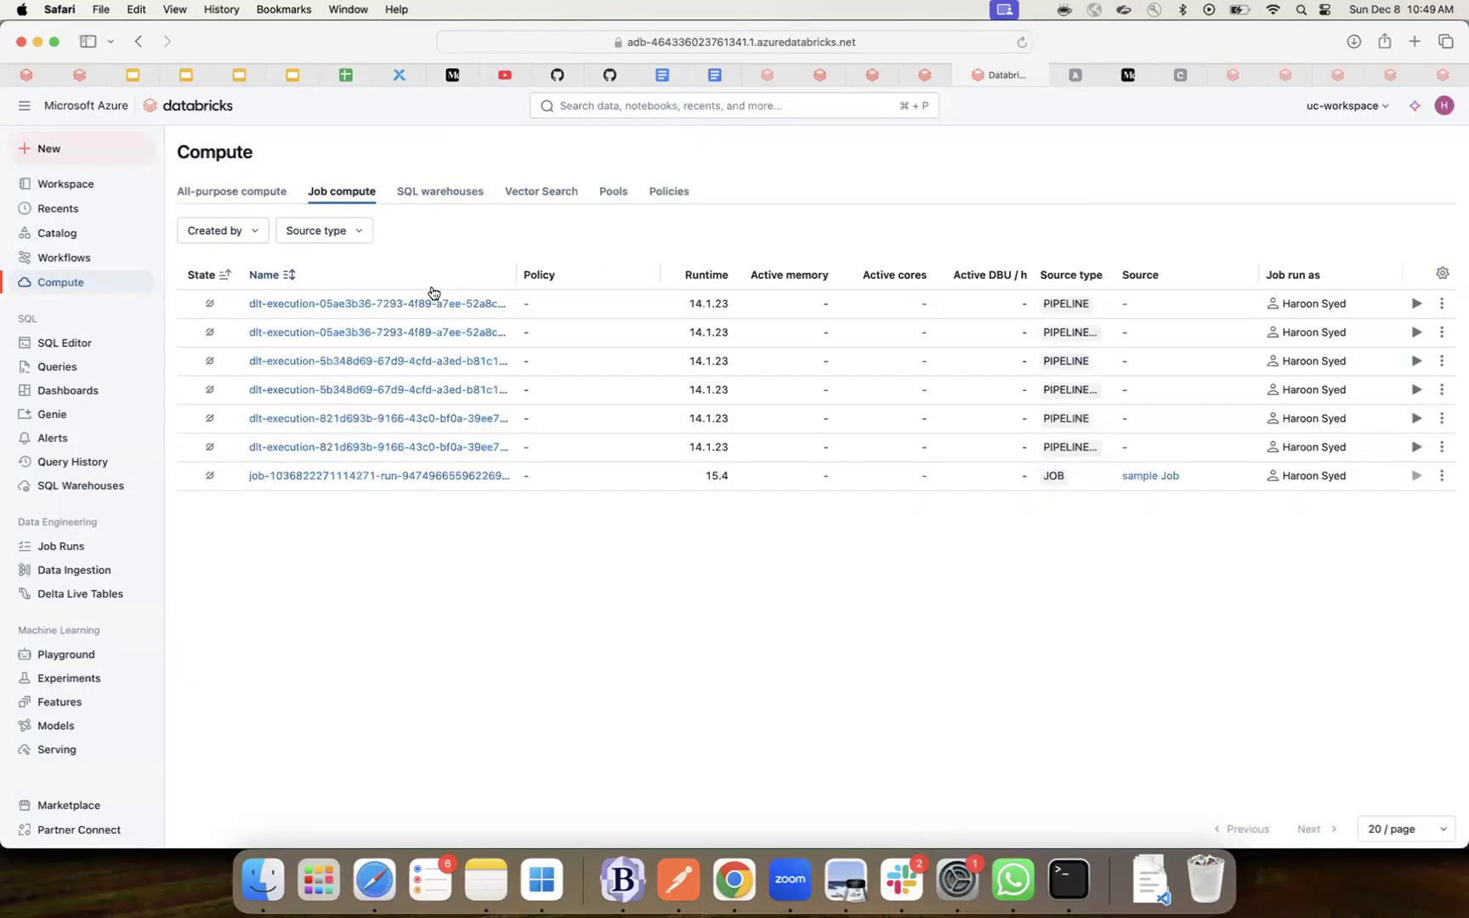
left_click(1442, 340)
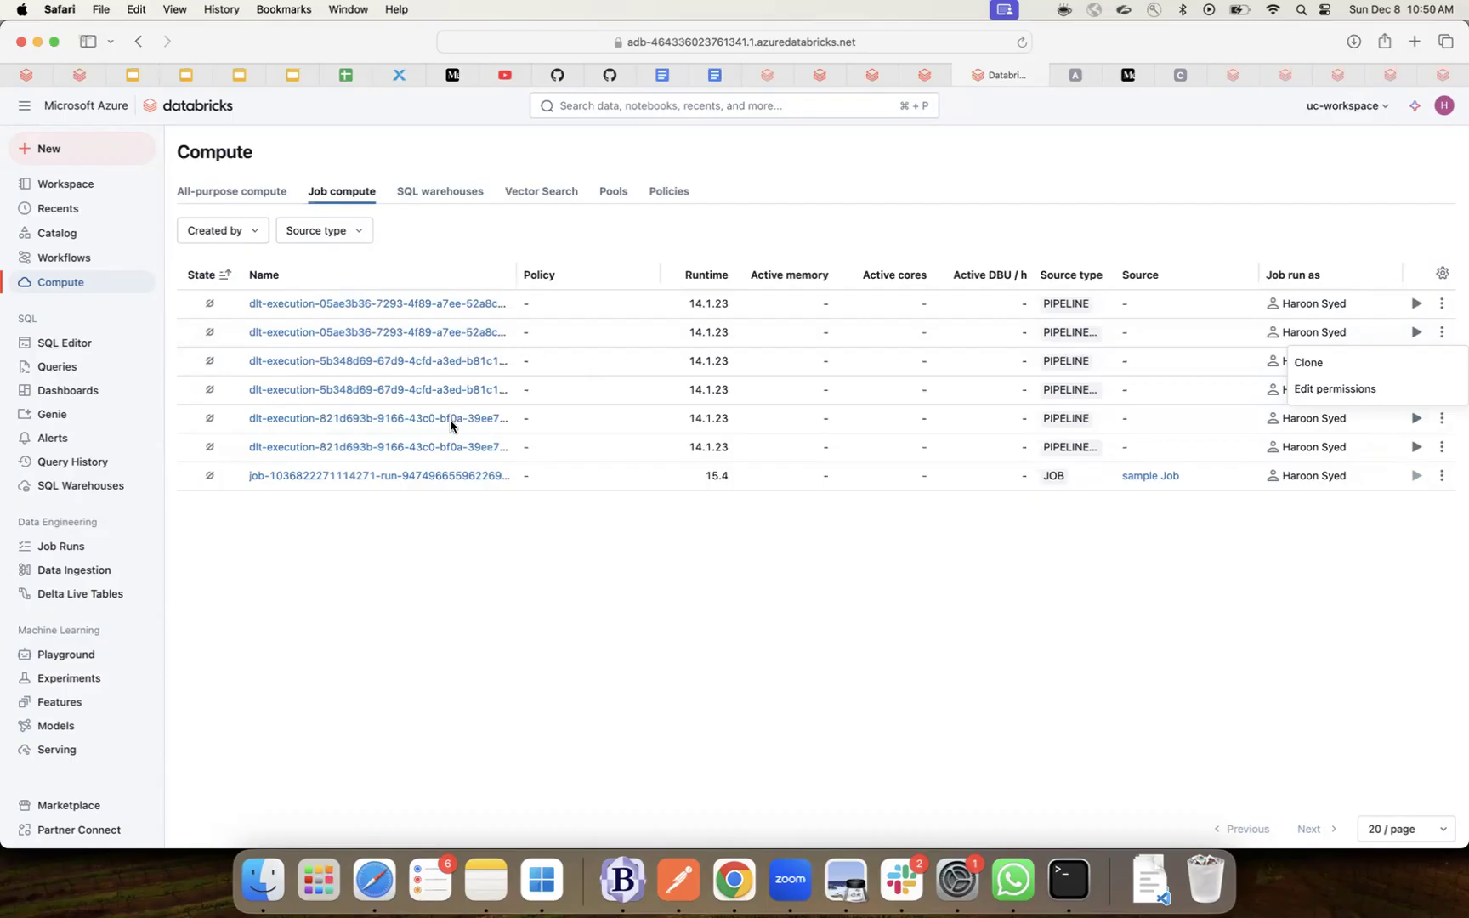
left_click(446, 479)
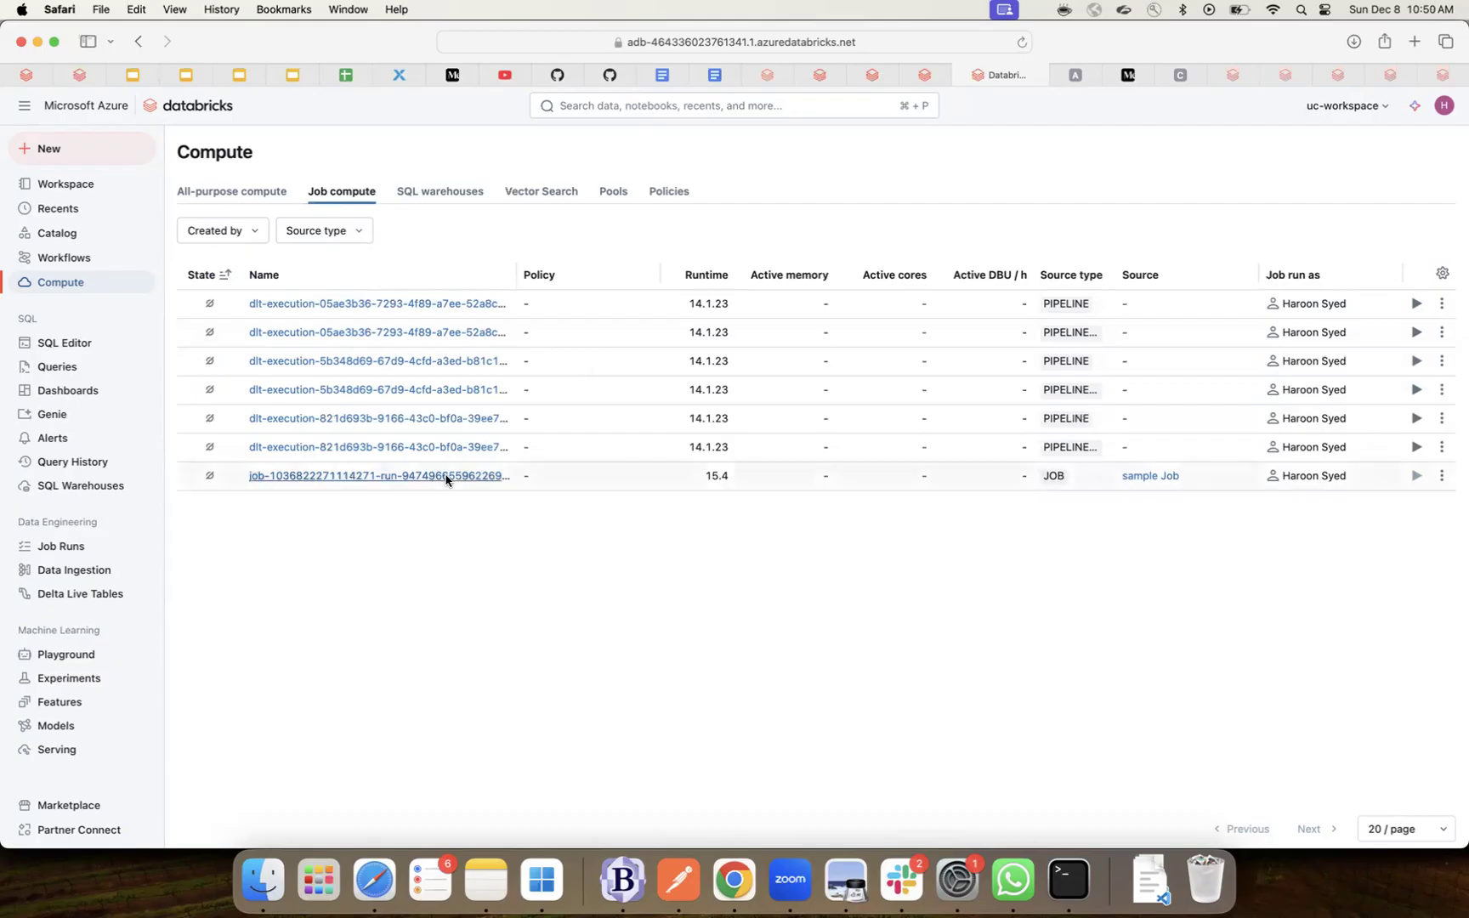
left_click(445, 477)
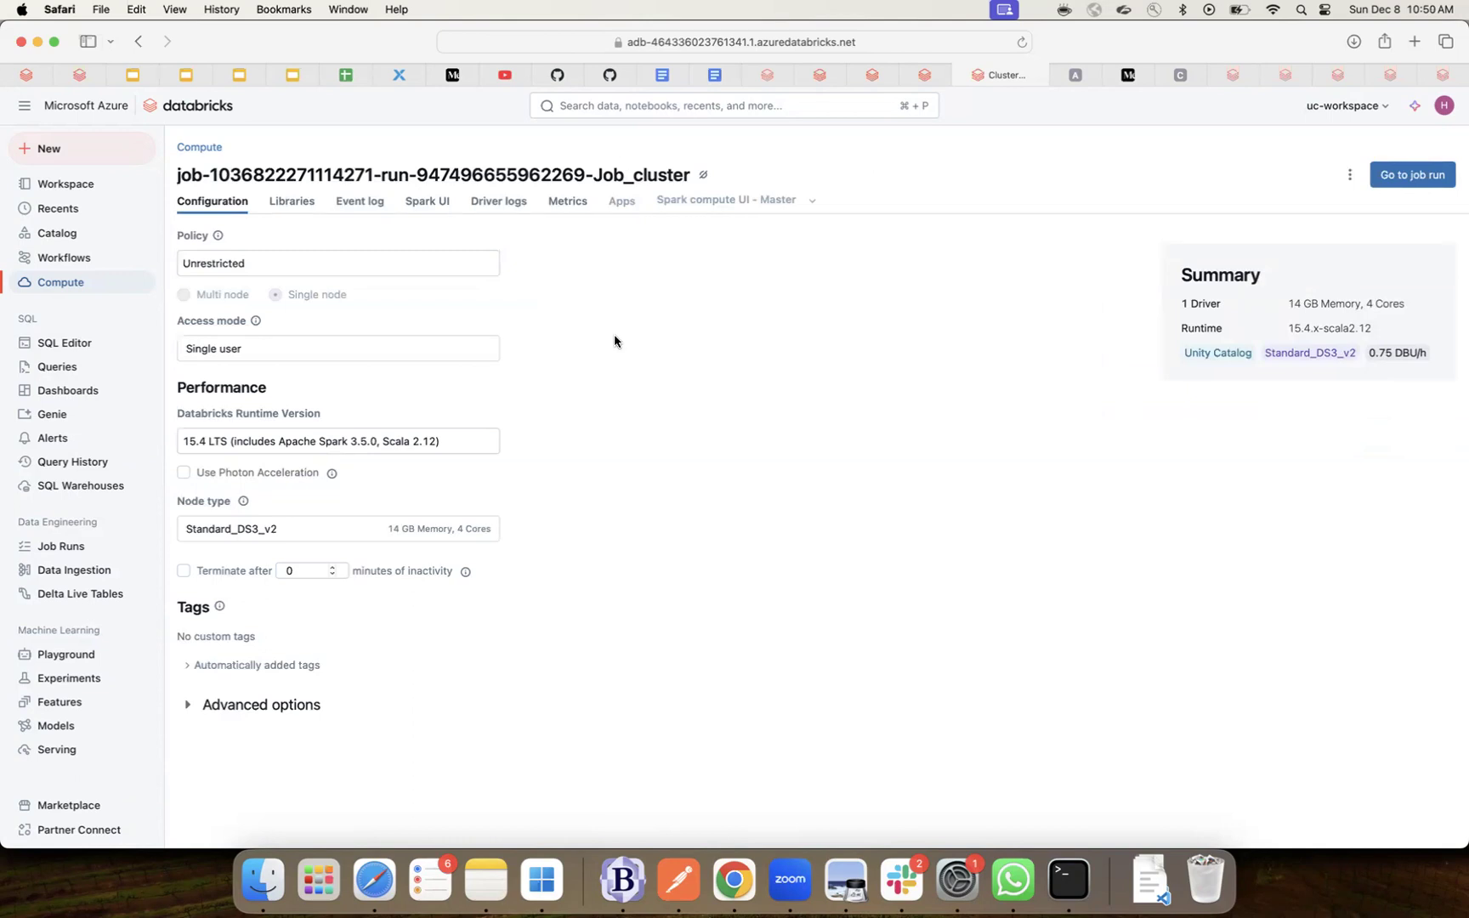
scroll(627, 427, "down", 1)
key("super+Tab")
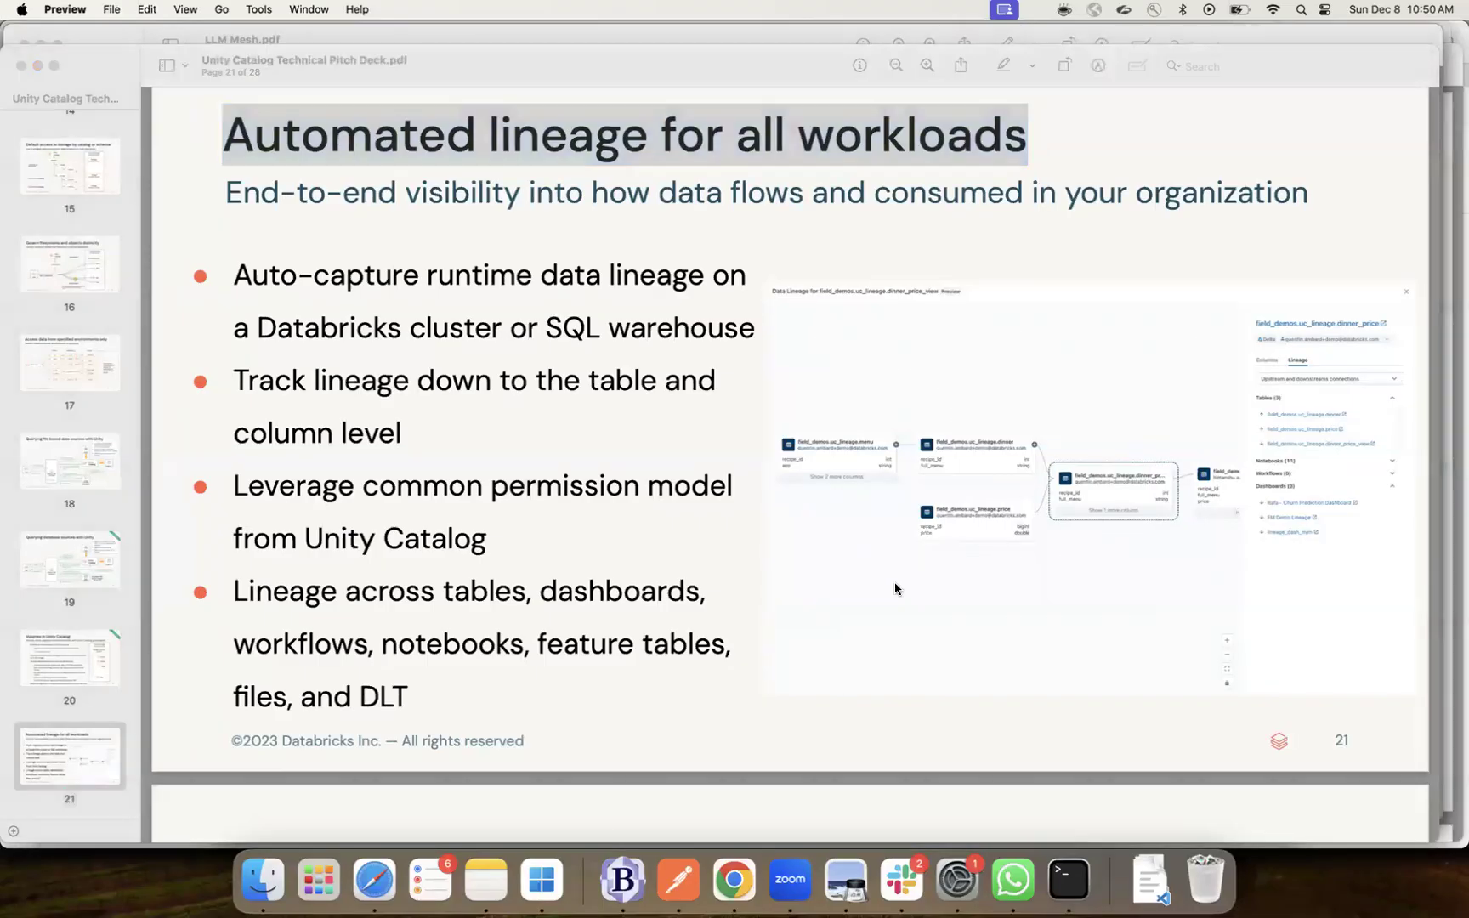
key("super+Tab")
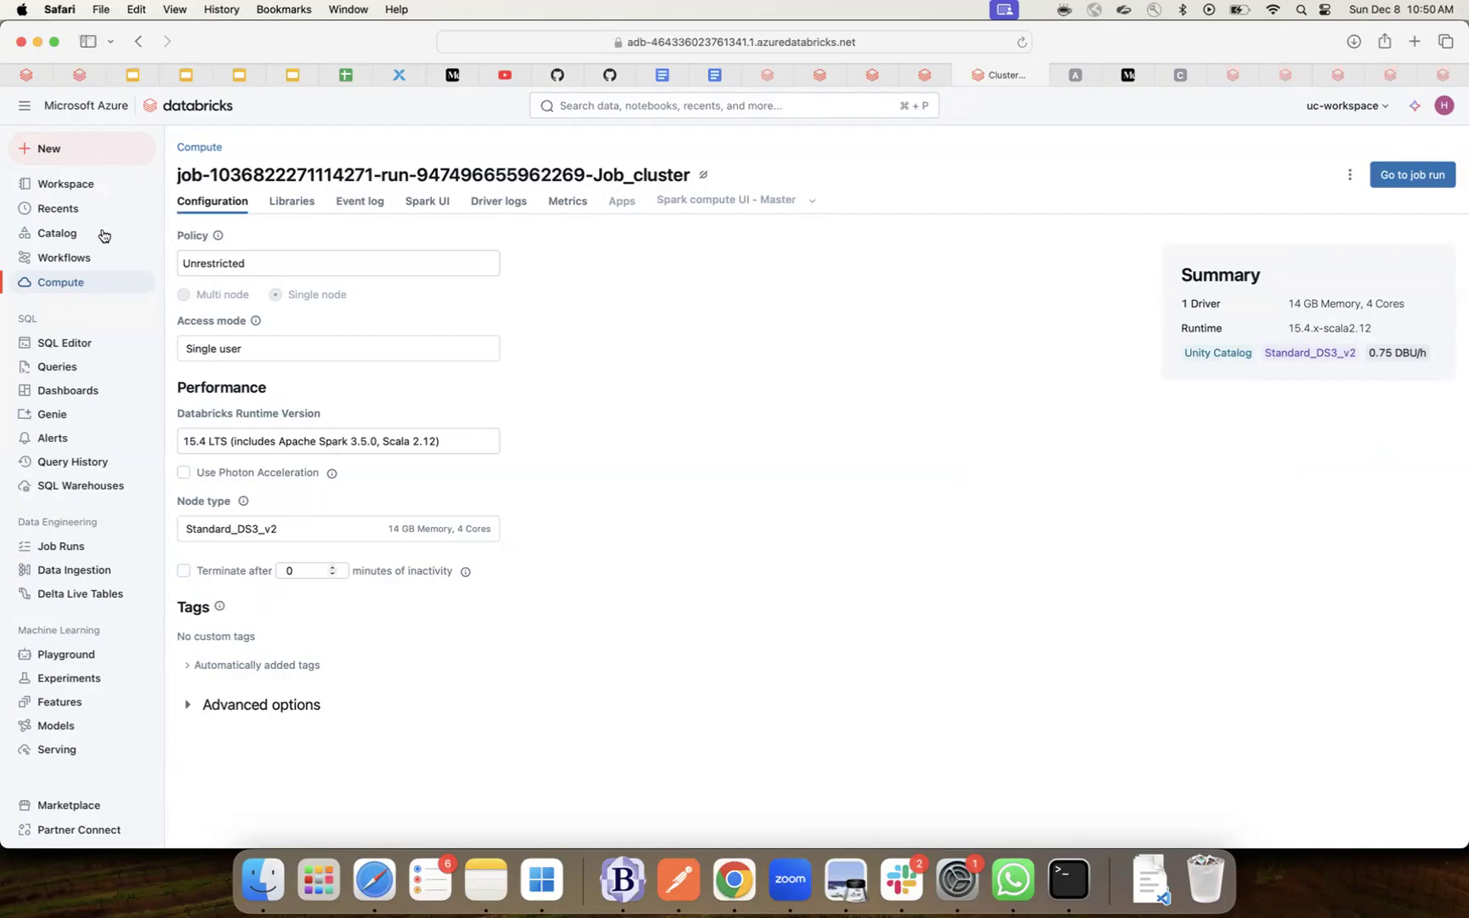
- Open the baby_names_prepared table under uc_workspace > demo_schema in Catalog Explorer
left_click(68, 231)
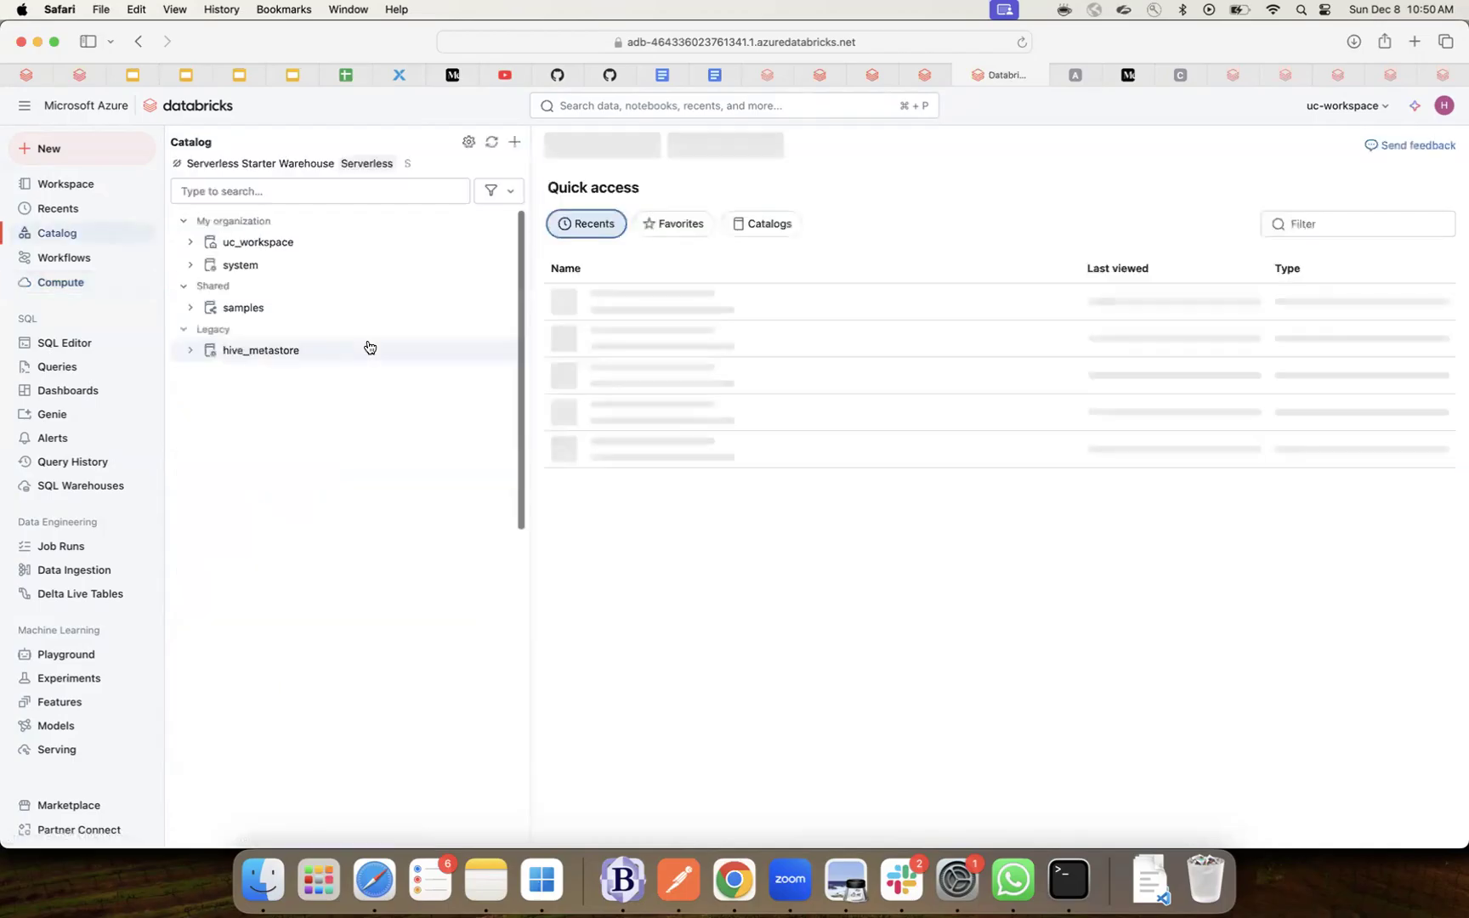
left_click(189, 244)
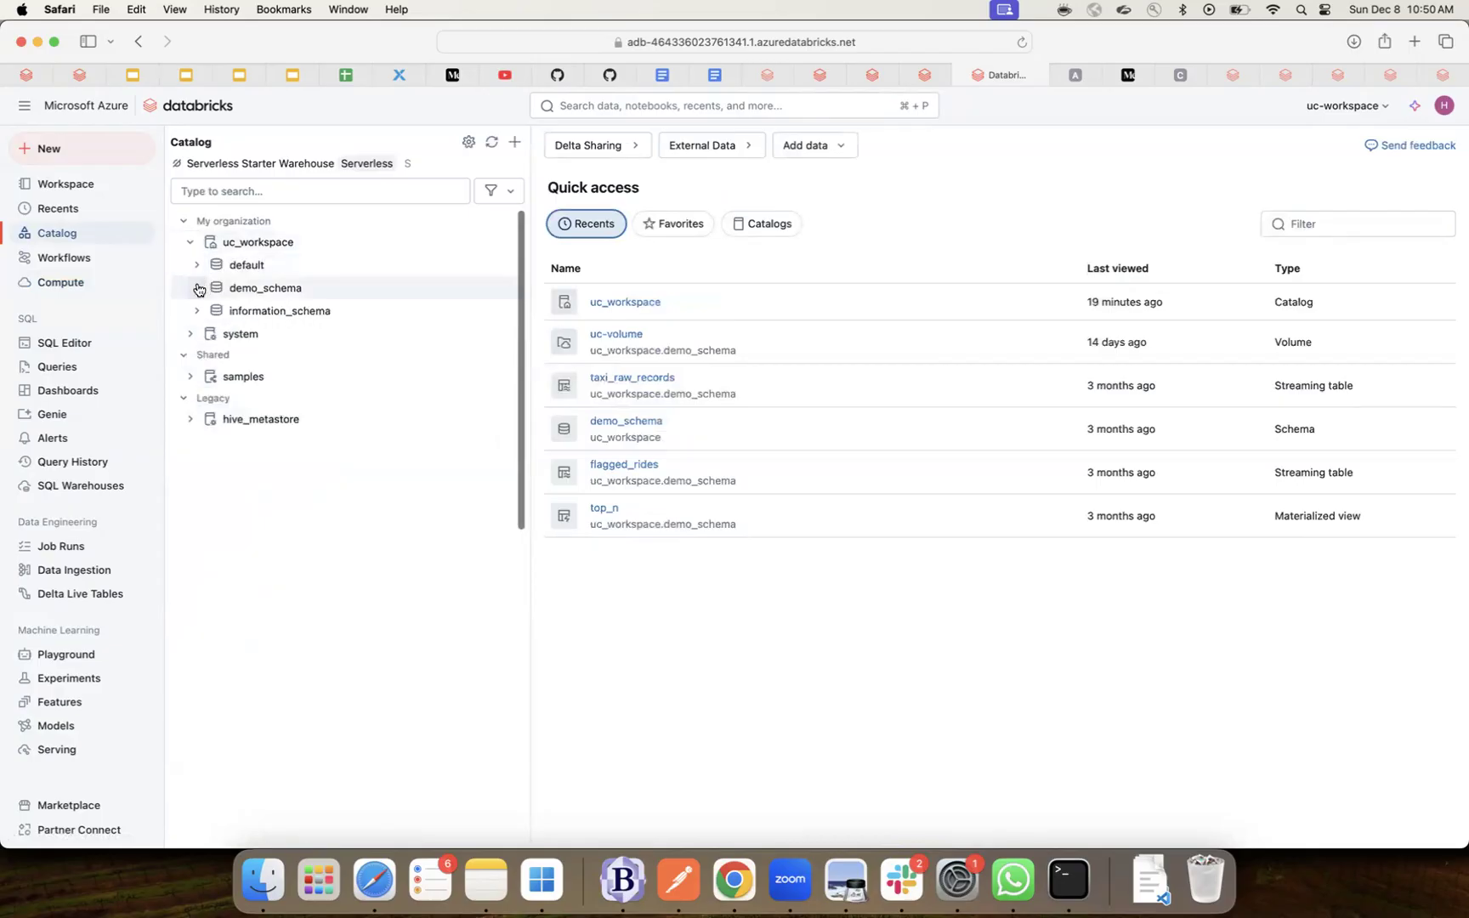
left_click(197, 289)
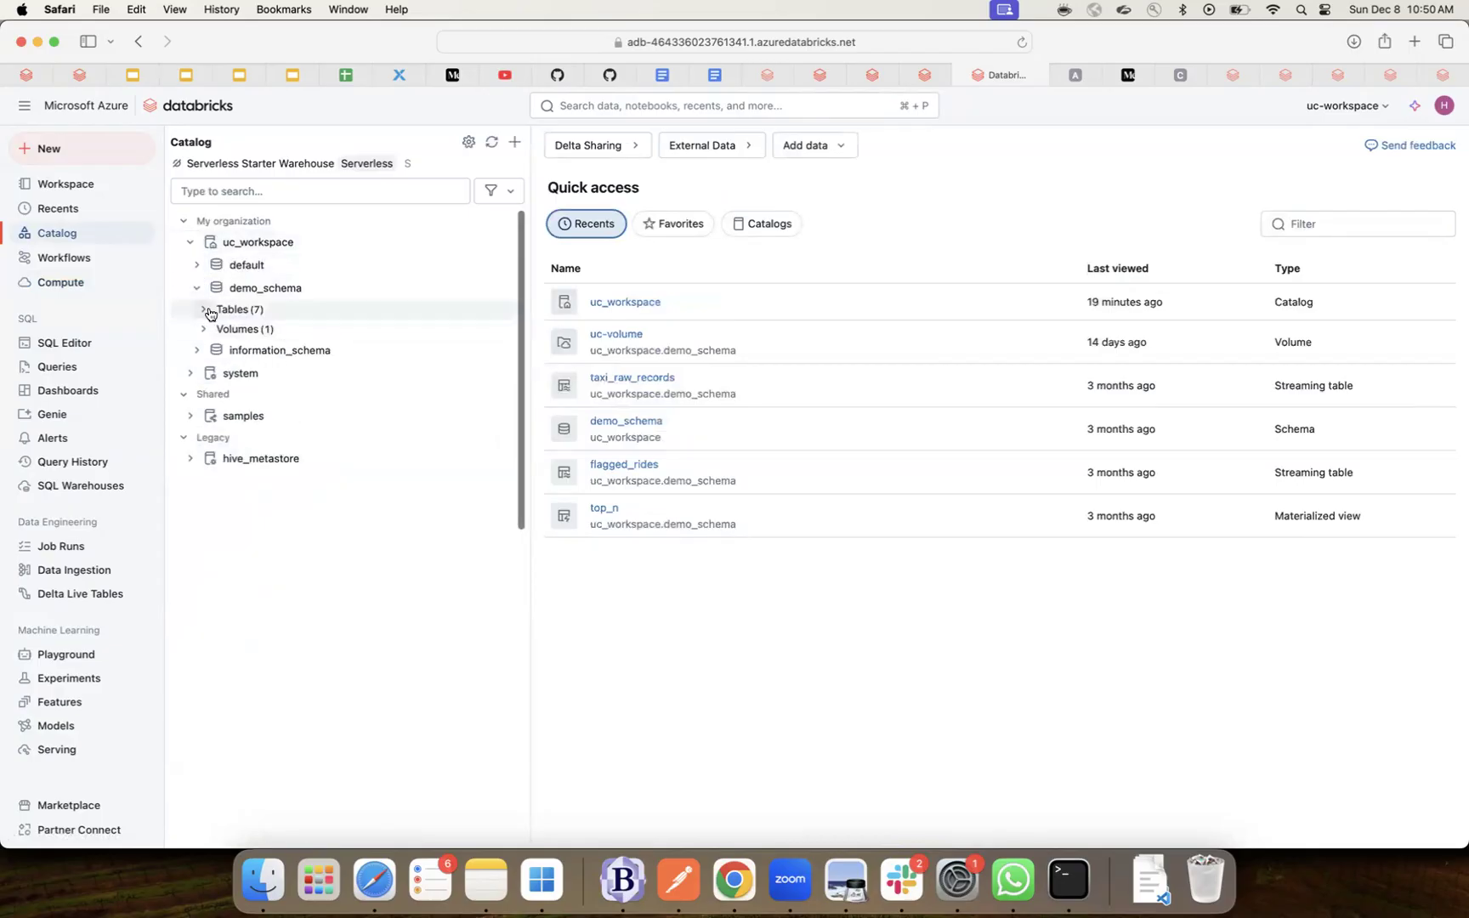
left_click(232, 311)
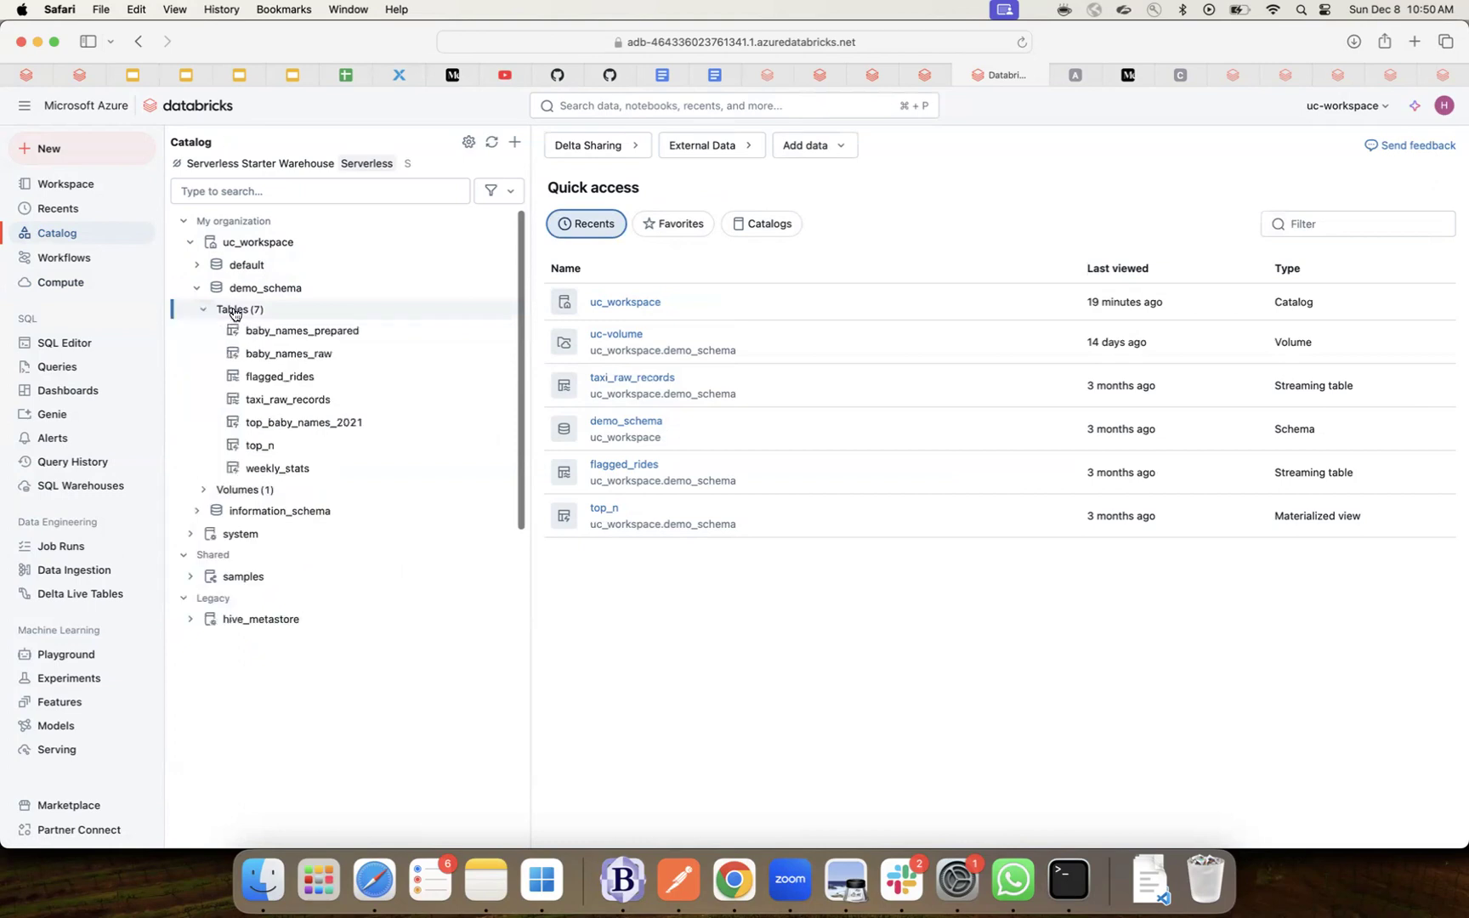
left_click(295, 334)
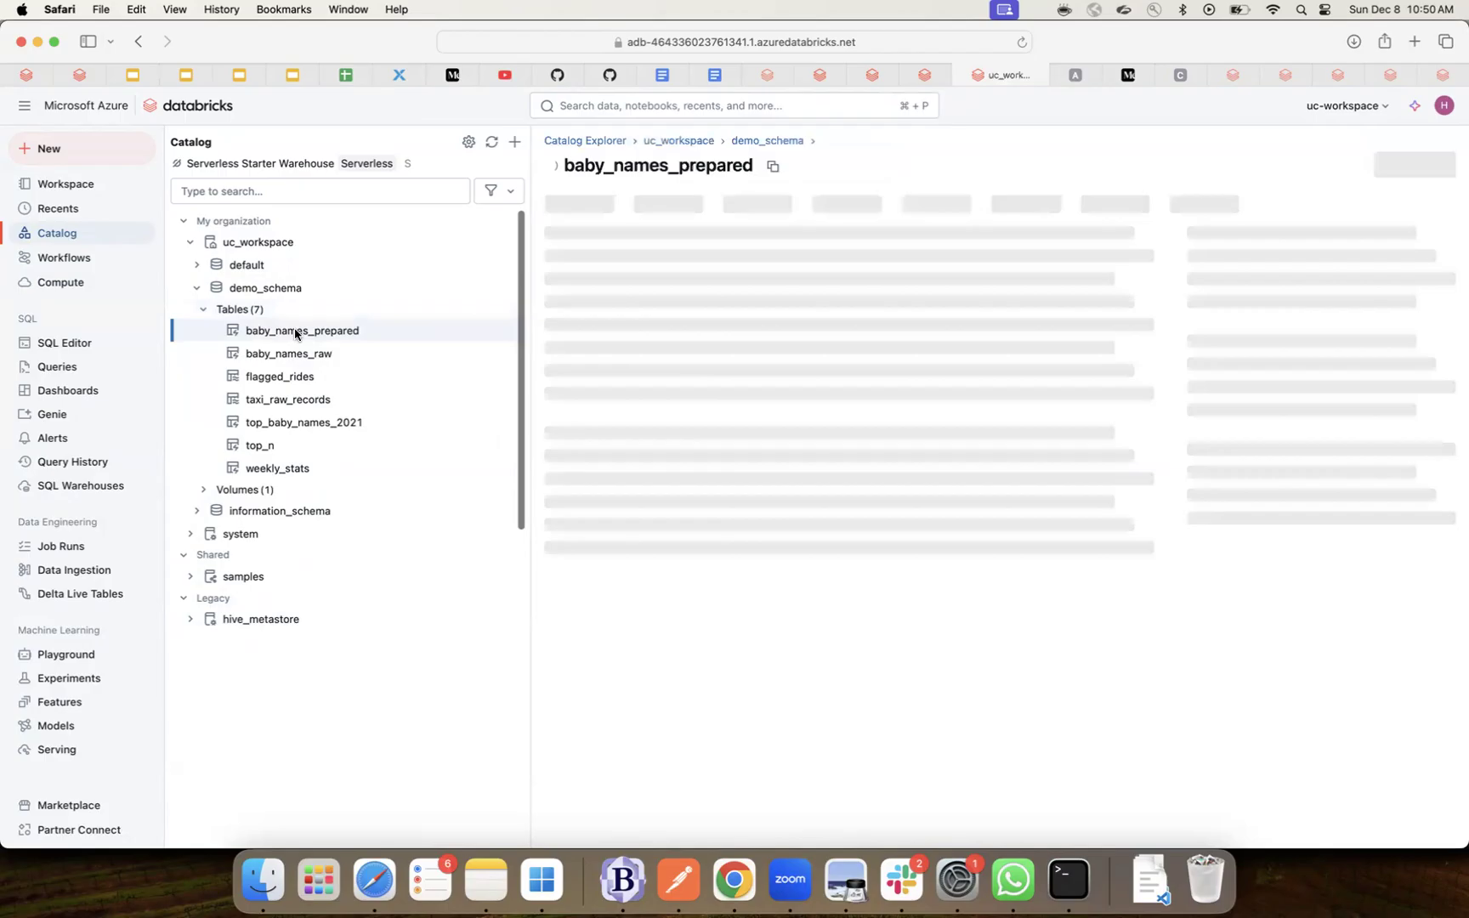
- On the table's empty Permissions tab, start a new grant and choose the principal field
left_click(786, 203)
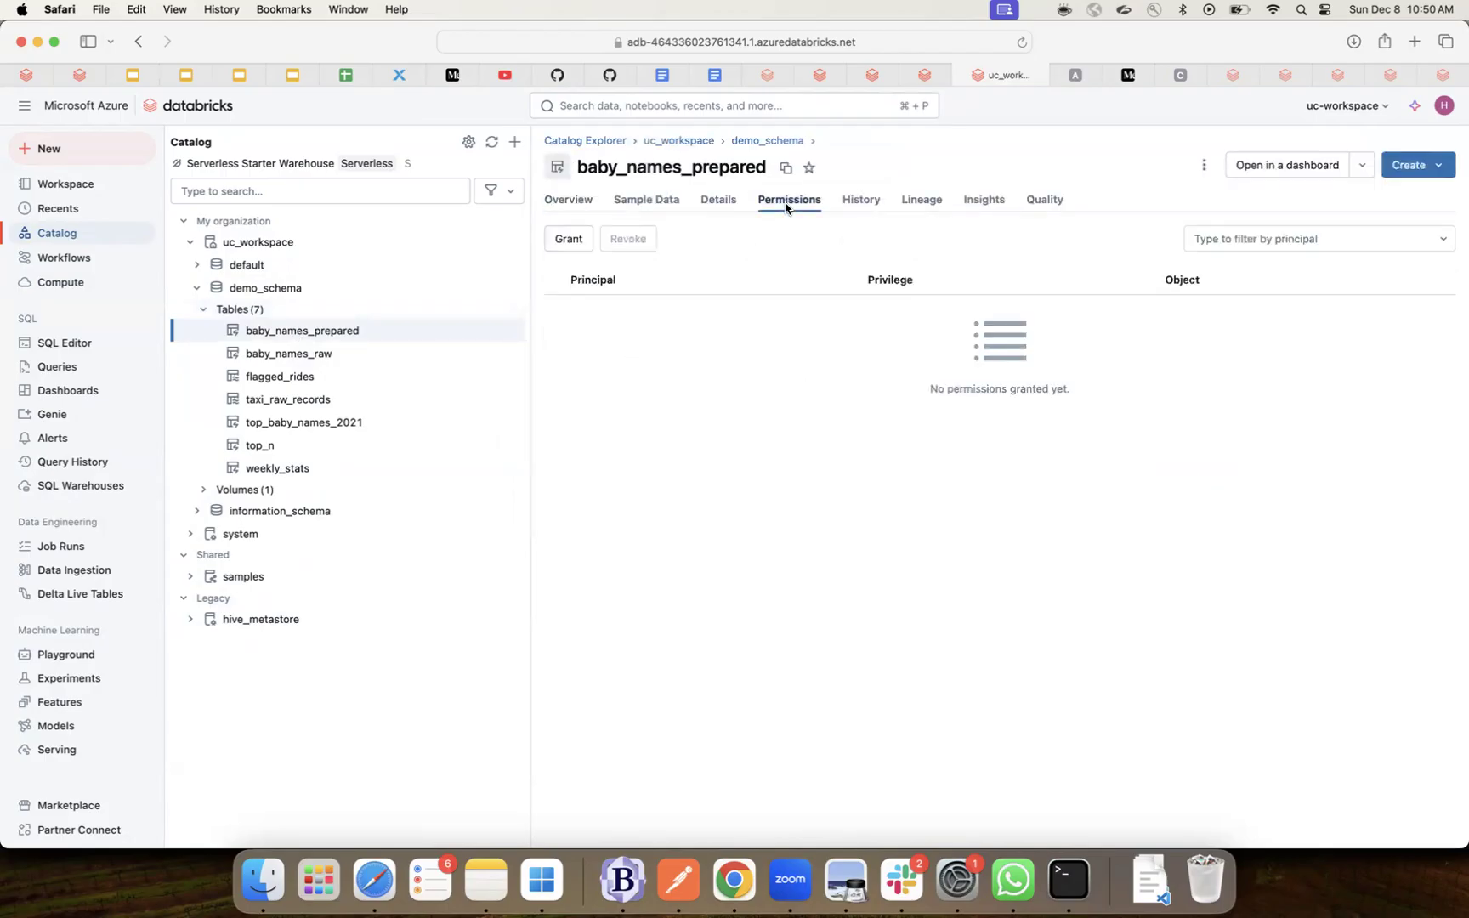
left_click(568, 239)
left_click(604, 380)
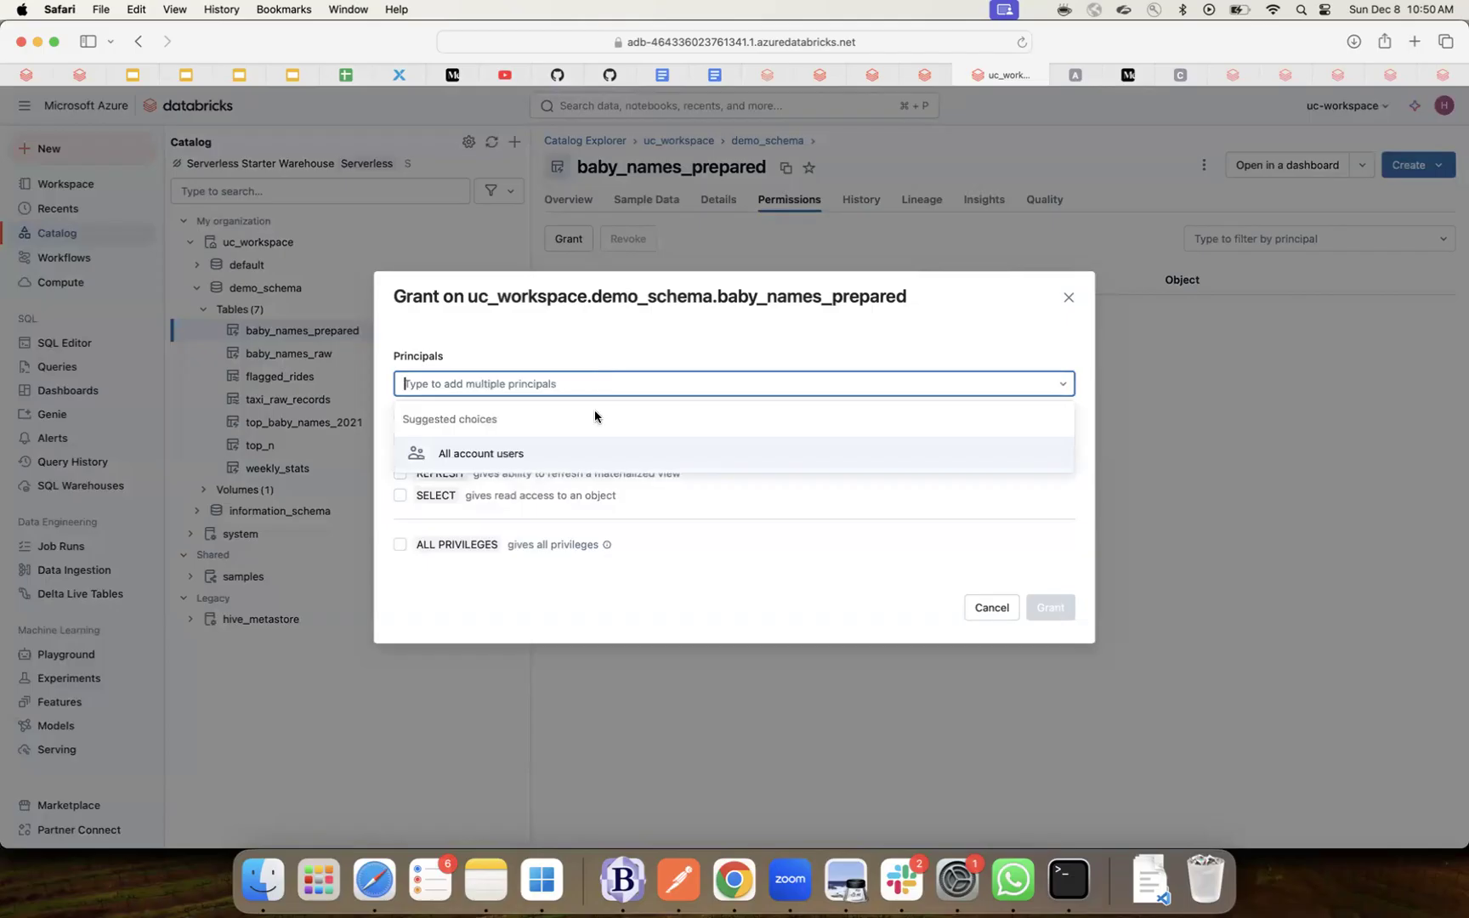
- Select All account users with ALL PRIVILEGES and USE SCHEMA, then discard the grant
left_click(514, 456)
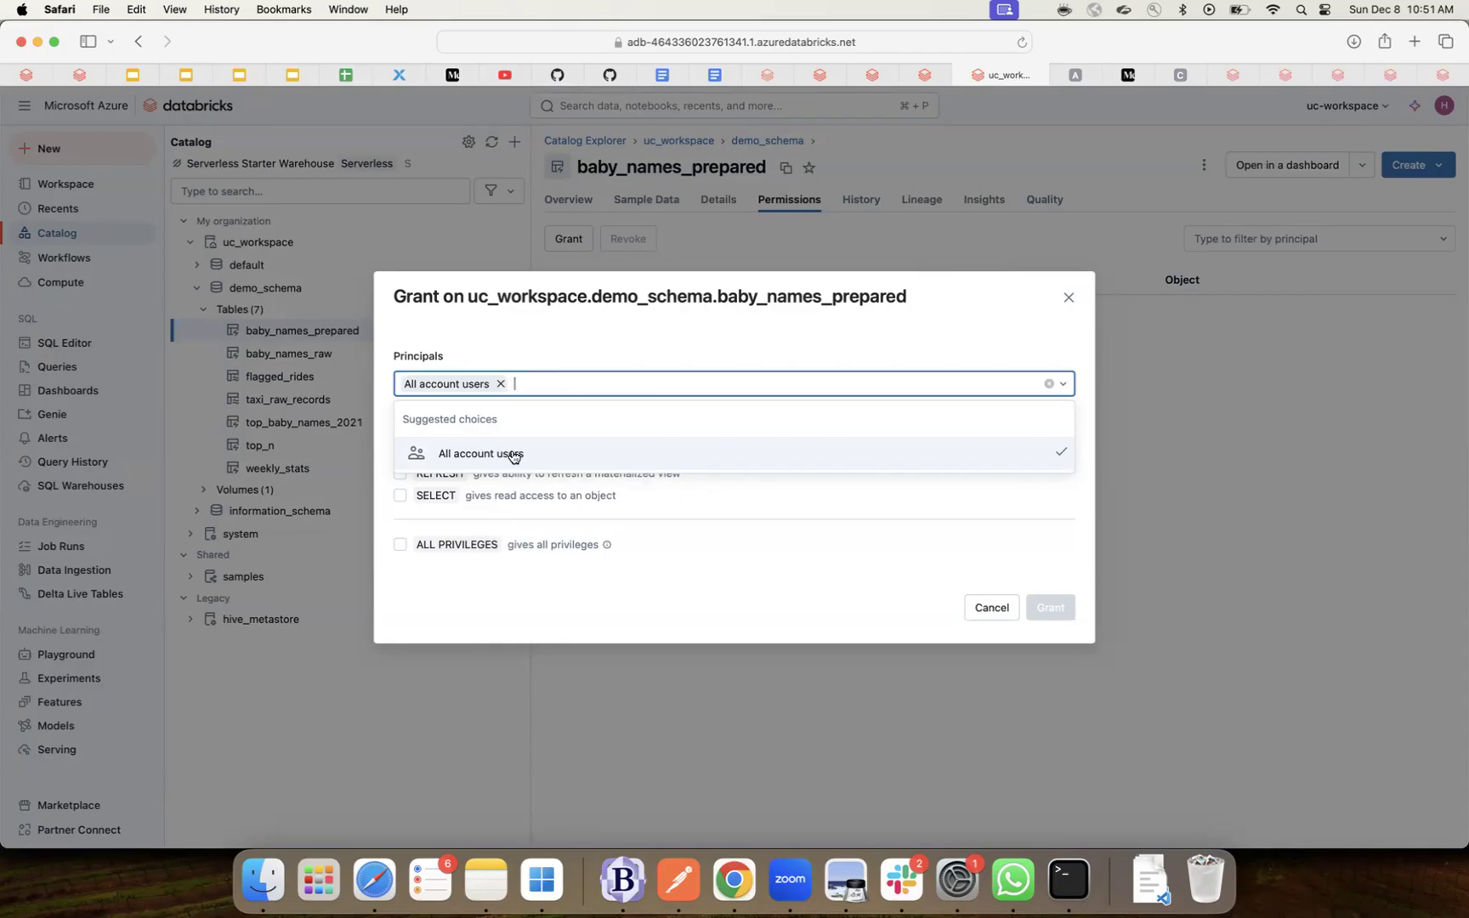
left_click(564, 601)
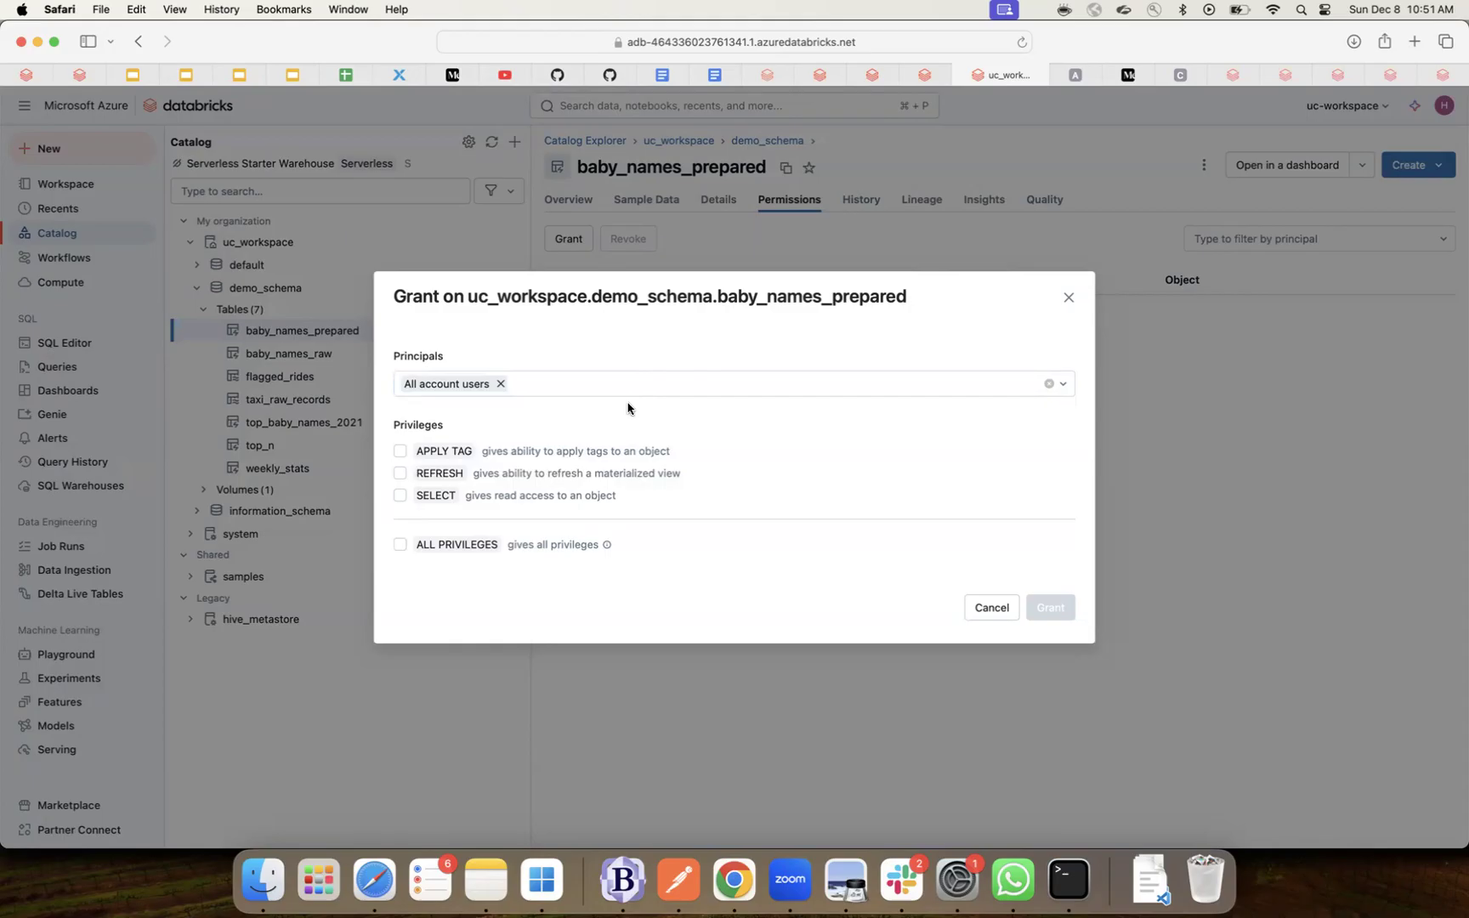
left_click(399, 450)
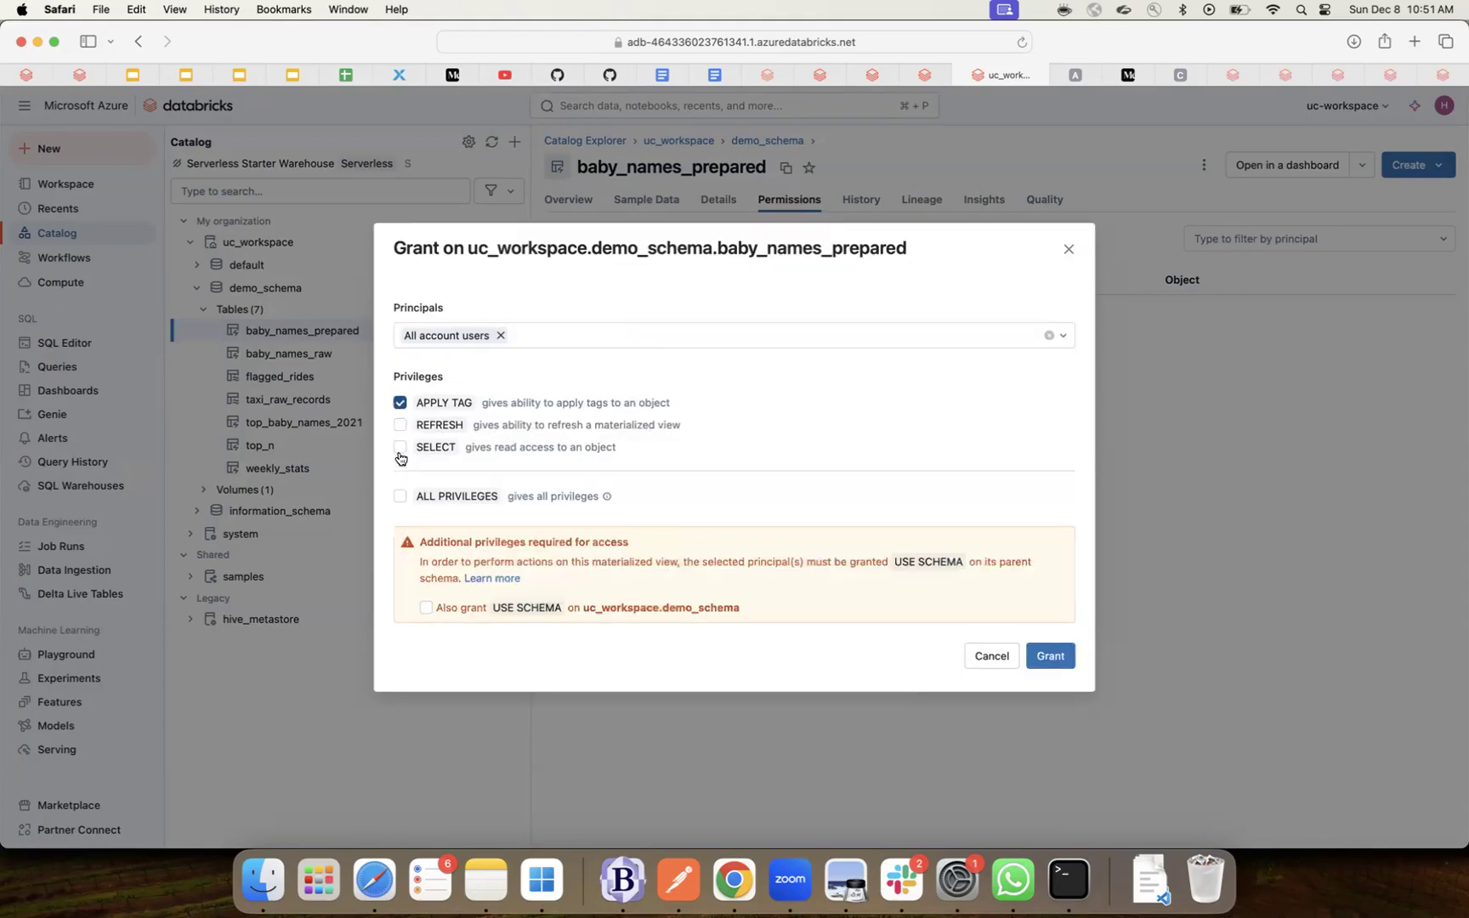
left_click(400, 426)
left_click(399, 447)
left_click(400, 497)
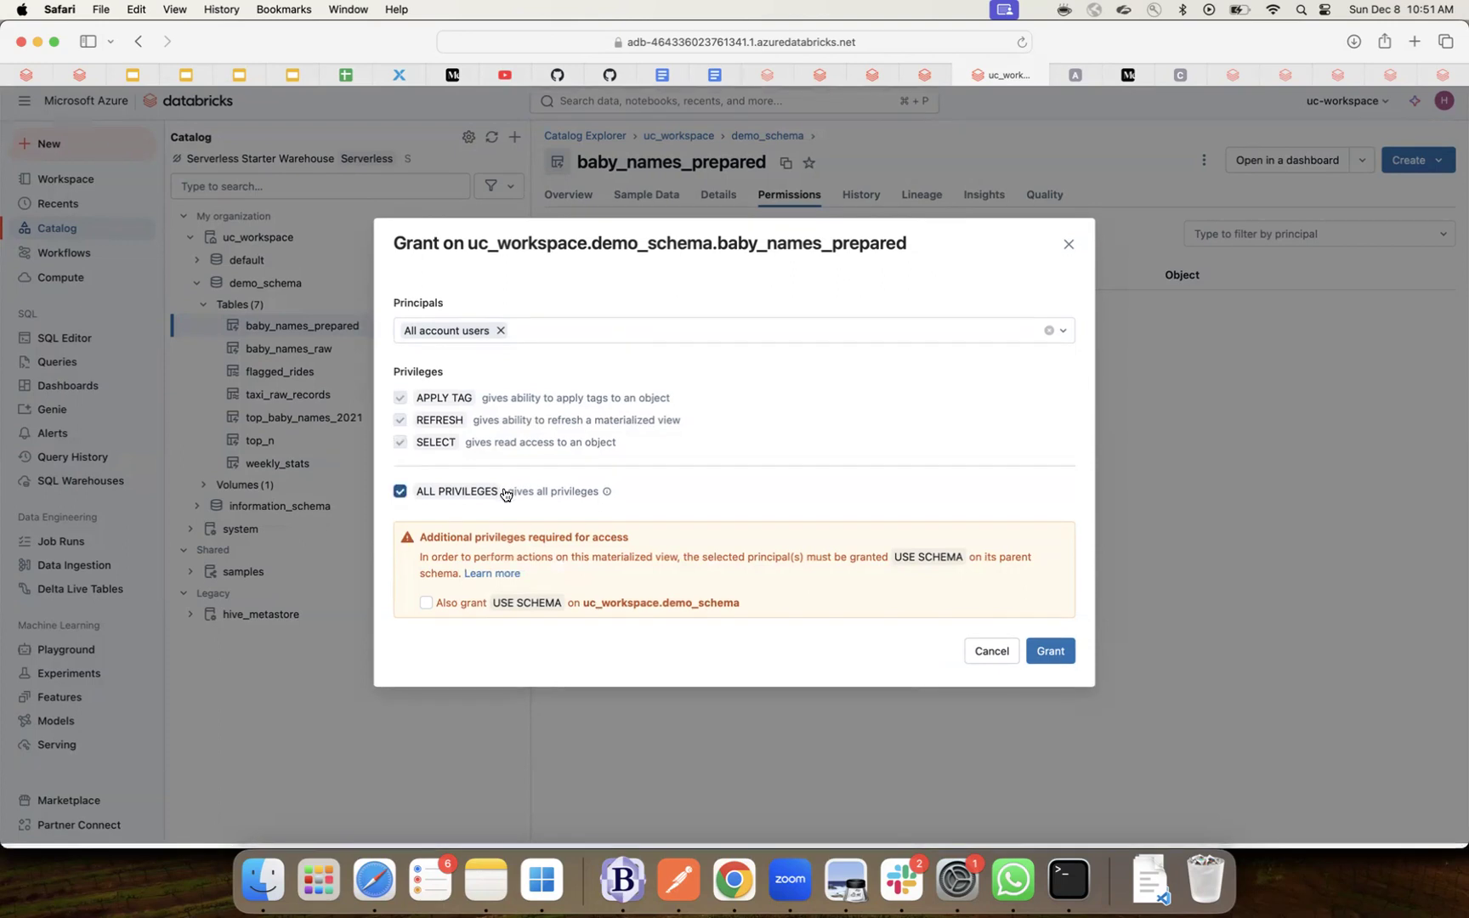
left_click(426, 608)
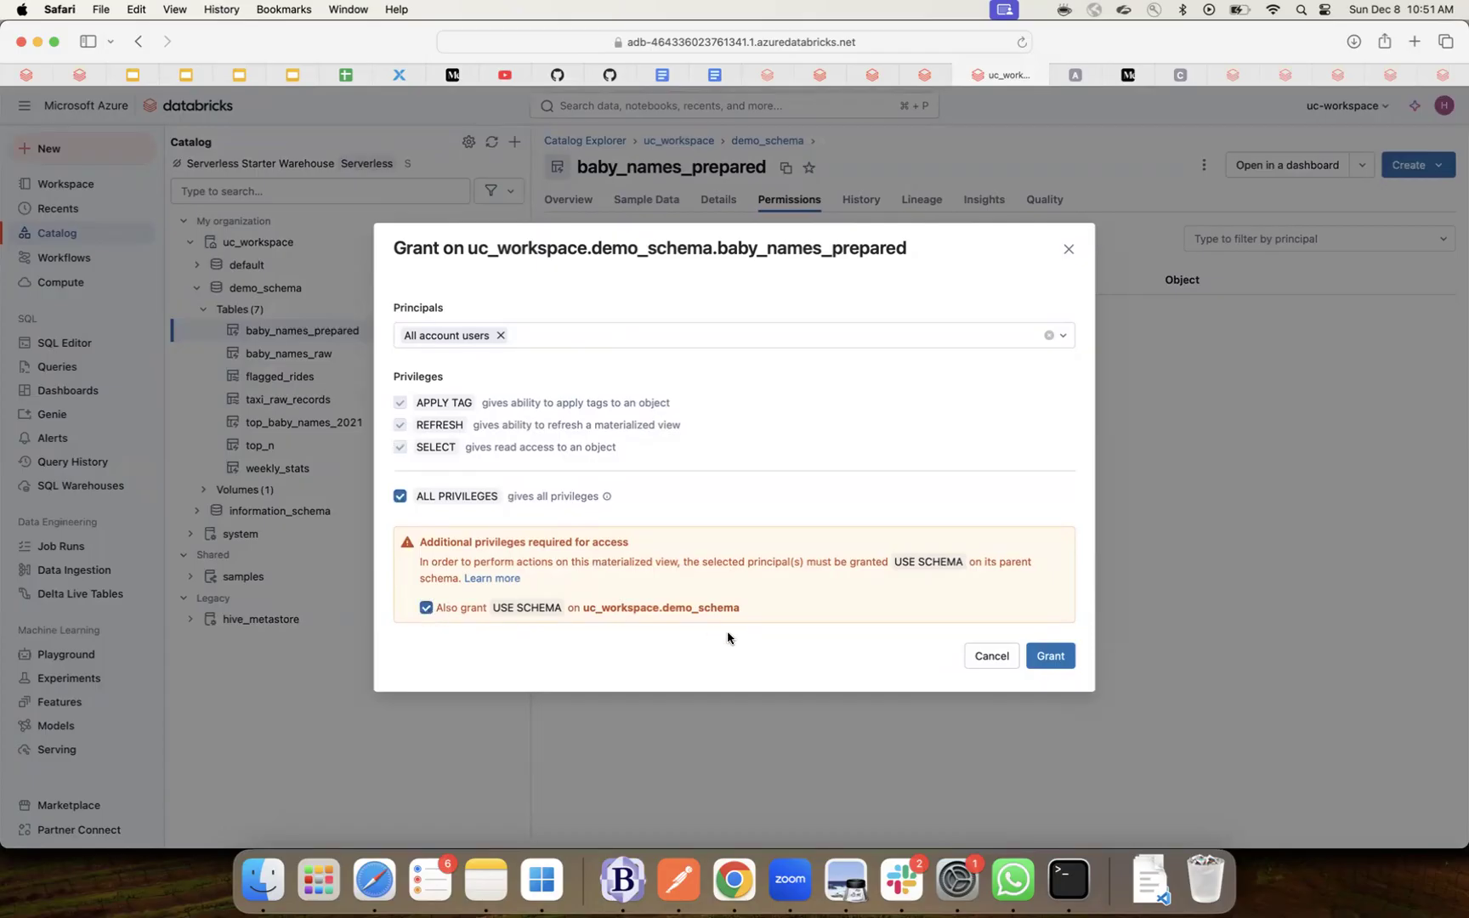
left_click(1068, 254)
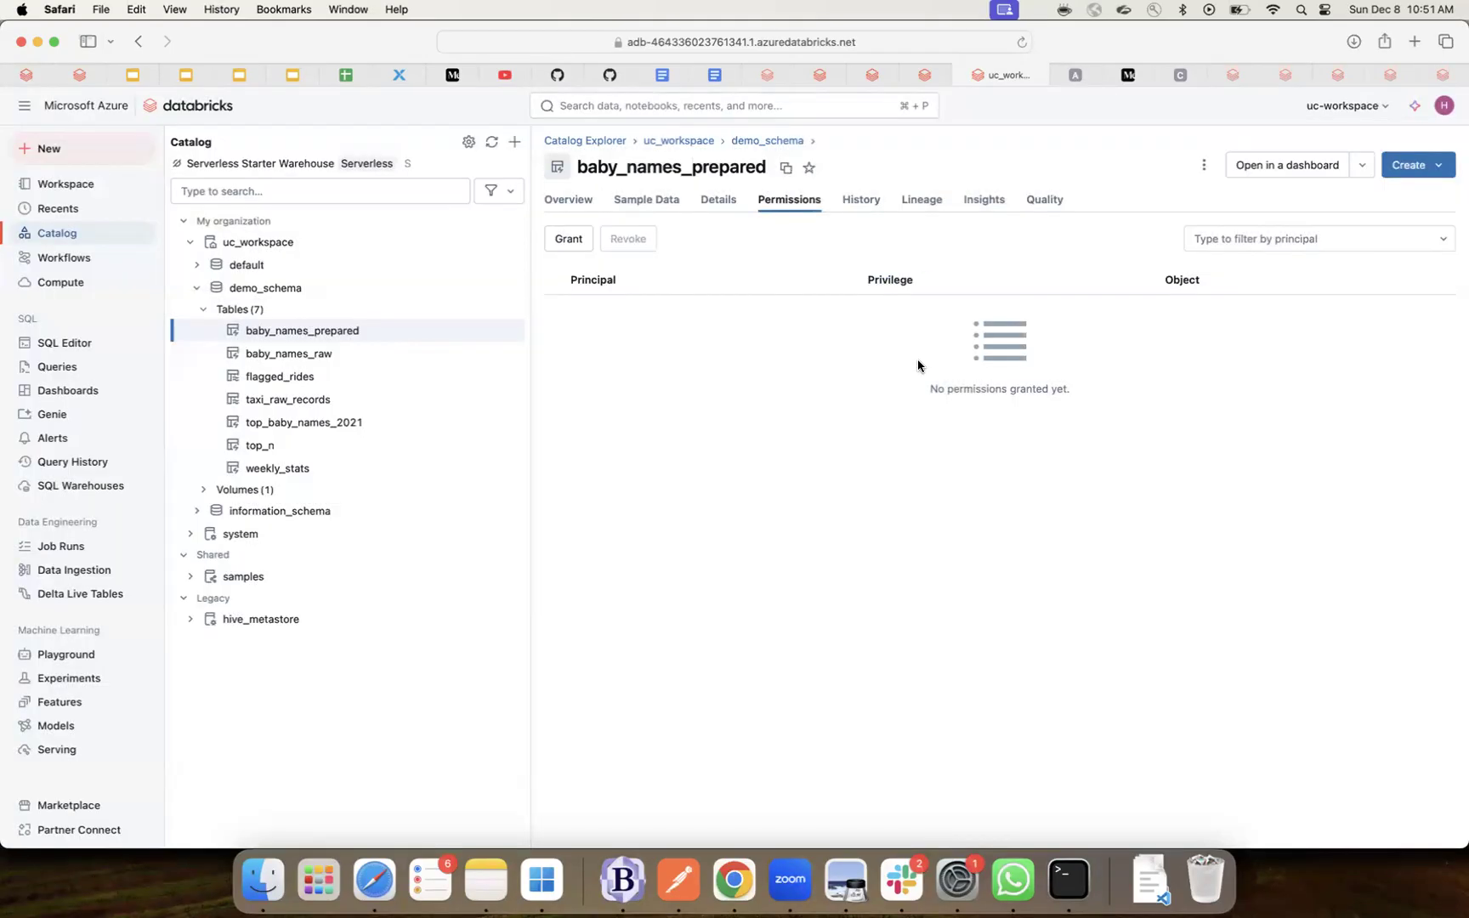
- Follow baby_names_prepared's lineage to top_baby_names_2021 and view that table's lineage
left_click(928, 205)
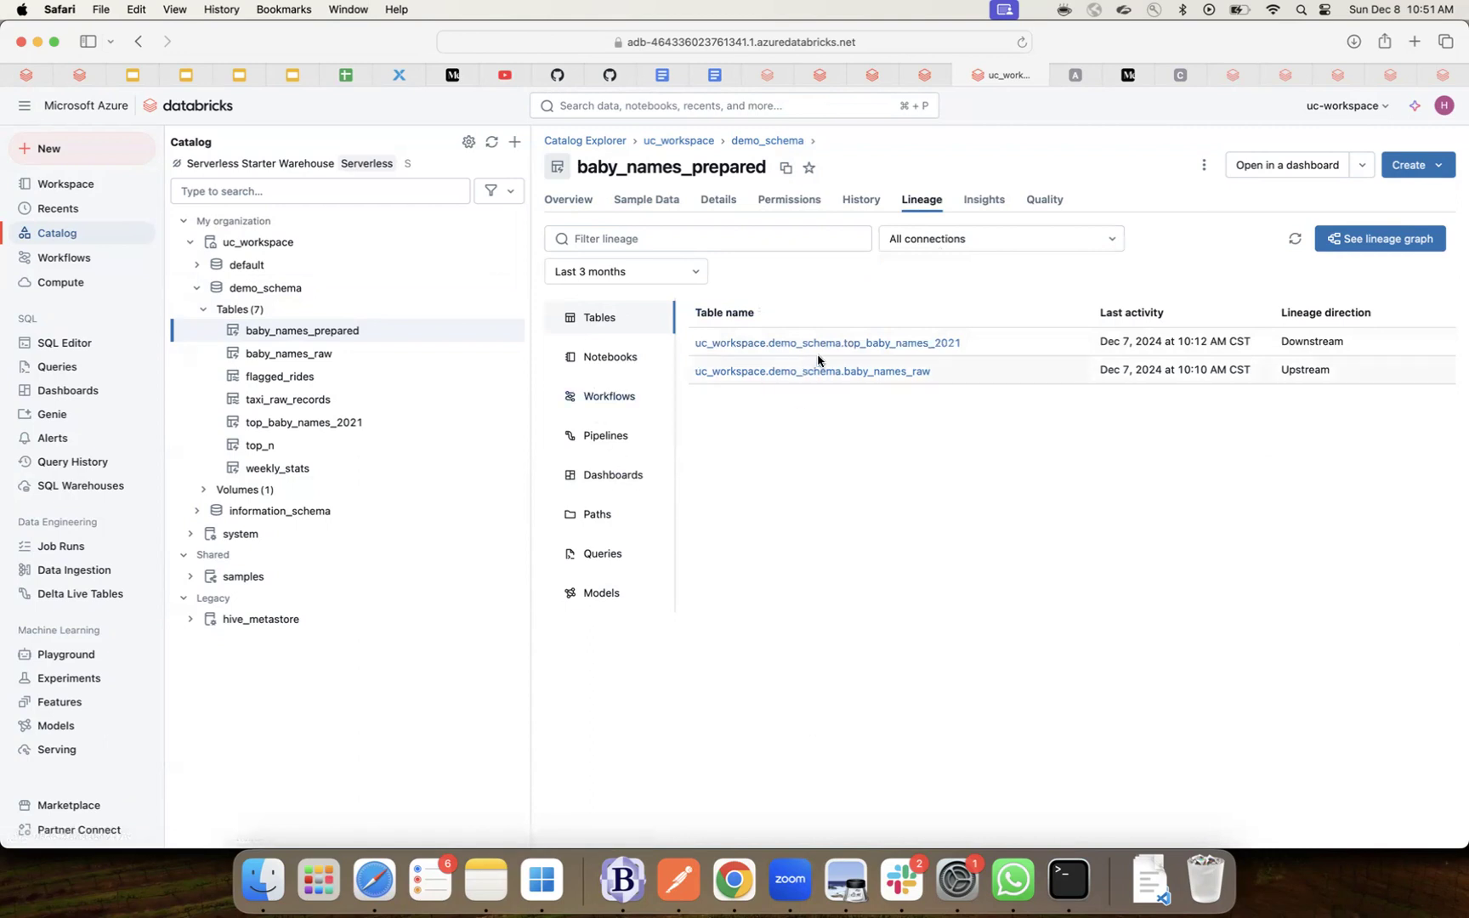
left_click(941, 348)
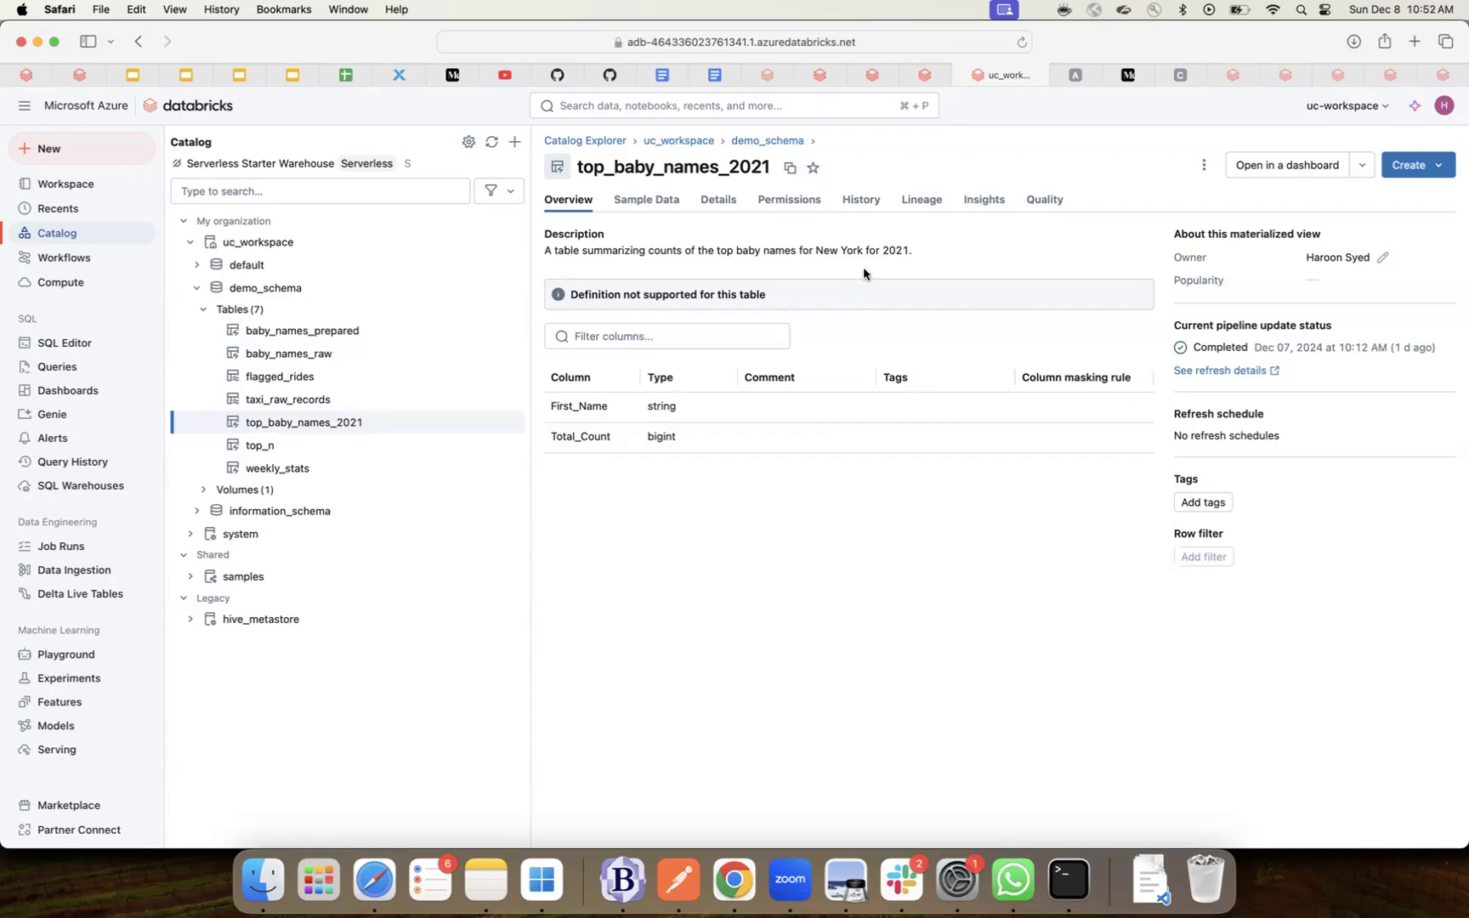
left_click(925, 204)
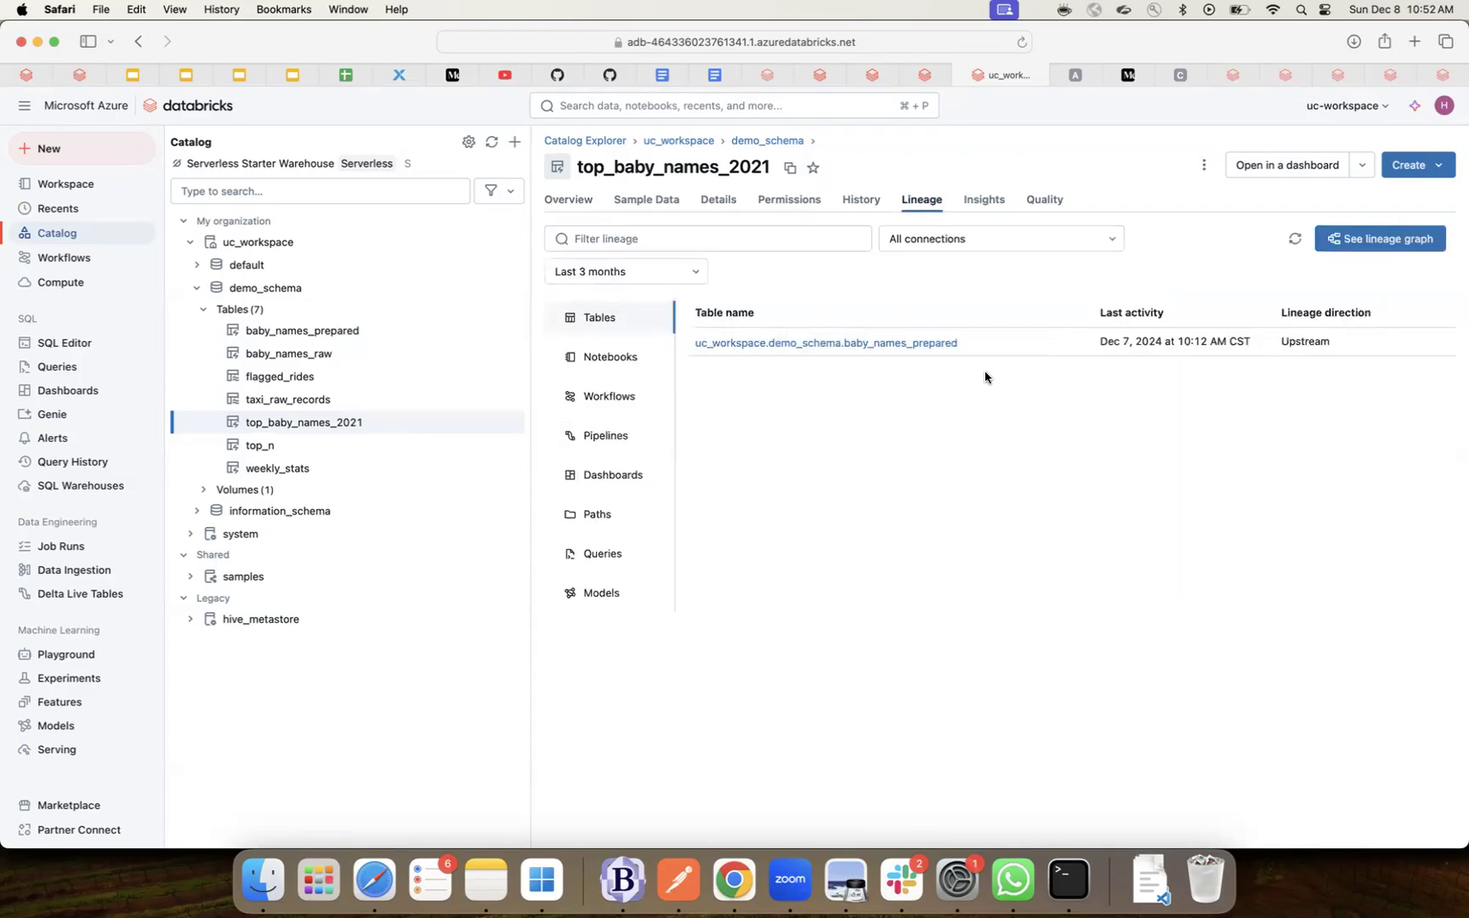
- Back on baby_names_prepared's lineage, check Notebooks and Workflows, and briefly open the sample Job
left_click(927, 343)
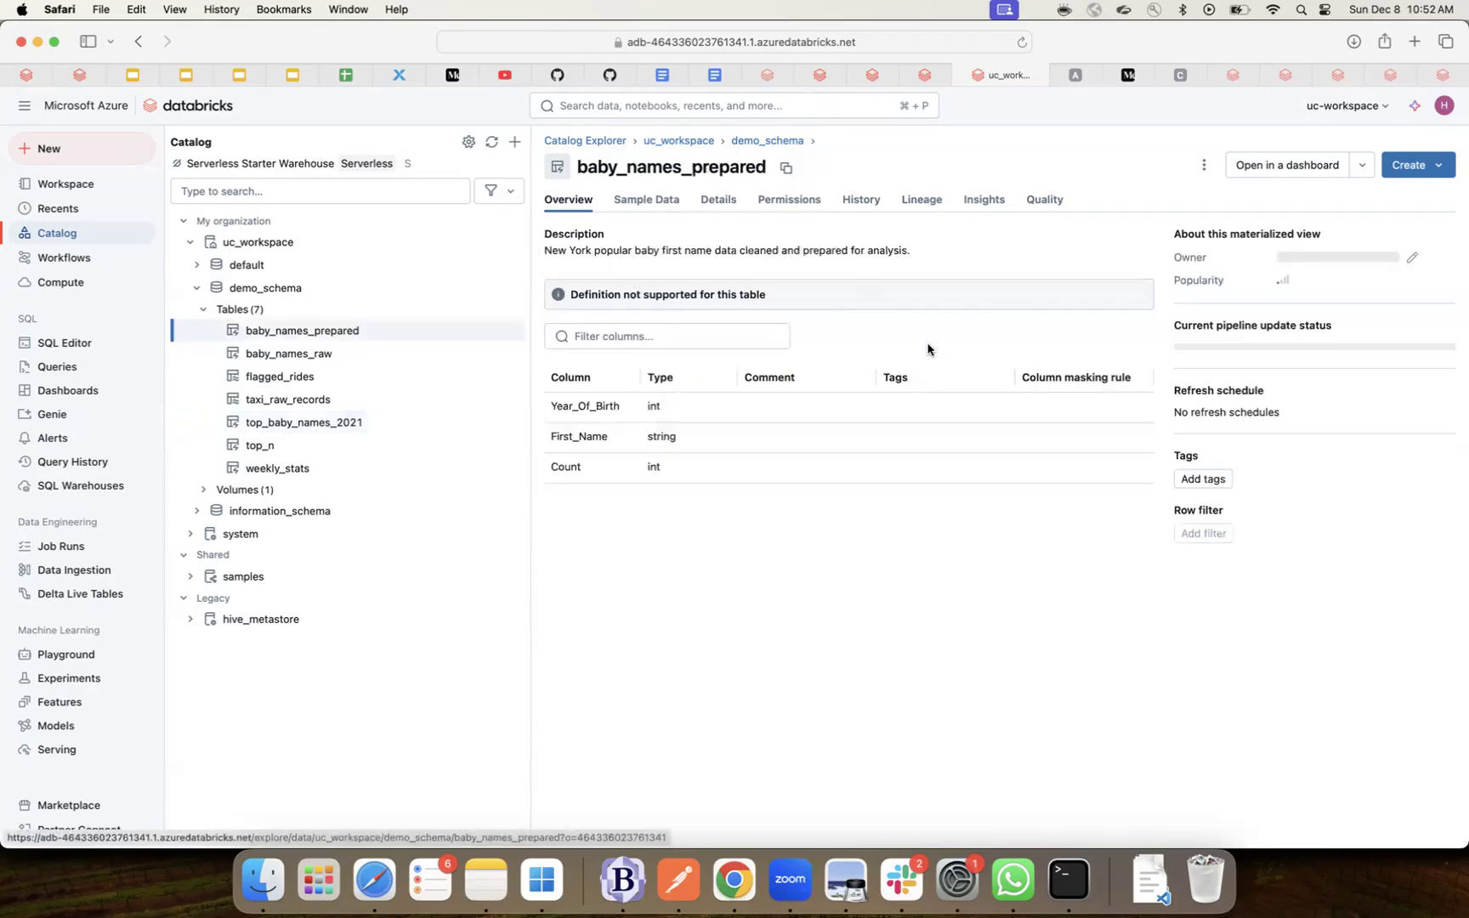
left_click(925, 204)
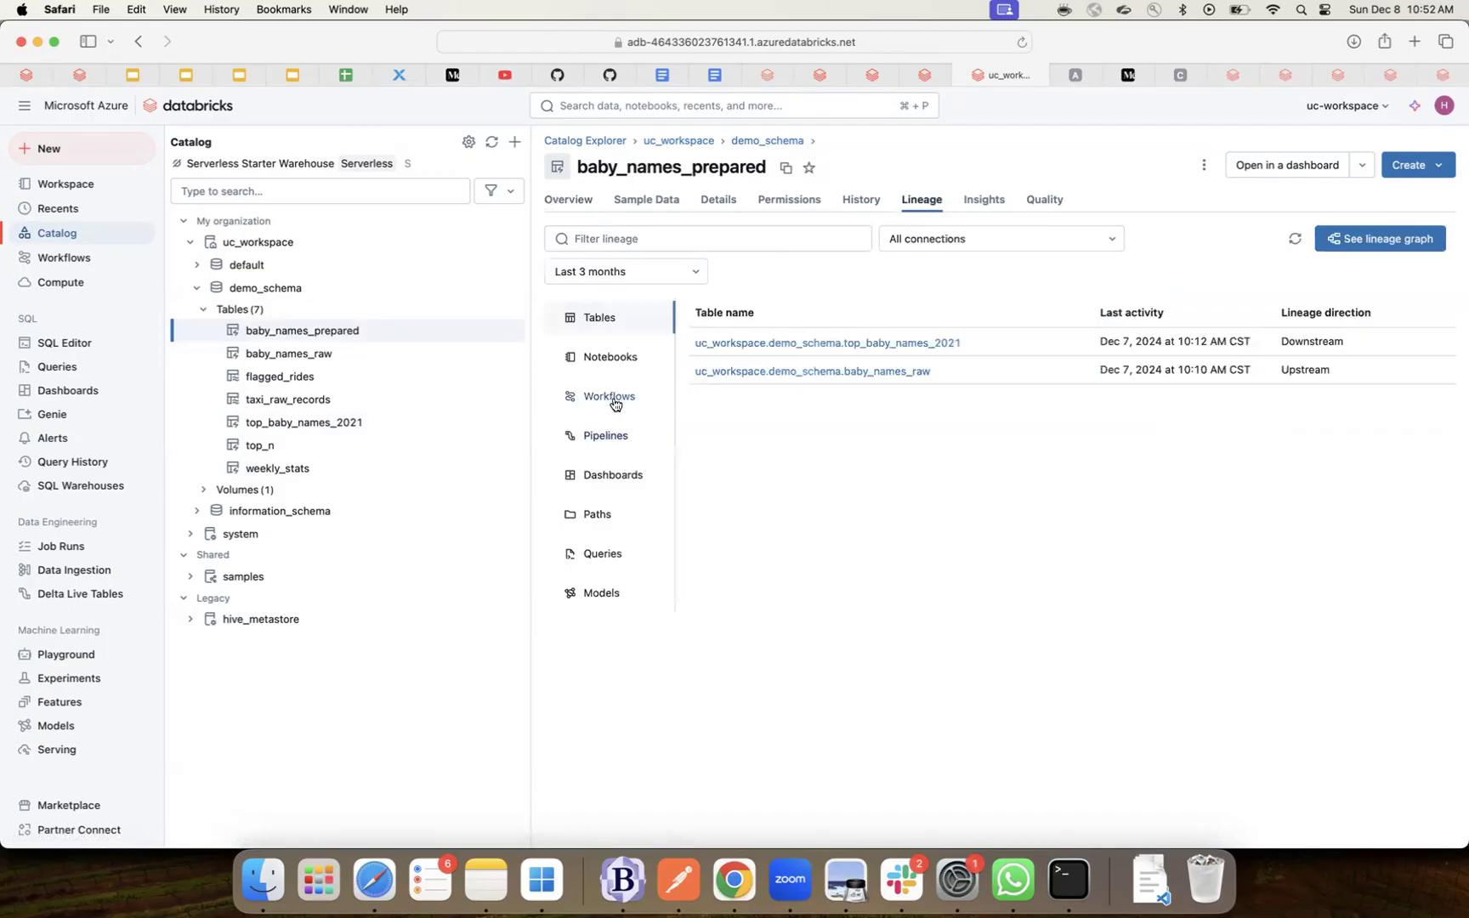
left_click(605, 359)
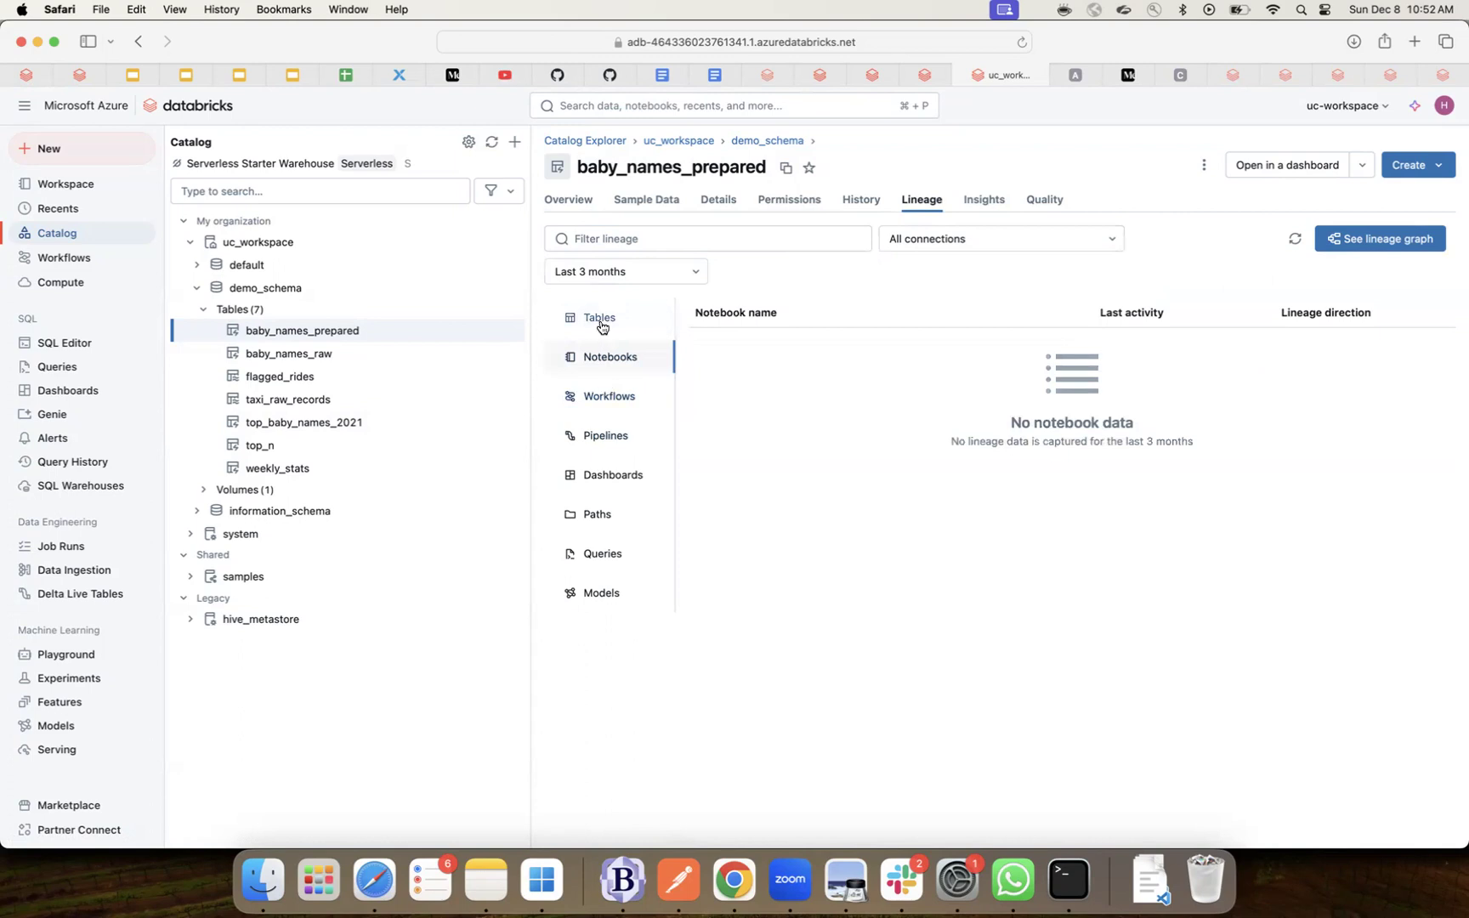
left_click(605, 400)
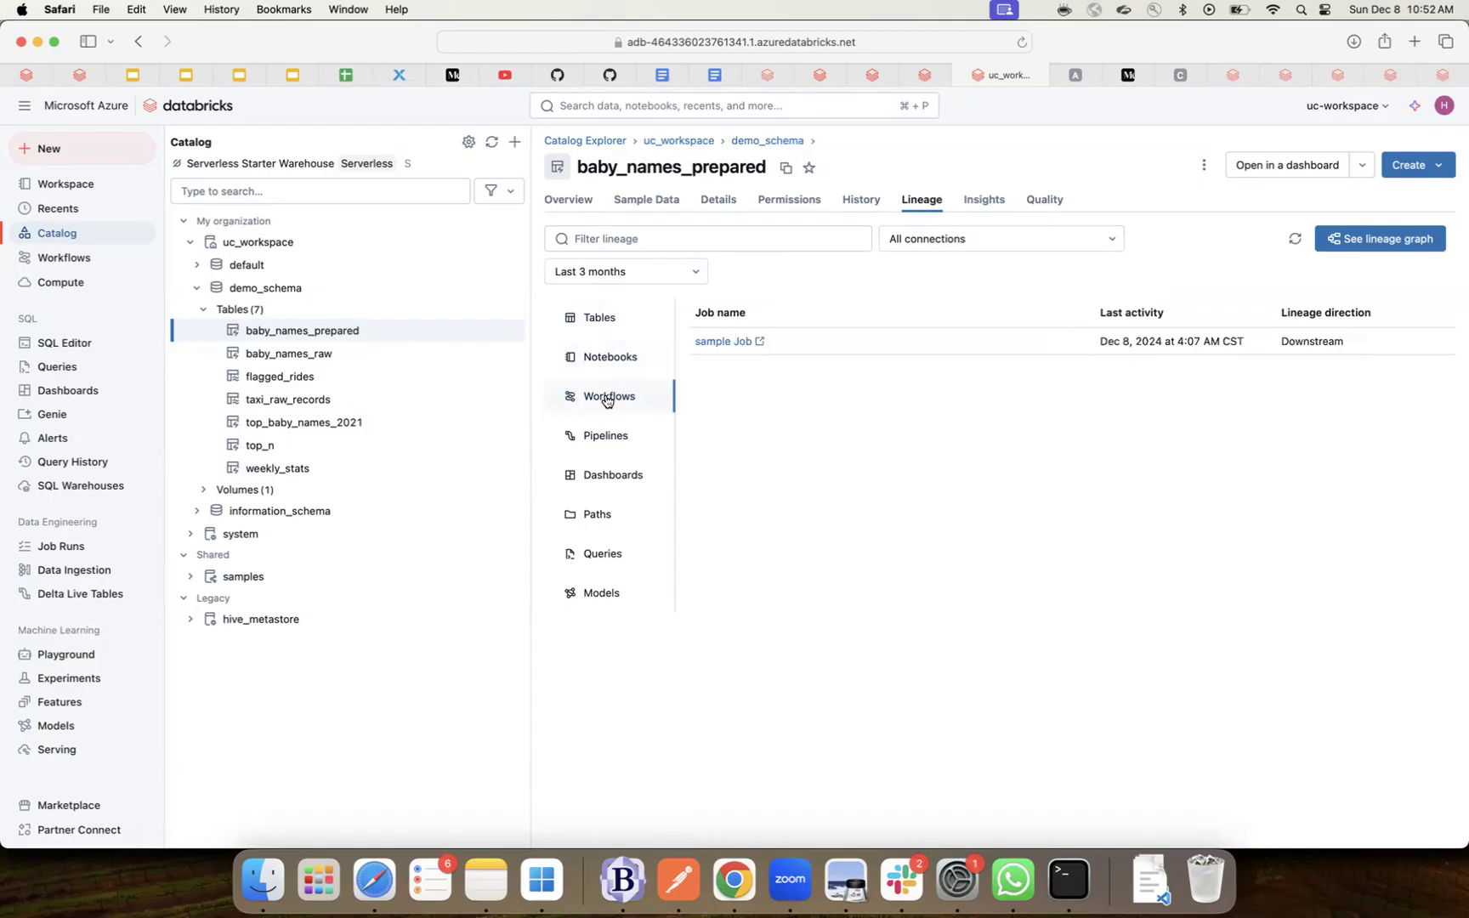
left_click(722, 341)
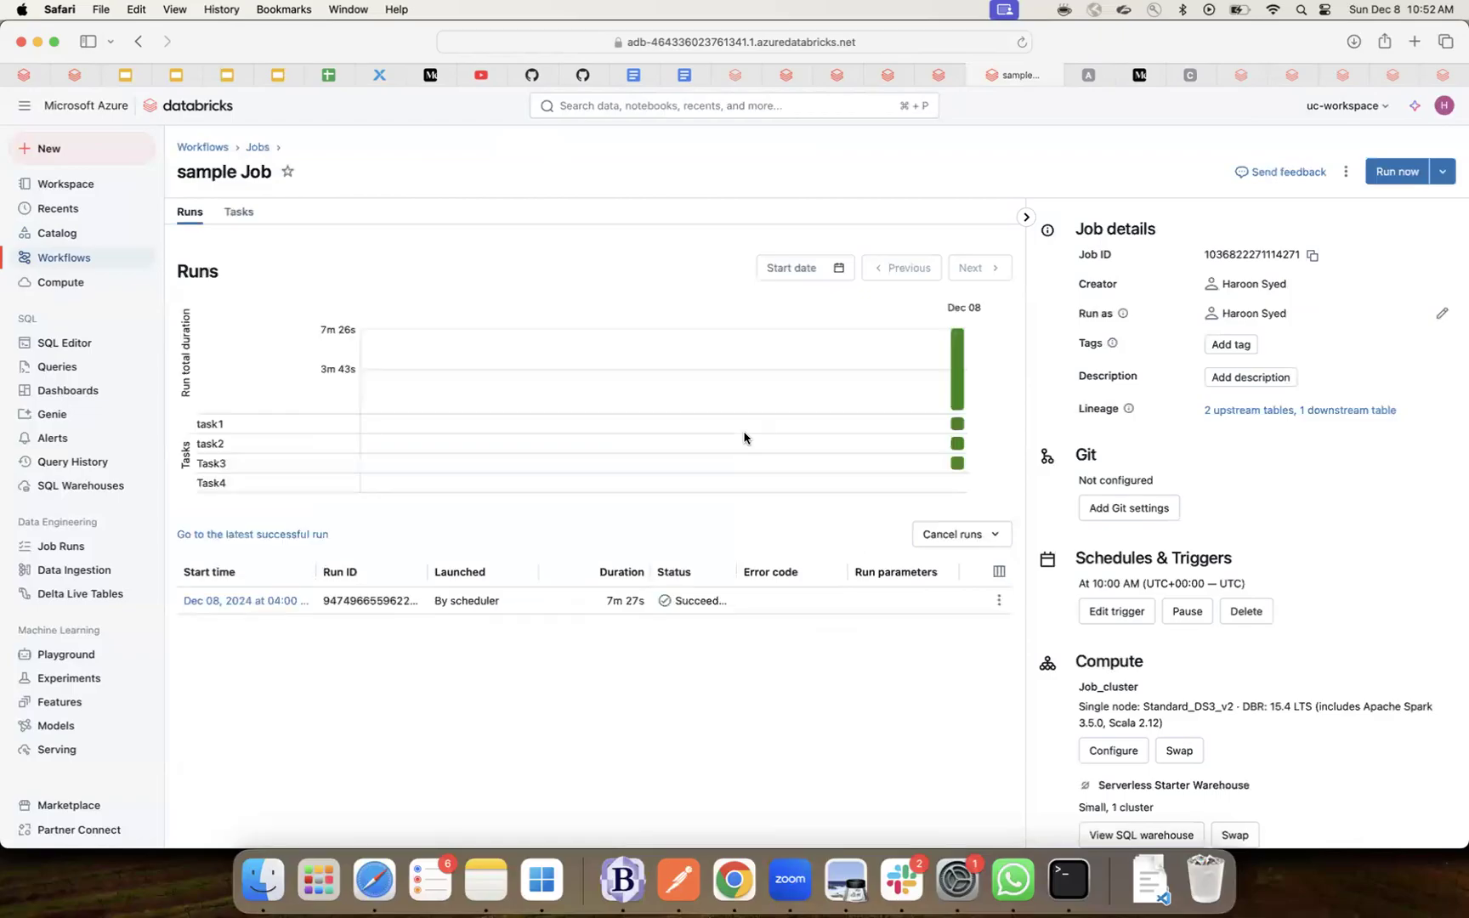
left_click(974, 78)
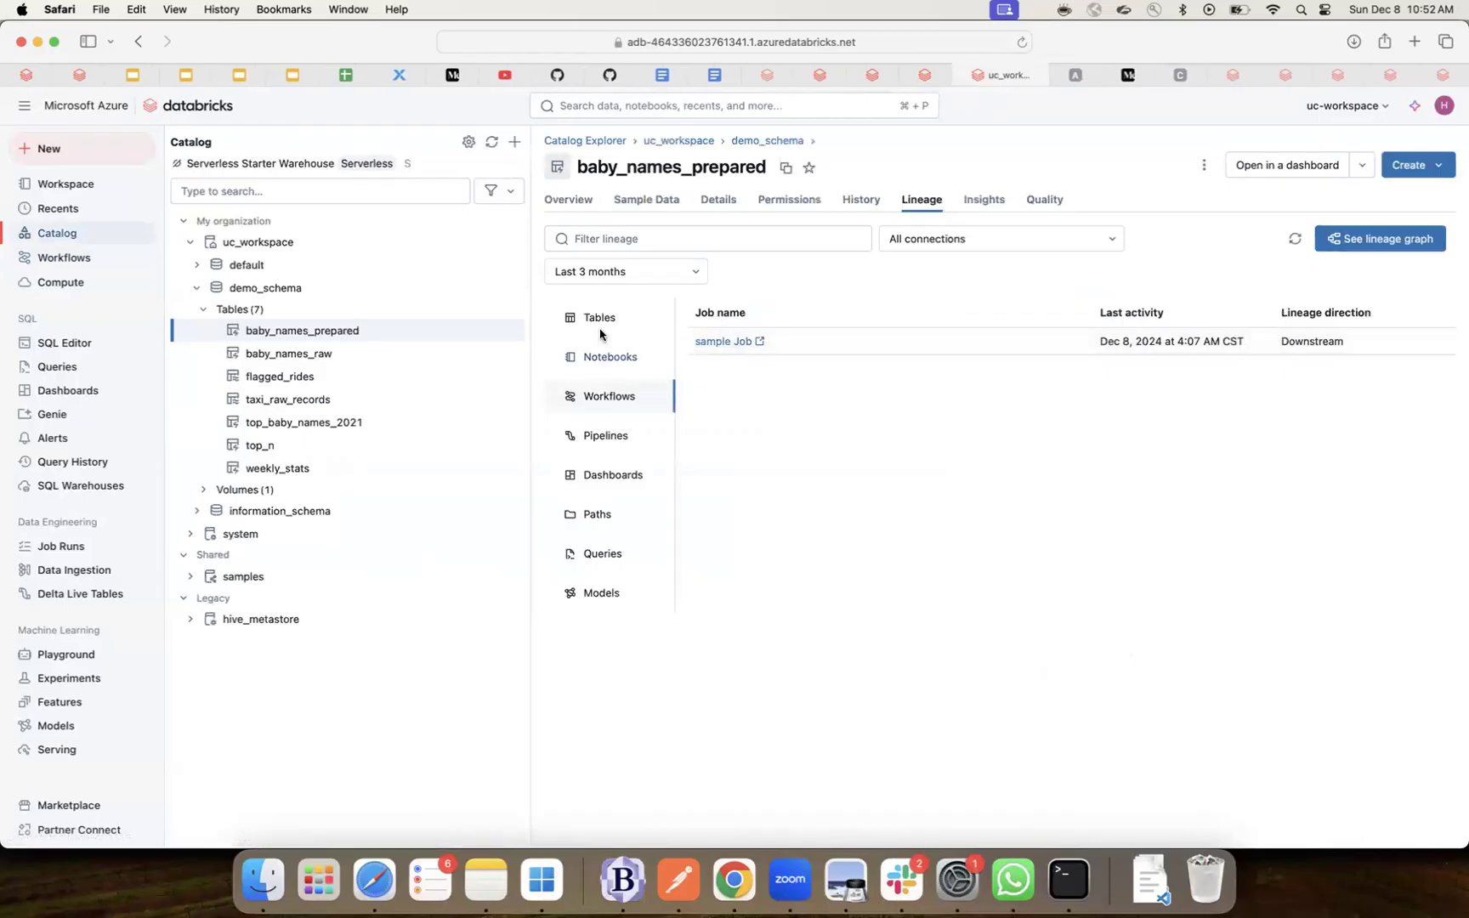
- Check baby_names_prepared's Notebooks, Tables, Workflows, Pipelines, Dashboards and Queries lineage lists
left_click(615, 362)
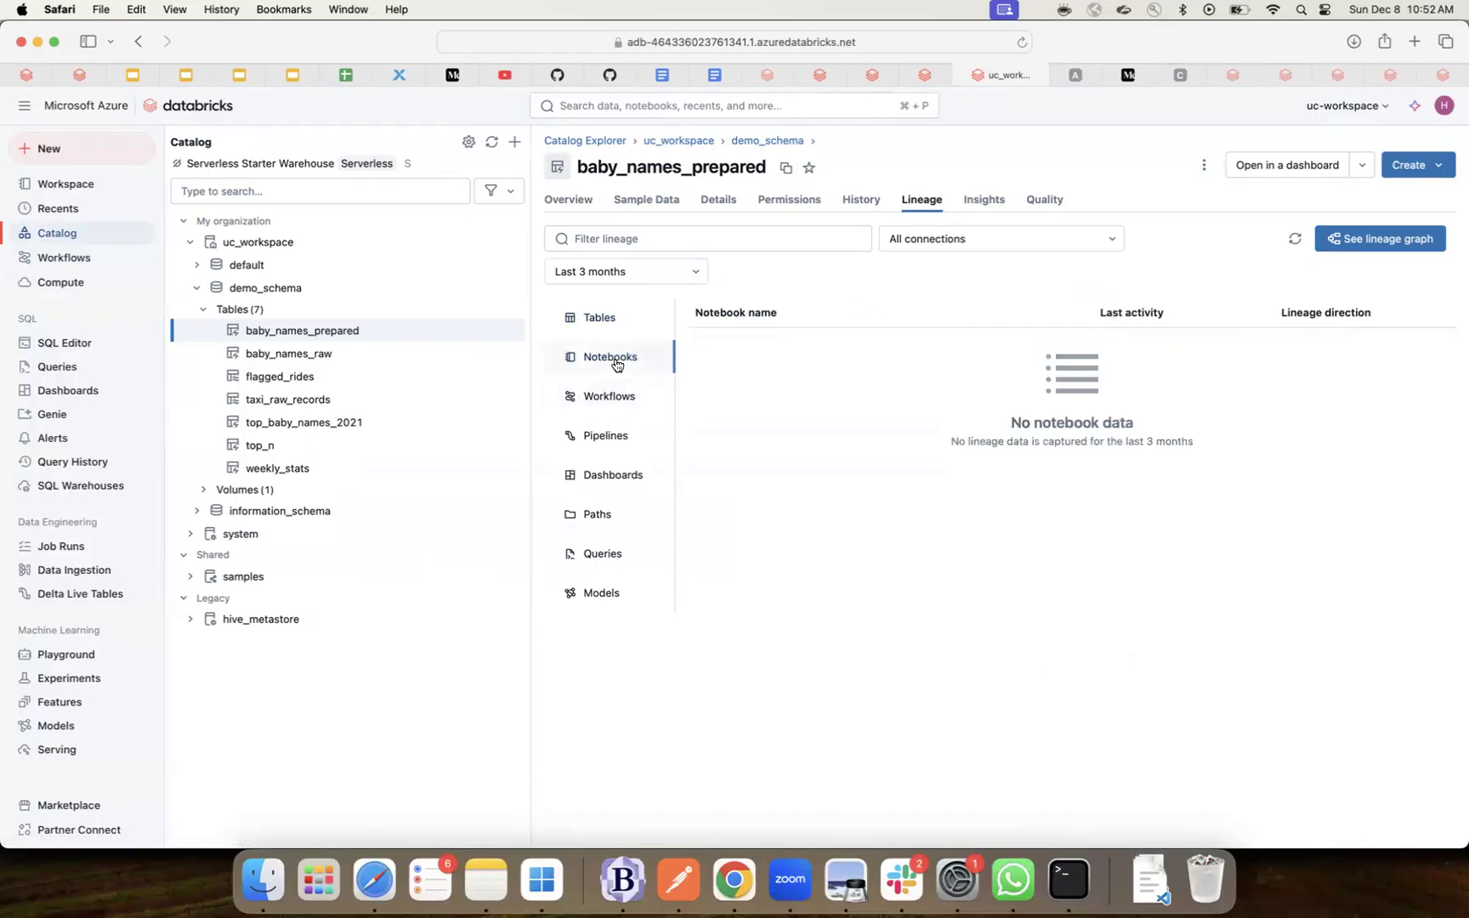
left_click(600, 323)
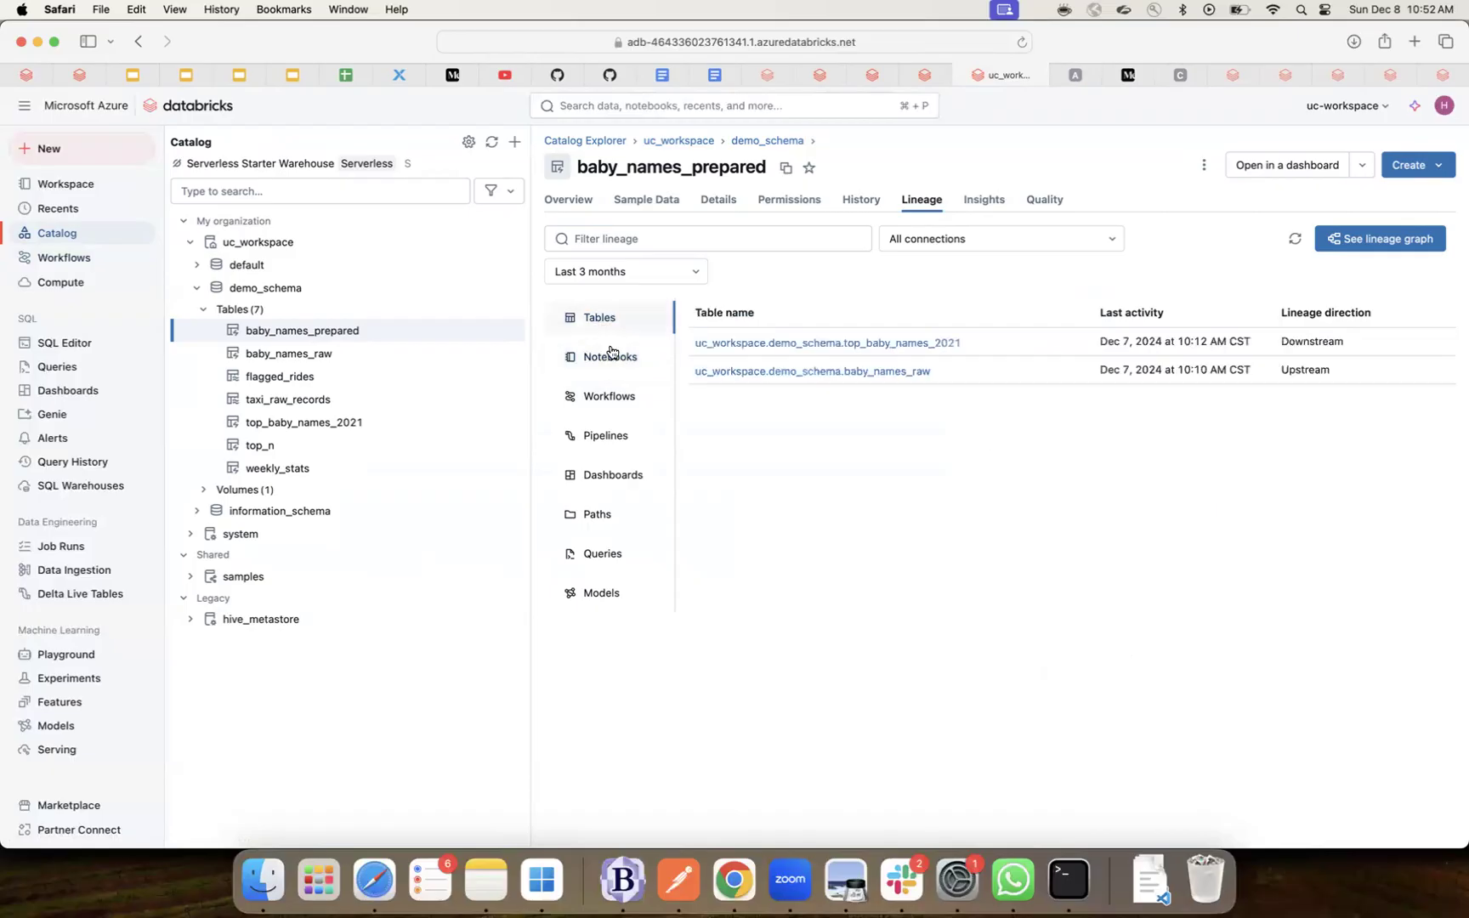
left_click(613, 402)
left_click(604, 440)
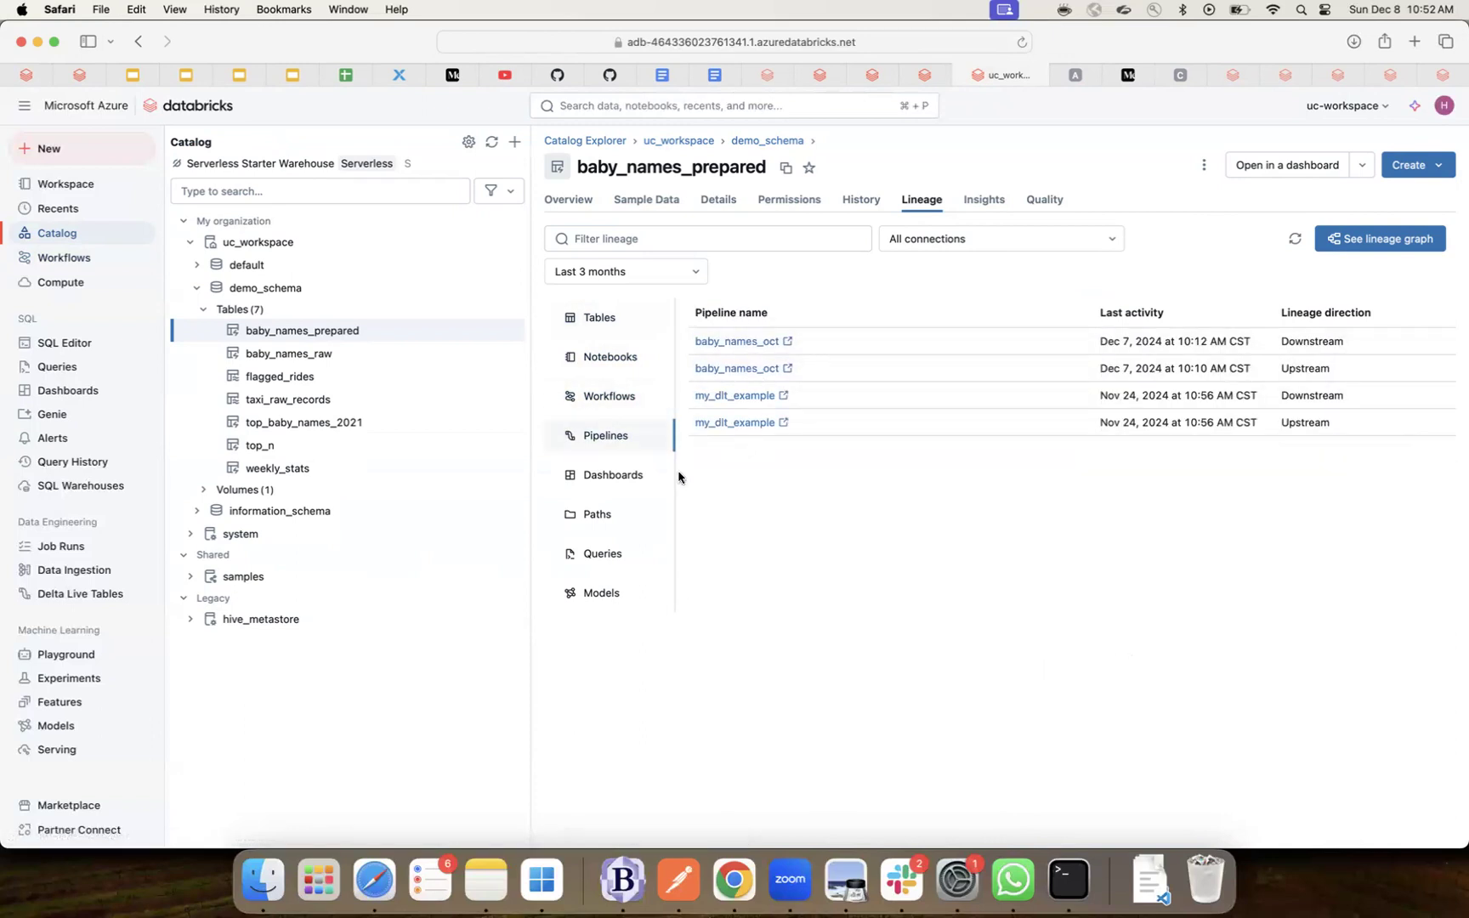
left_click(607, 480)
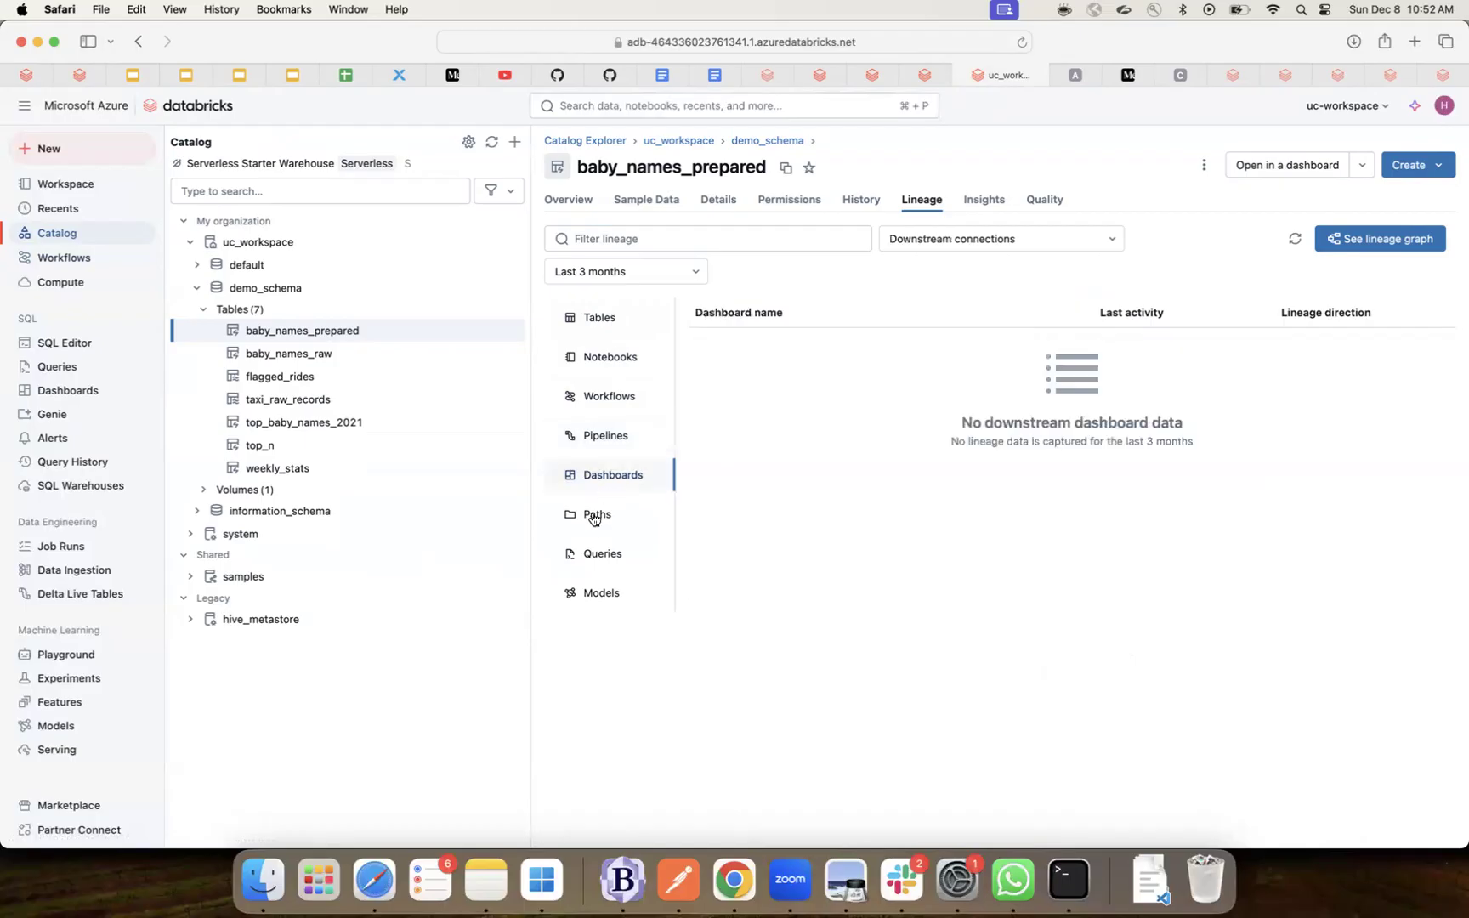
left_click(601, 556)
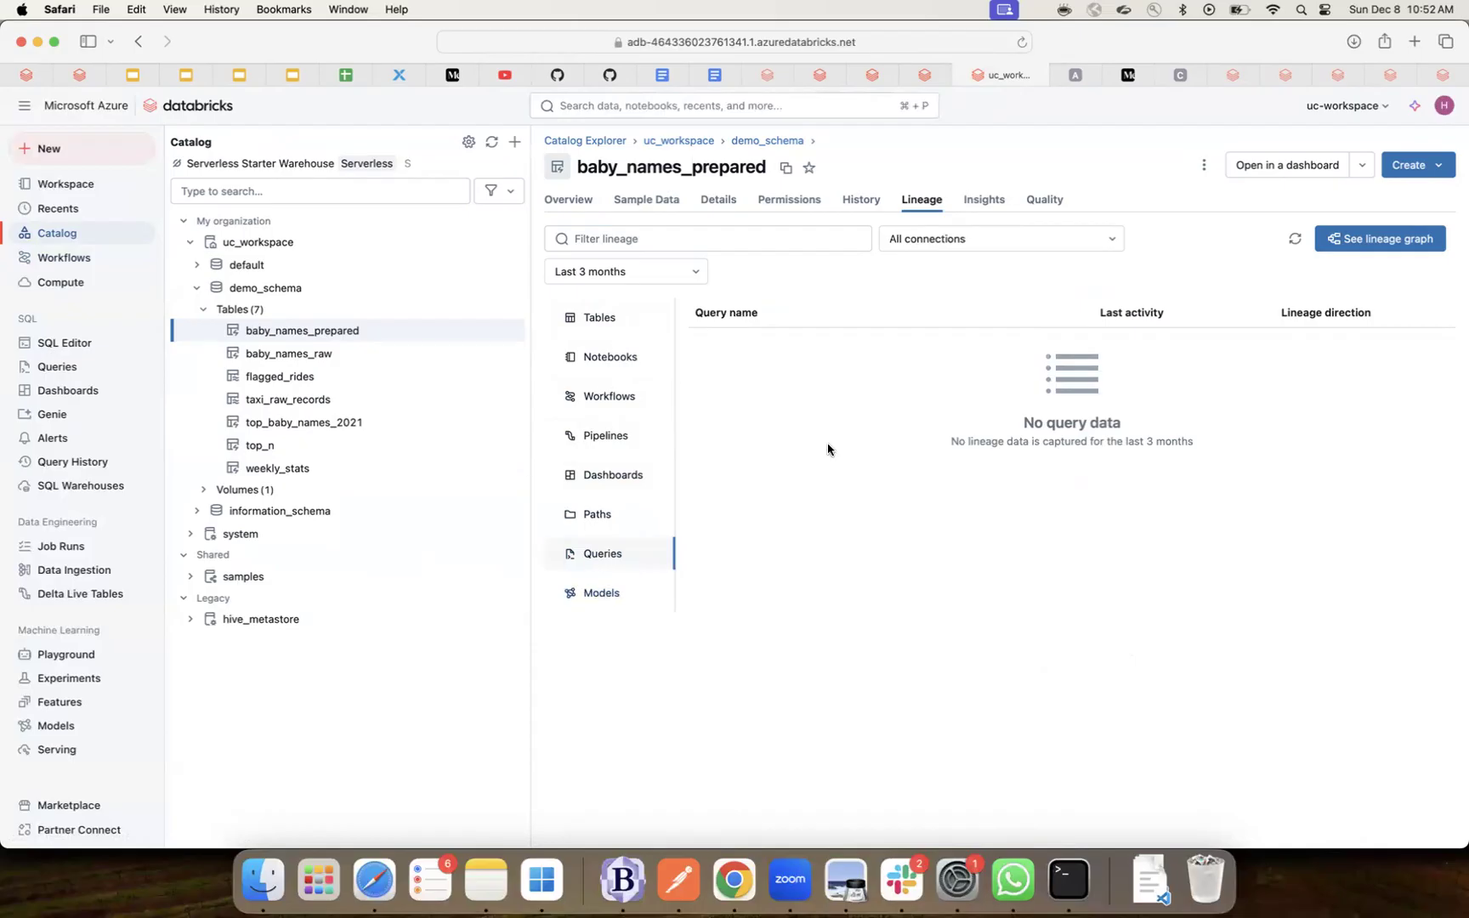
- Keep All connections and open the lineage graph: baby_names_raw → baby_names_prepared → top_baby_names_2021
left_click(1111, 244)
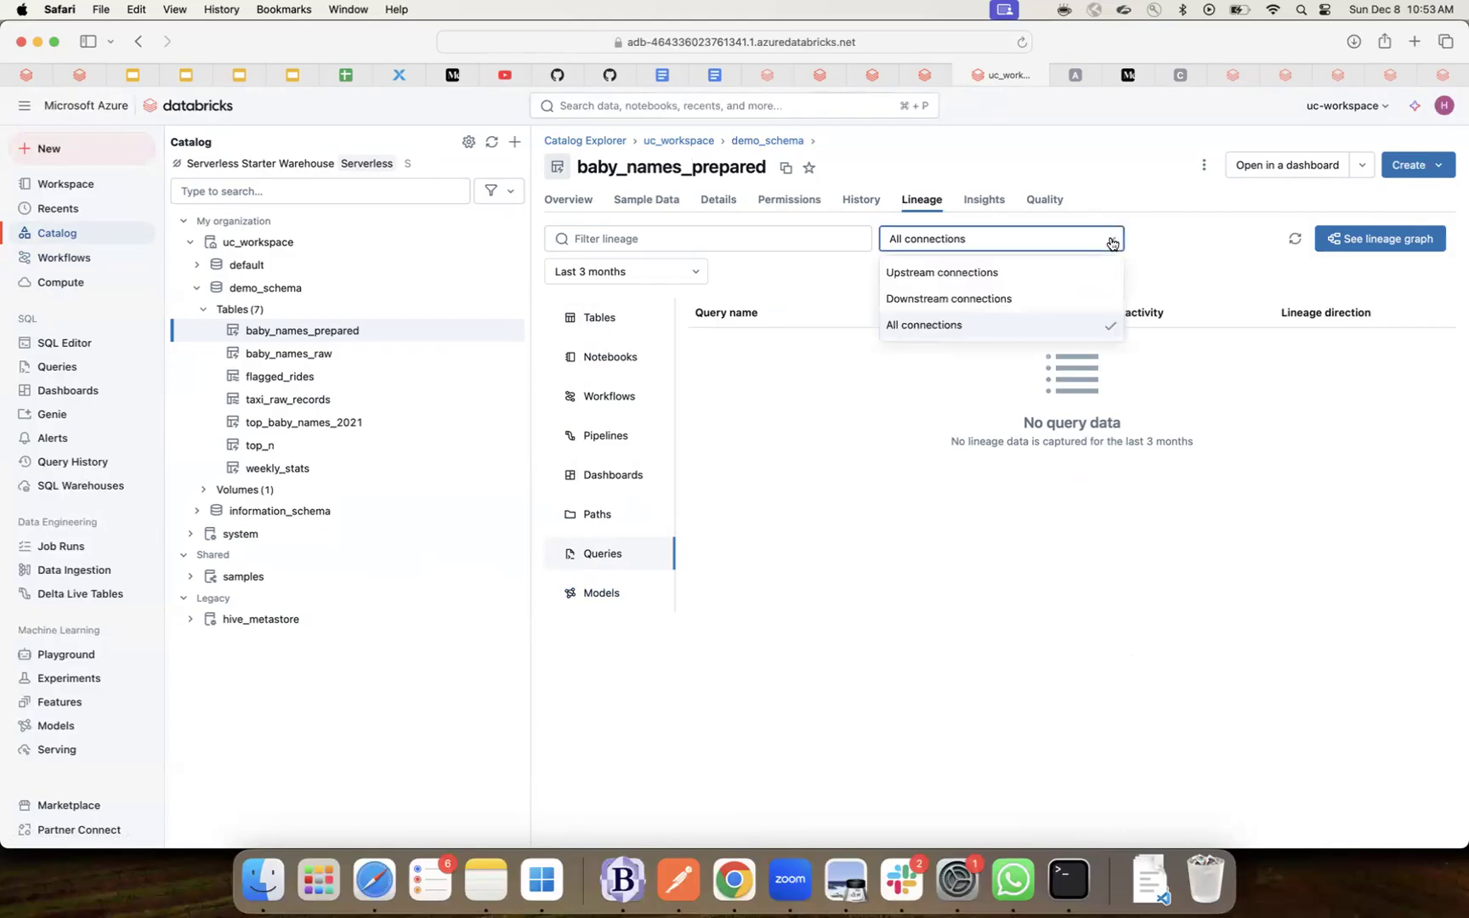
left_click(1111, 242)
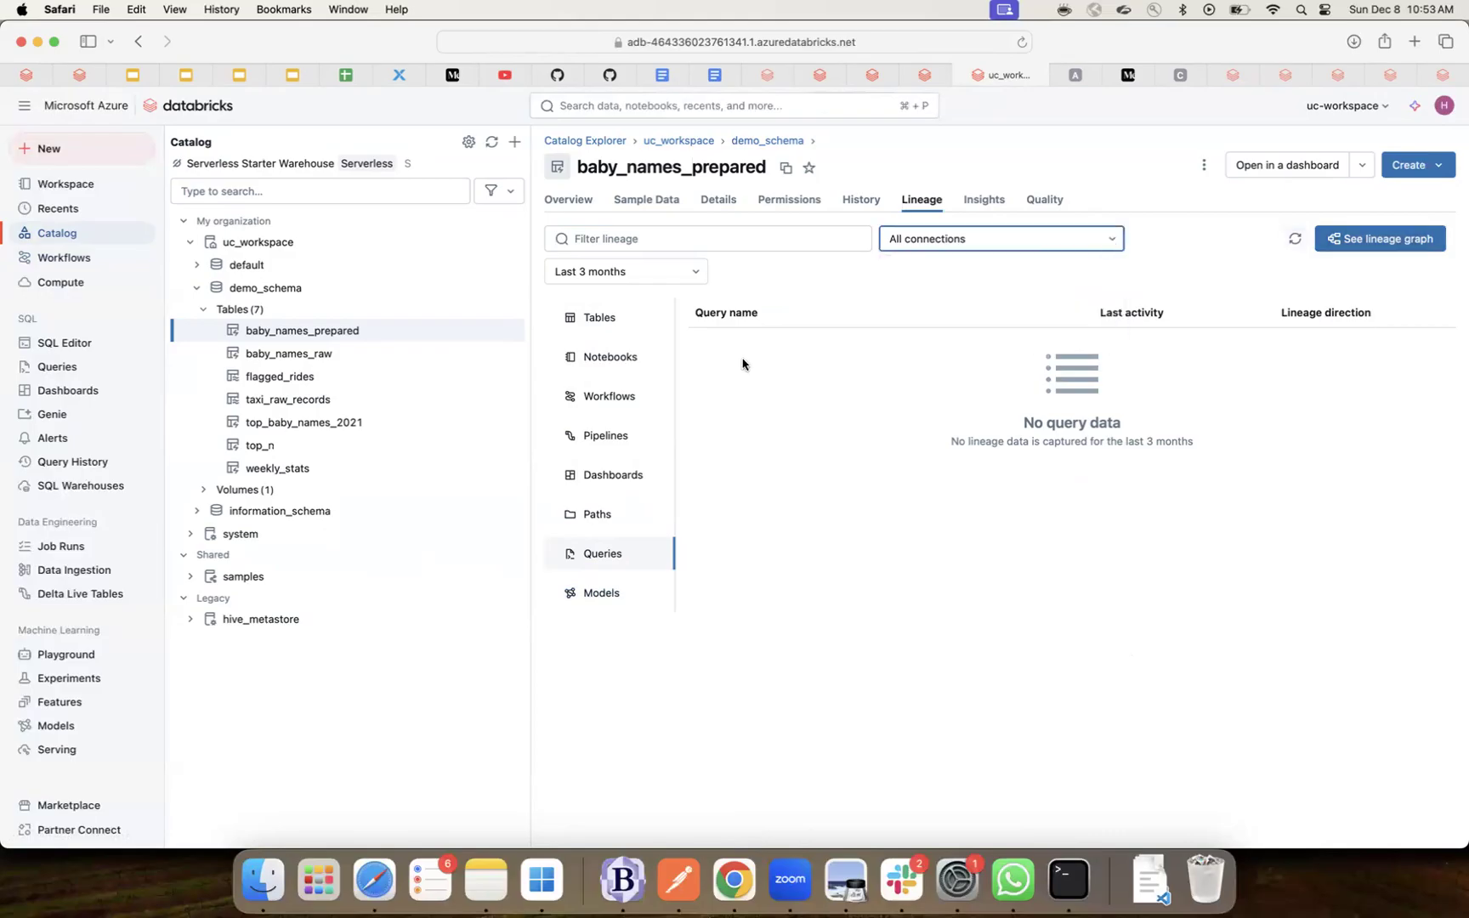
left_click(1408, 243)
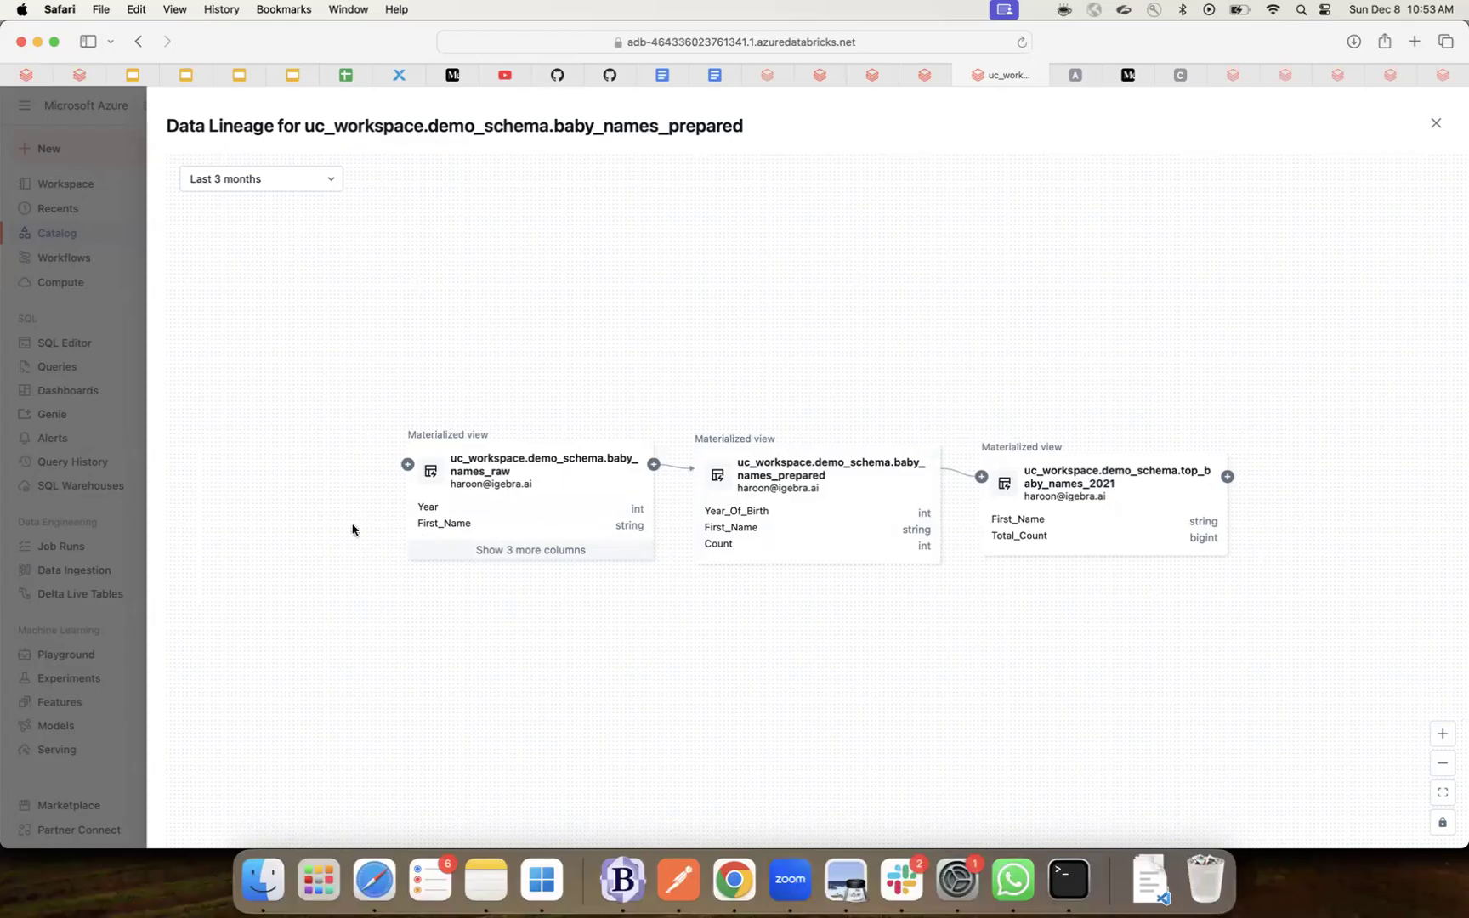
left_click(1437, 126)
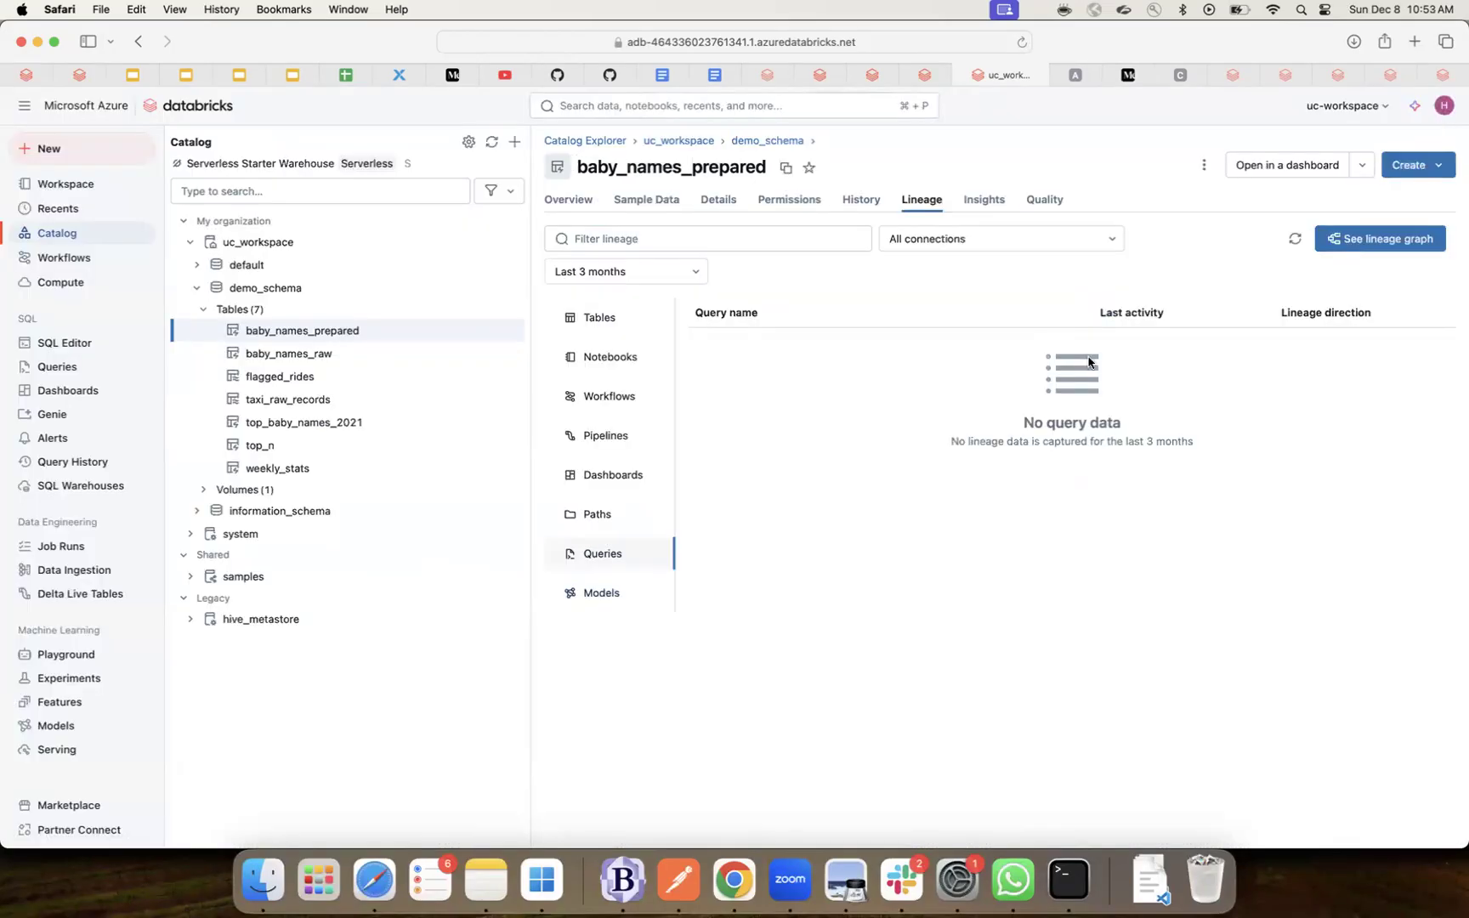
- Select baby_names_raw and view its Permissions tab, which shows no grants
left_click(320, 362)
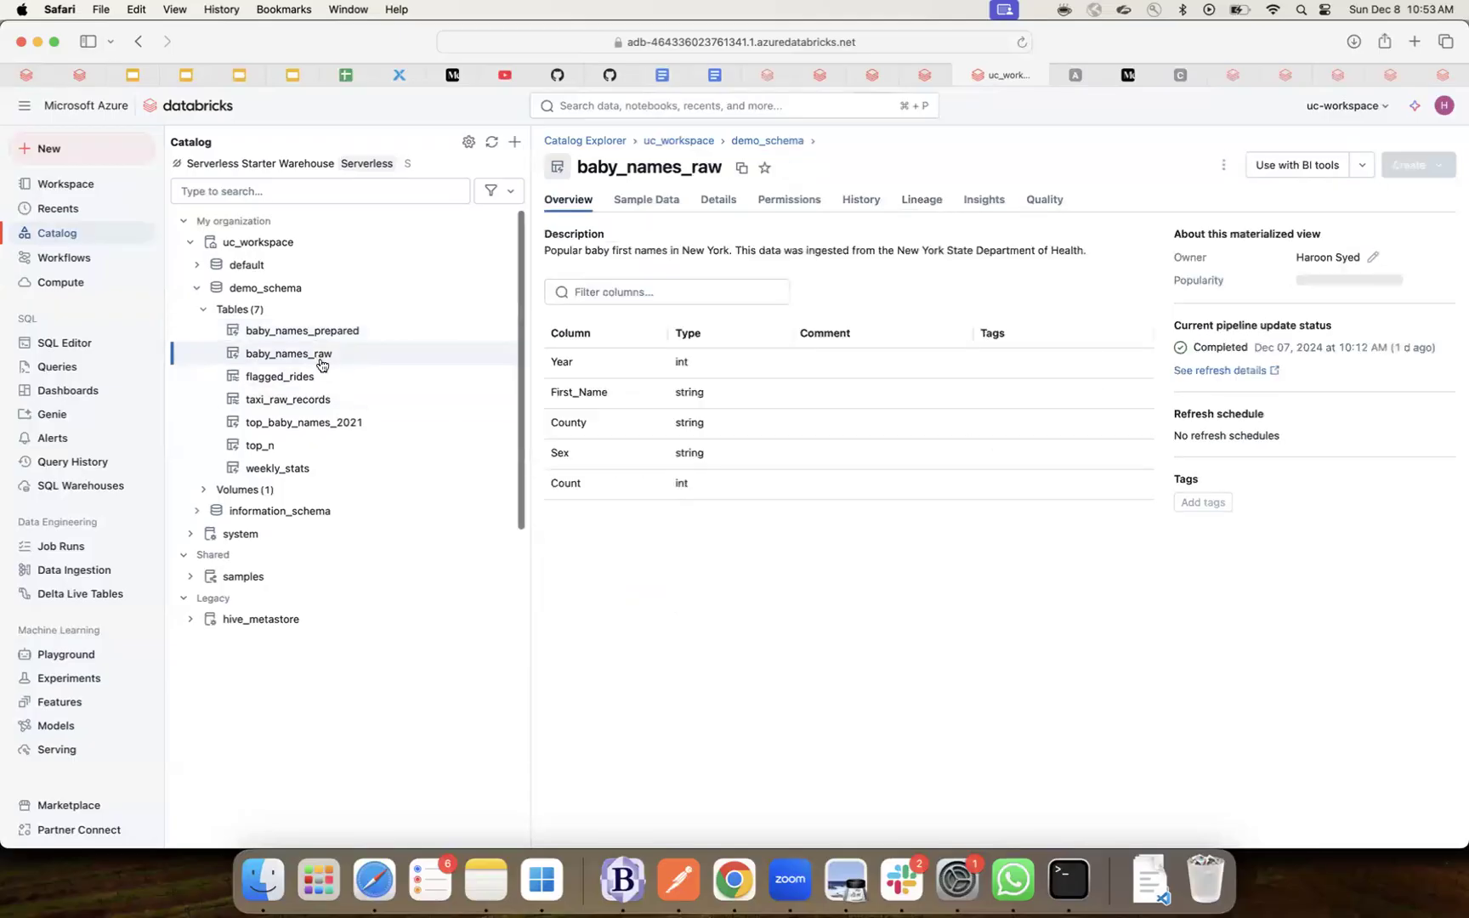
left_click(804, 199)
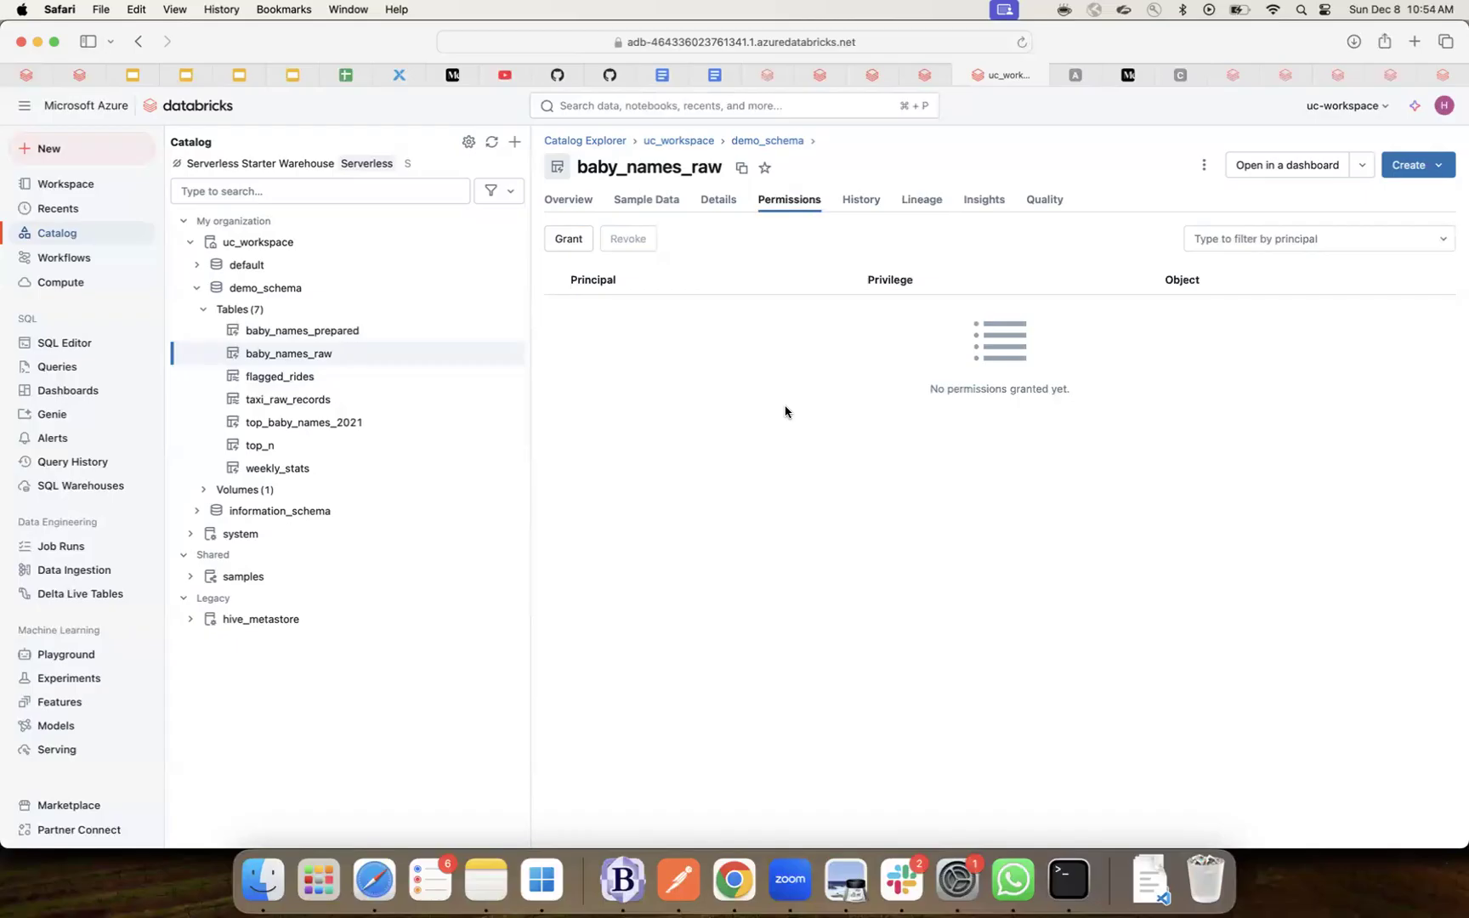
left_click(575, 245)
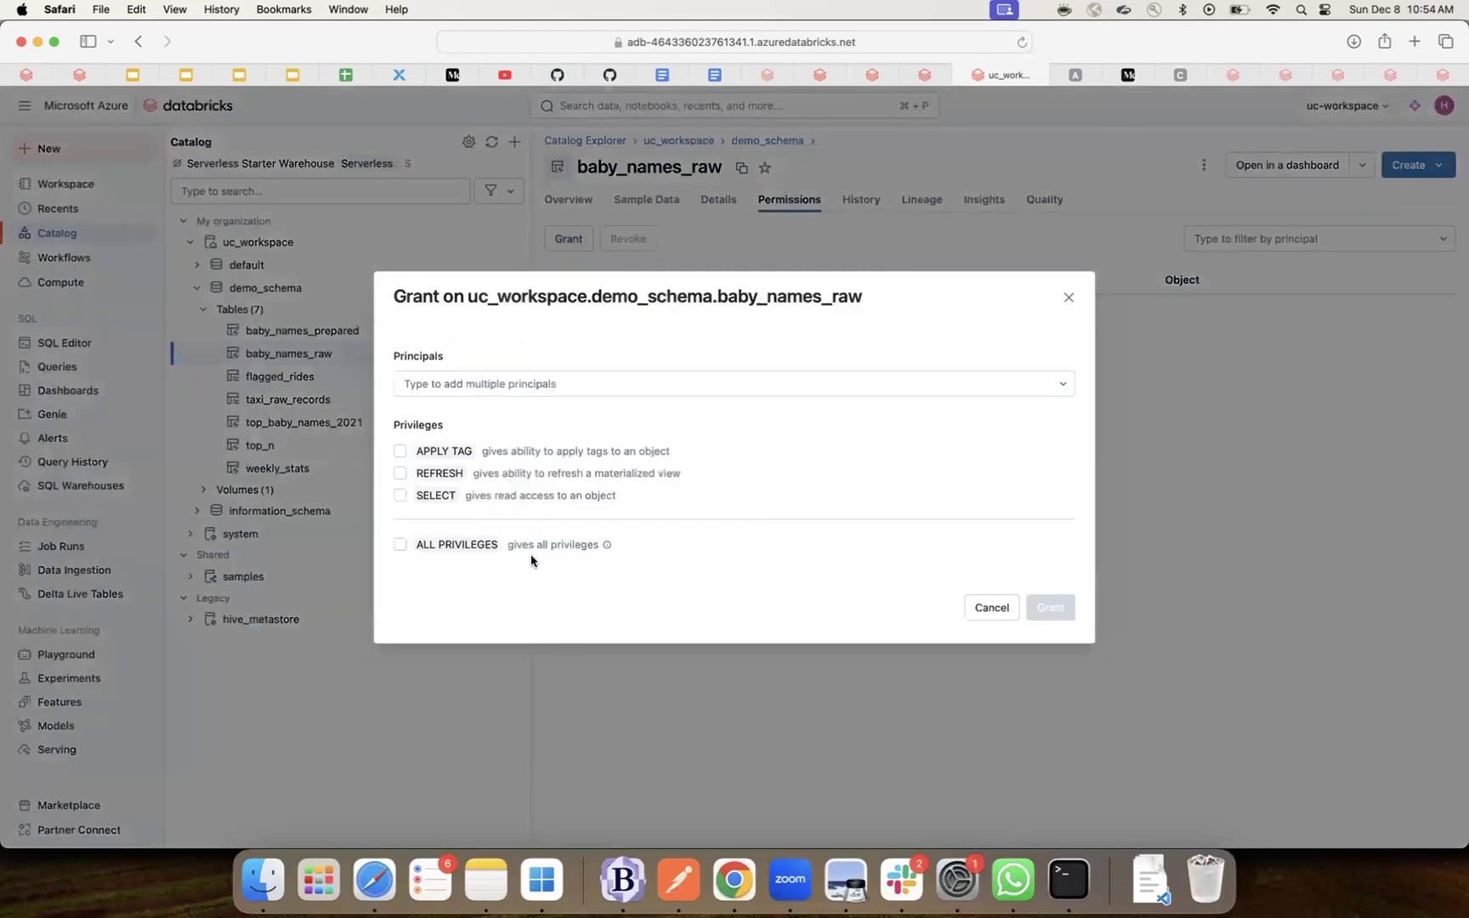
left_click(398, 545)
left_click(465, 382)
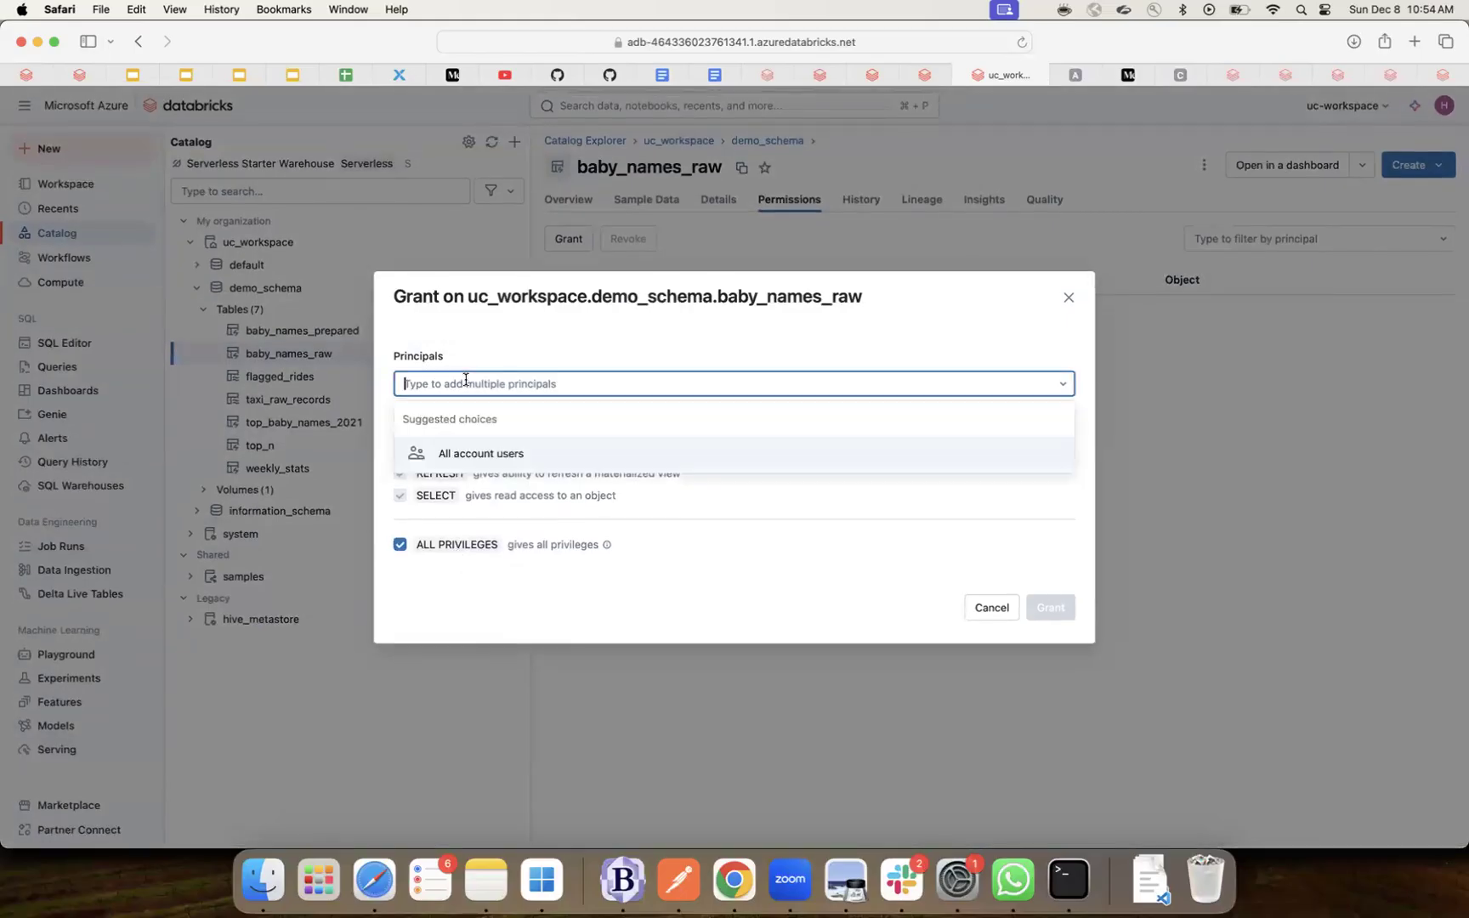
left_click(478, 451)
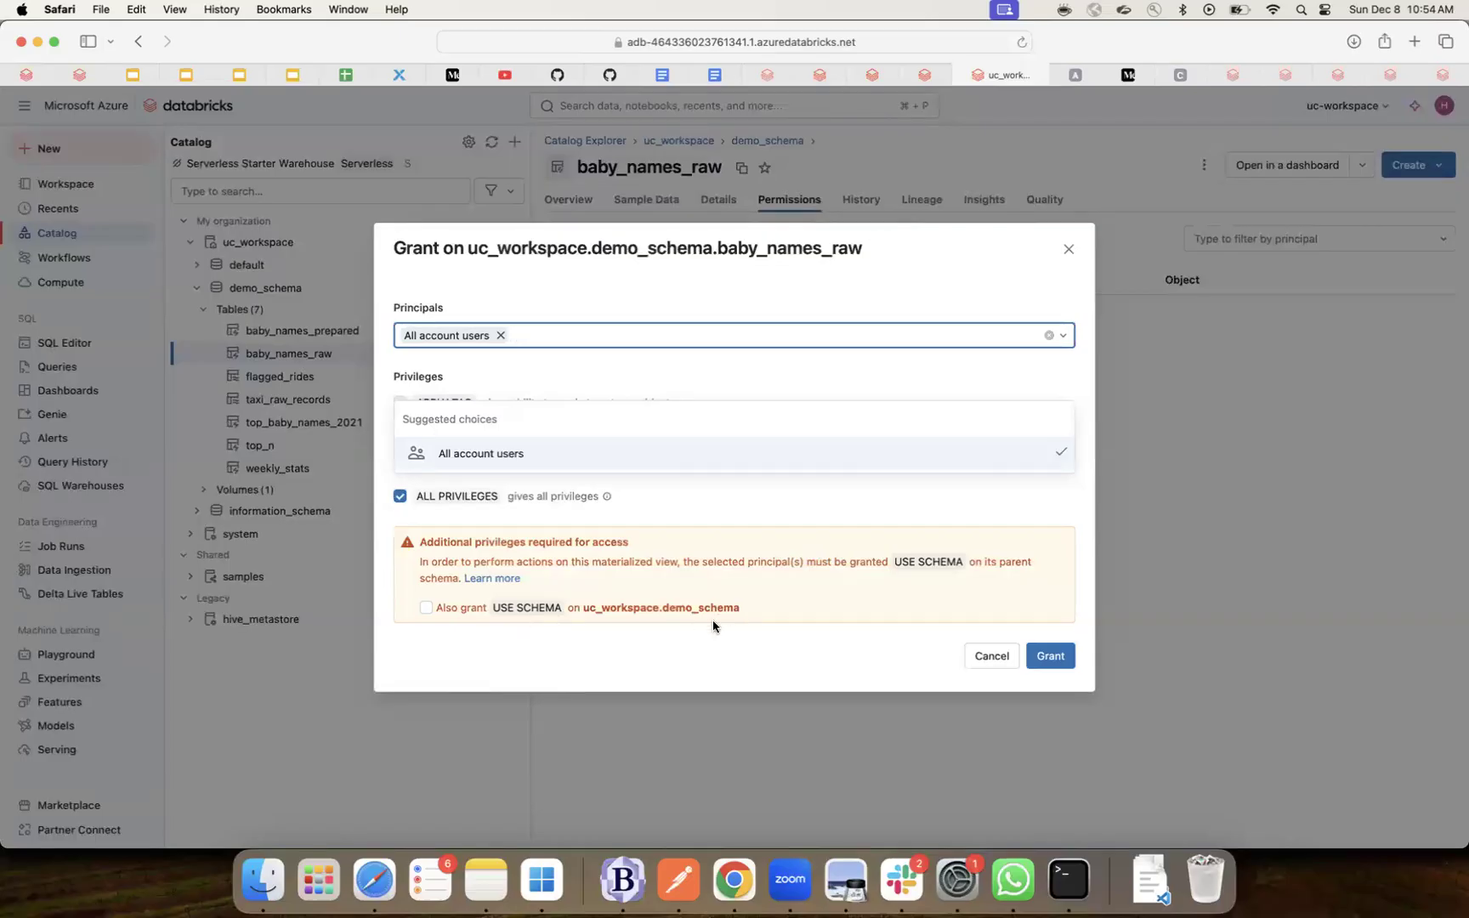
left_click(991, 656)
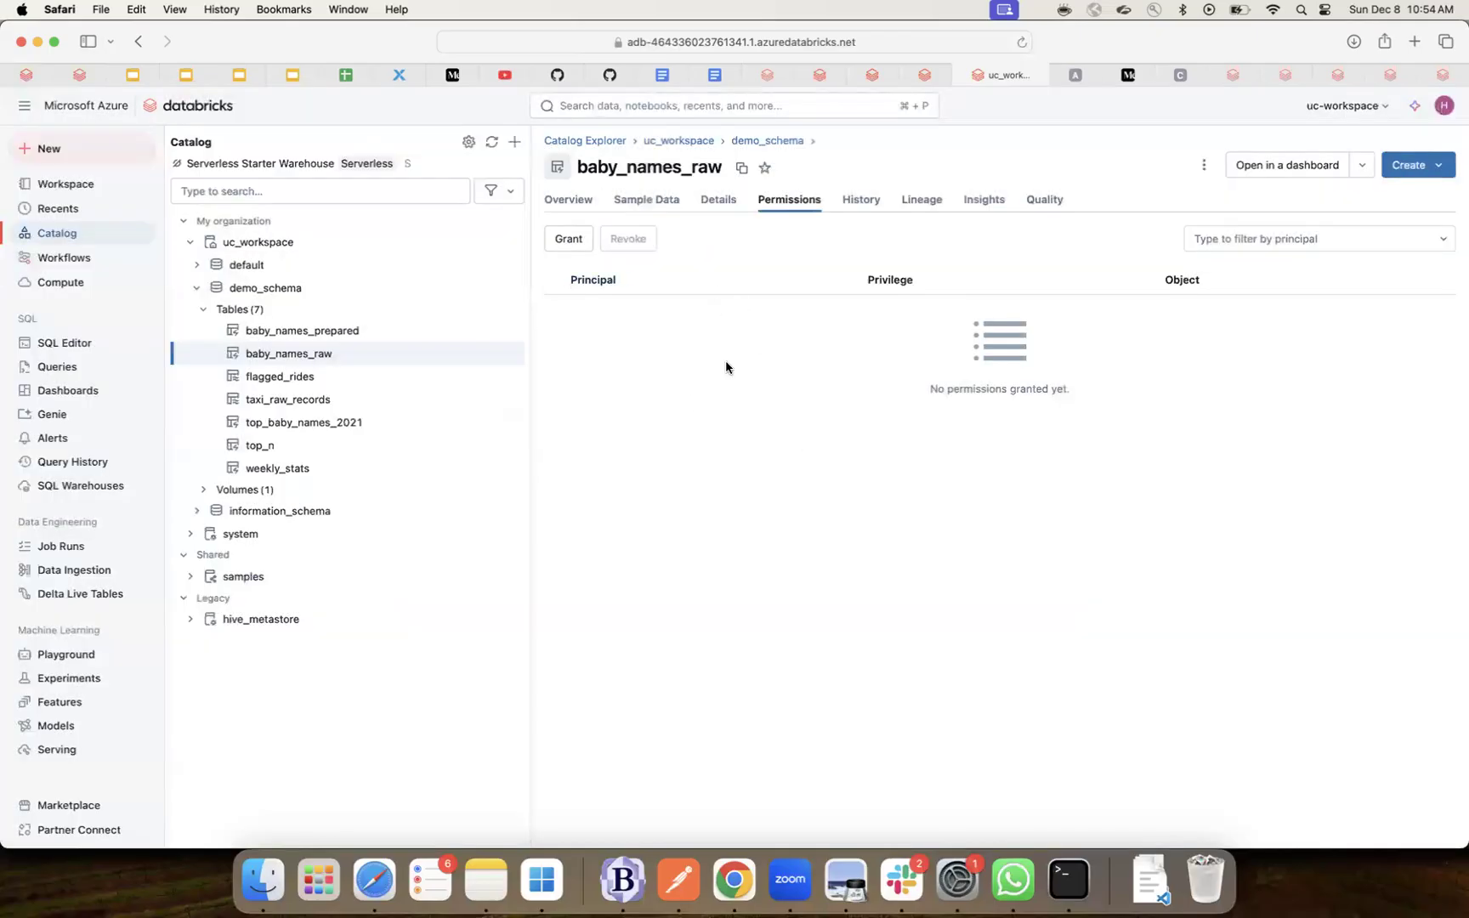
left_click(847, 887)
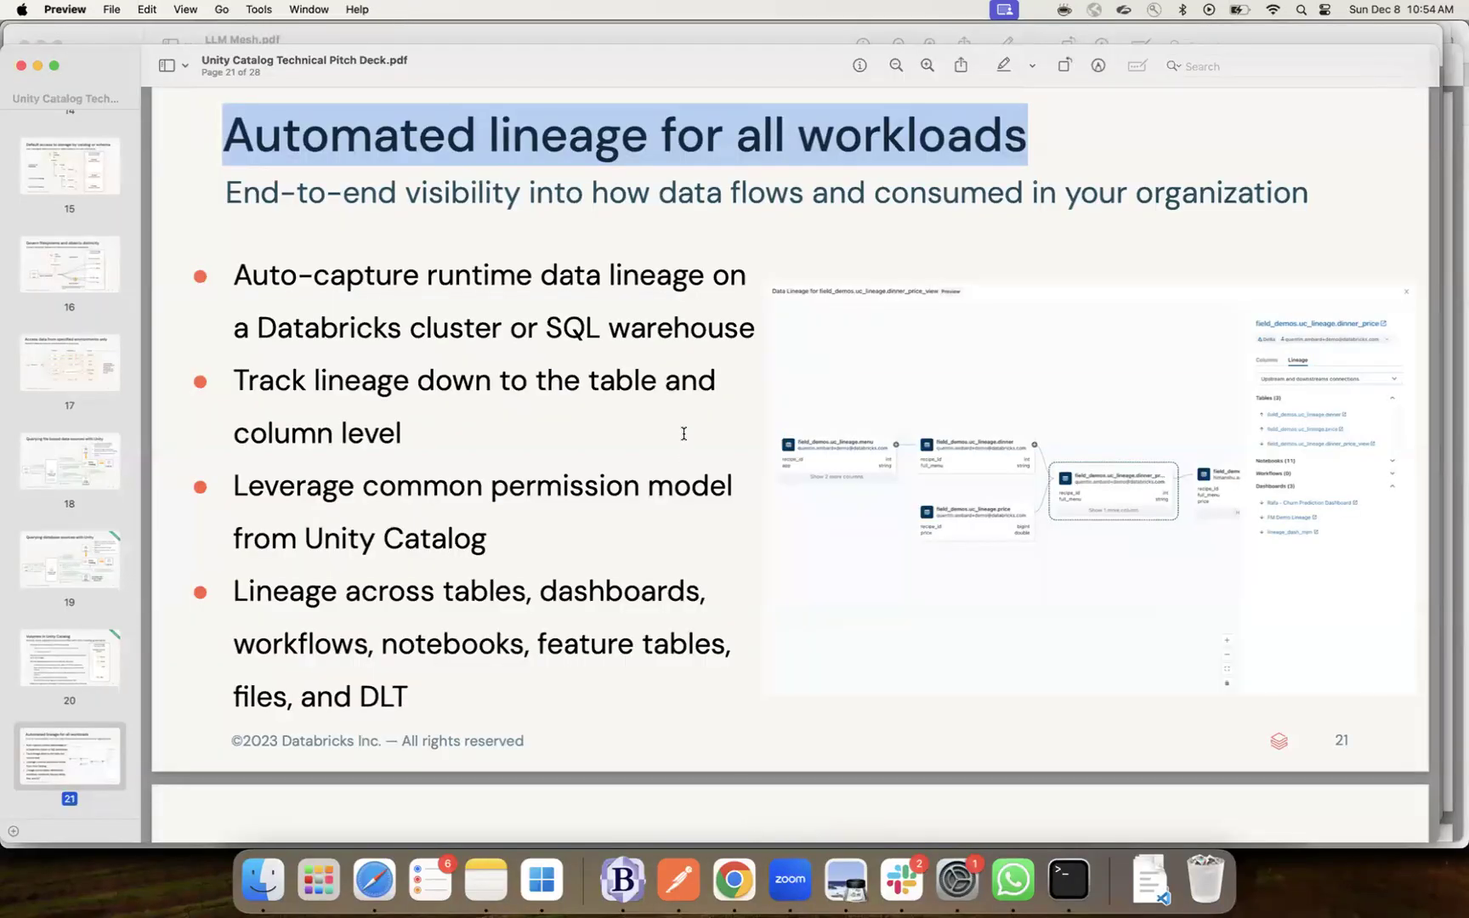
- Scroll the deck from slide 21 to slide 22, 'Lineage flow - How it works'
scroll(684, 433, "down", 1)
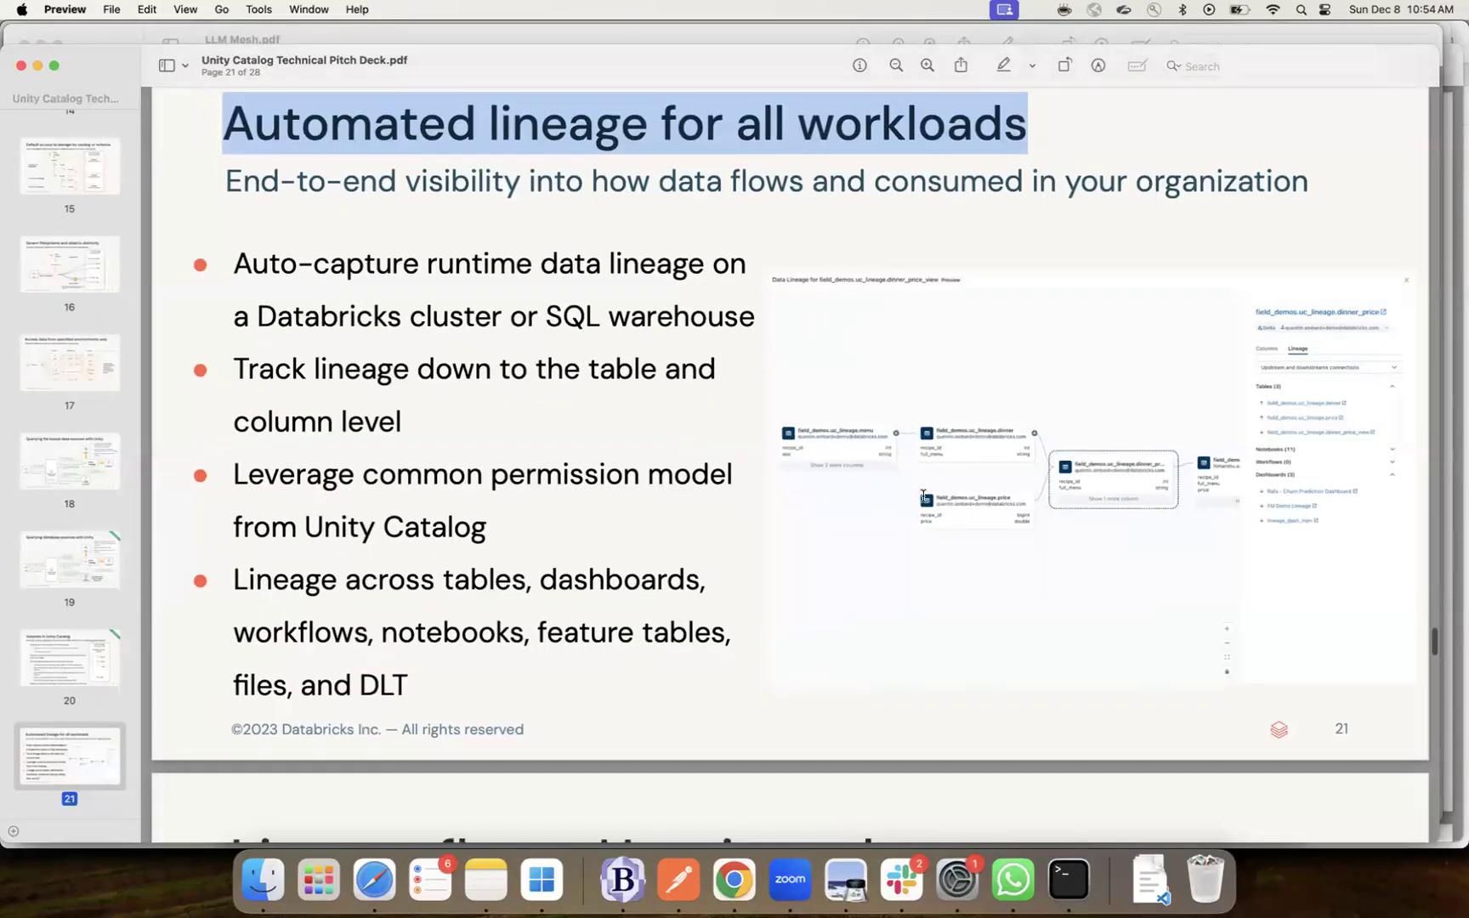
scroll(923, 495, "down", 10)
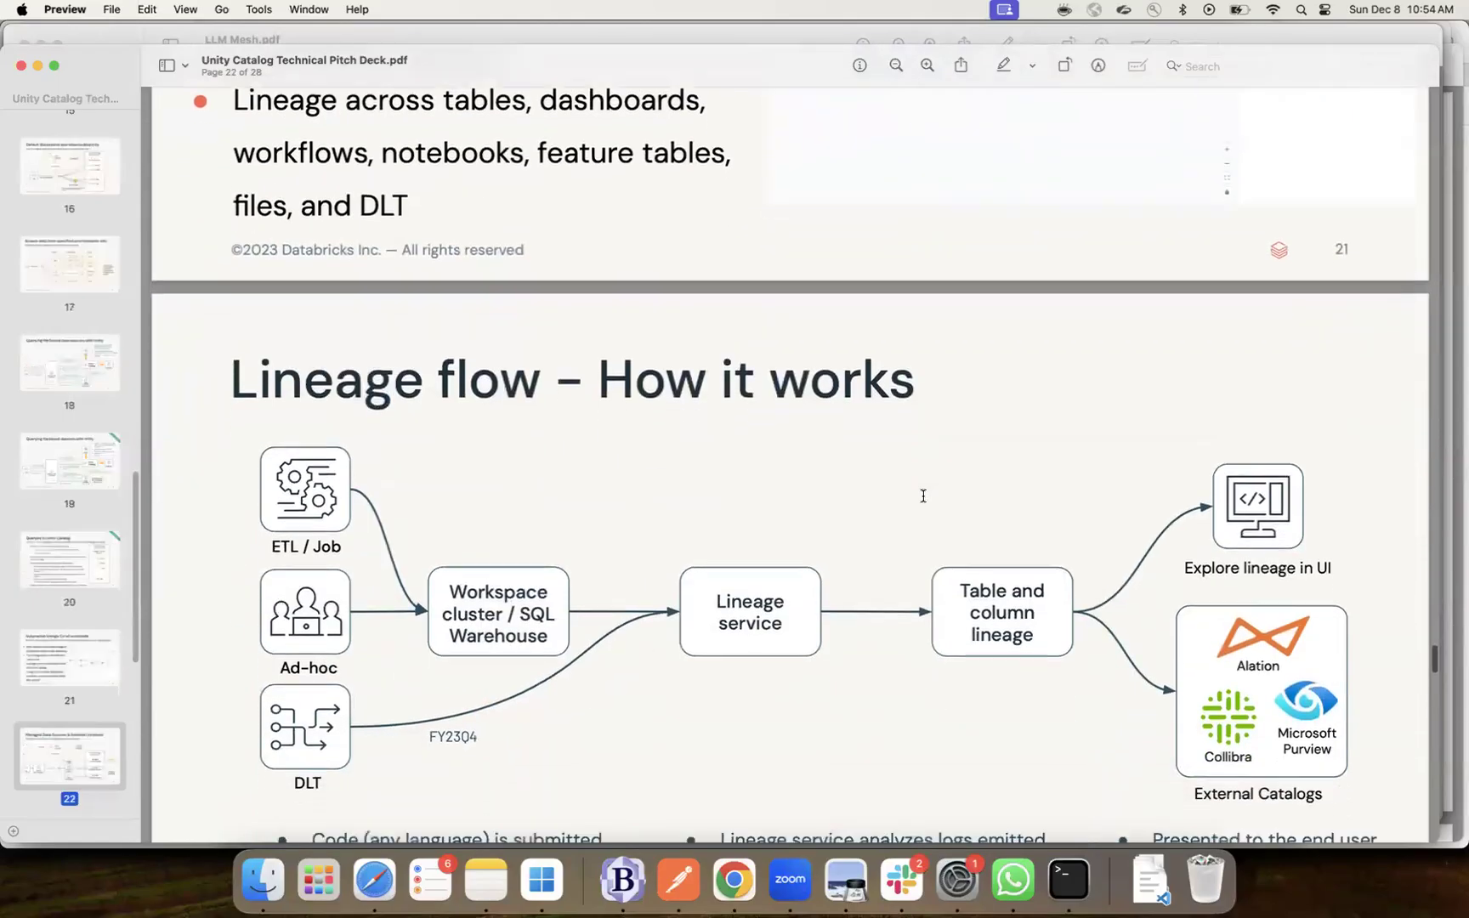
scroll(923, 496, "down", 7)
scroll(923, 496, "up", 1)
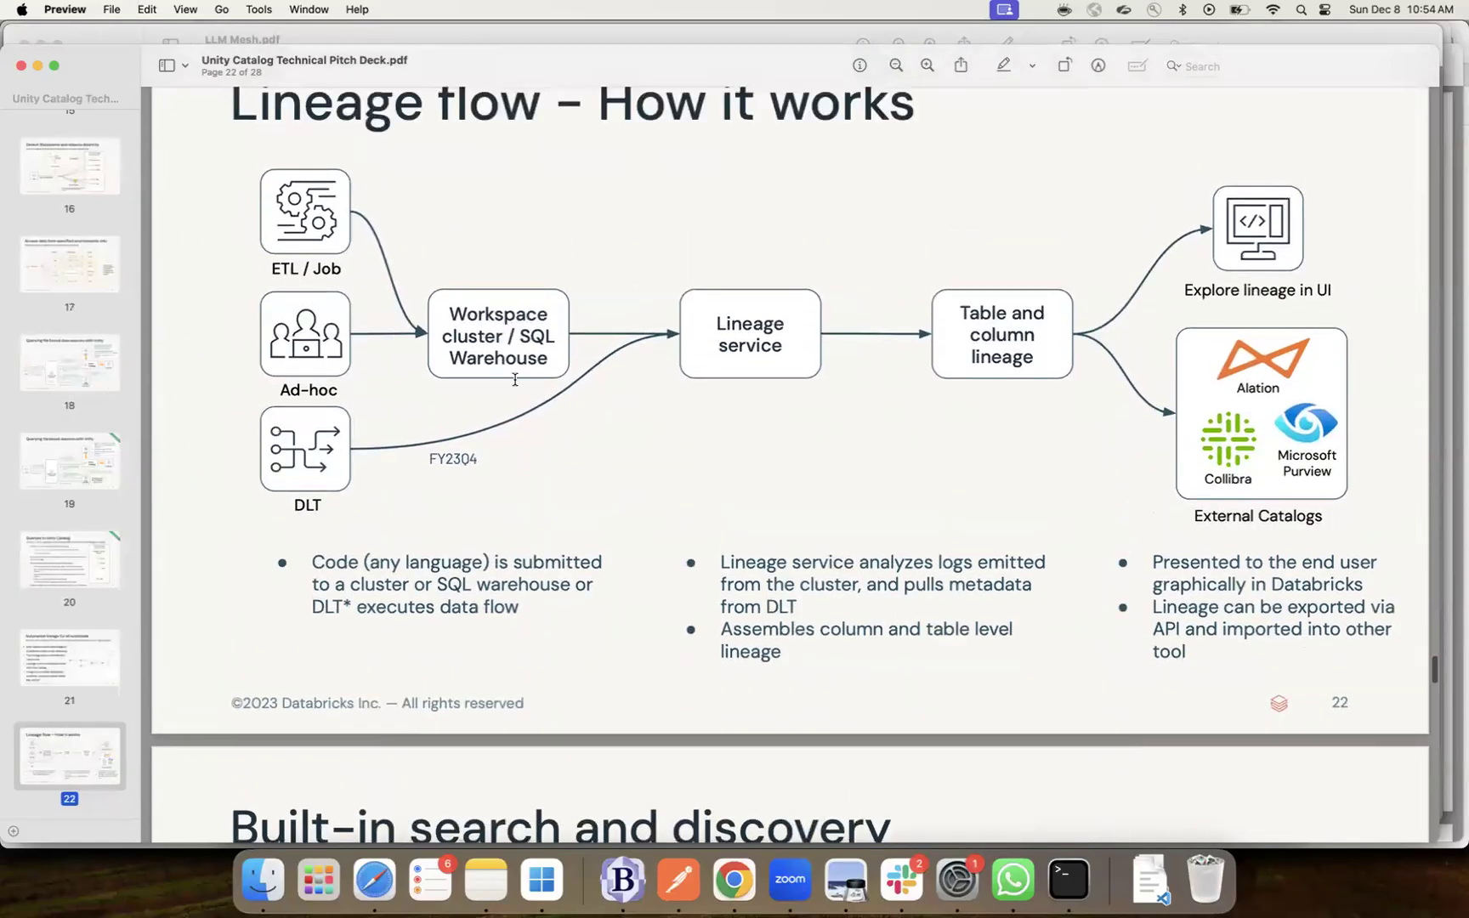